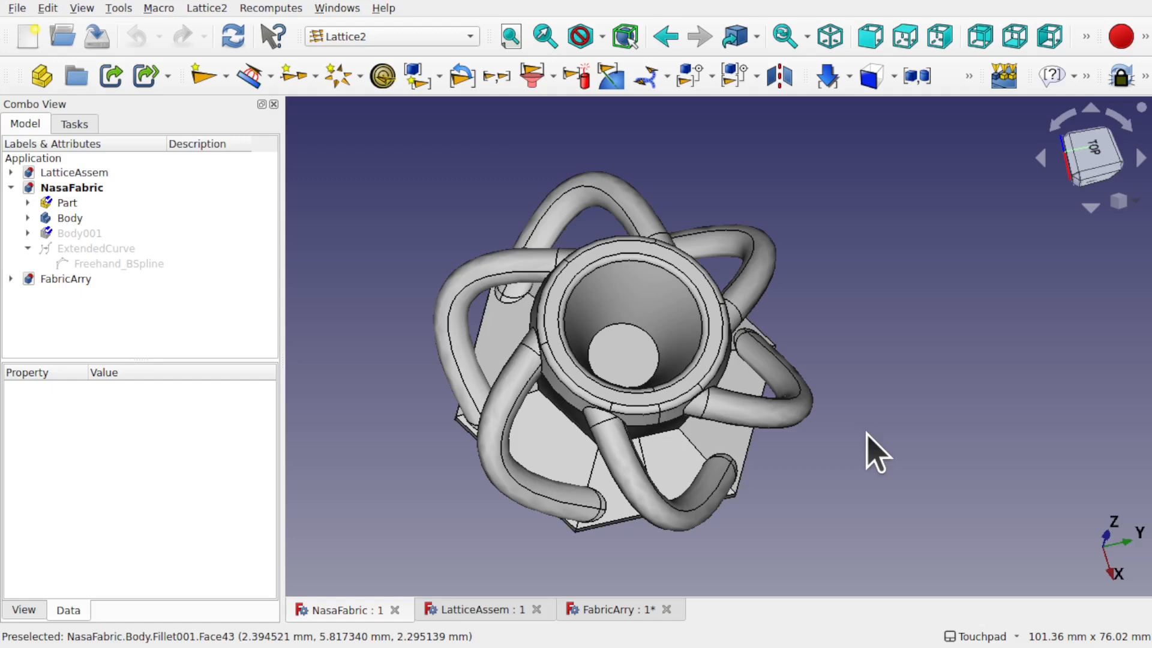
Step: Bring the FabricArry document forward and orbit to look down on the chainmail array
{"action": "left_click", "coordinate": [615, 610]}
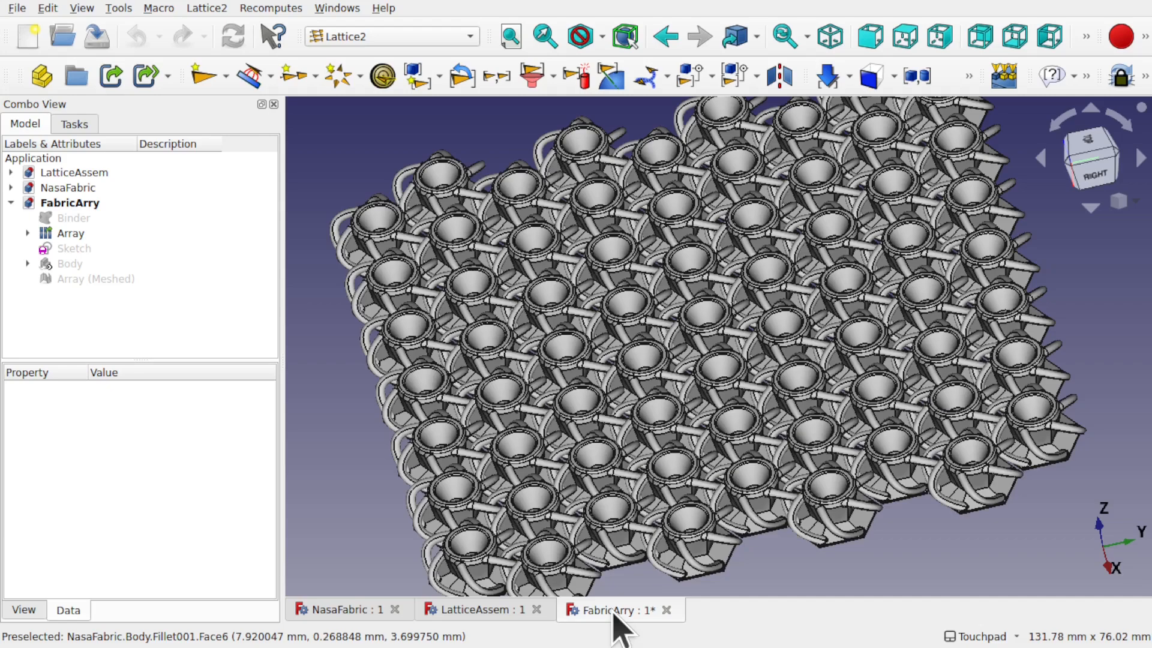
{"action": "middle_click_drag", "start_coordinate": [672, 338], "coordinate": [702, 367]}
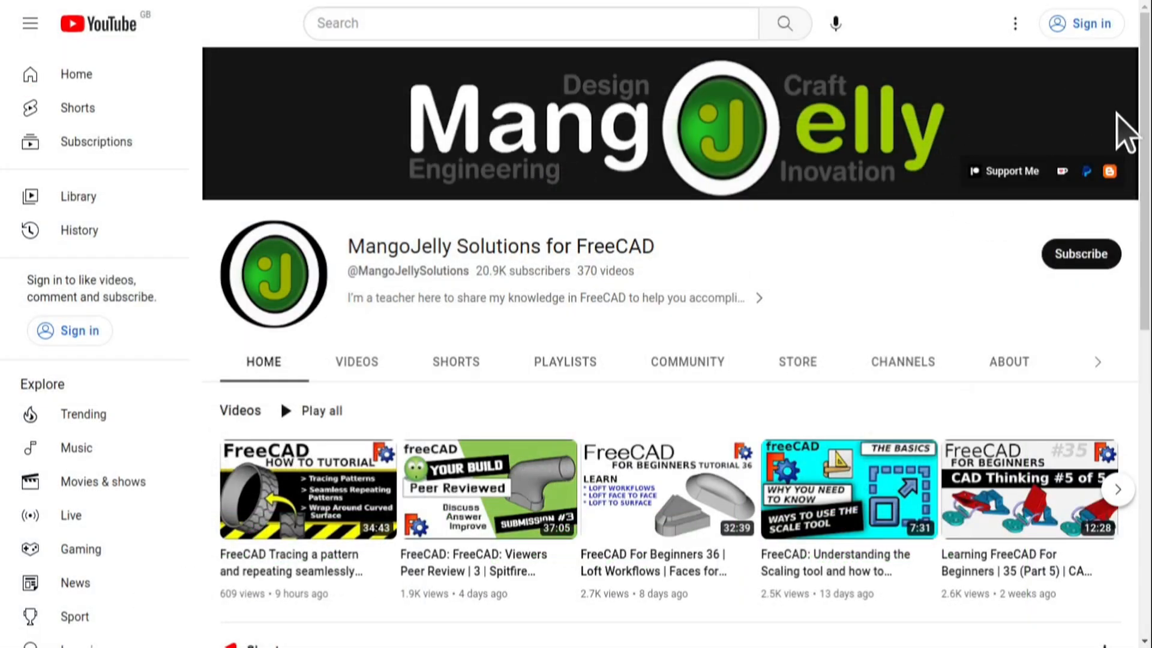
Step: Open the channel's About section and scroll through its description
{"action": "left_click", "coordinate": [1006, 365]}
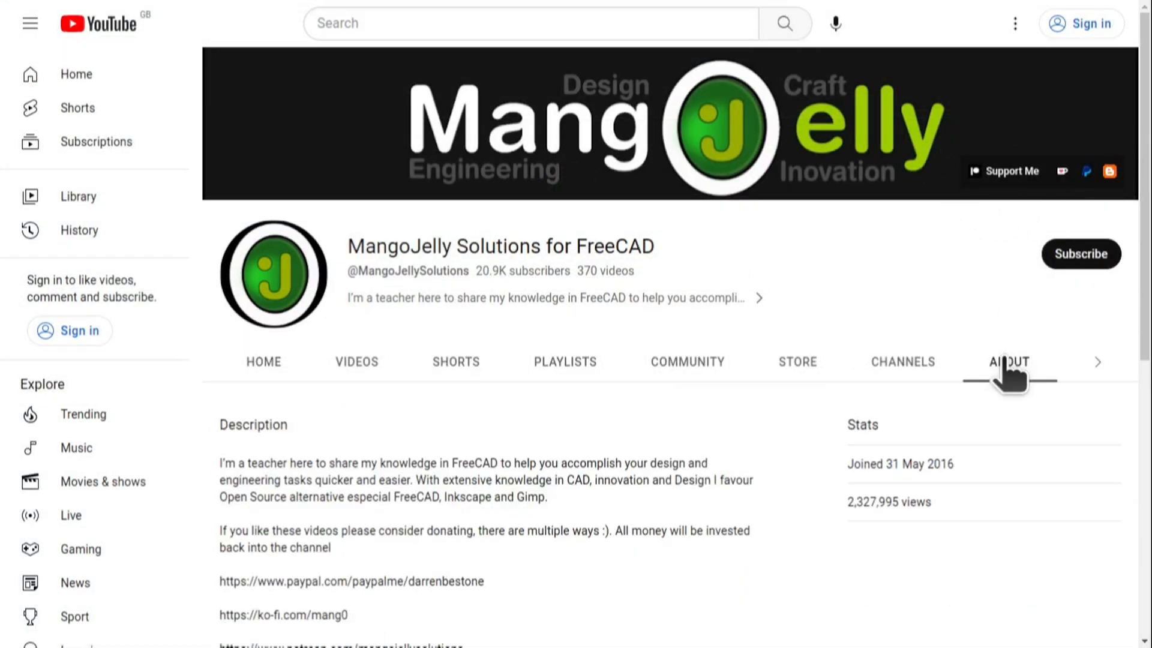
{"action": "scroll", "coordinate": [264, 553], "scroll_direction": "down", "scroll_amount": 3}
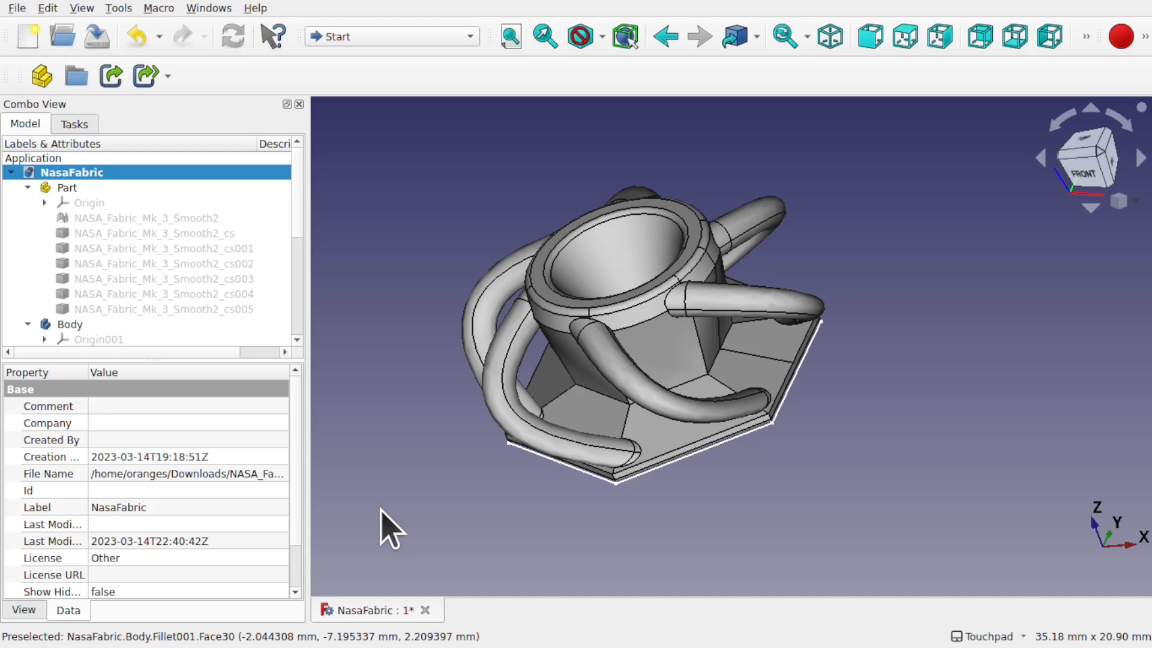
Step: Create a new empty document and switch to the Part Design workbench
{"action": "left_click_drag", "start_coordinate": [380, 509], "coordinate": [512, 498], "text": "alt"}
{"action": "left_click_drag", "start_coordinate": [614, 381], "coordinate": [779, 219], "text": "alt"}
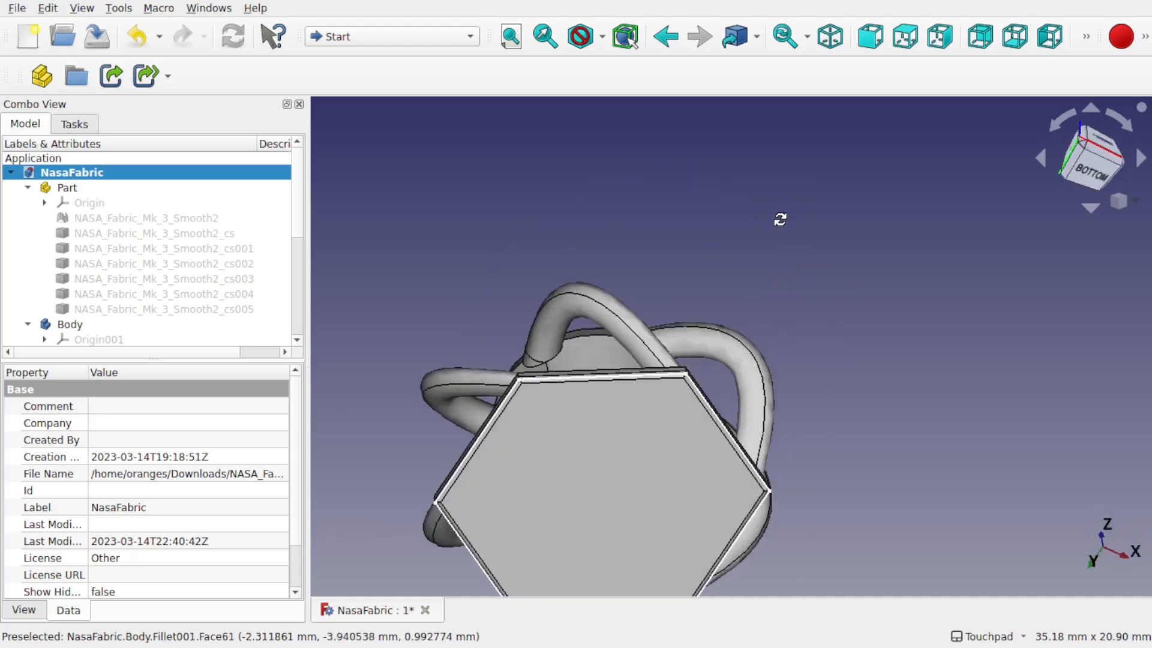
{"action": "left_click_drag", "start_coordinate": [521, 507], "coordinate": [595, 327], "text": "alt"}
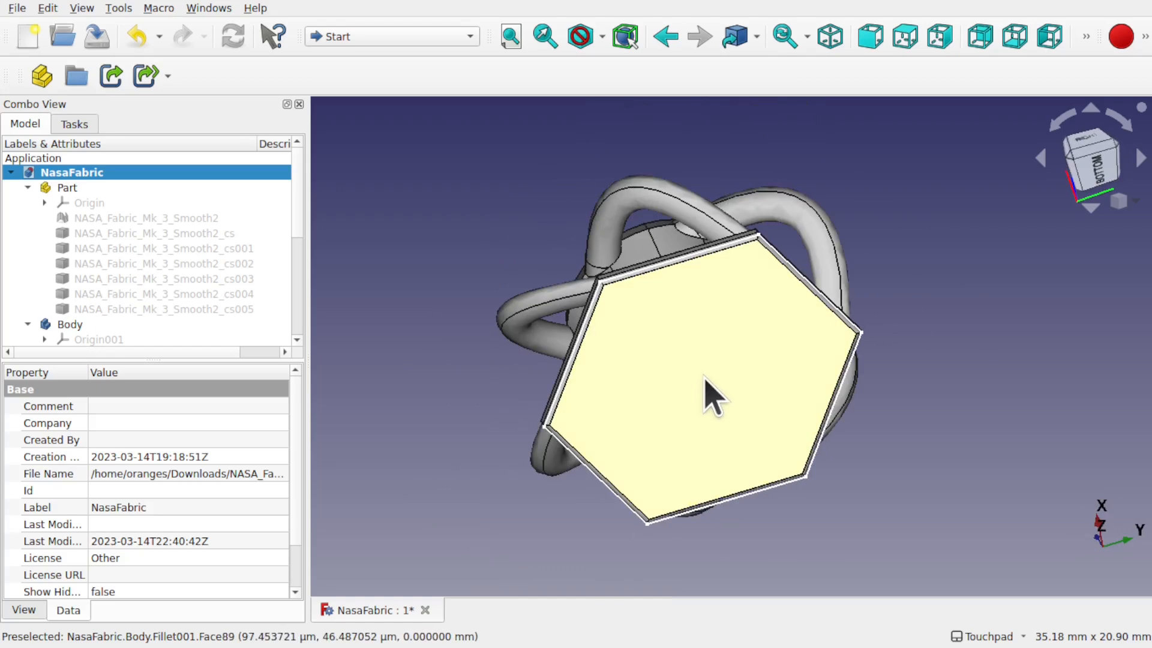
{"action": "left_click", "coordinate": [33, 51]}
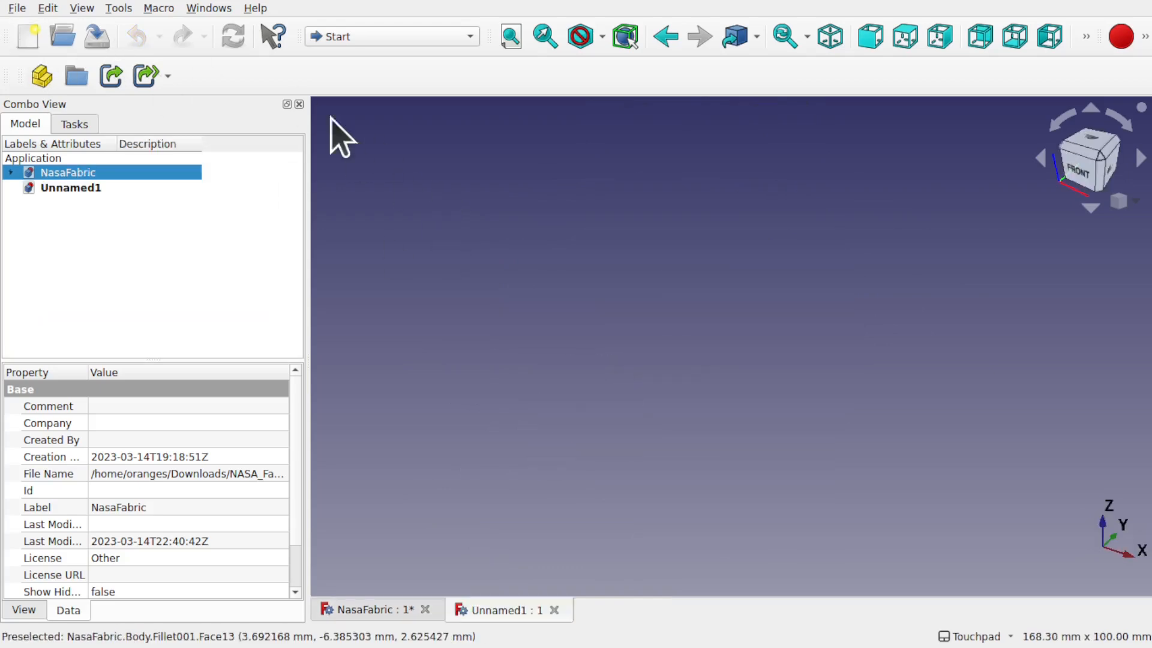
{"action": "left_click", "coordinate": [399, 37]}
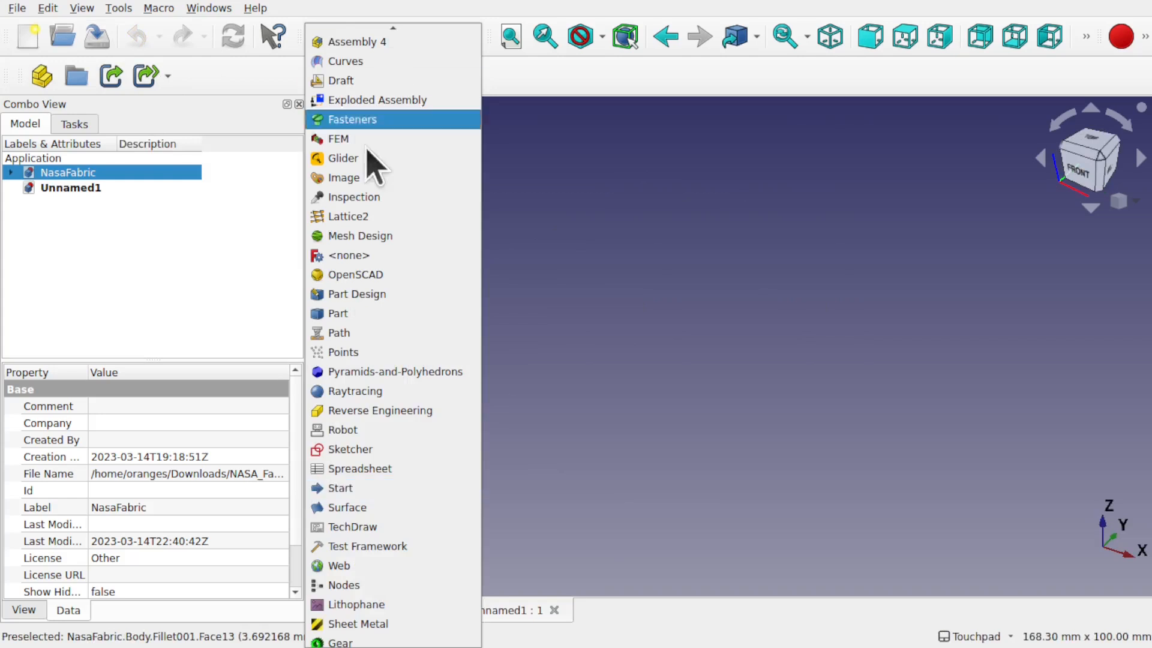
{"action": "left_click", "coordinate": [376, 293]}
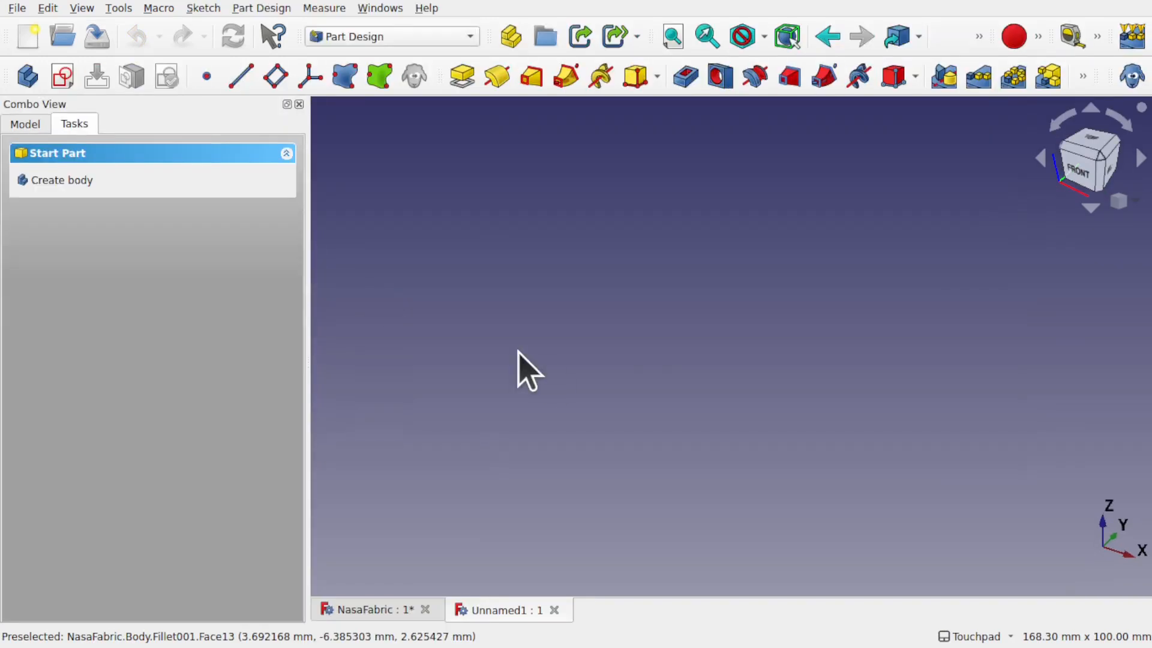
Step: Try binding NasaFabric's hexagon bottom face into Unnamed1, then dismiss the unsaved-document error
{"action": "left_click", "coordinate": [24, 124]}
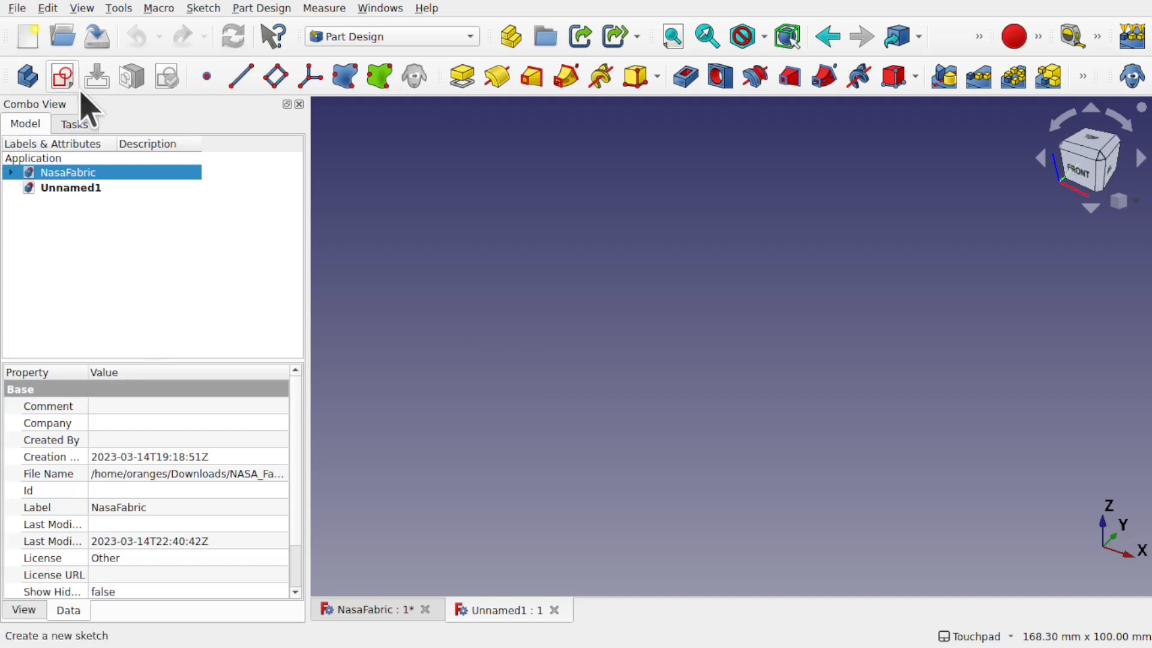
{"action": "left_click", "coordinate": [11, 172]}
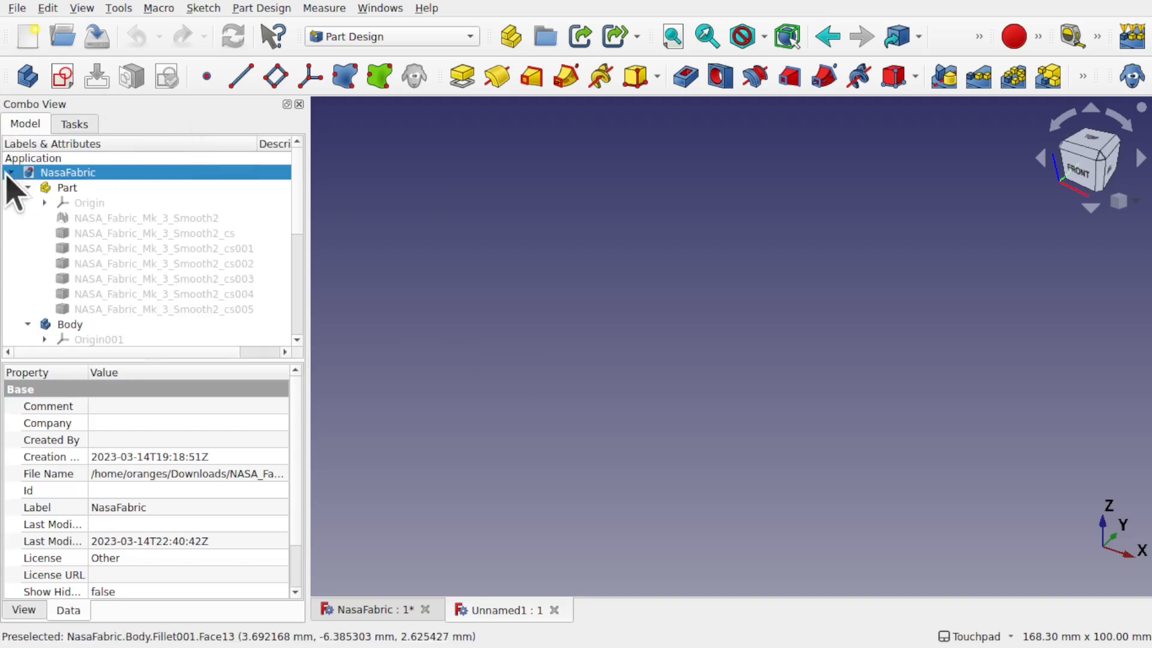
{"action": "left_click", "coordinate": [367, 615]}
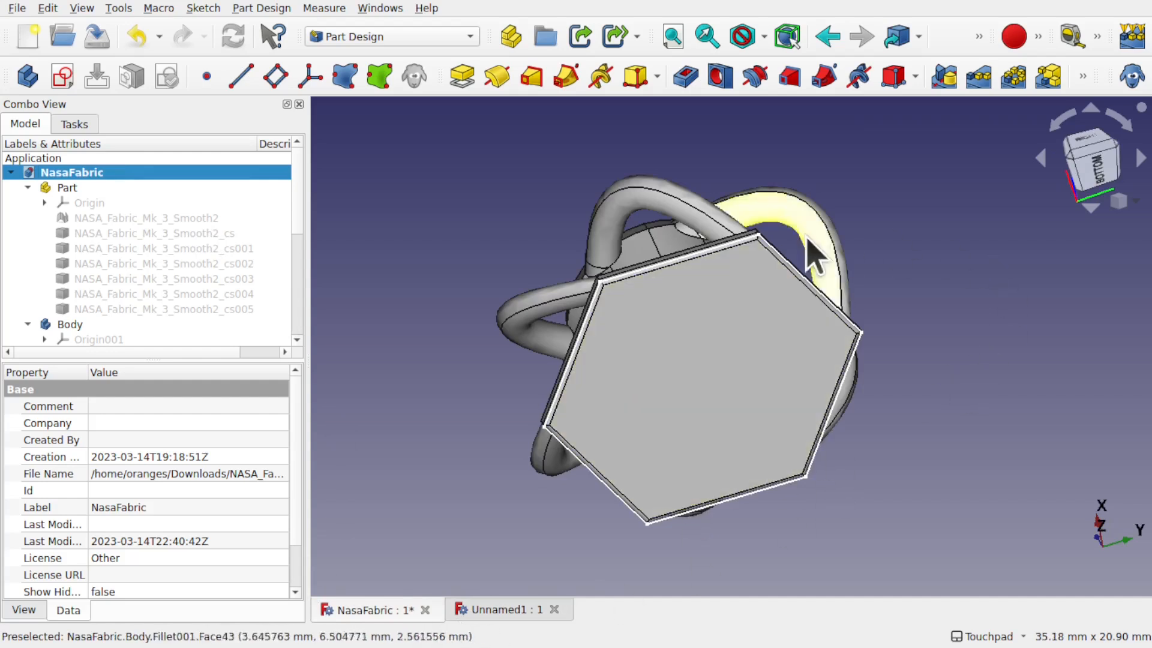
{"action": "left_click", "coordinate": [715, 360]}
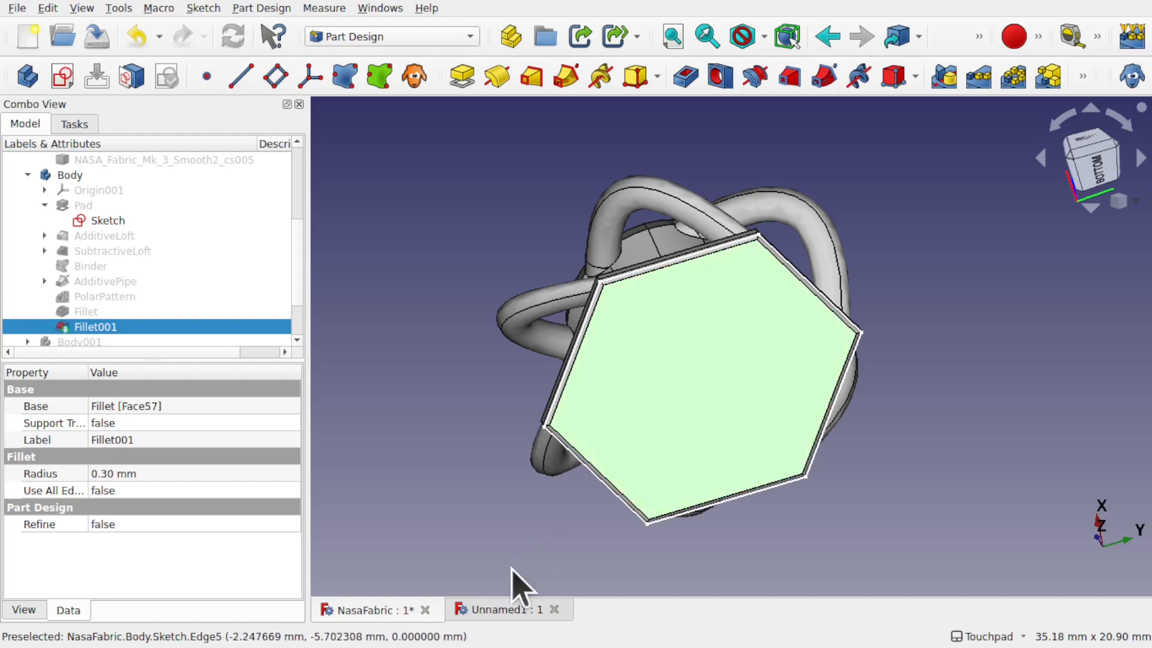
{"action": "left_click", "coordinate": [497, 610]}
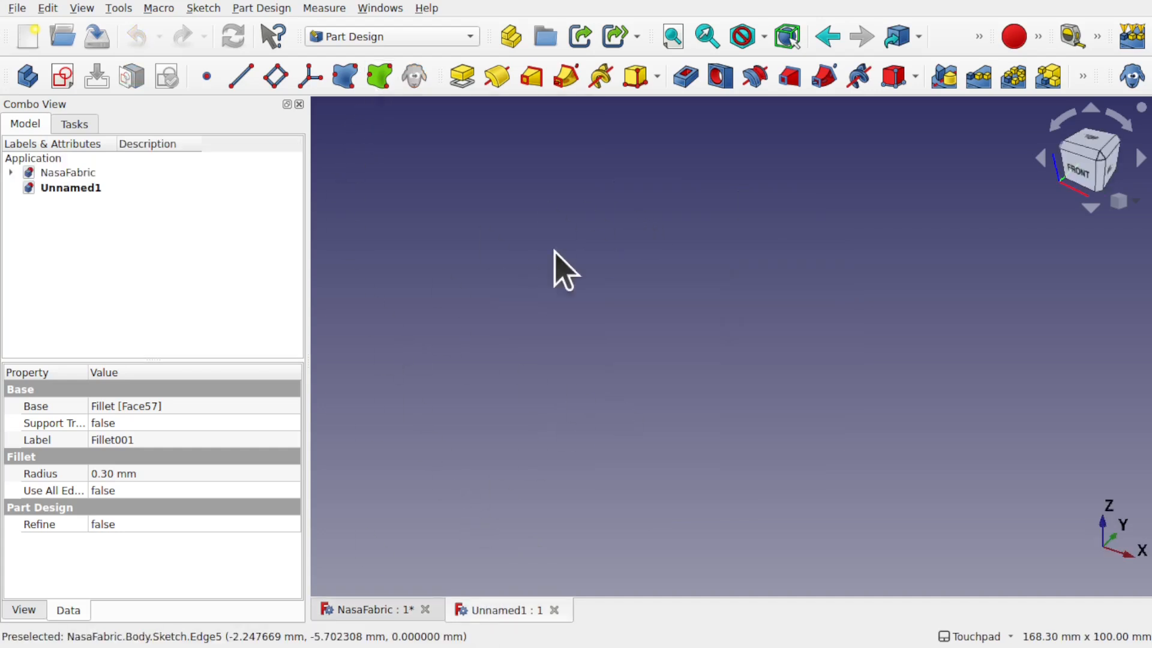
{"action": "left_click", "coordinate": [380, 82]}
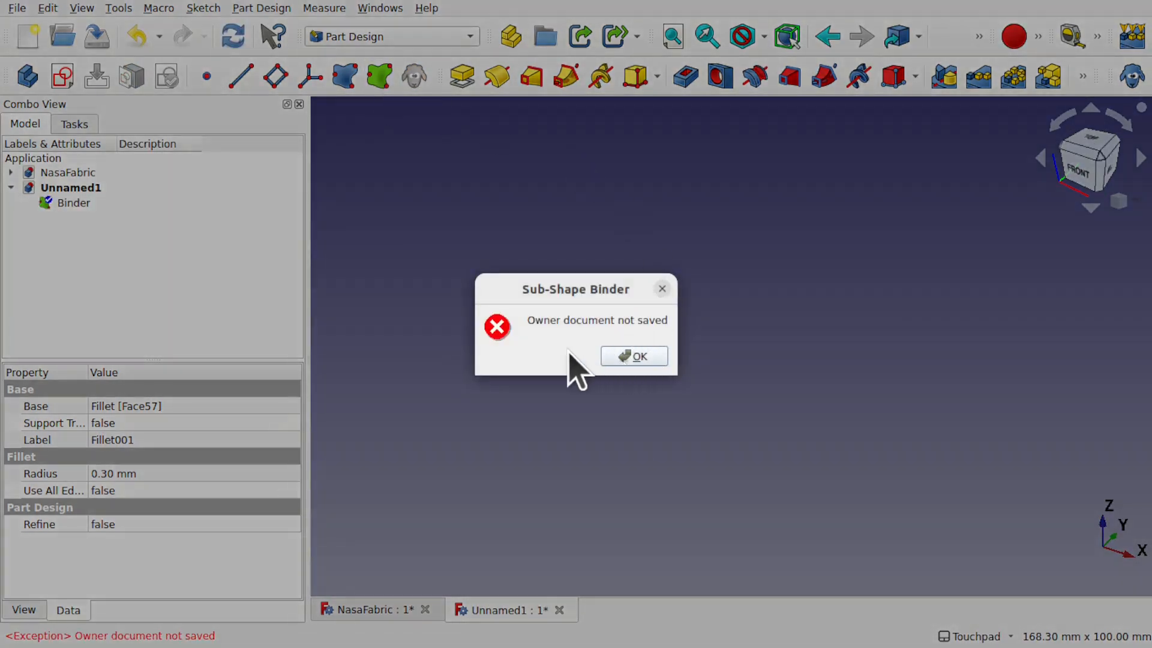
{"action": "left_click", "coordinate": [631, 356]}
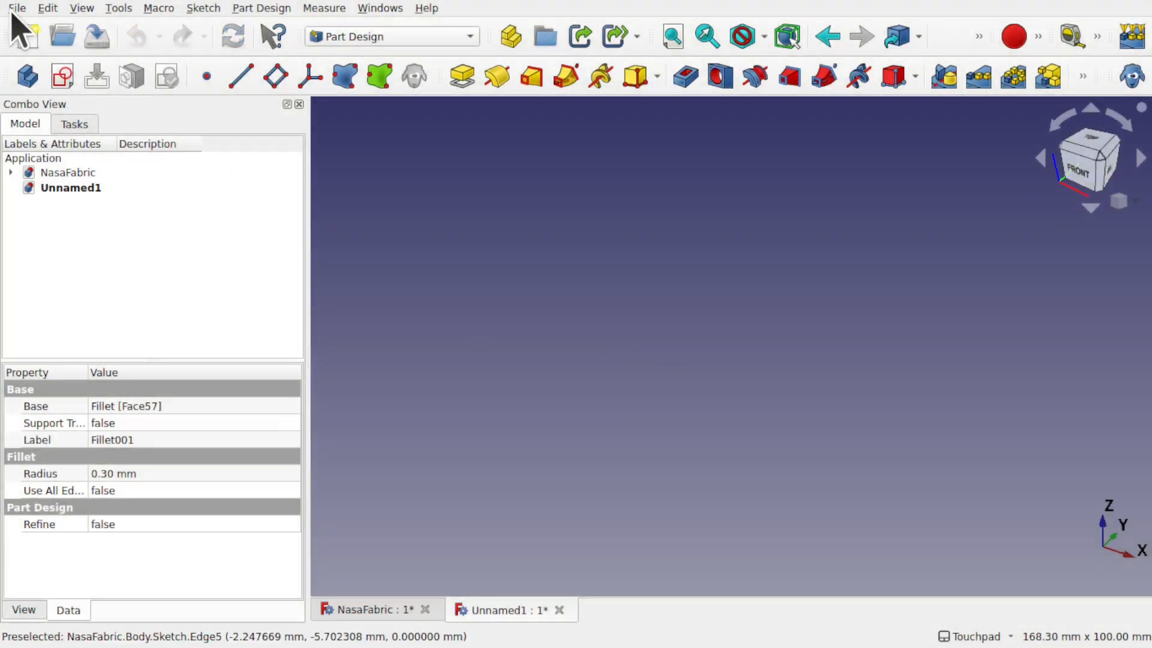
Step: Save the new document as FabricArry
{"action": "key", "text": "ctrl+shift+s"}
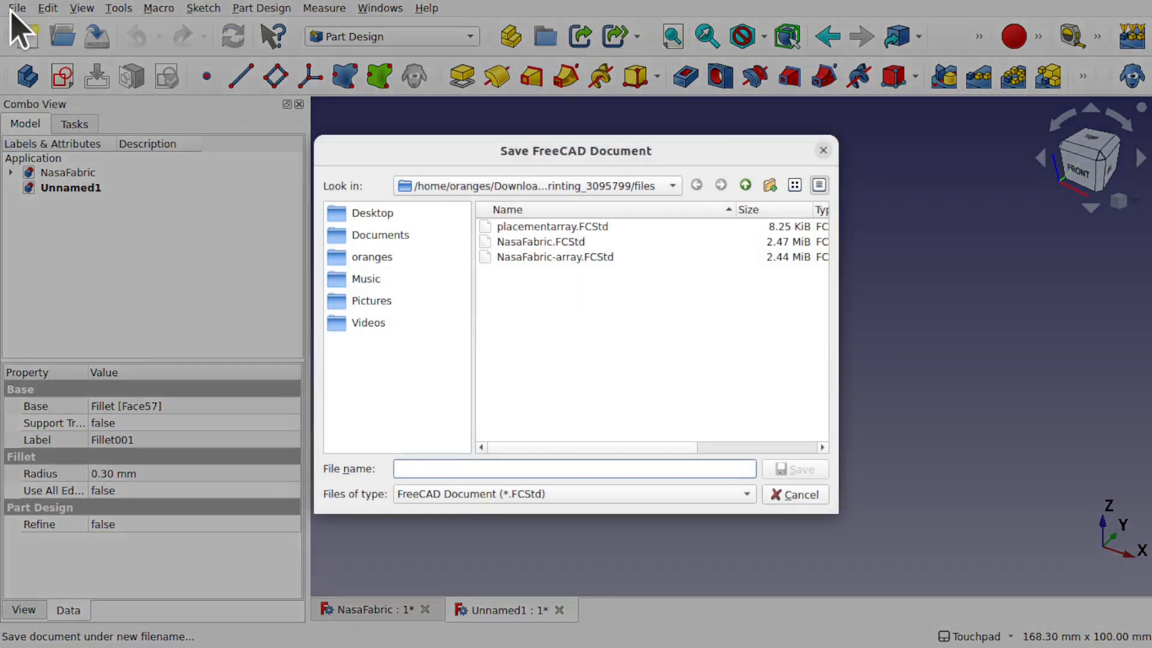
{"action": "type", "text": "FabricArry"}
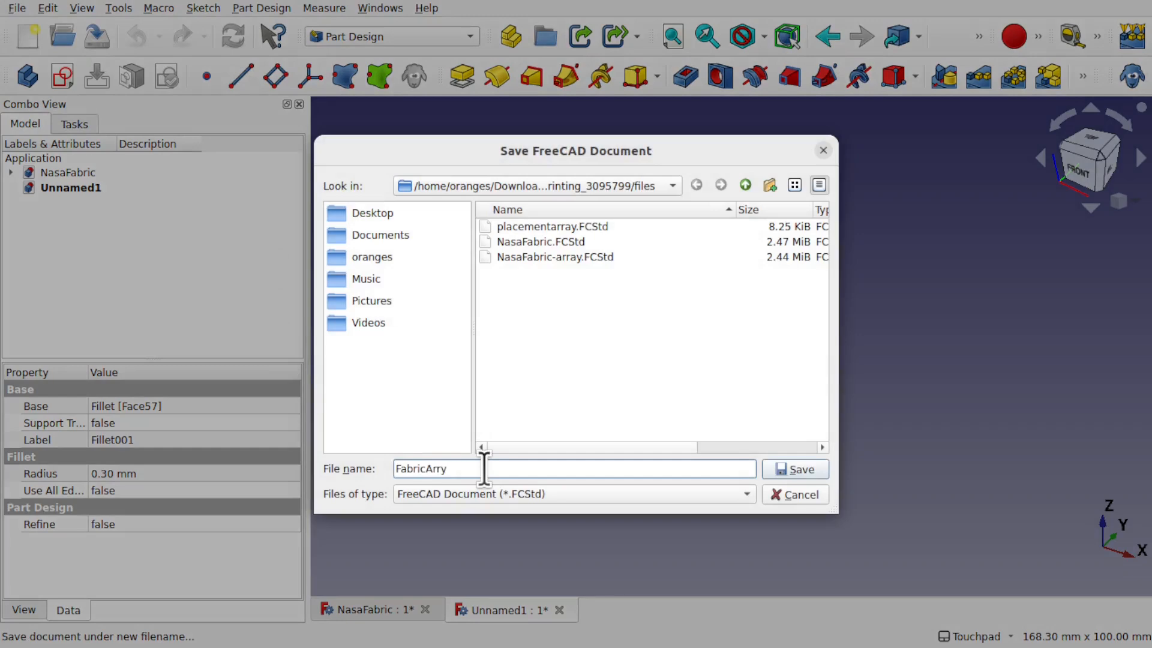
{"action": "key", "text": "Return"}
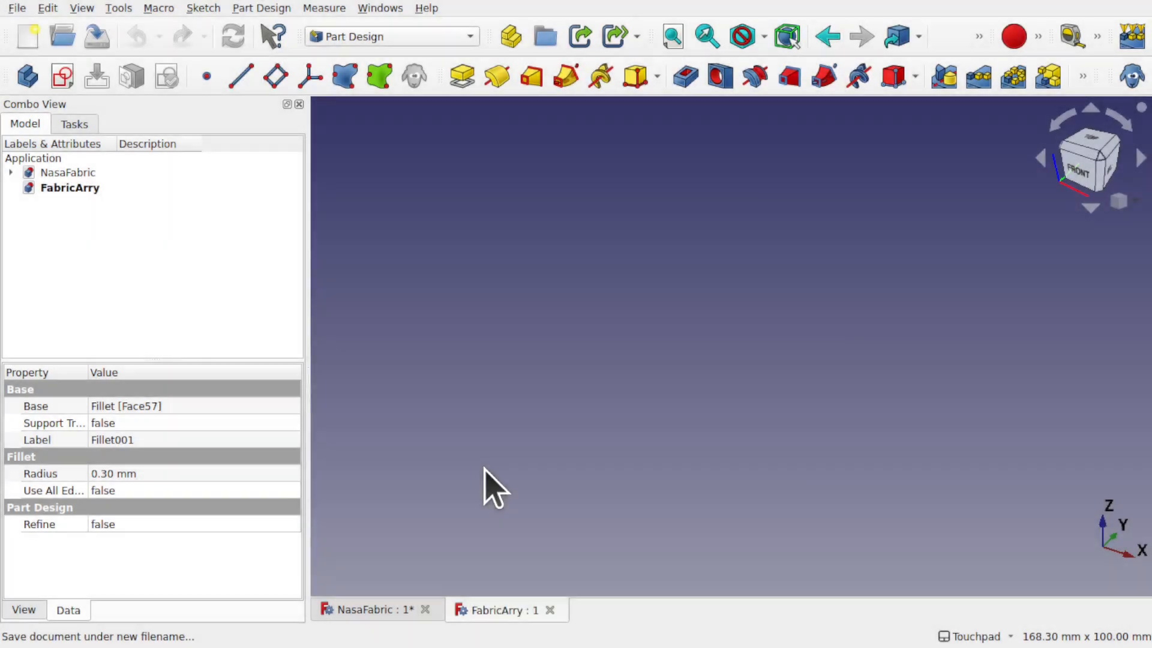
Step: Select NasaFabric's hexagonal bottom face and create a Sub-Shape Binder of it in FabricArry
{"action": "left_click", "coordinate": [378, 612]}
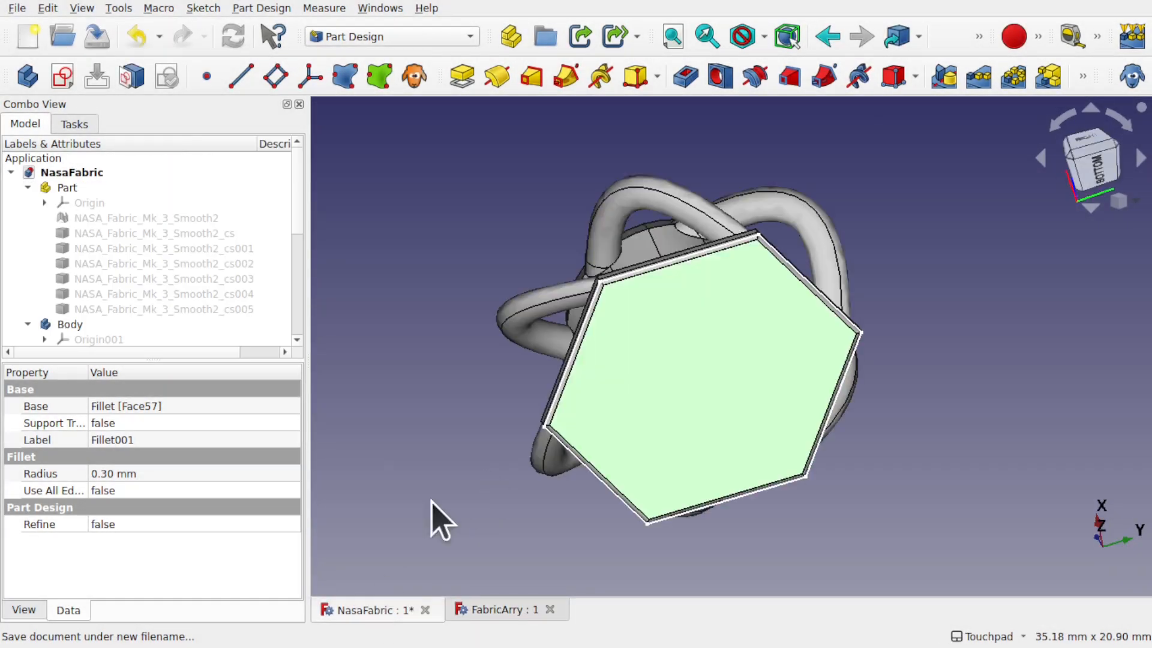
{"action": "left_click", "coordinate": [720, 388]}
{"action": "left_click", "coordinate": [720, 391]}
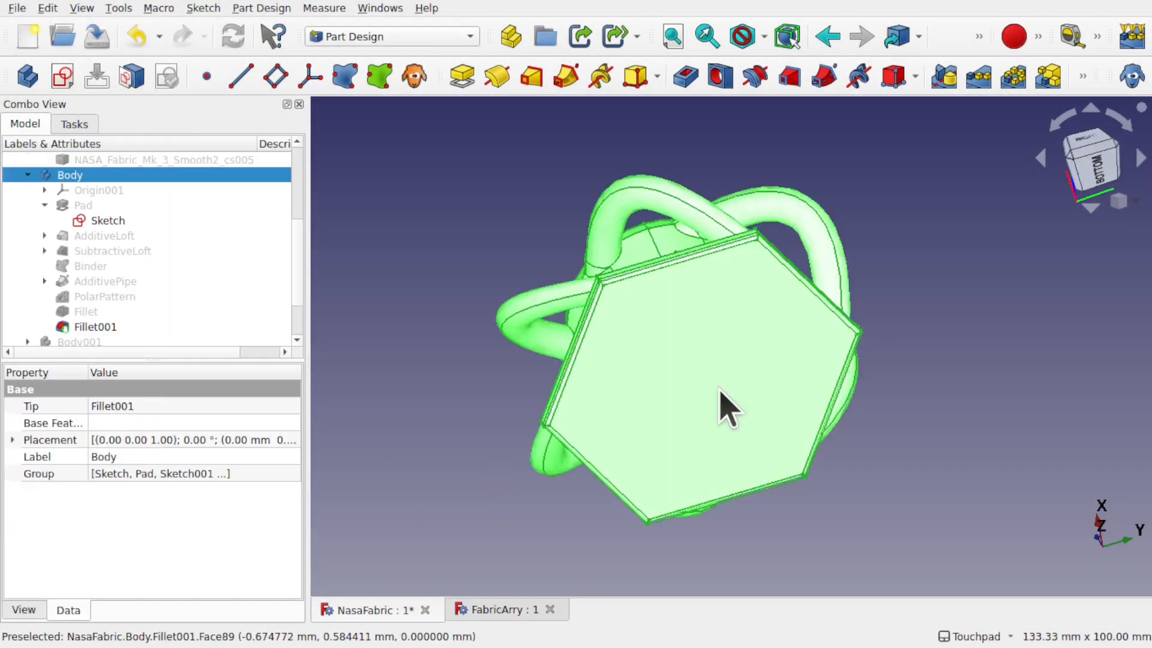
{"action": "left_click", "coordinate": [941, 339]}
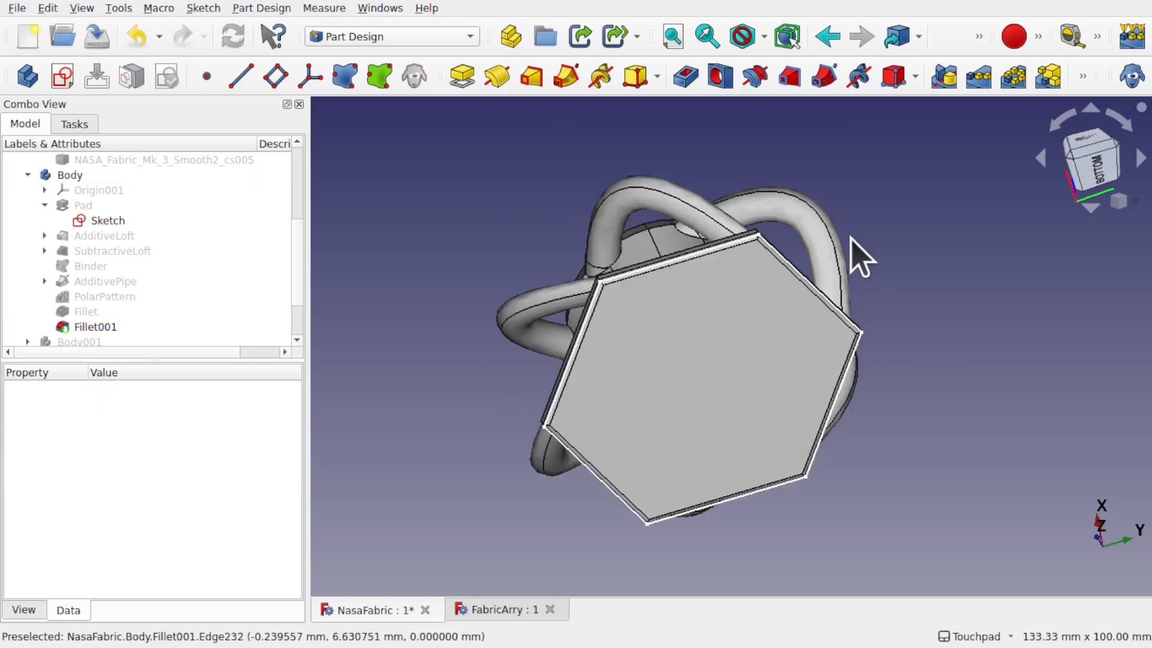
{"action": "left_click", "coordinate": [669, 406]}
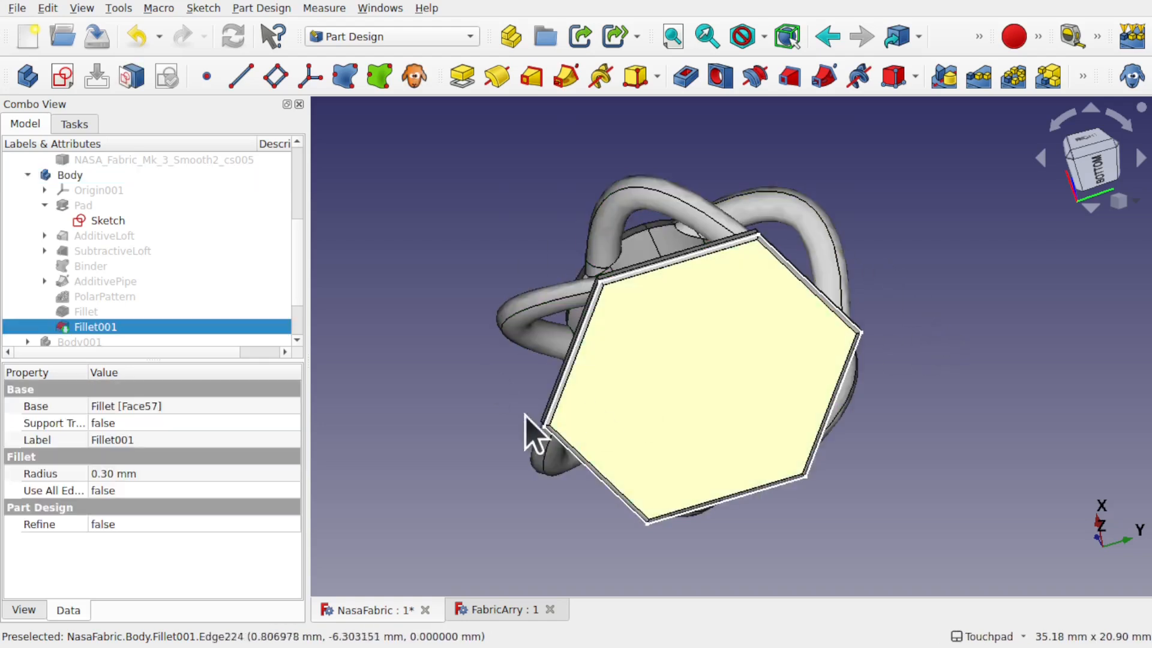
{"action": "left_click", "coordinate": [496, 608]}
{"action": "left_click", "coordinate": [374, 94]}
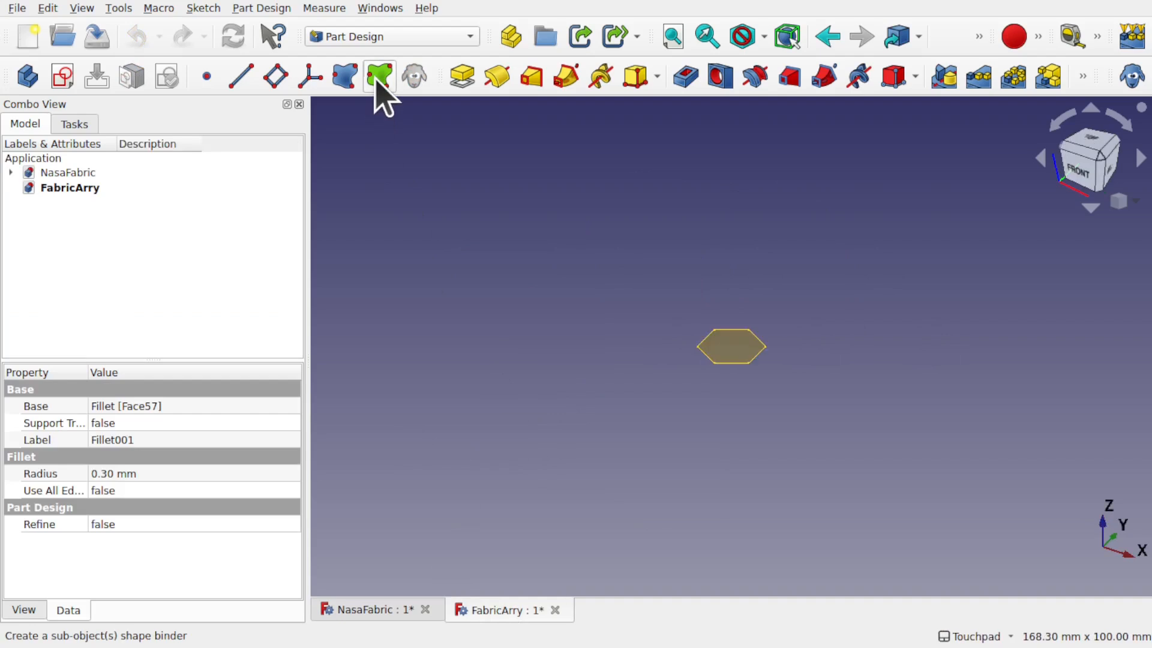
{"action": "scroll", "coordinate": [731, 347], "scroll_direction": "up", "scroll_amount": 5}
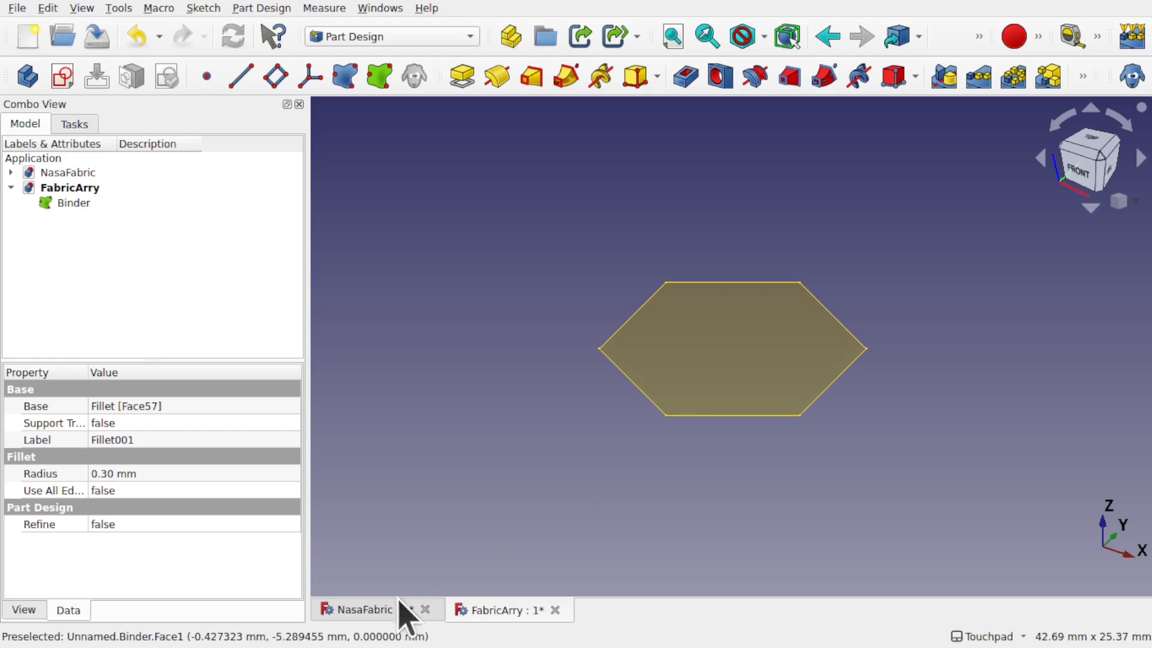
Step: Check the cell from the top view, then select the Binder hexagon in FabricArry
{"action": "left_click", "coordinate": [378, 612]}
{"action": "left_click_drag", "start_coordinate": [787, 259], "coordinate": [840, 439], "text": "alt"}
{"action": "left_click_drag", "start_coordinate": [801, 215], "coordinate": [810, 359], "text": "shift"}
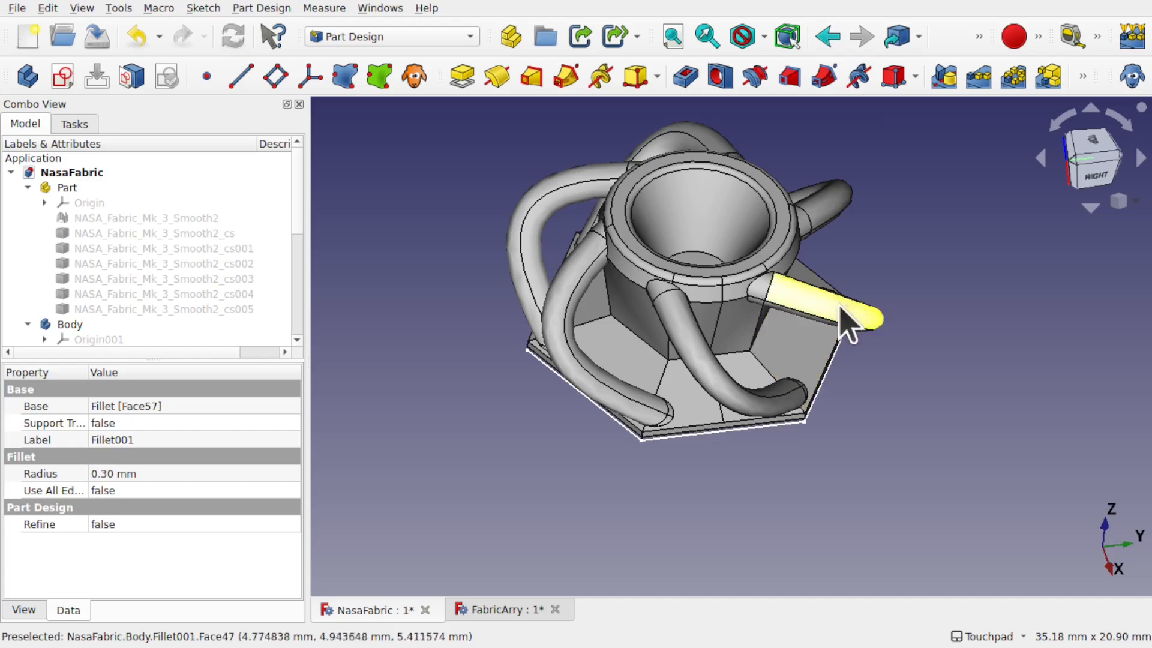
{"action": "key", "text": "2"}
{"action": "scroll", "coordinate": [696, 336], "scroll_direction": "down", "scroll_amount": 5}
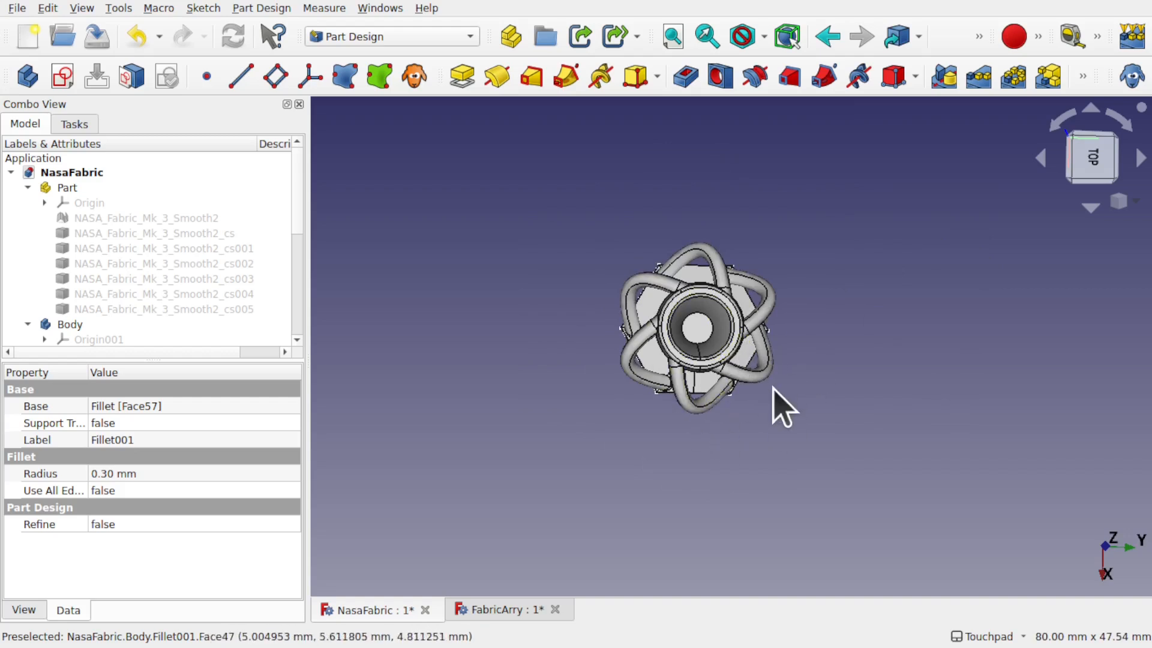
{"action": "left_click", "coordinate": [517, 610]}
{"action": "left_click_drag", "start_coordinate": [716, 326], "coordinate": [588, 355]}
{"action": "left_click", "coordinate": [647, 337]}
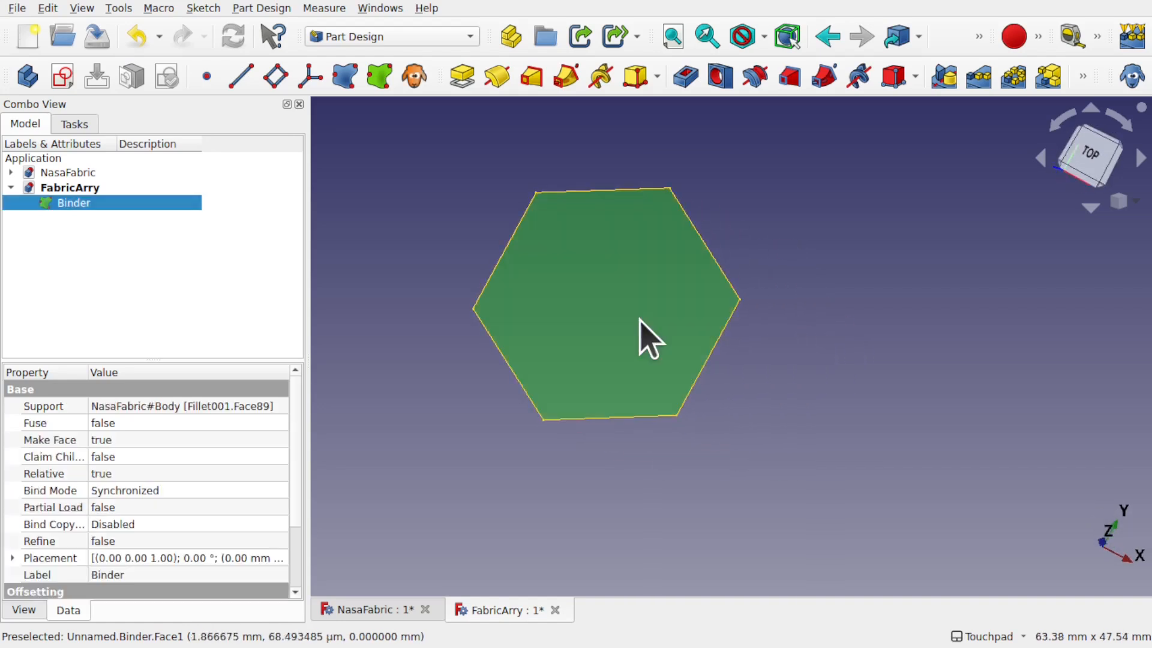
Step: Show the axis cross and set the view to Top
{"action": "left_click", "coordinate": [82, 8]}
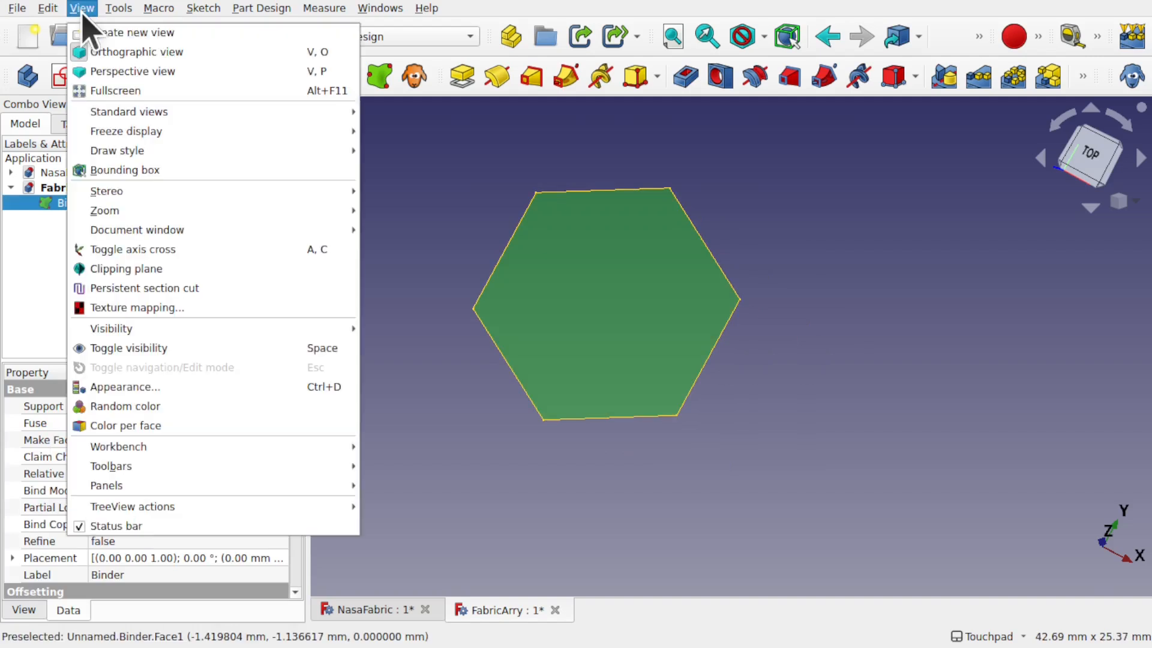
{"action": "left_click", "coordinate": [154, 250]}
{"action": "left_click_drag", "start_coordinate": [618, 366], "coordinate": [643, 398]}
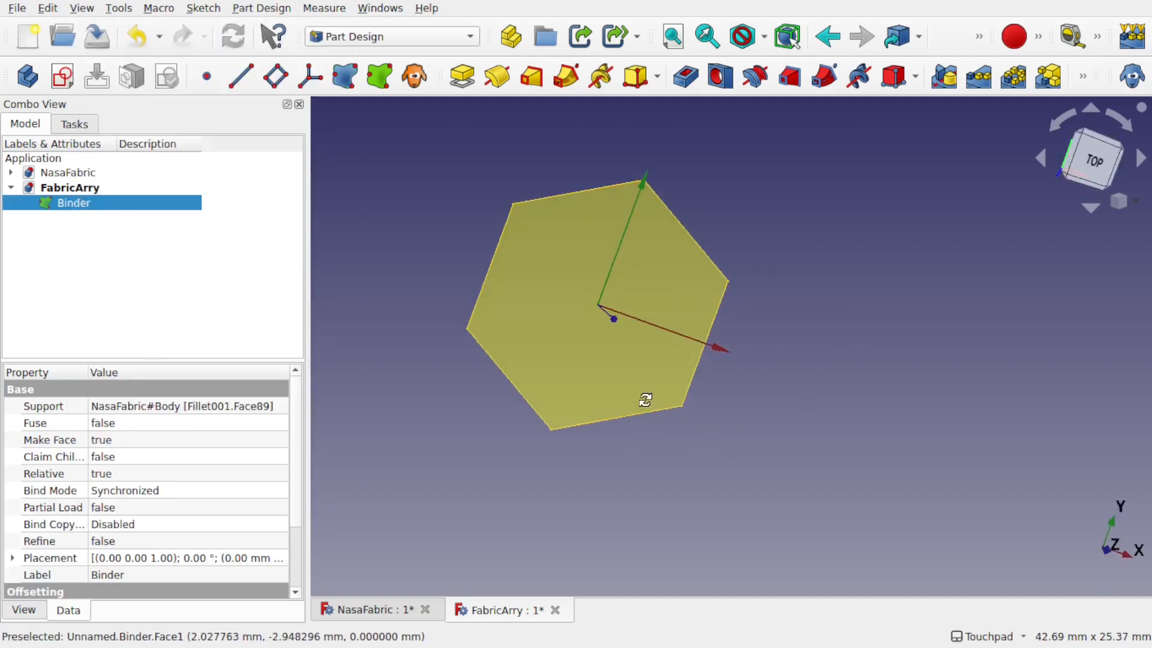
{"action": "left_click", "coordinate": [1091, 171]}
{"action": "scroll", "coordinate": [822, 372], "scroll_direction": "down", "scroll_amount": 3}
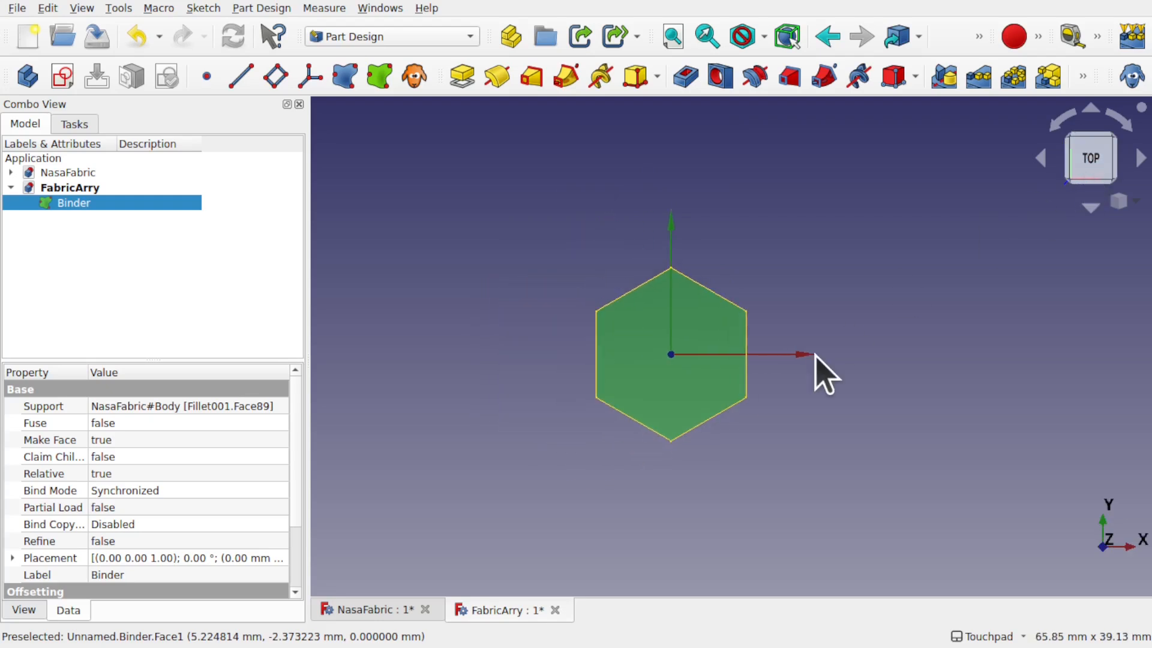
Step: Switch to the Draft workbench and browse its modification and array tools
{"action": "left_click", "coordinate": [360, 37]}
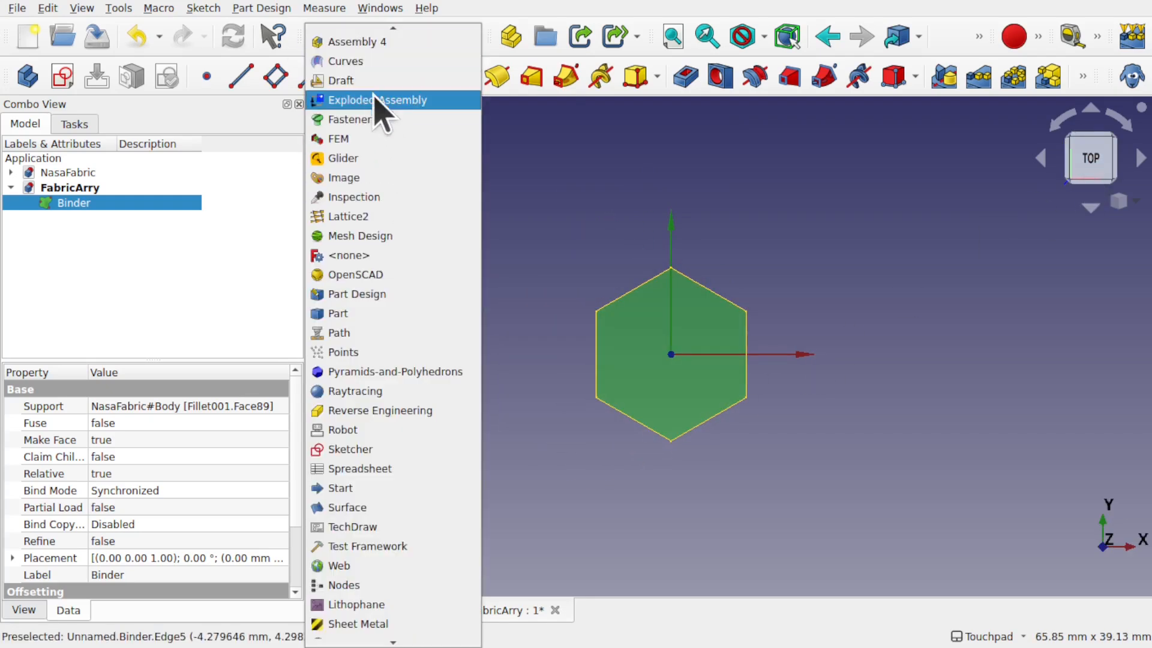
{"action": "left_click", "coordinate": [348, 81]}
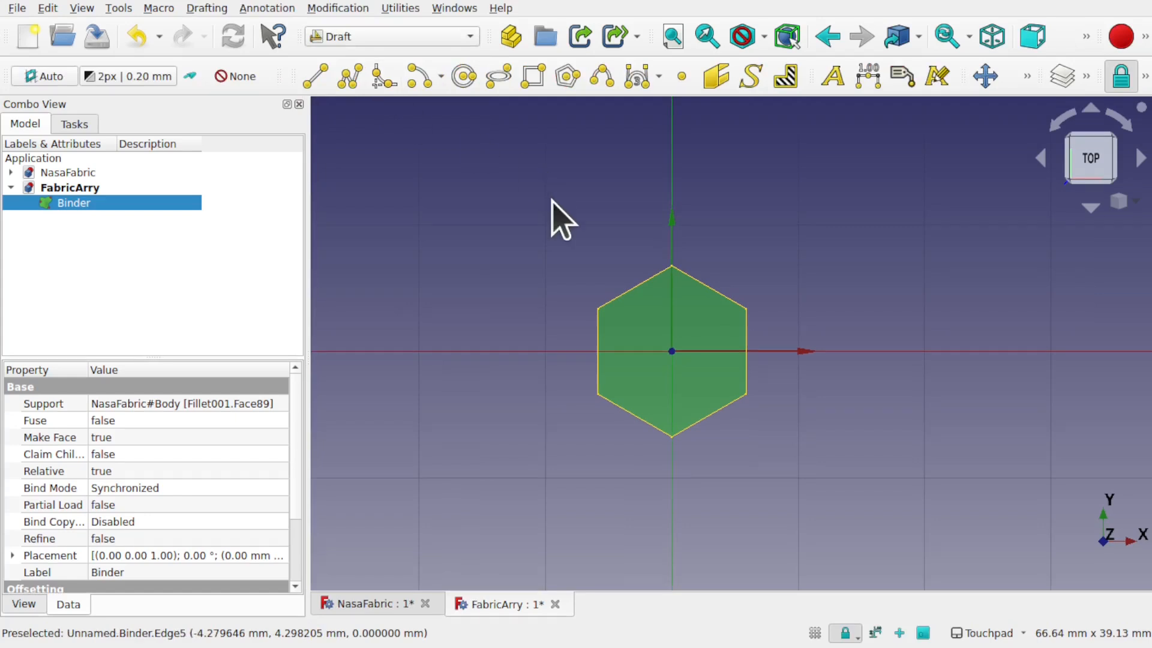
{"action": "left_click", "coordinate": [345, 9]}
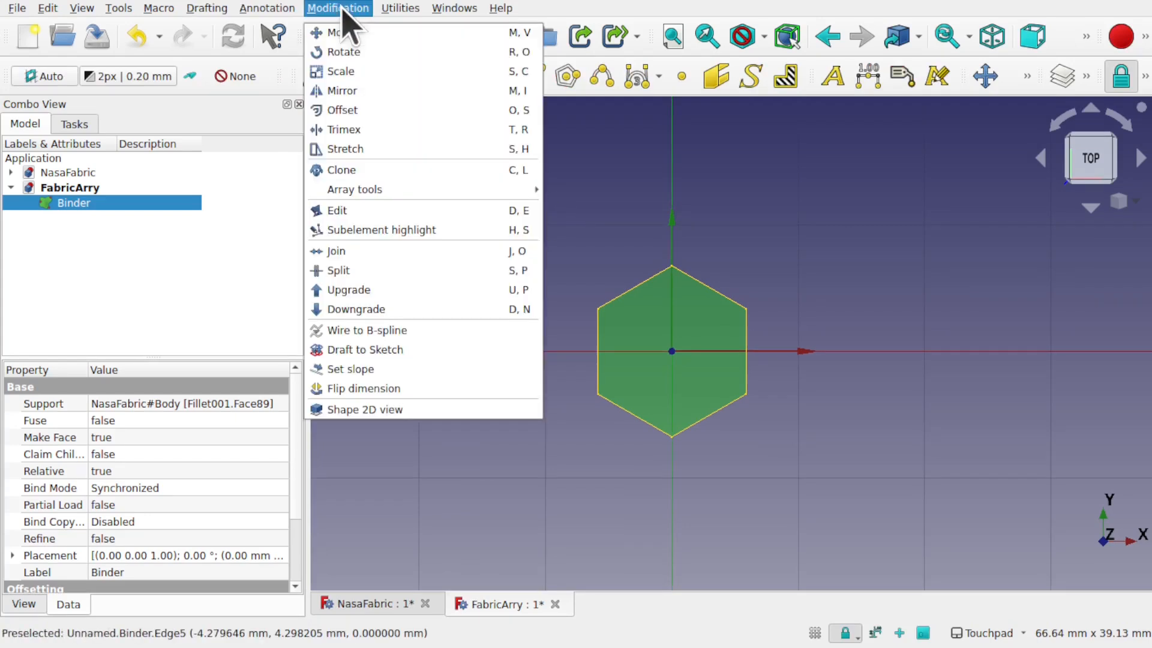
{"action": "mouse_move", "coordinate": [390, 191]}
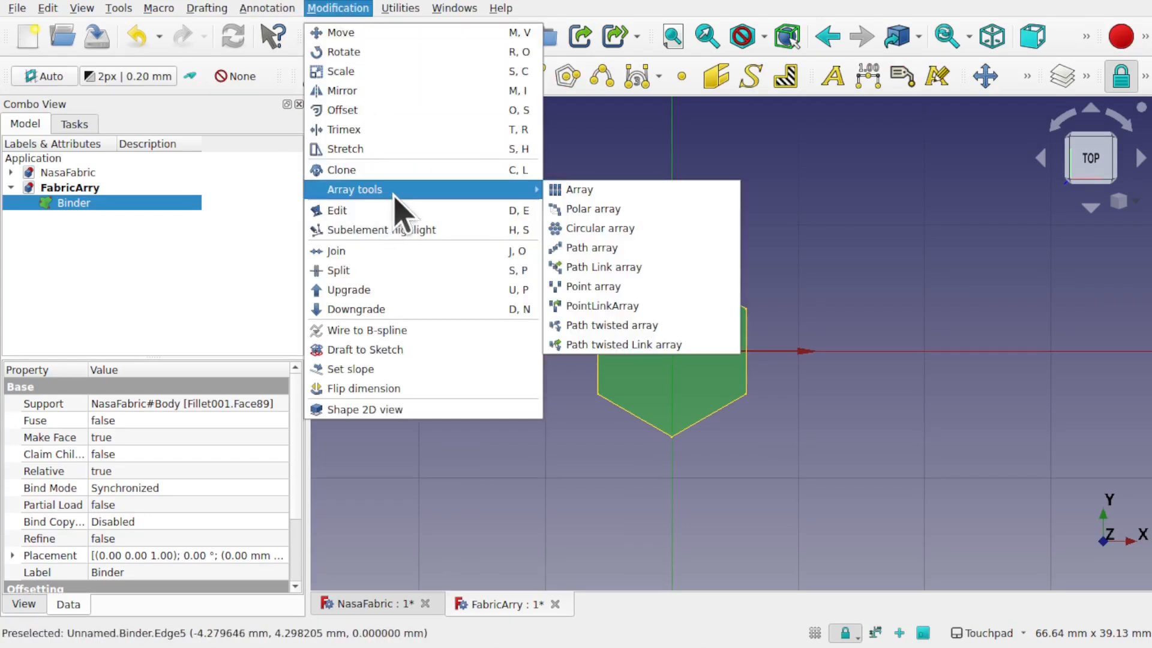
{"action": "left_click", "coordinate": [764, 153]}
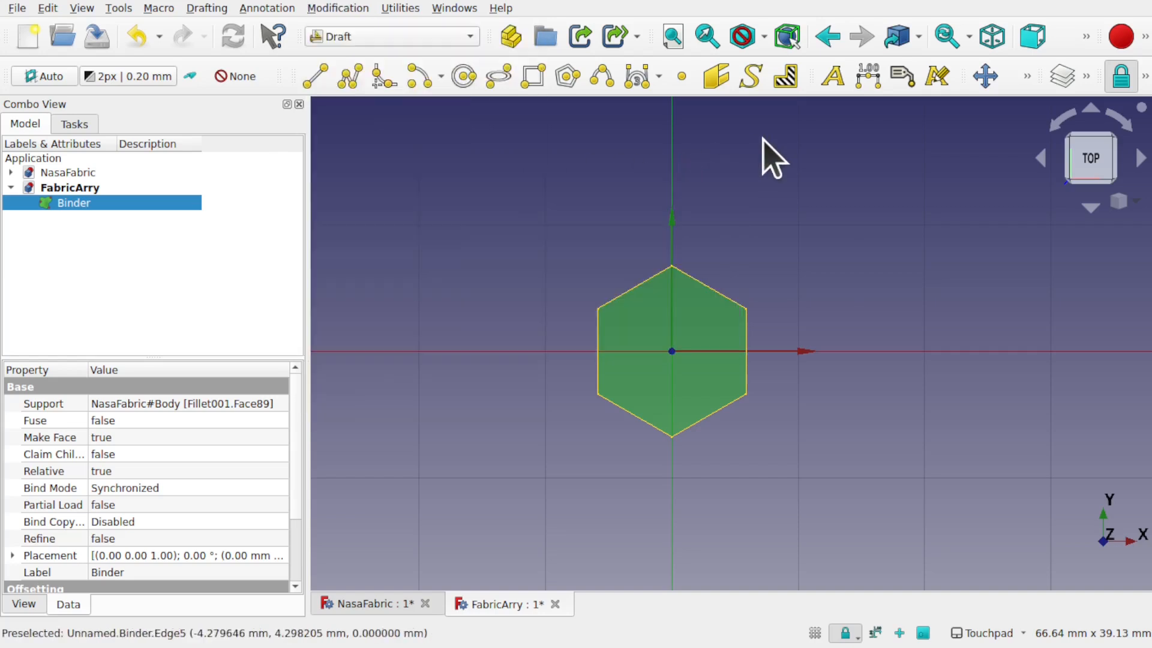
{"action": "left_click", "coordinate": [1028, 77]}
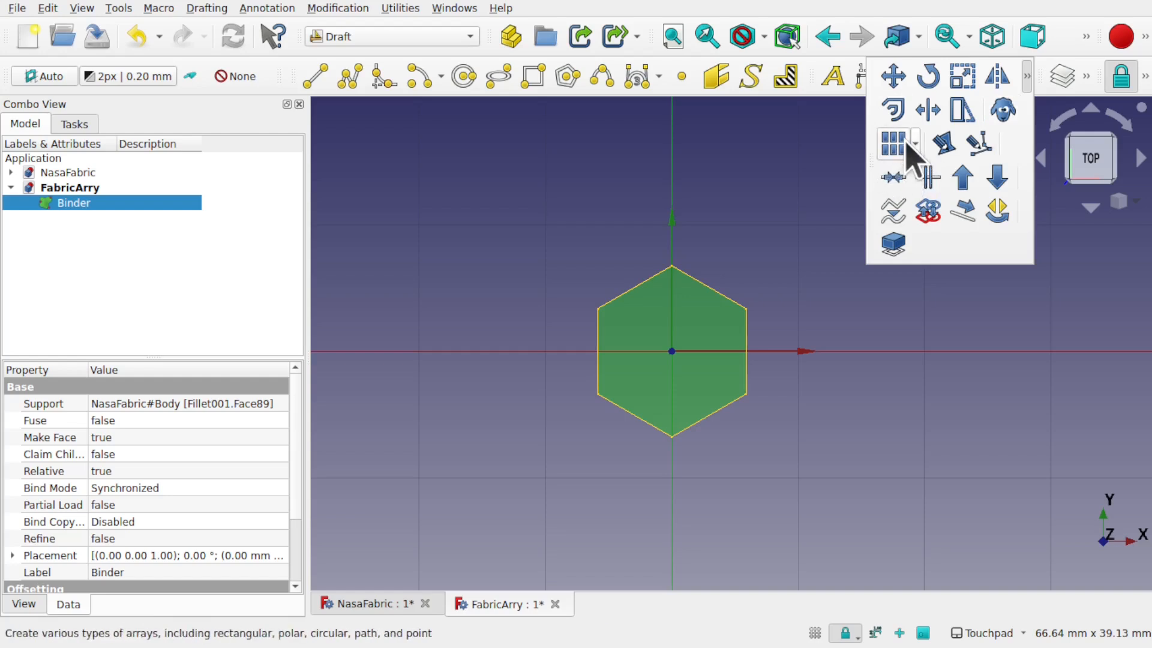
{"action": "left_click", "coordinate": [915, 146]}
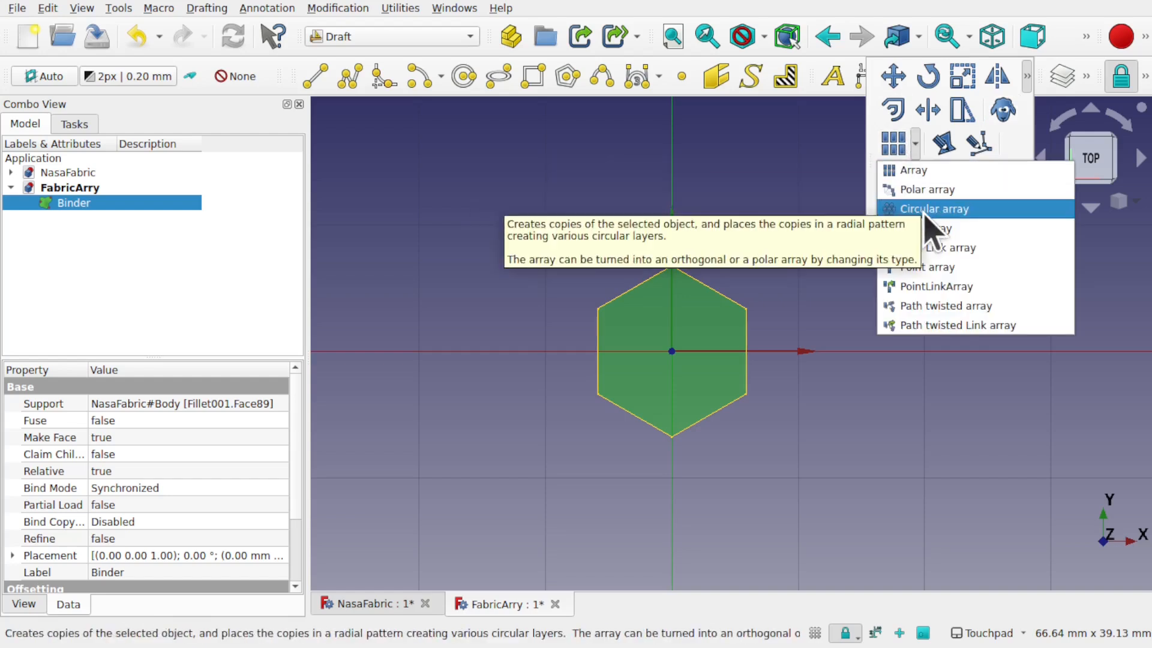
{"action": "left_click", "coordinate": [730, 184]}
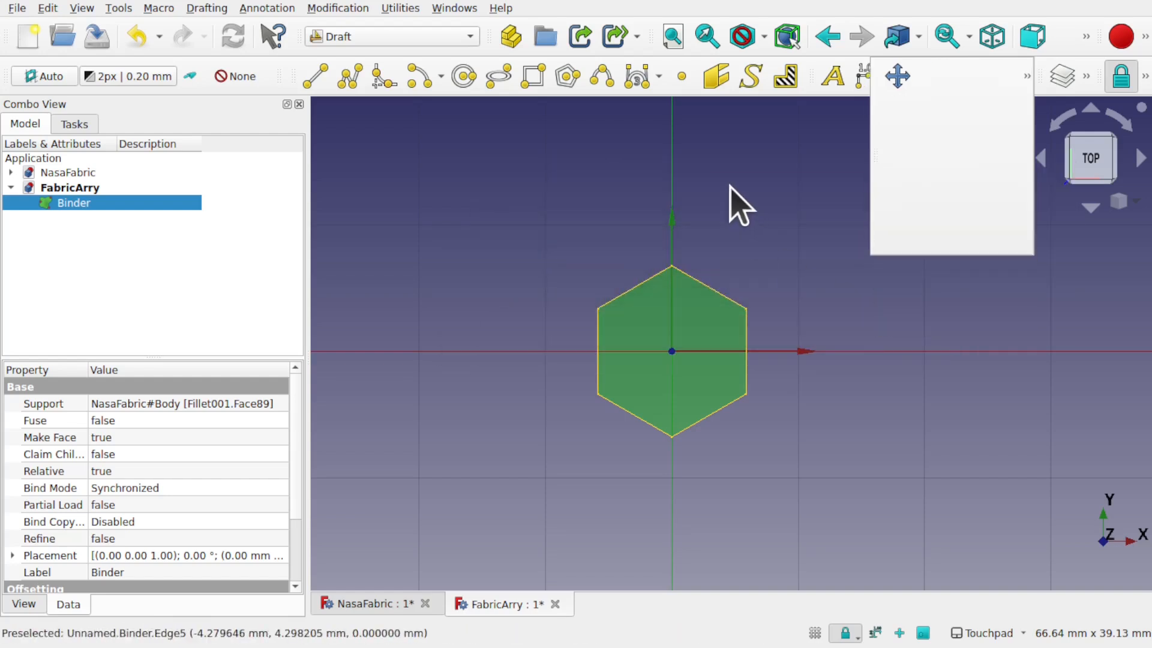
Step: Hide the drafting grid and start an orthogonal array of the hexagon
{"action": "left_click", "coordinate": [814, 633]}
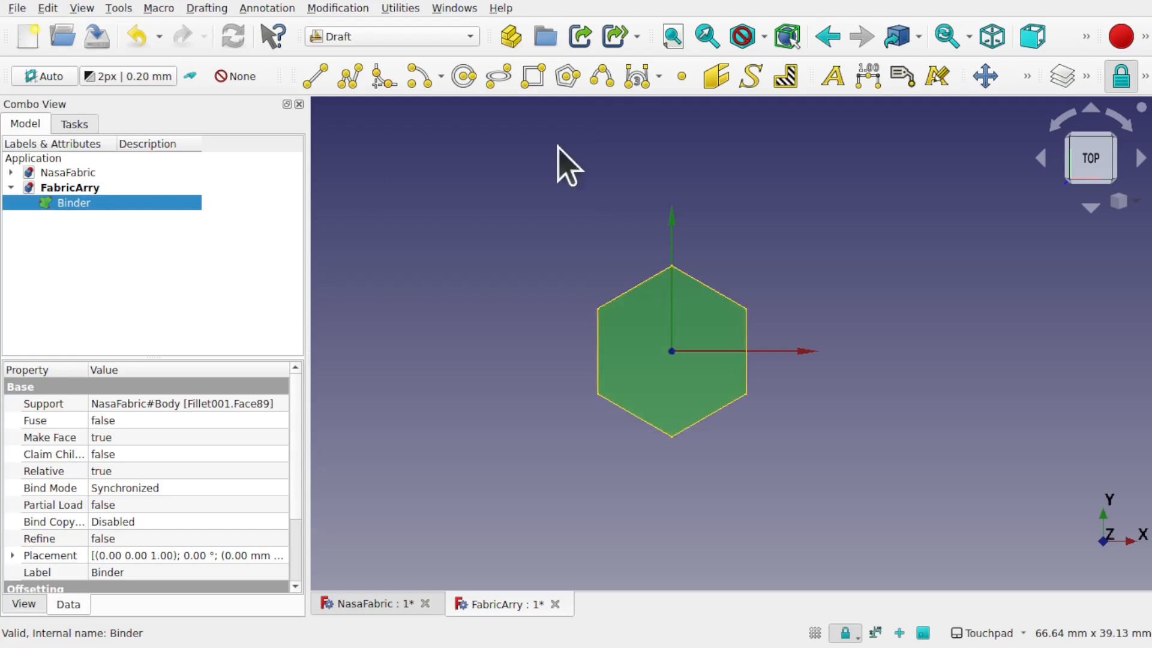
{"action": "left_click", "coordinate": [331, 7]}
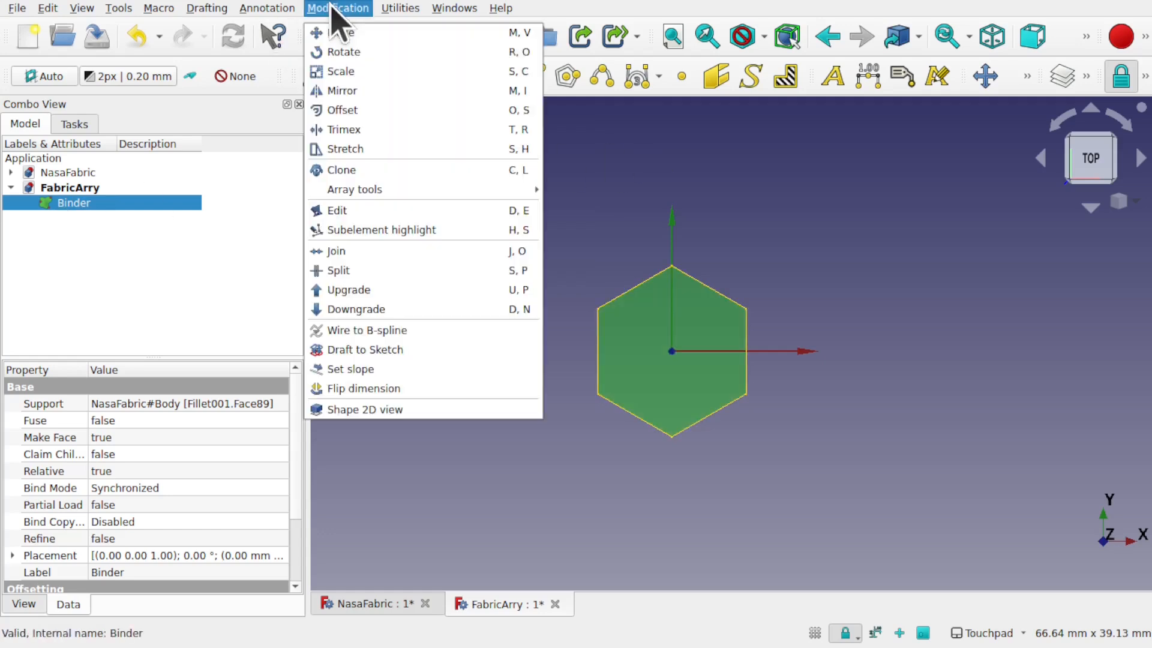
{"action": "mouse_move", "coordinate": [420, 190]}
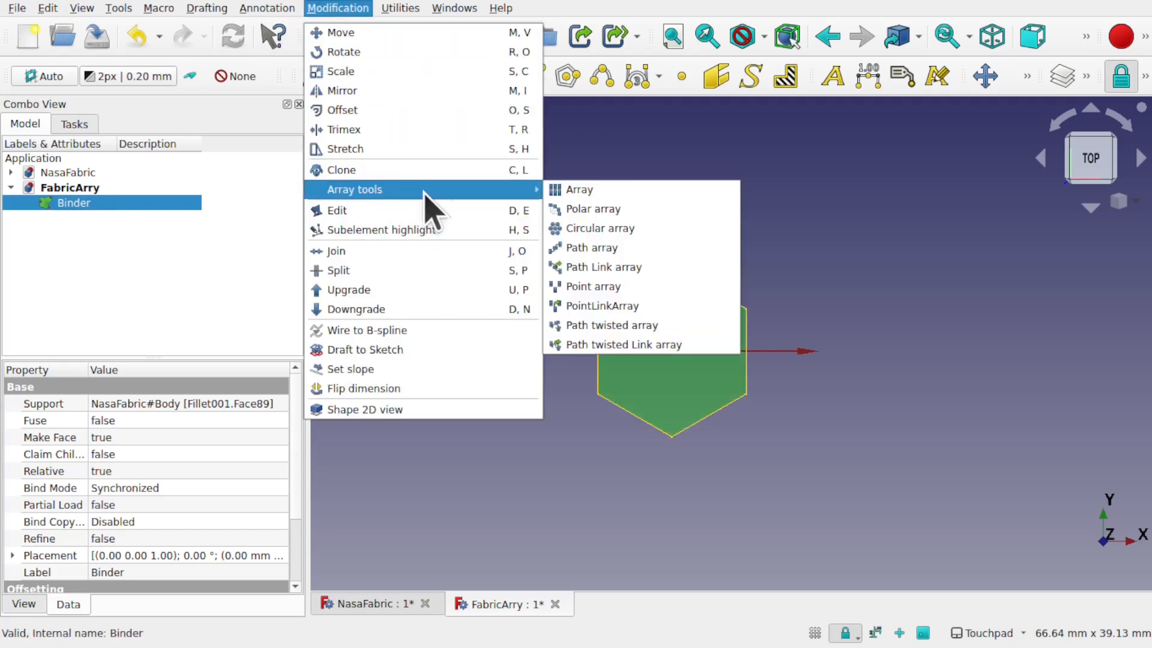
{"action": "left_click", "coordinate": [579, 189]}
Step: Give the orthogonal array 60 mm X and Y intervals and create the 2×2 array
{"action": "scroll", "coordinate": [579, 206], "scroll_direction": "down", "scroll_amount": 3}
{"action": "middle_click_drag", "start_coordinate": [579, 206], "coordinate": [586, 325]}
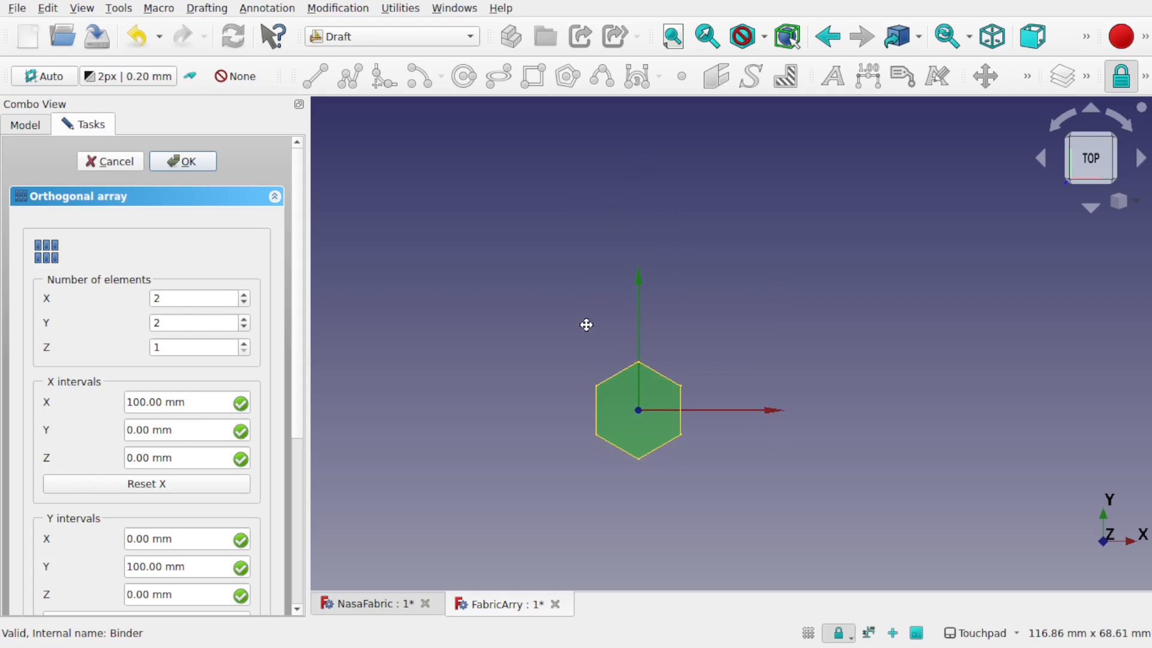
{"action": "middle_click_drag", "start_coordinate": [586, 325], "coordinate": [579, 327]}
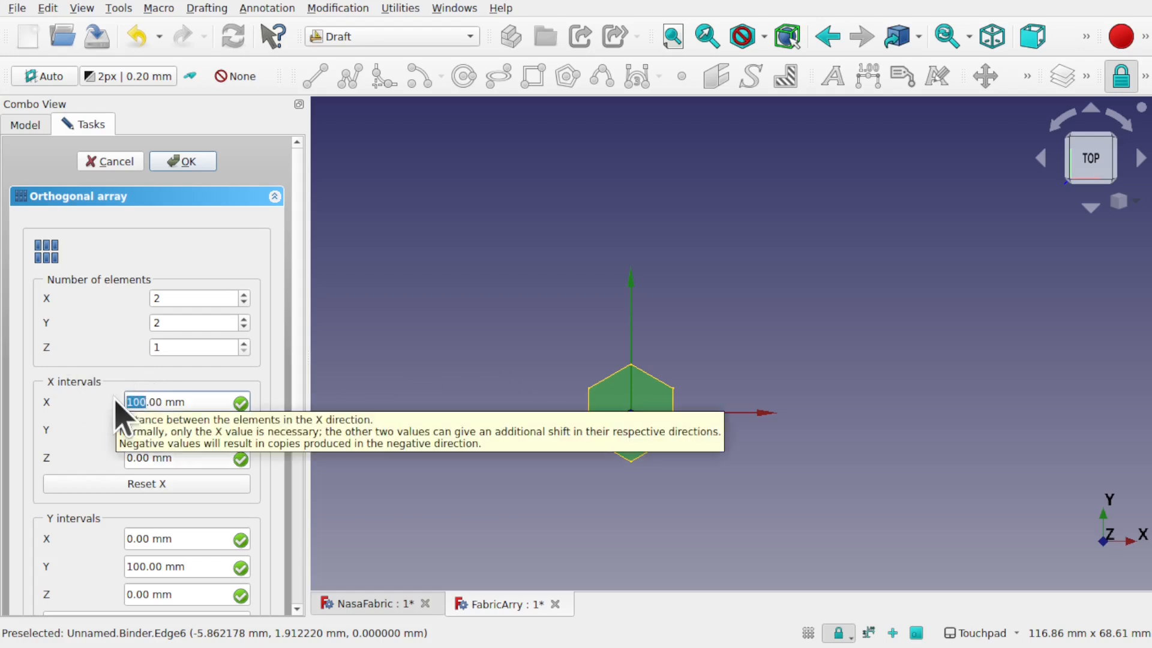
{"action": "left_click", "coordinate": [146, 567]}
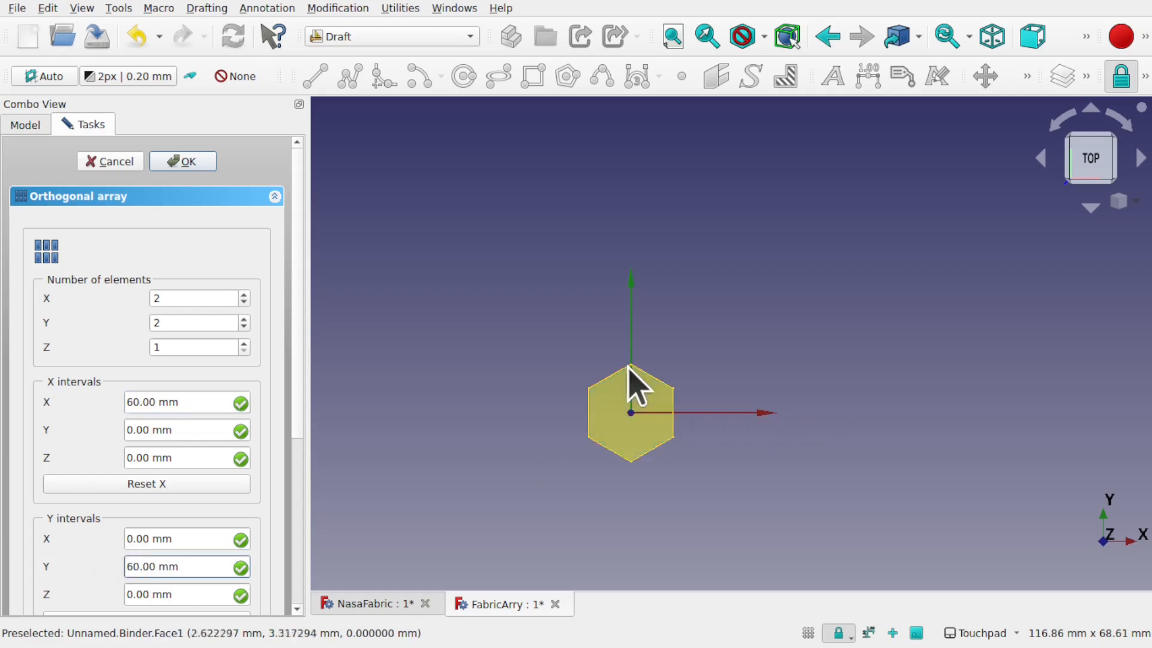
{"action": "left_click", "coordinate": [184, 164]}
Step: Recentre the view and set the array's Number X to 3
{"action": "scroll", "coordinate": [816, 372], "scroll_direction": "down", "scroll_amount": 5}
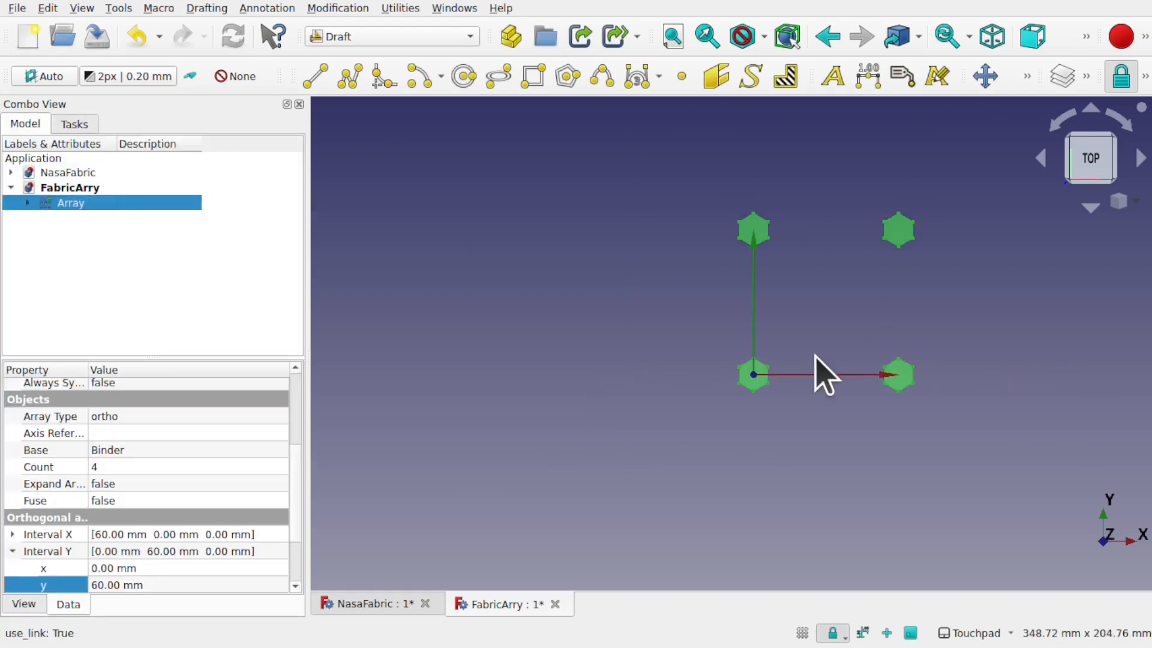
{"action": "middle_click_drag", "start_coordinate": [942, 331], "coordinate": [802, 412], "text": "shift"}
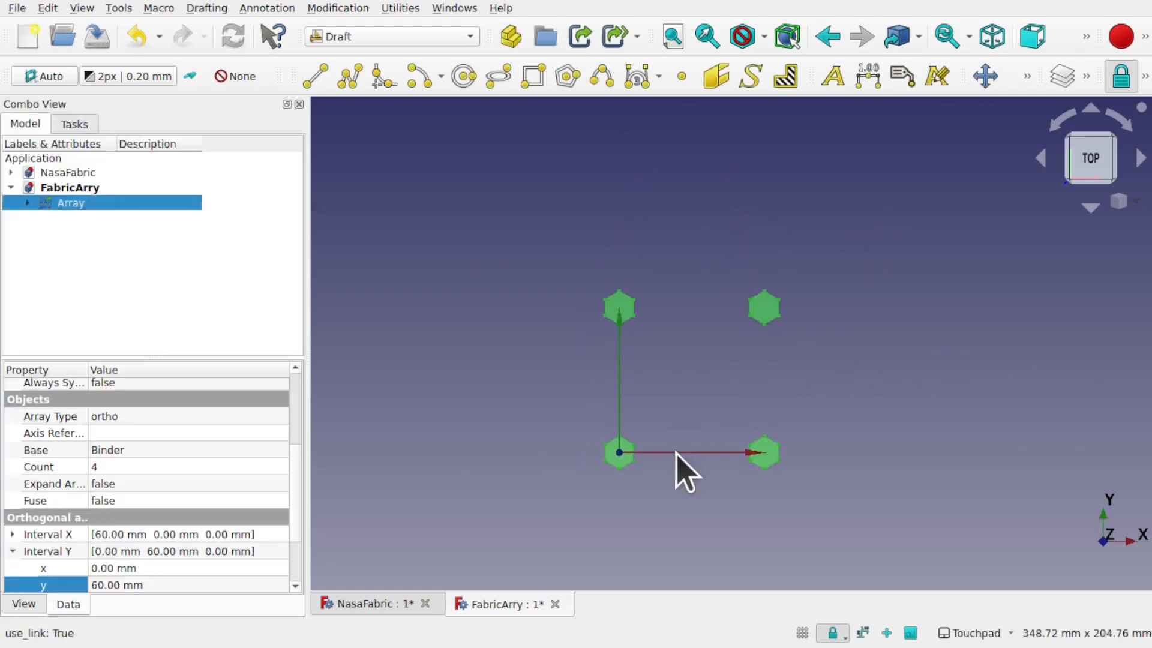
{"action": "scroll", "coordinate": [677, 452], "scroll_direction": "up", "scroll_amount": 2}
{"action": "scroll", "coordinate": [676, 452], "scroll_direction": "up", "scroll_amount": 1}
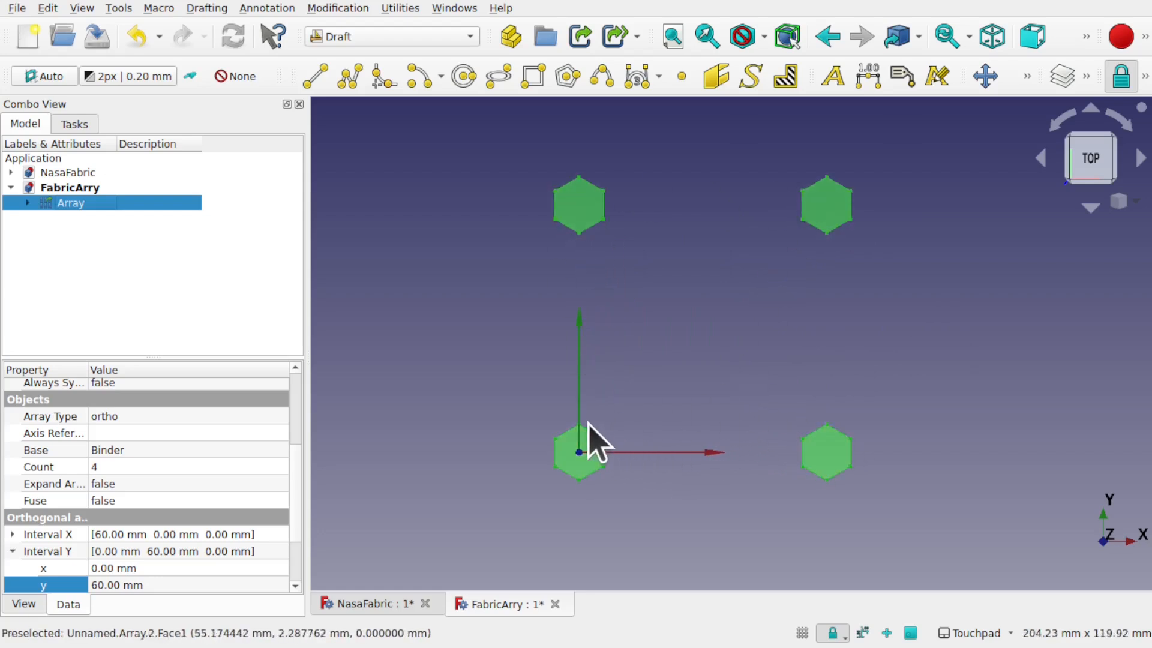
{"action": "scroll", "coordinate": [600, 449], "scroll_direction": "up", "scroll_amount": 1}
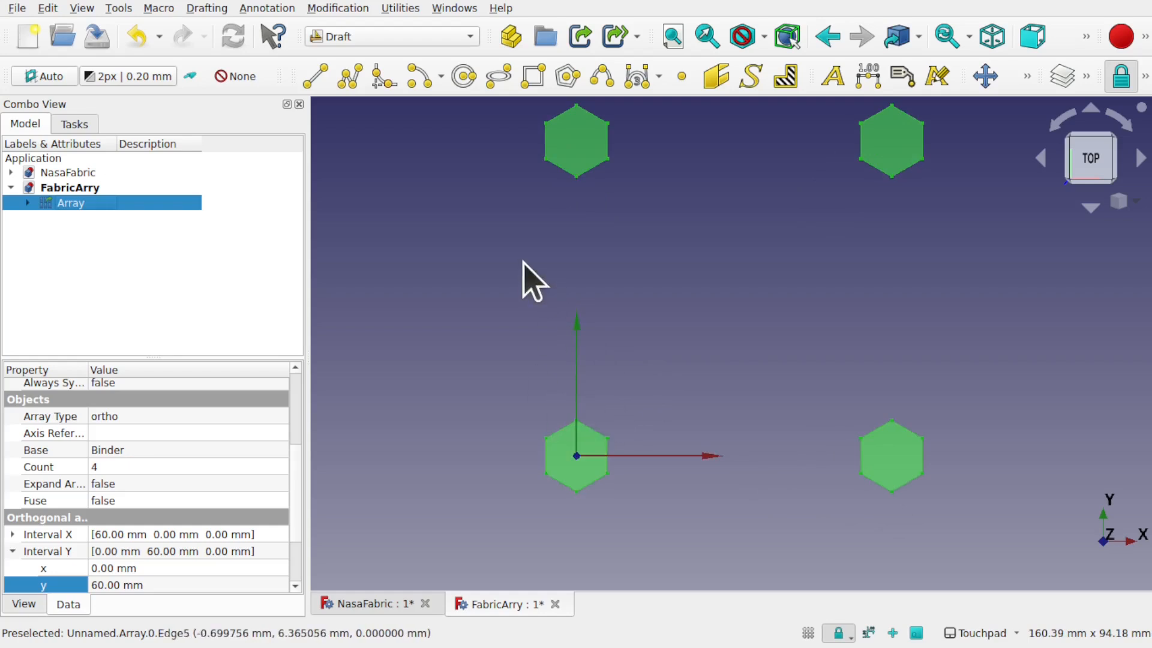
{"action": "scroll", "coordinate": [298, 566], "scroll_direction": "down", "scroll_amount": 2}
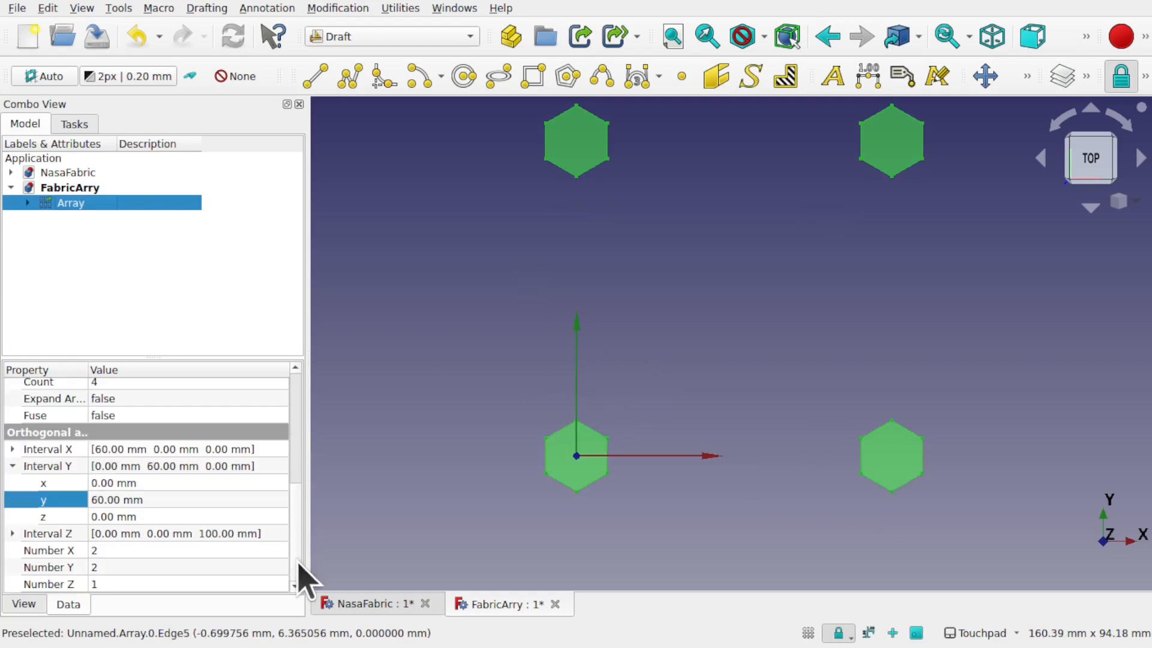
{"action": "left_click", "coordinate": [75, 550]}
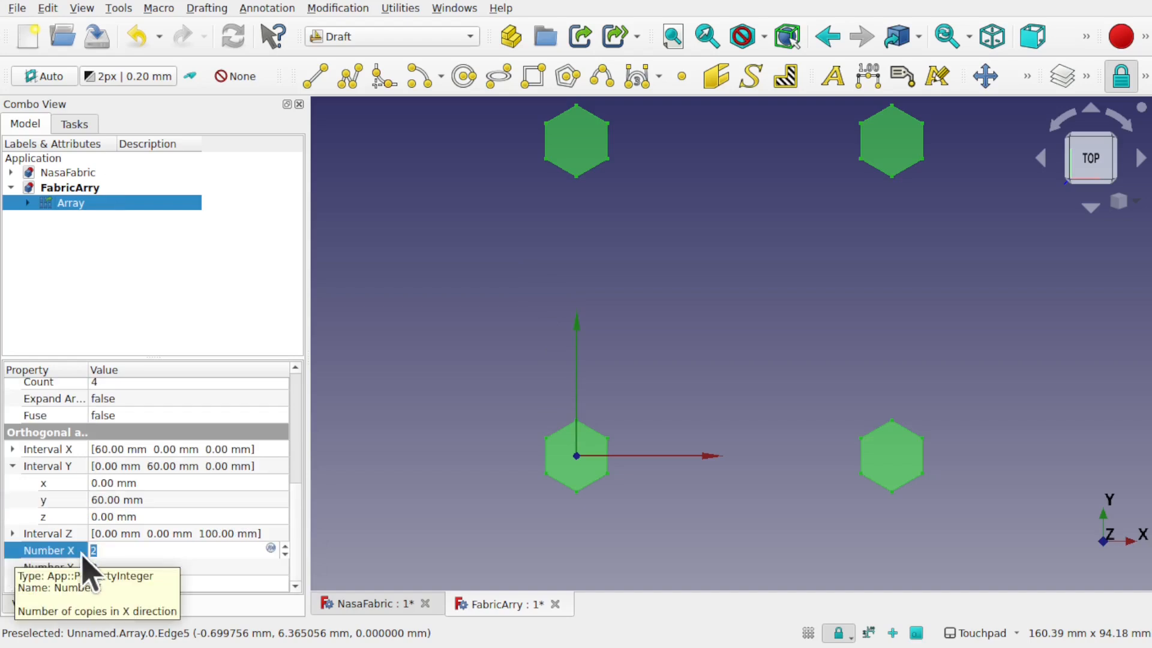
{"action": "left_click", "coordinate": [104, 550]}
{"action": "type", "text": "3"}
{"action": "left_click", "coordinate": [139, 567]}
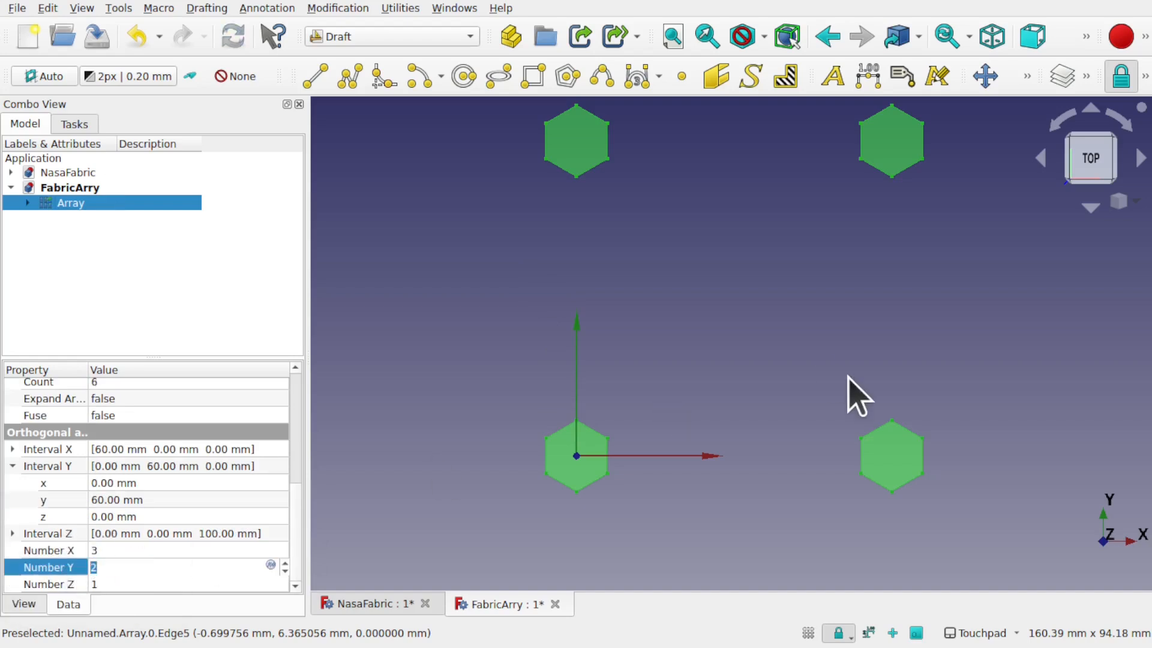
Step: Return Number X to 2 and expand the Interval X property
{"action": "scroll", "coordinate": [858, 396], "scroll_direction": "down", "scroll_amount": 5}
{"action": "left_click", "coordinate": [122, 550]}
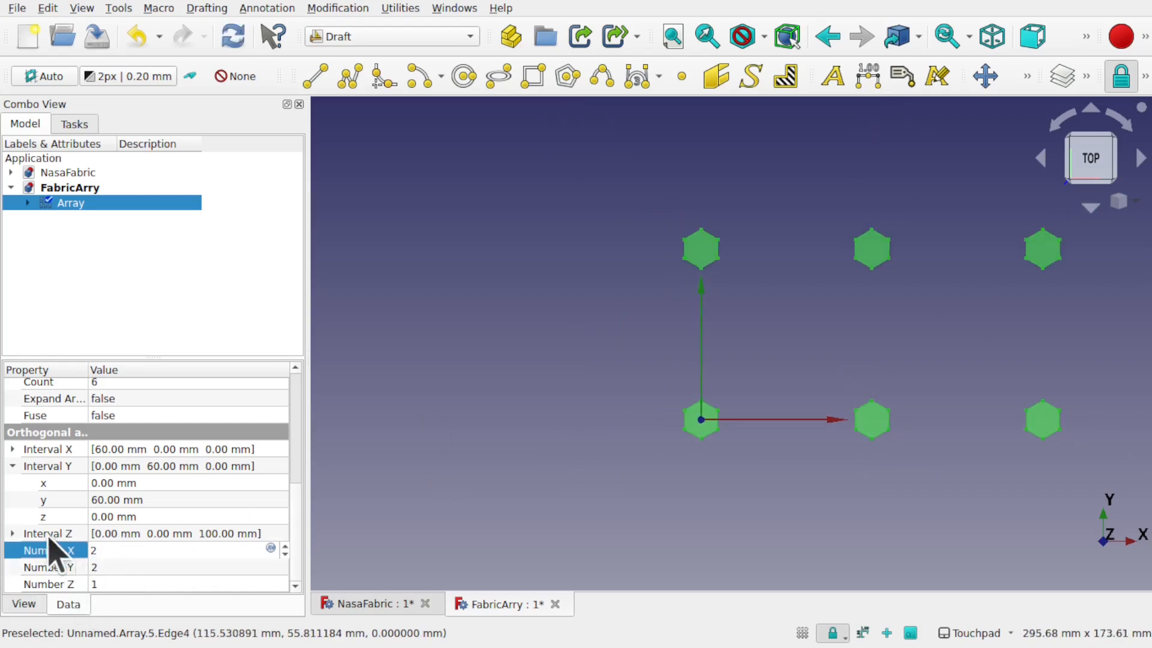
{"action": "left_click", "coordinate": [71, 450]}
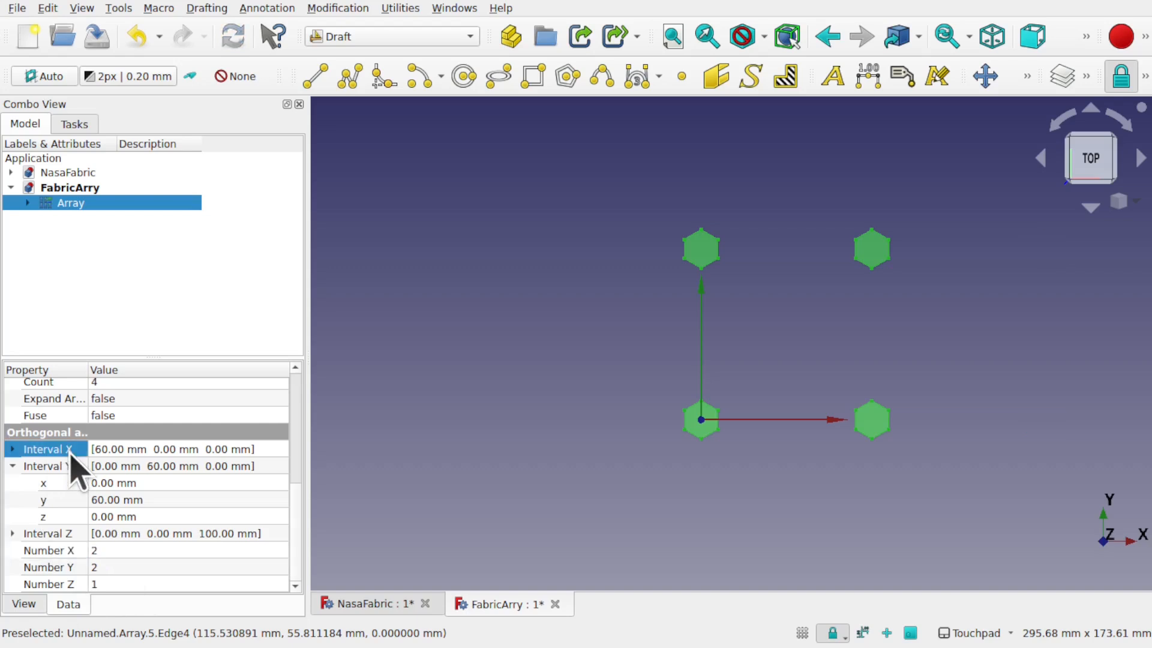
{"action": "left_click", "coordinate": [11, 450]}
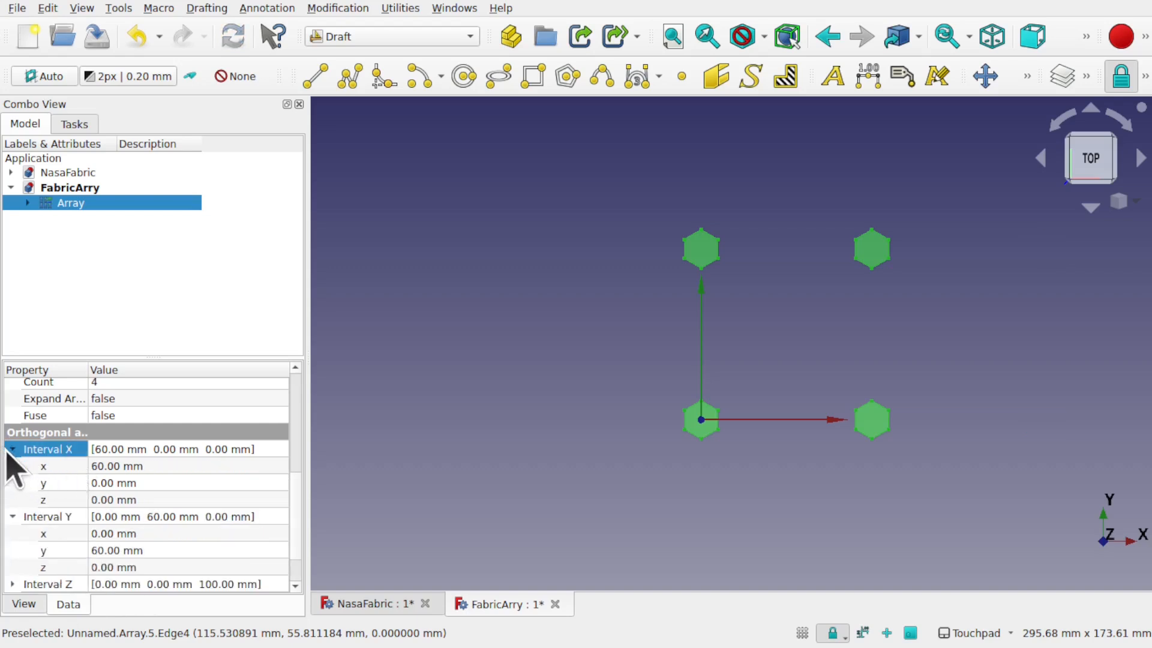
Step: Set the array's Interval X to 35 mm in x and 9 mm in y
{"action": "left_click", "coordinate": [165, 466]}
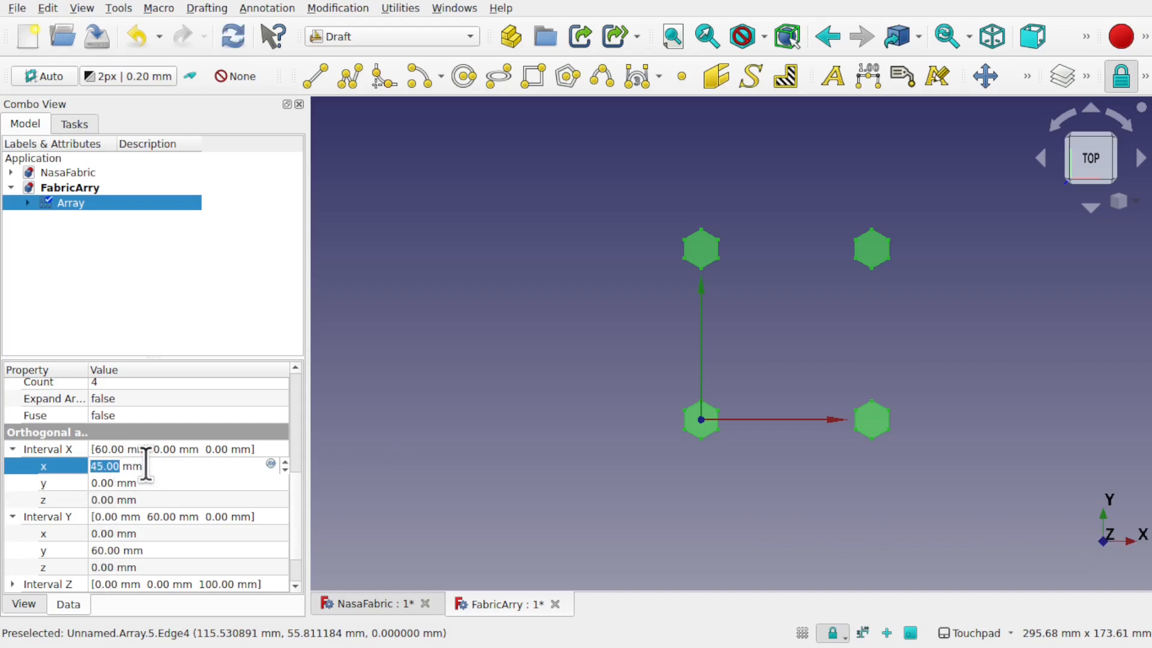
{"action": "key", "text": "Return"}
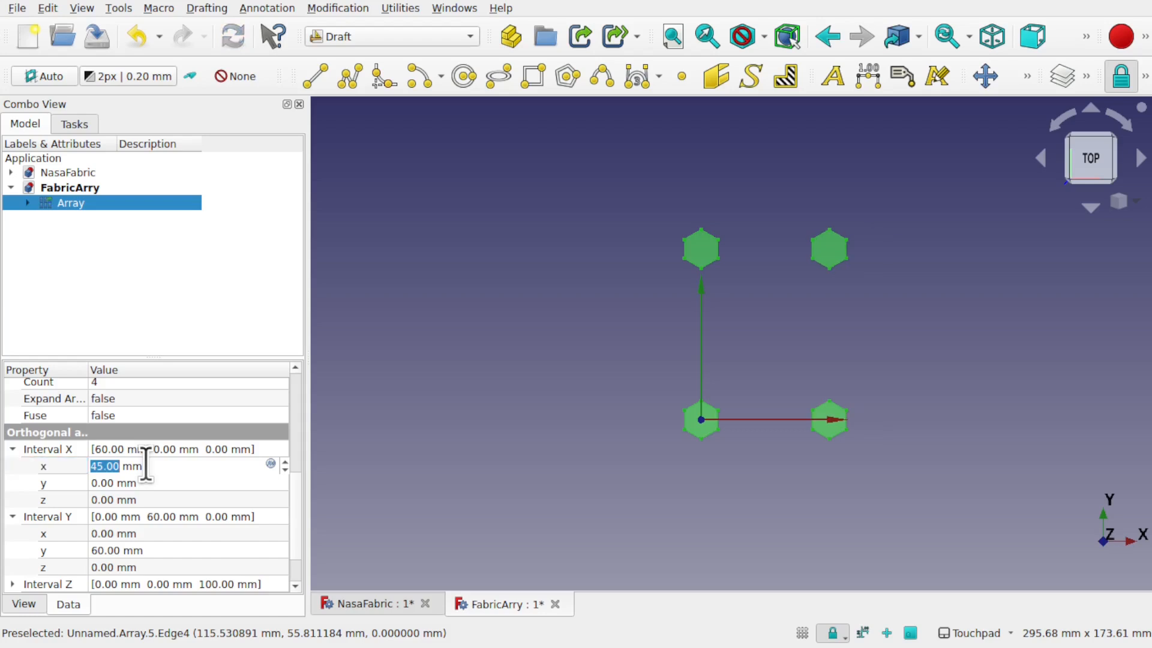
{"action": "key", "text": "Down"}
{"action": "key", "text": "Down"}
{"action": "key", "text": "Down"}
{"action": "key", "text": "Down"}
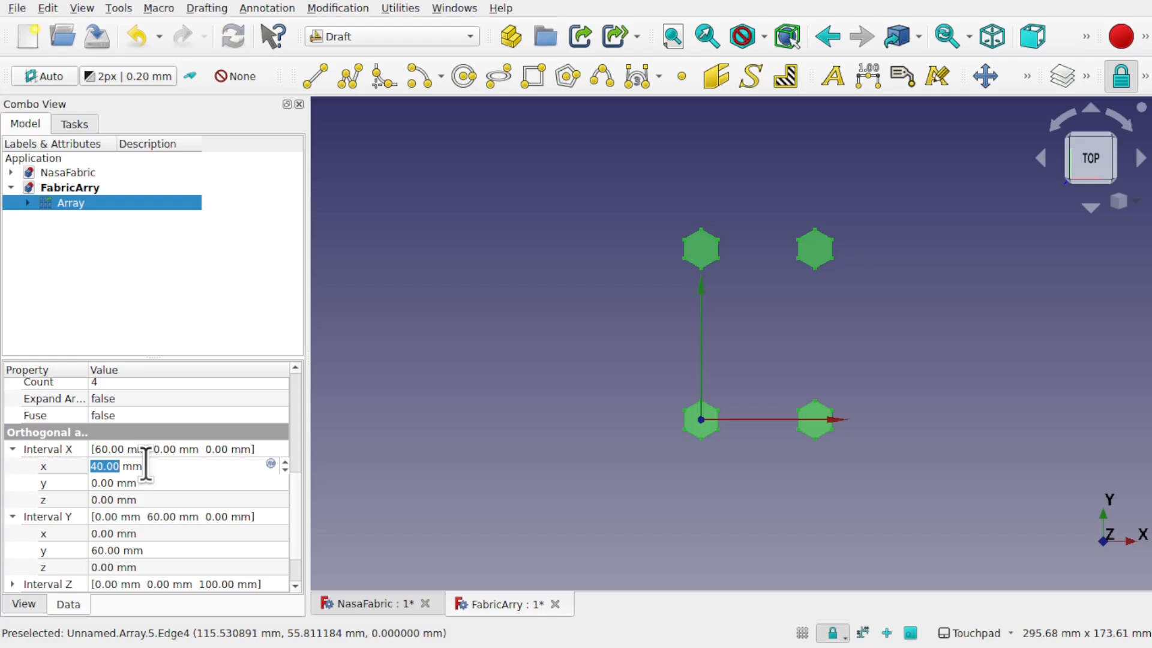
{"action": "key", "text": "Down"}
{"action": "key", "text": "Down"}
{"action": "key", "text": "Down"}
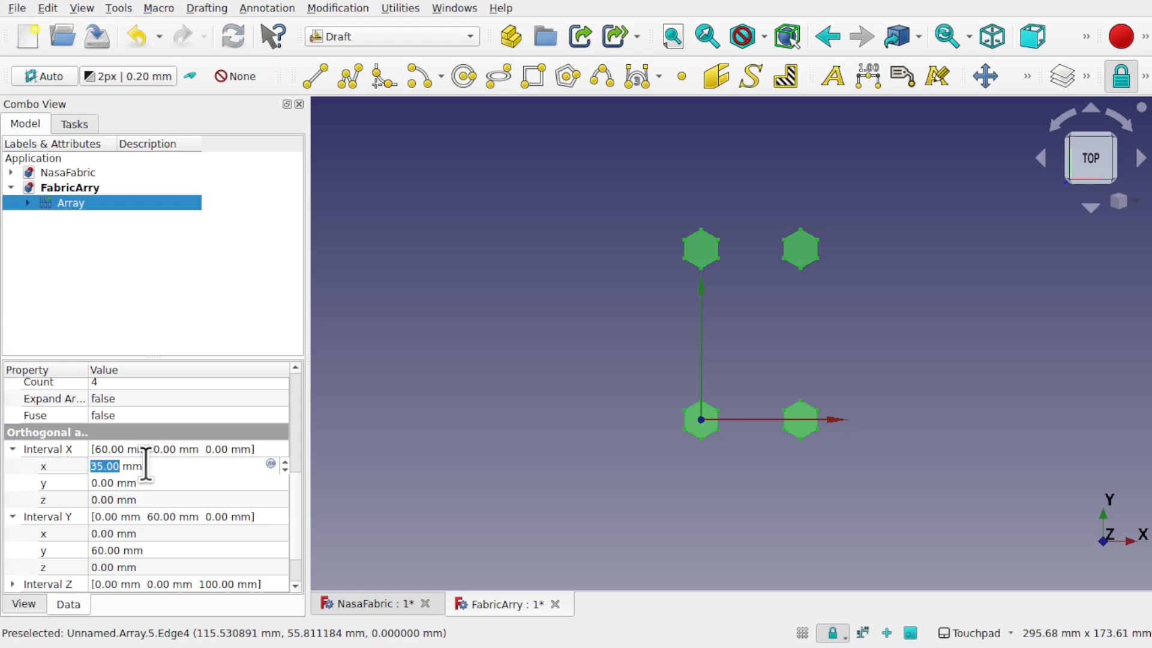
{"action": "left_click", "coordinate": [163, 483]}
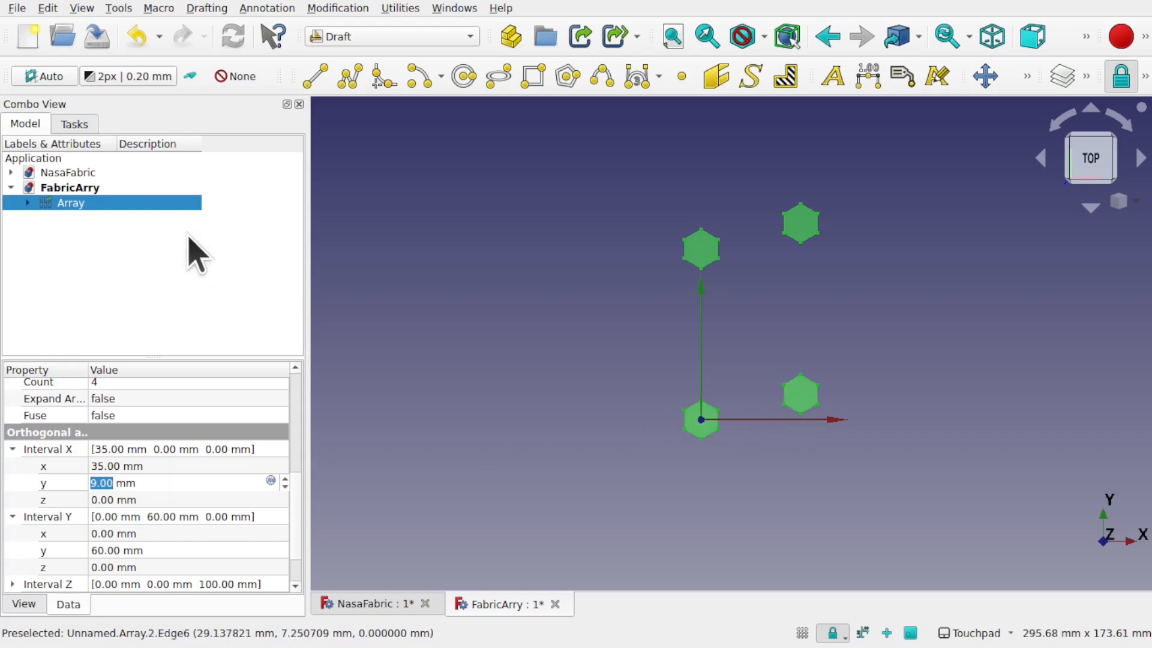
{"action": "scroll", "coordinate": [296, 458], "scroll_direction": "up", "scroll_amount": 4}
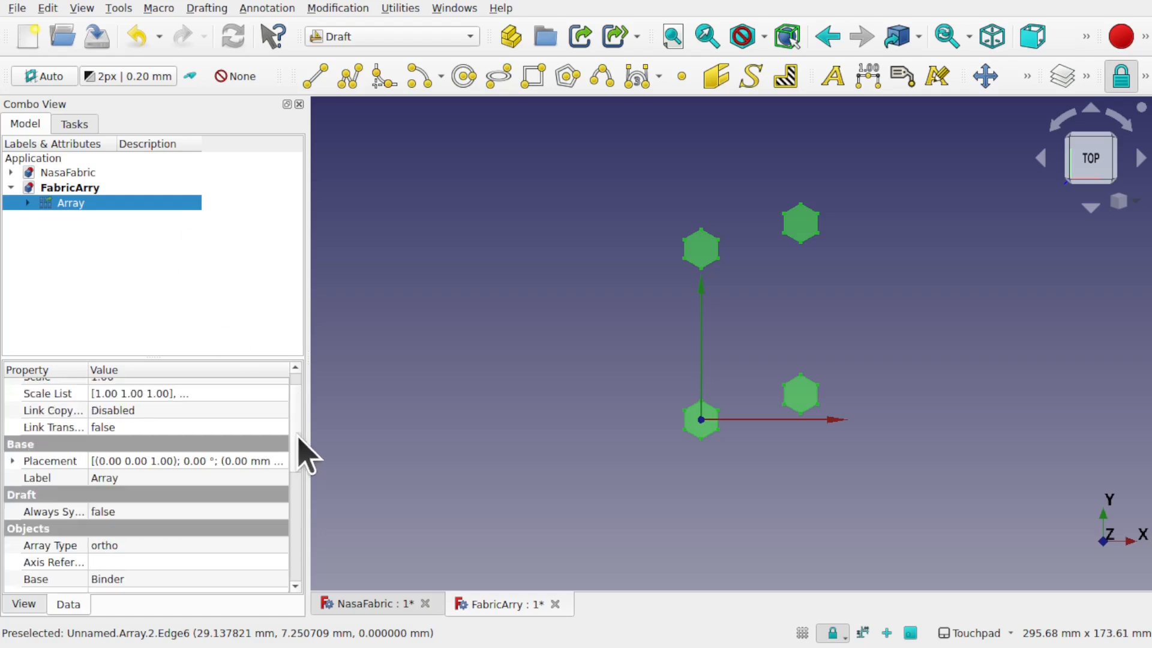
{"action": "scroll", "coordinate": [298, 471], "scroll_direction": "down", "scroll_amount": 4}
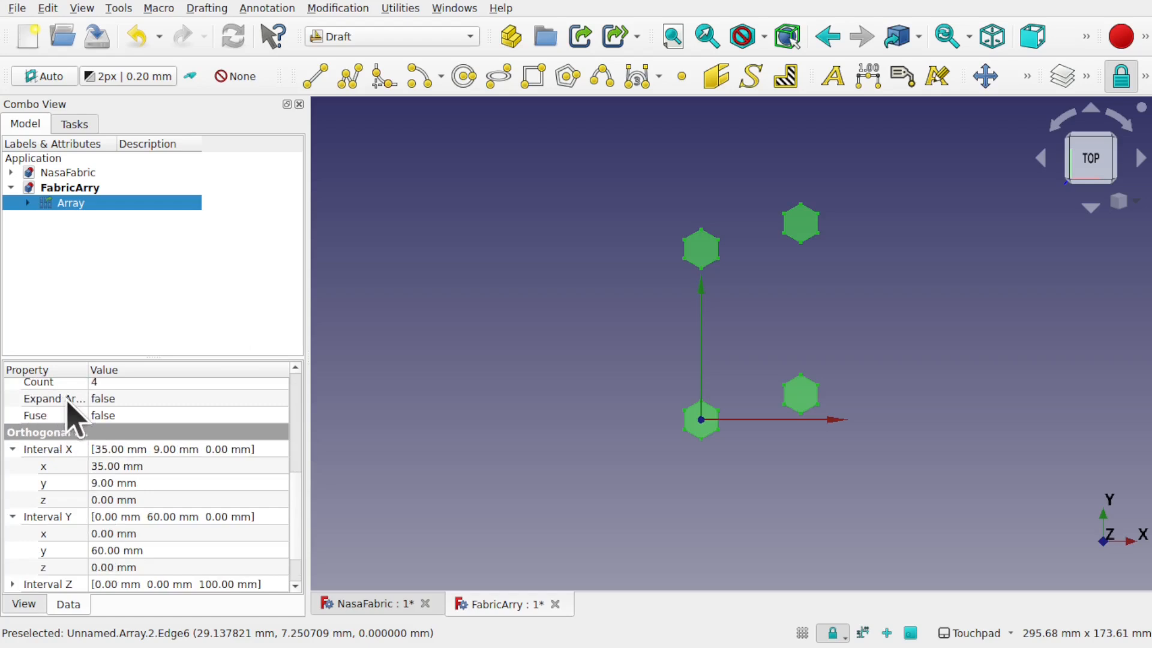
{"action": "left_click_drag", "start_coordinate": [90, 364], "coordinate": [141, 364]}
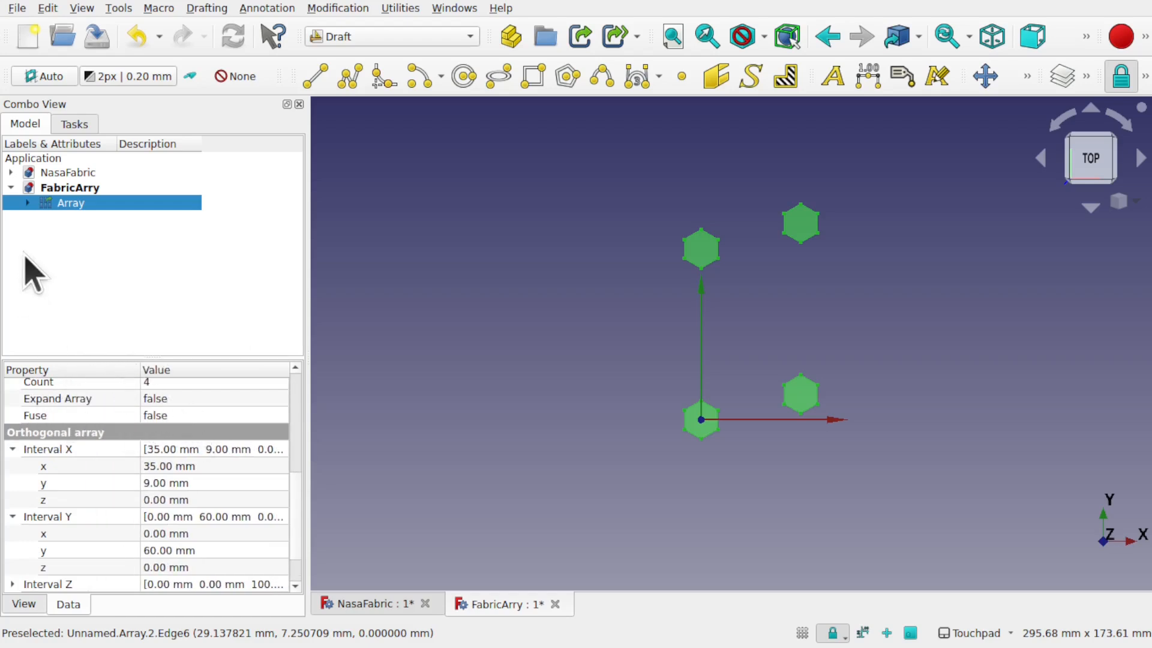
Step: Expand the Array in the tree and set Expand Array to true
{"action": "left_click", "coordinate": [28, 203]}
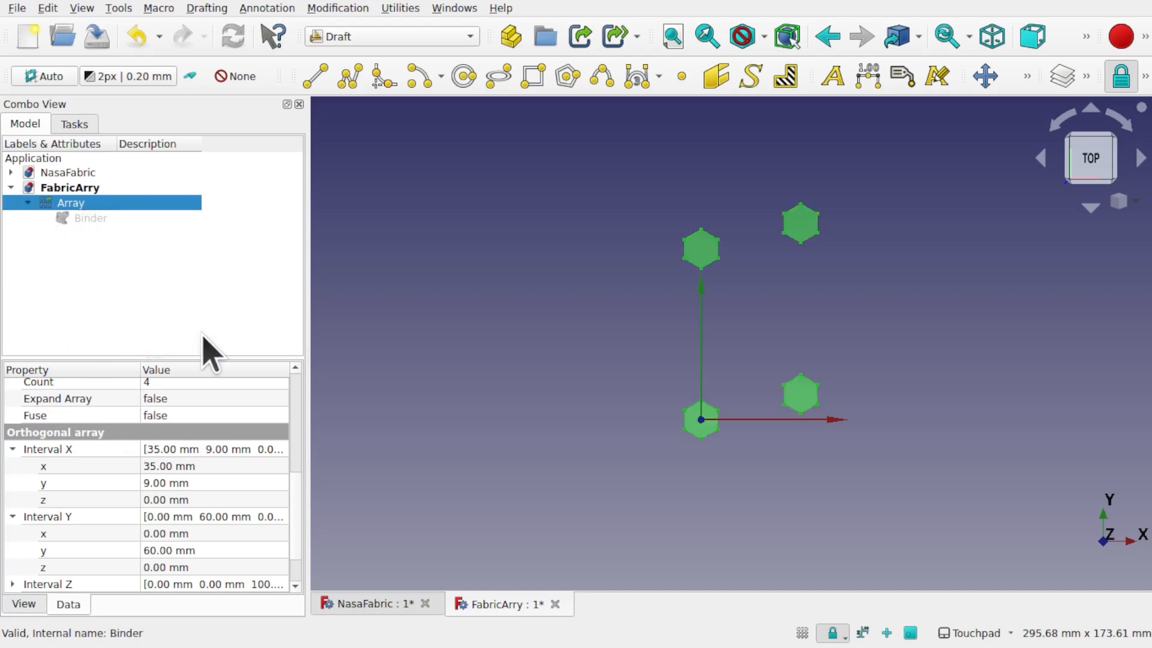
{"action": "left_click", "coordinate": [192, 401]}
{"action": "left_click", "coordinate": [207, 420]}
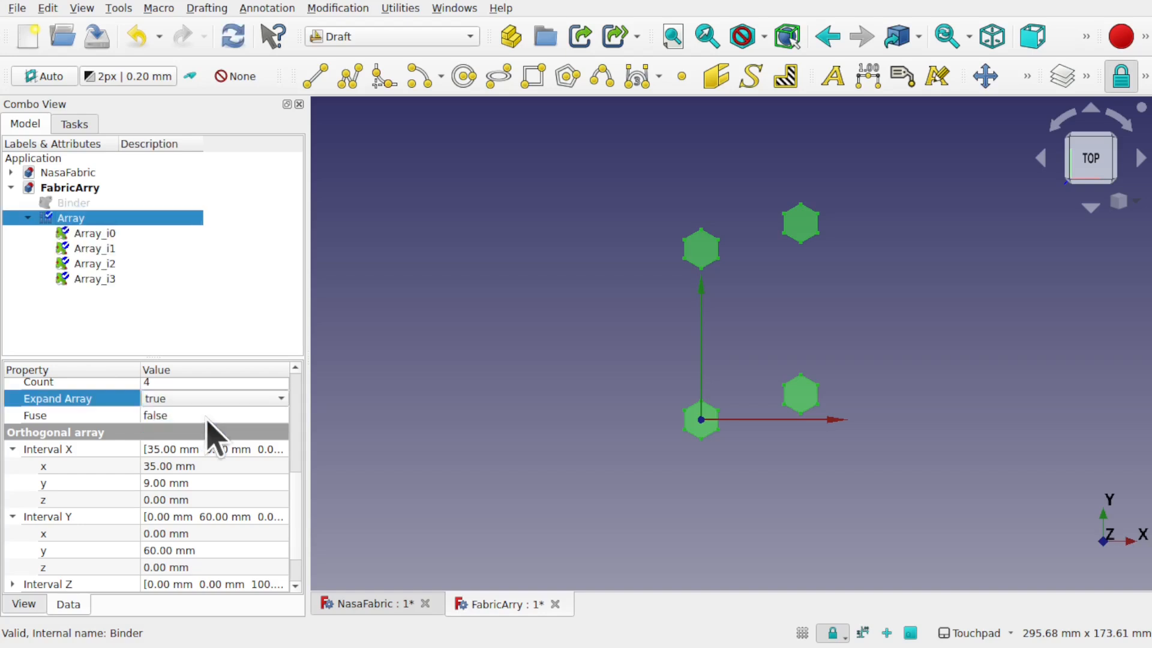
Step: Select Array_i0 through Array_i3 in turn, ending on the lower-right hexagon Array_i2
{"action": "left_click", "coordinate": [88, 235]}
{"action": "left_click", "coordinate": [96, 248]}
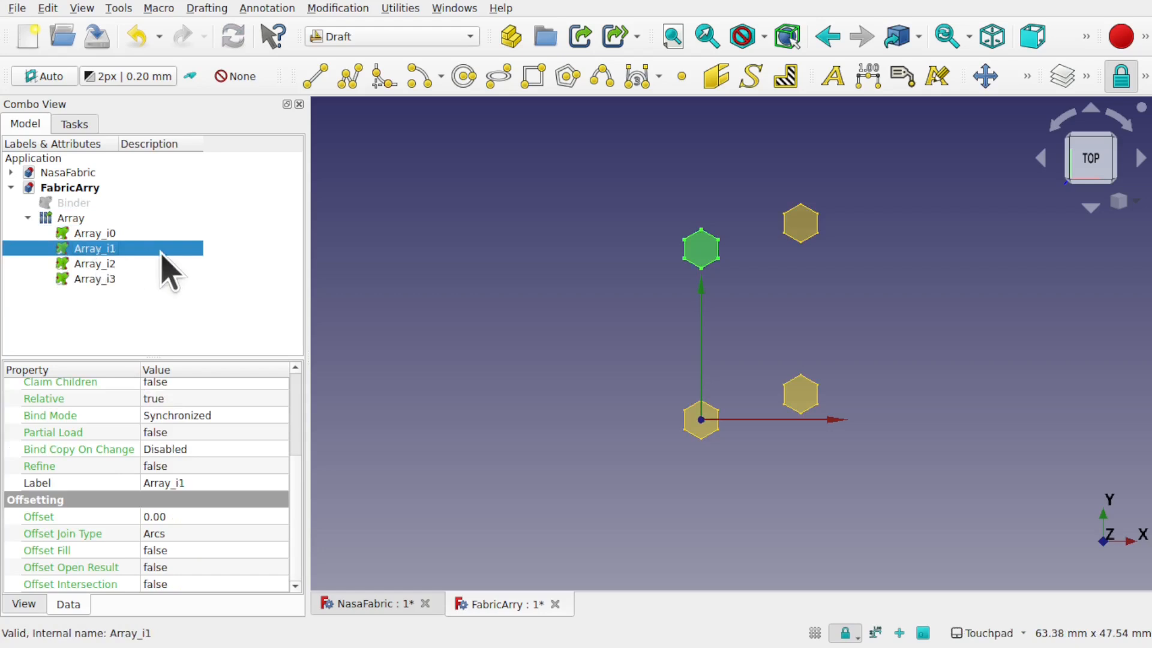
{"action": "left_click", "coordinate": [106, 263]}
{"action": "left_click", "coordinate": [96, 279]}
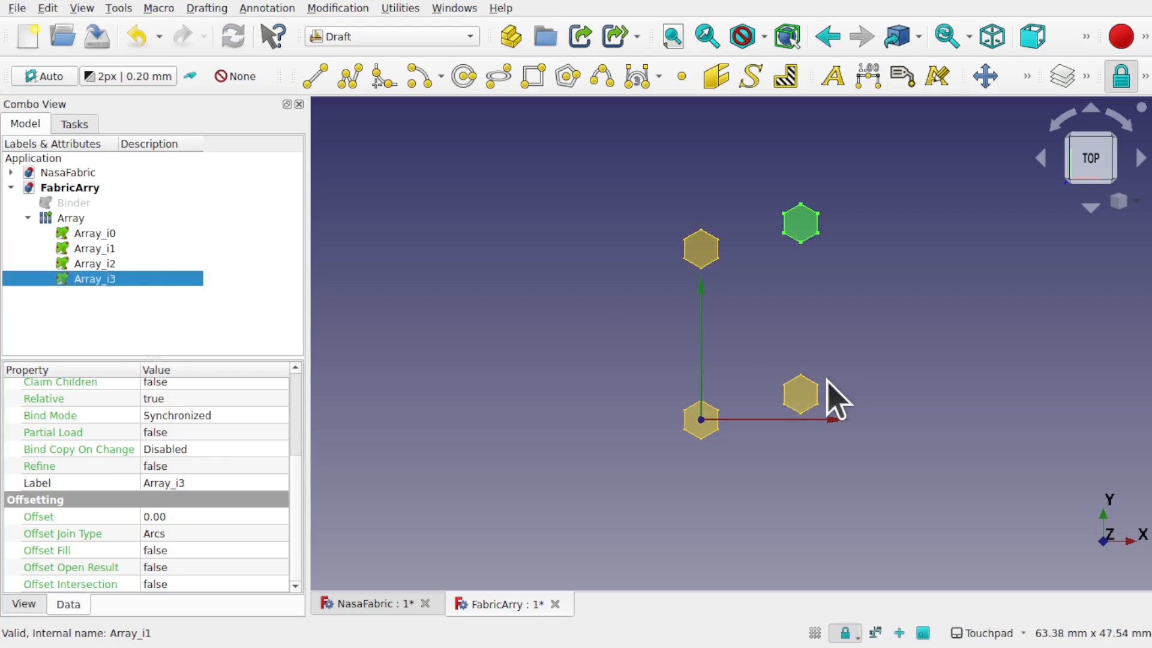
{"action": "left_click", "coordinate": [799, 394]}
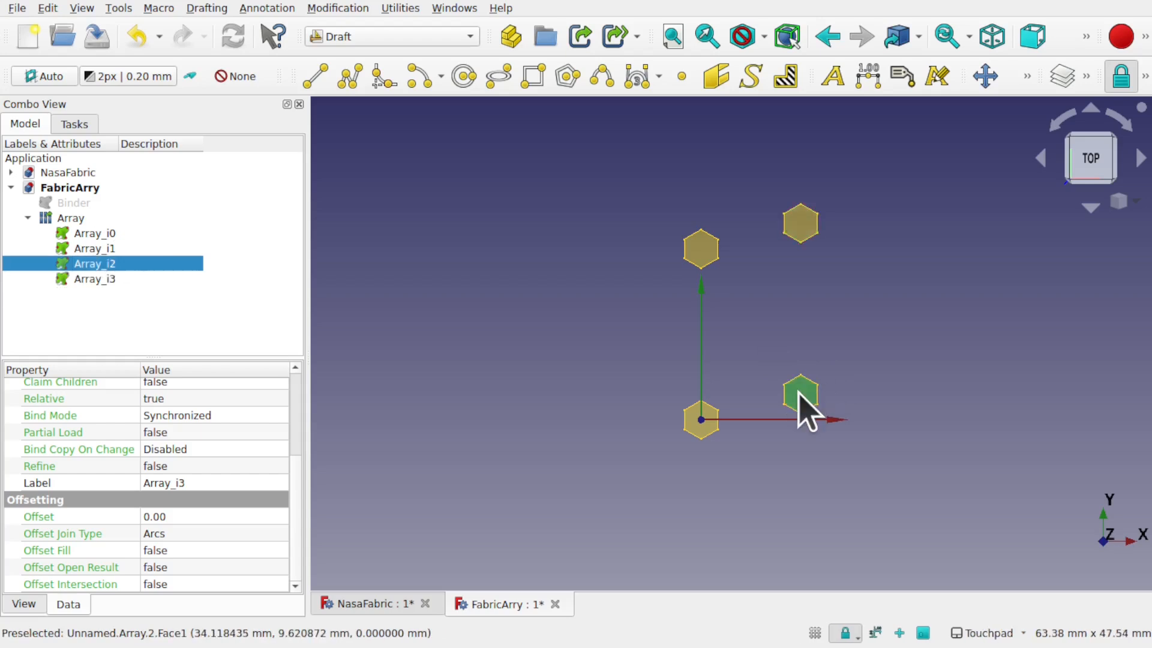
Step: Transform Array_i2, dragging it left and up beside the first hexagon's upper-right edge
{"action": "right_click", "coordinate": [130, 267]}
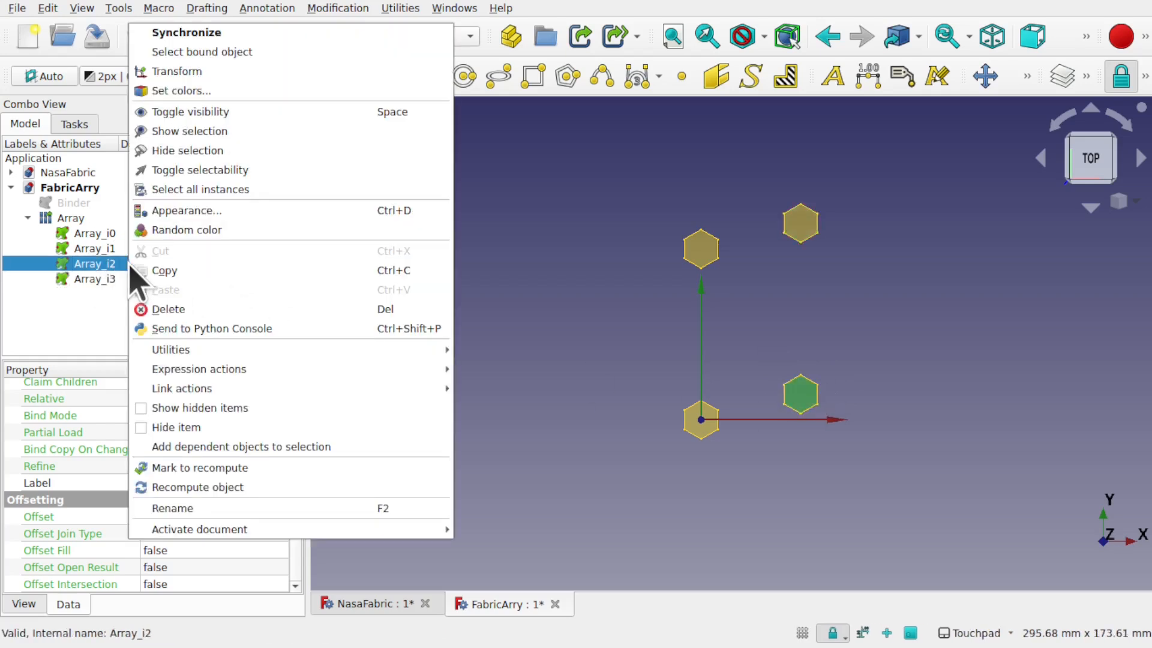
{"action": "left_click", "coordinate": [220, 71]}
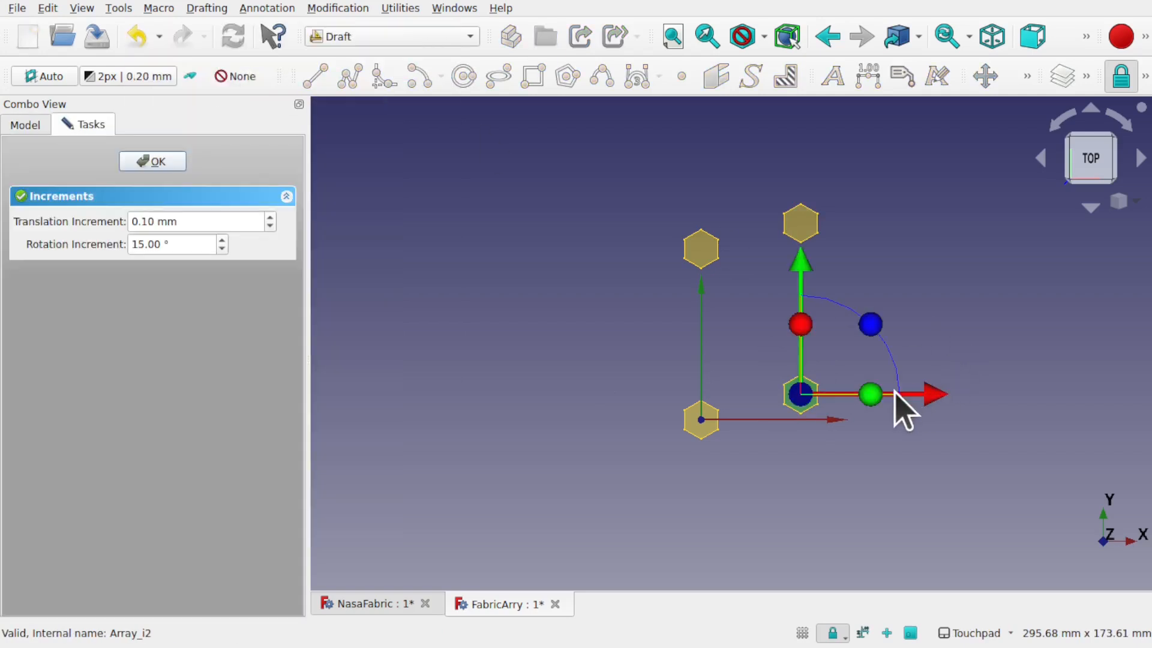
{"action": "left_click_drag", "start_coordinate": [928, 394], "coordinate": [869, 397]}
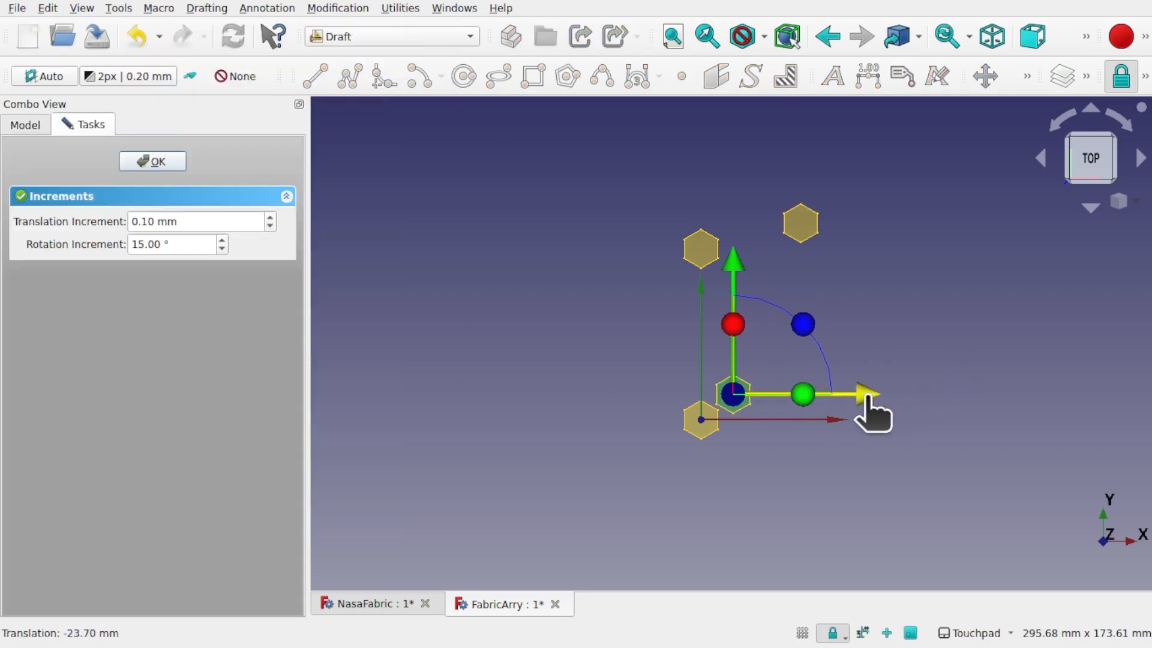
{"action": "scroll", "coordinate": [720, 412], "scroll_direction": "up", "scroll_amount": 8}
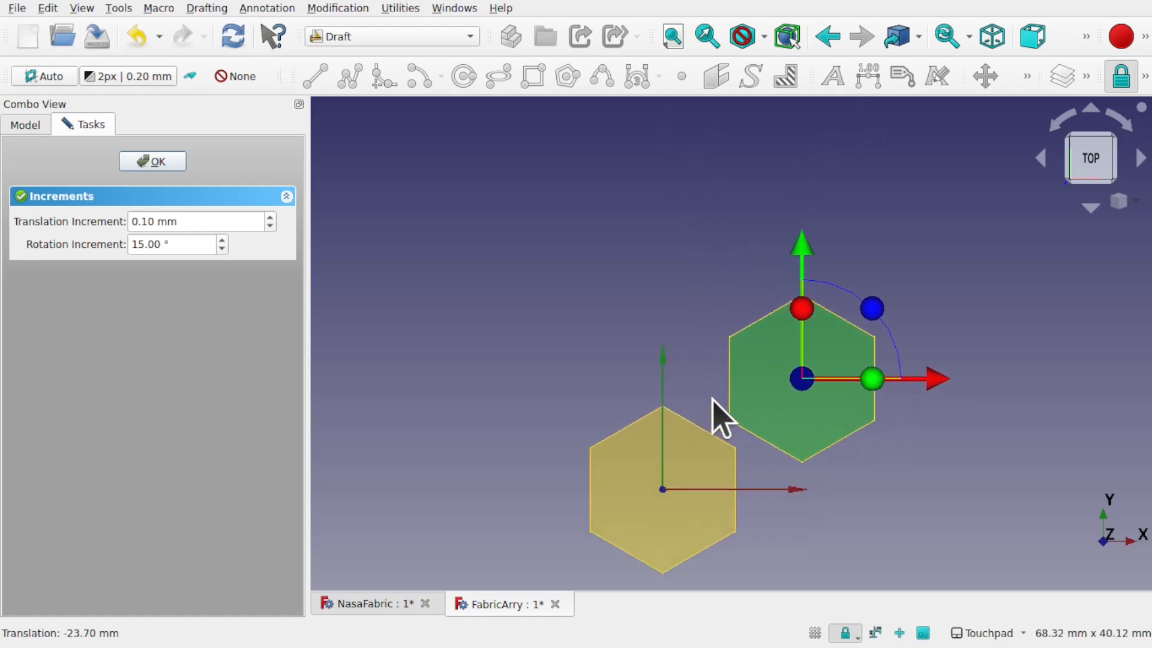
{"action": "left_click_drag", "start_coordinate": [942, 381], "coordinate": [907, 386]}
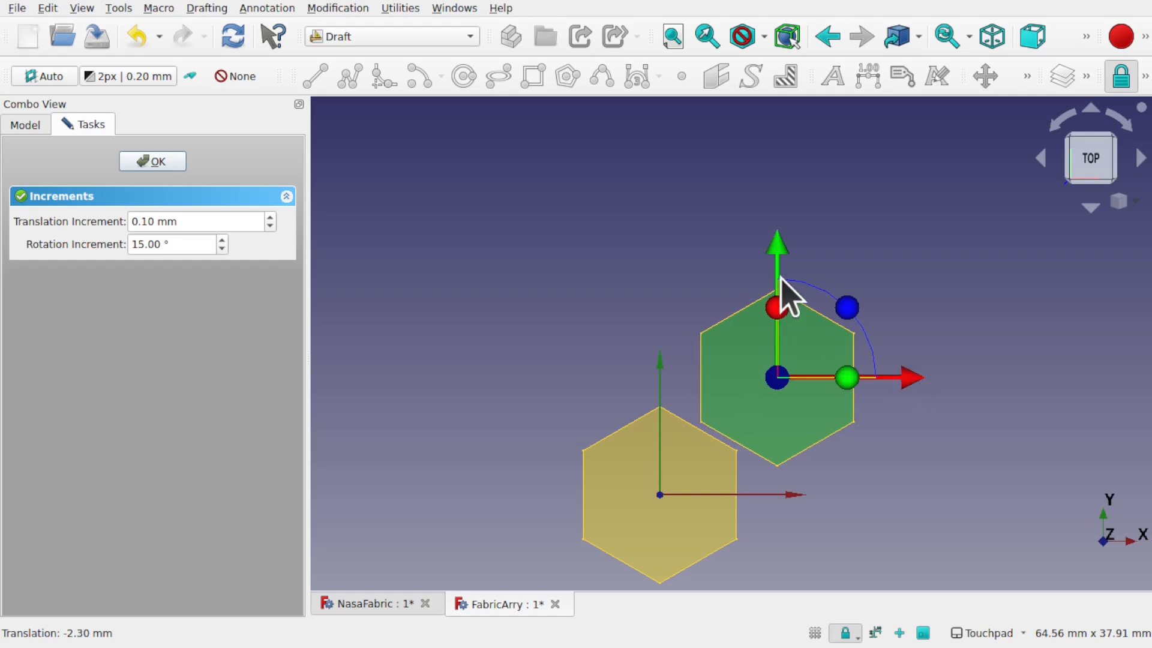
{"action": "left_click_drag", "start_coordinate": [776, 252], "coordinate": [776, 239]}
{"action": "left_click_drag", "start_coordinate": [910, 365], "coordinate": [879, 360]}
{"action": "left_click_drag", "start_coordinate": [744, 230], "coordinate": [742, 219]}
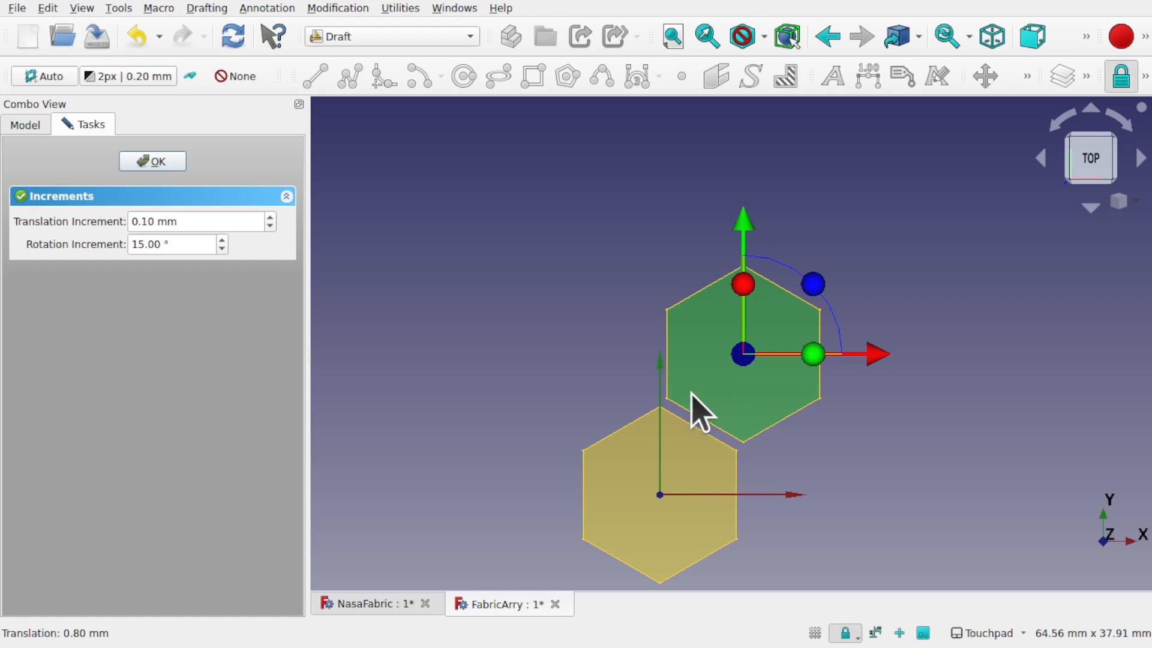
Step: Confirm Array_i2's move and read its placement position (6.40, 10.80)
{"action": "left_click", "coordinate": [163, 168]}
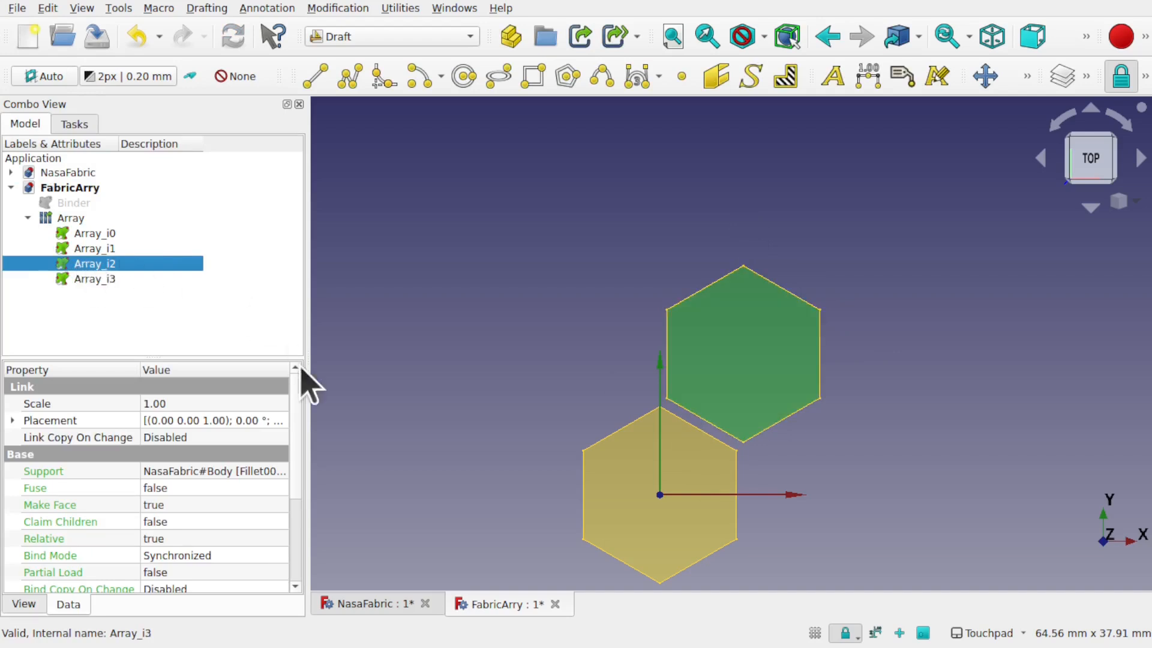
{"action": "left_click", "coordinate": [11, 420]}
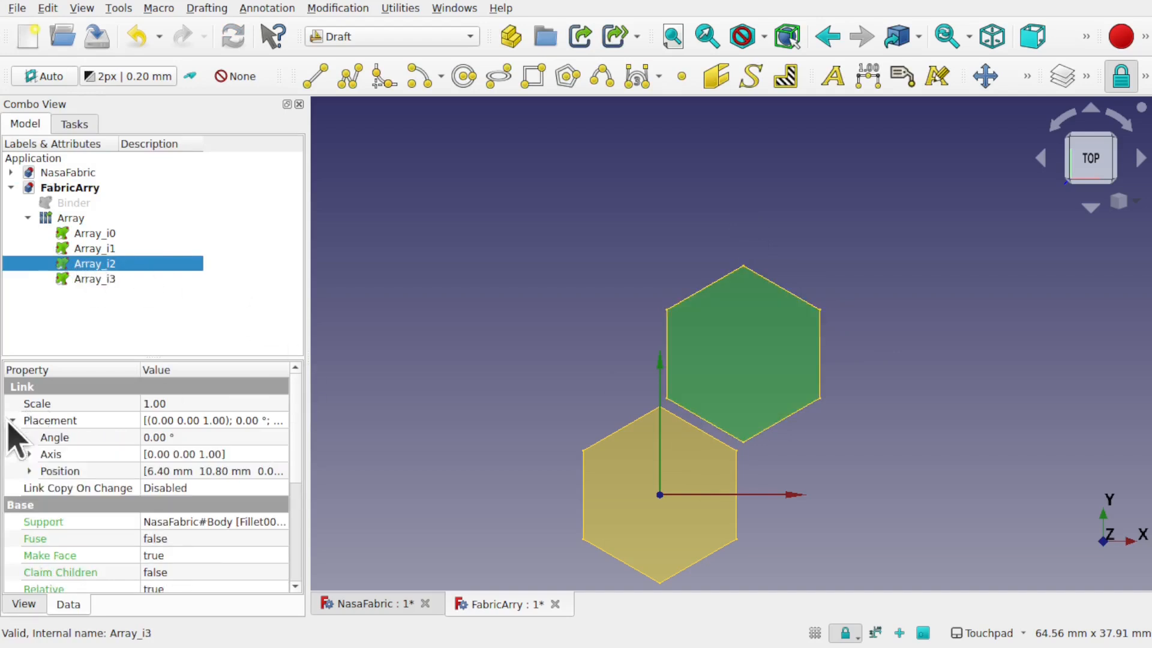
{"action": "left_click", "coordinate": [28, 470]}
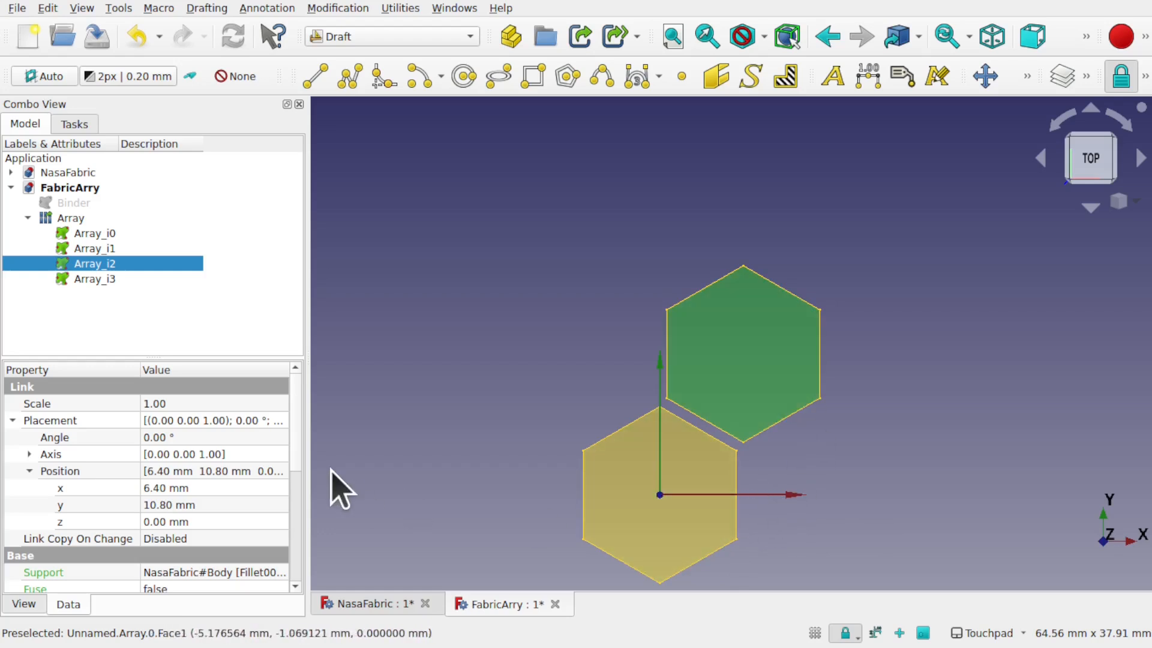
{"action": "left_click", "coordinate": [199, 488]}
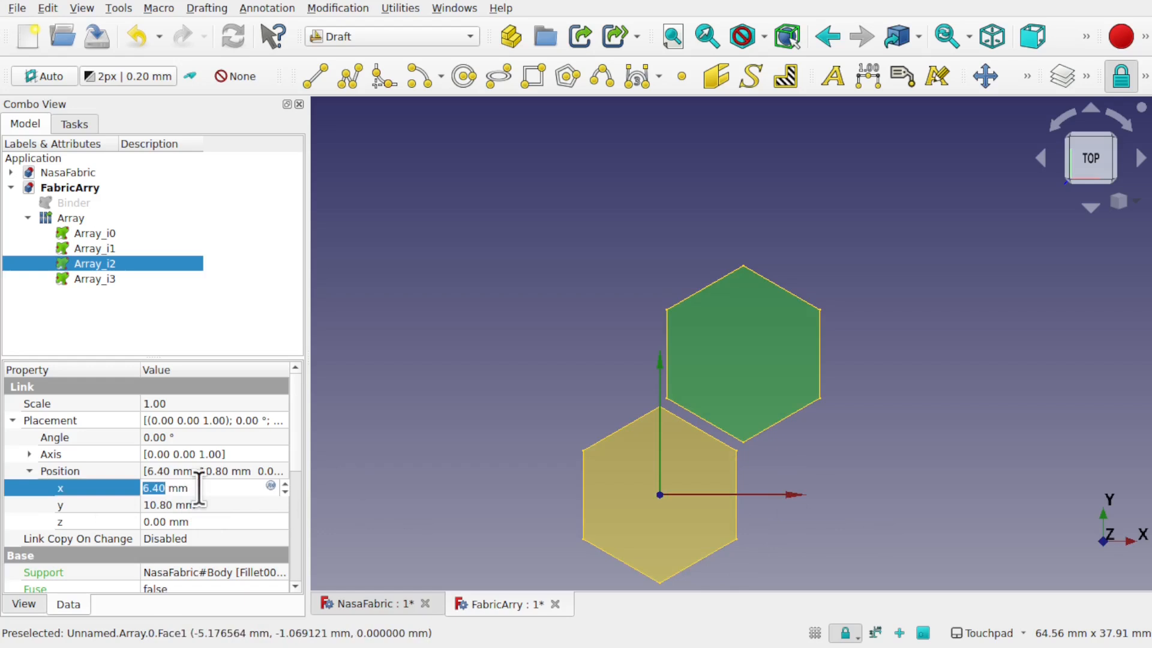
{"action": "left_click", "coordinate": [157, 505]}
{"action": "left_click", "coordinate": [210, 504]}
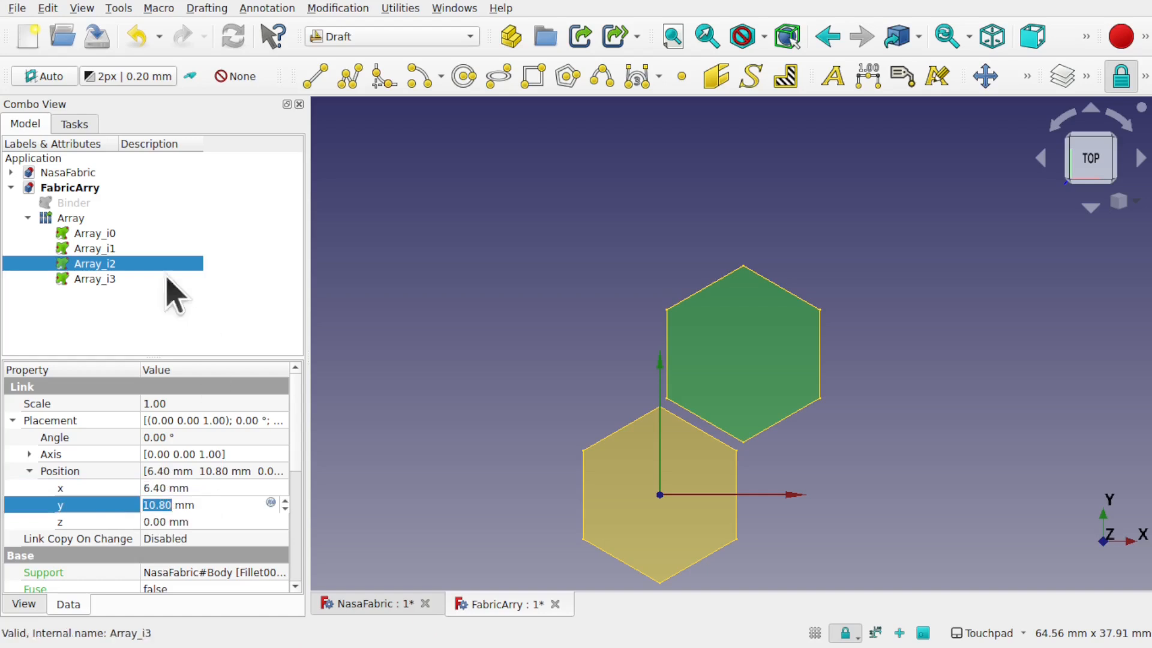
Step: Set the Array's Interval X to 6.40 mm x and 10.80 mm y
{"action": "left_click", "coordinate": [85, 224]}
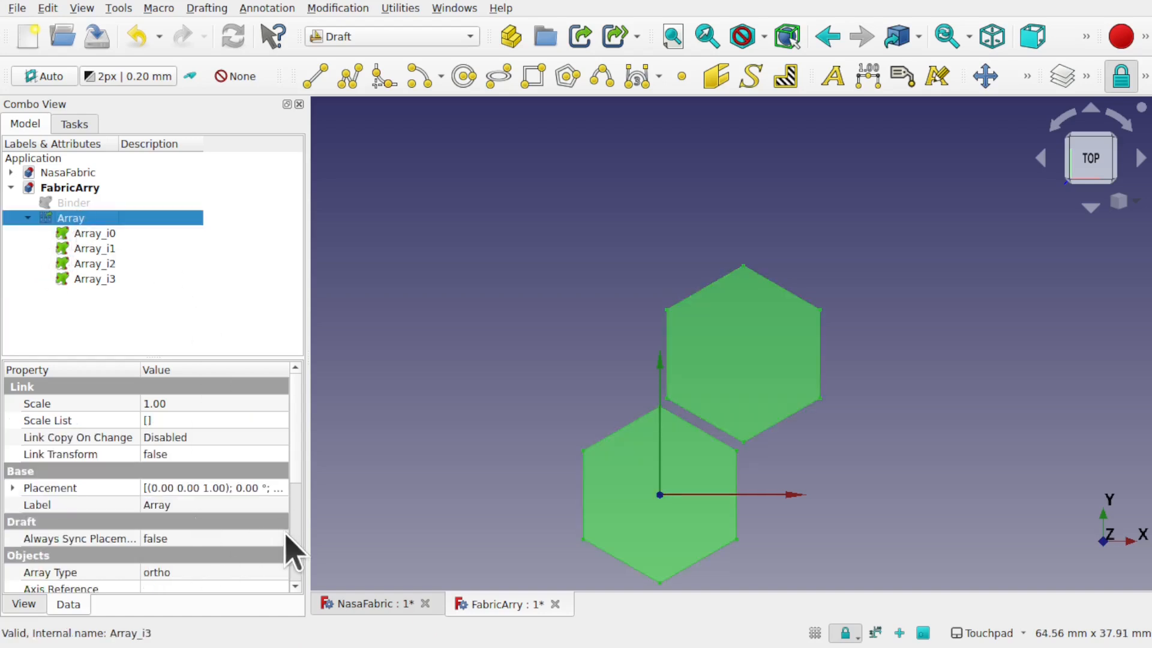
{"action": "scroll", "coordinate": [300, 570], "scroll_direction": "down", "scroll_amount": 4}
{"action": "left_click", "coordinate": [11, 500]}
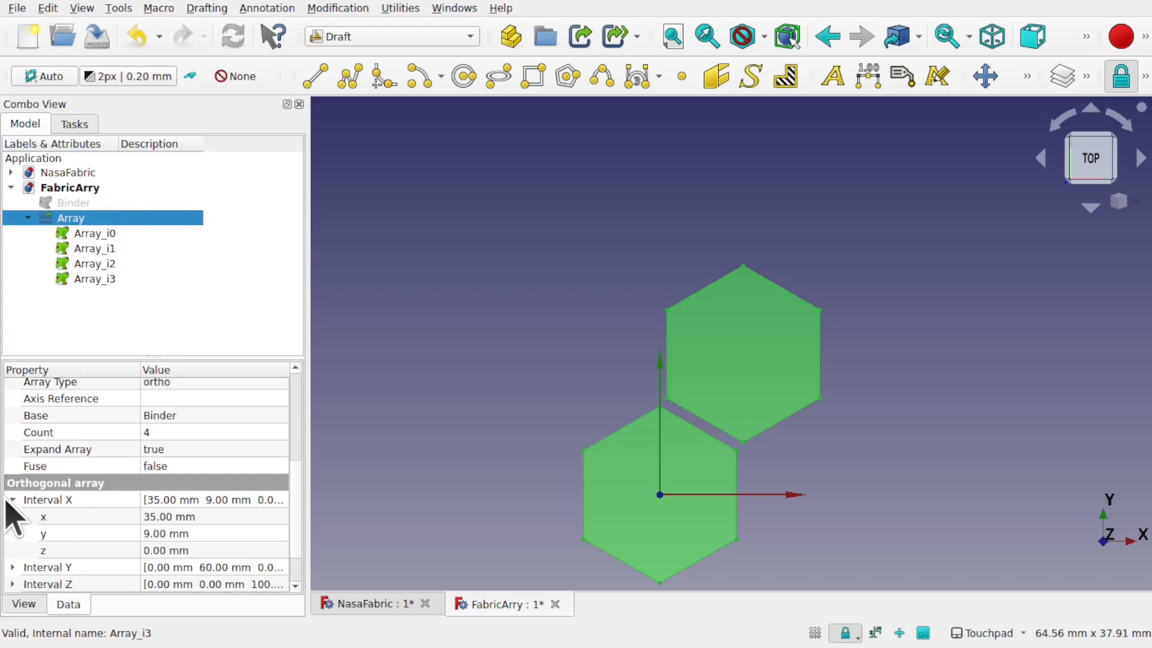
{"action": "left_click", "coordinate": [221, 516]}
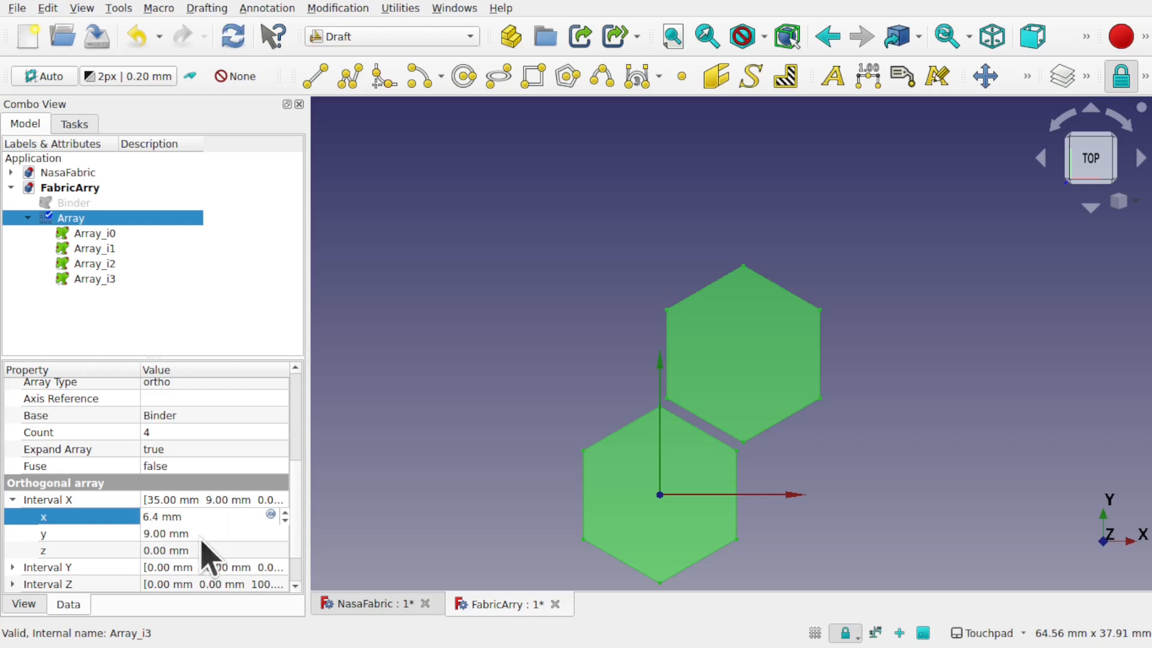
{"action": "left_click", "coordinate": [201, 536]}
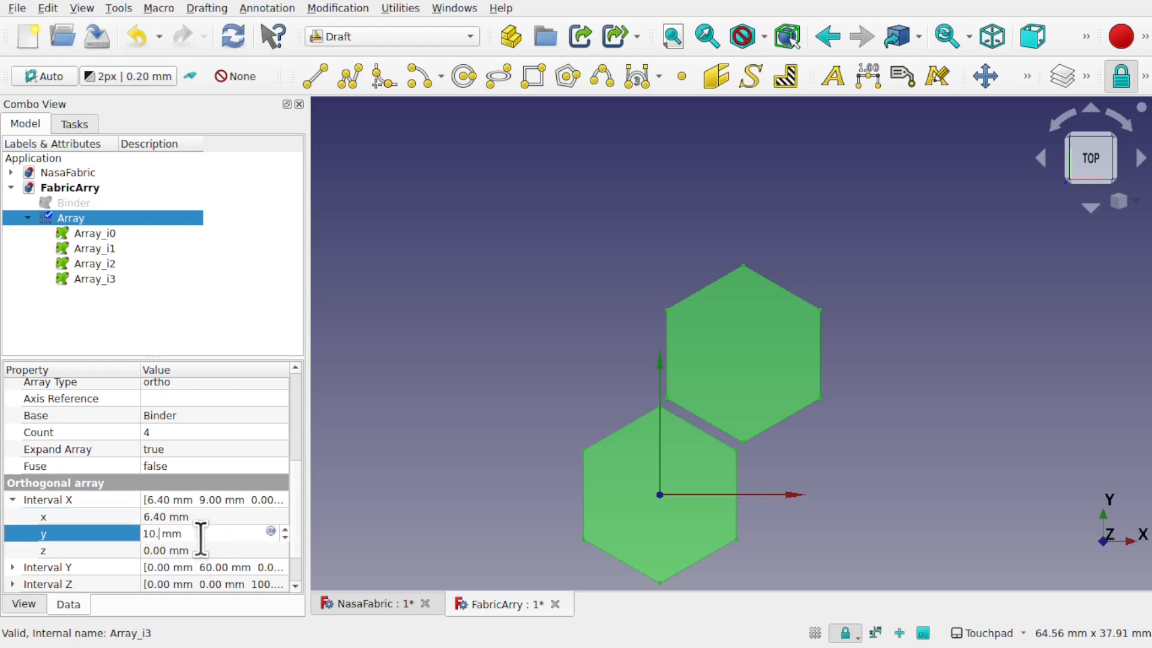
{"action": "left_click", "coordinate": [230, 519]}
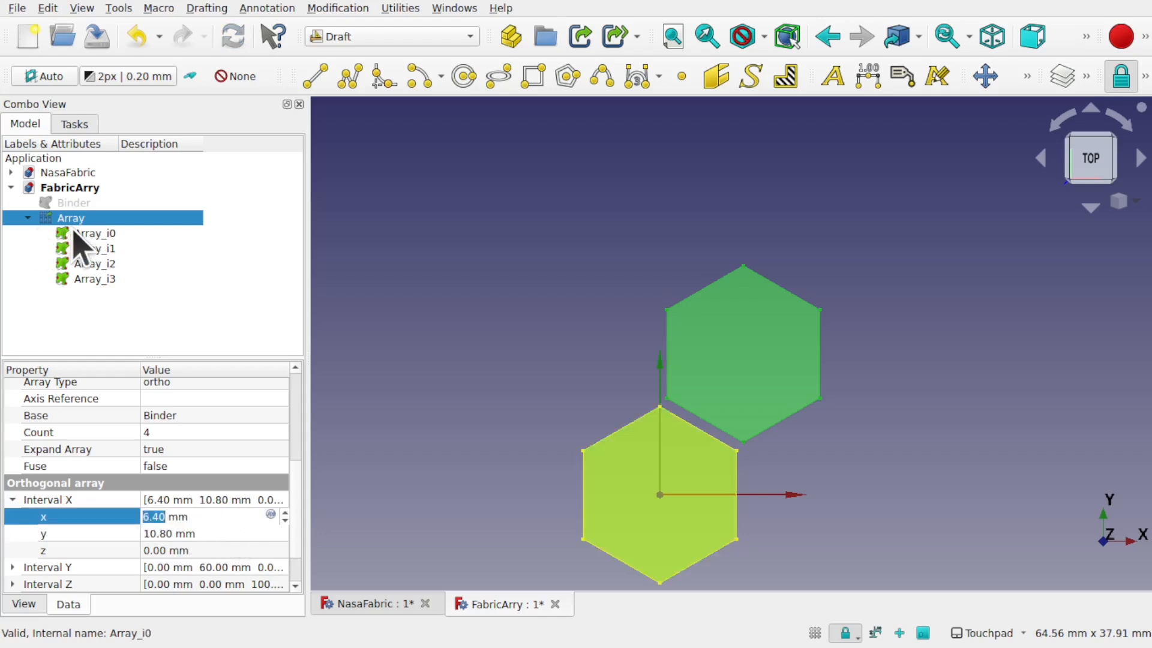
Step: Set Expand Array to false so the cells collapse back under Array
{"action": "left_click", "coordinate": [294, 398]}
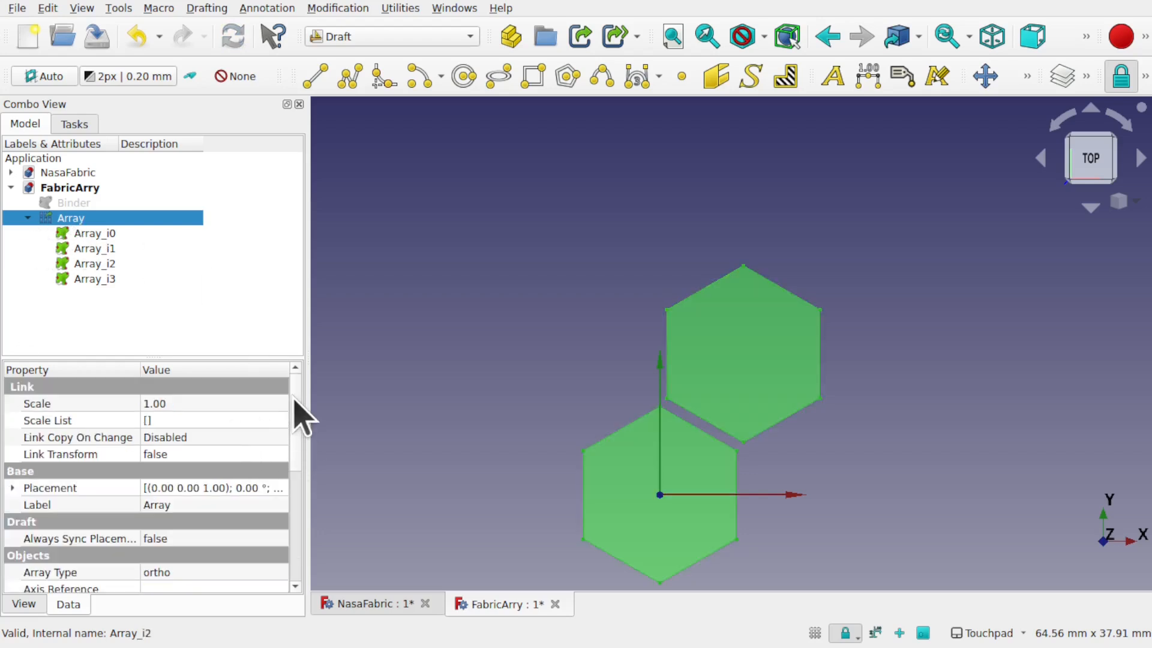
{"action": "scroll", "coordinate": [62, 458], "scroll_direction": "down", "scroll_amount": 2}
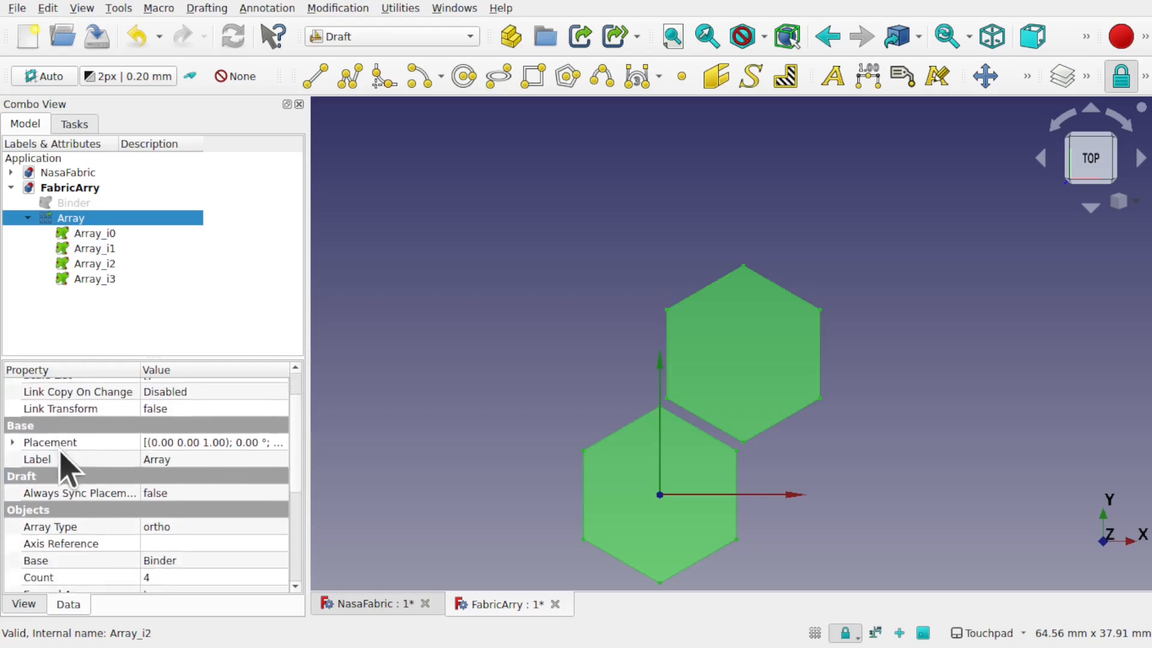
{"action": "scroll", "coordinate": [60, 459], "scroll_direction": "down", "scroll_amount": 1}
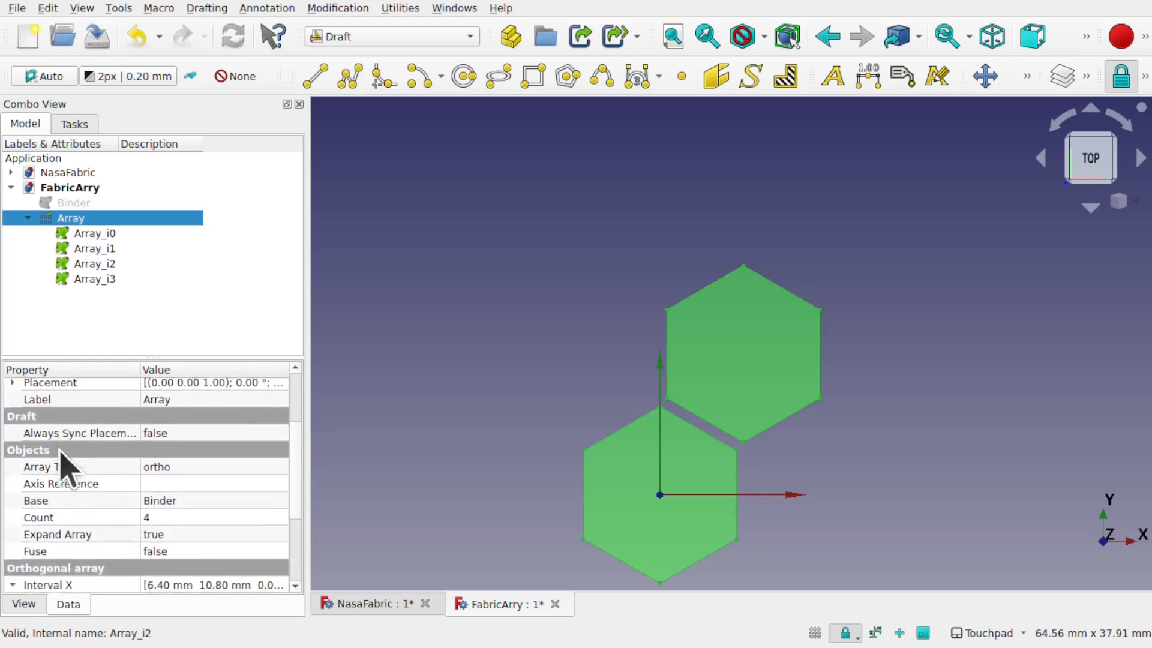
{"action": "left_click", "coordinate": [204, 528]}
{"action": "left_click", "coordinate": [220, 511]}
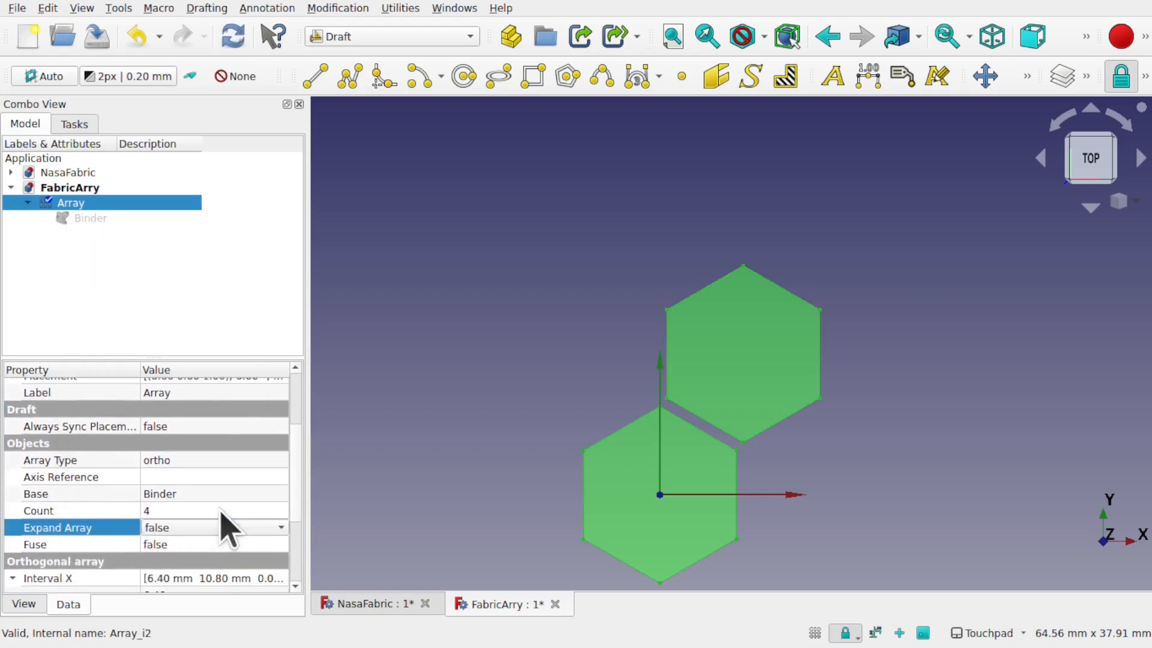
Step: Reselect the Array and scroll down to its Orthogonal array properties
{"action": "left_click", "coordinate": [455, 384]}
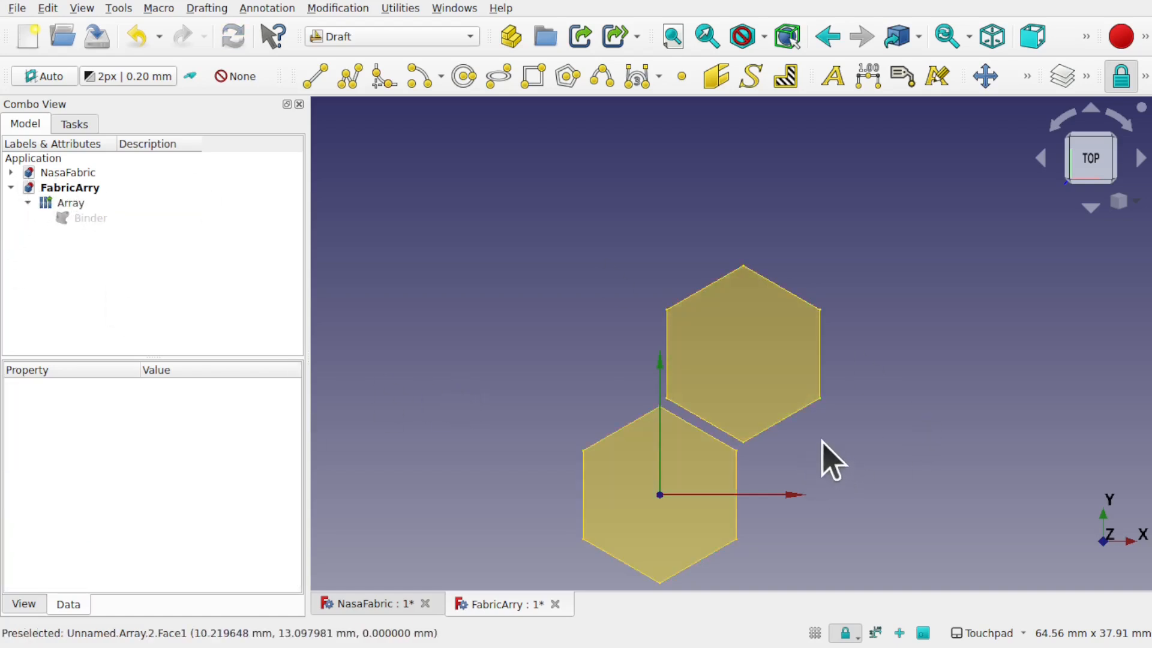
{"action": "scroll", "coordinate": [852, 445], "scroll_direction": "down", "scroll_amount": 6}
{"action": "scroll", "coordinate": [851, 445], "scroll_direction": "up", "scroll_amount": 3}
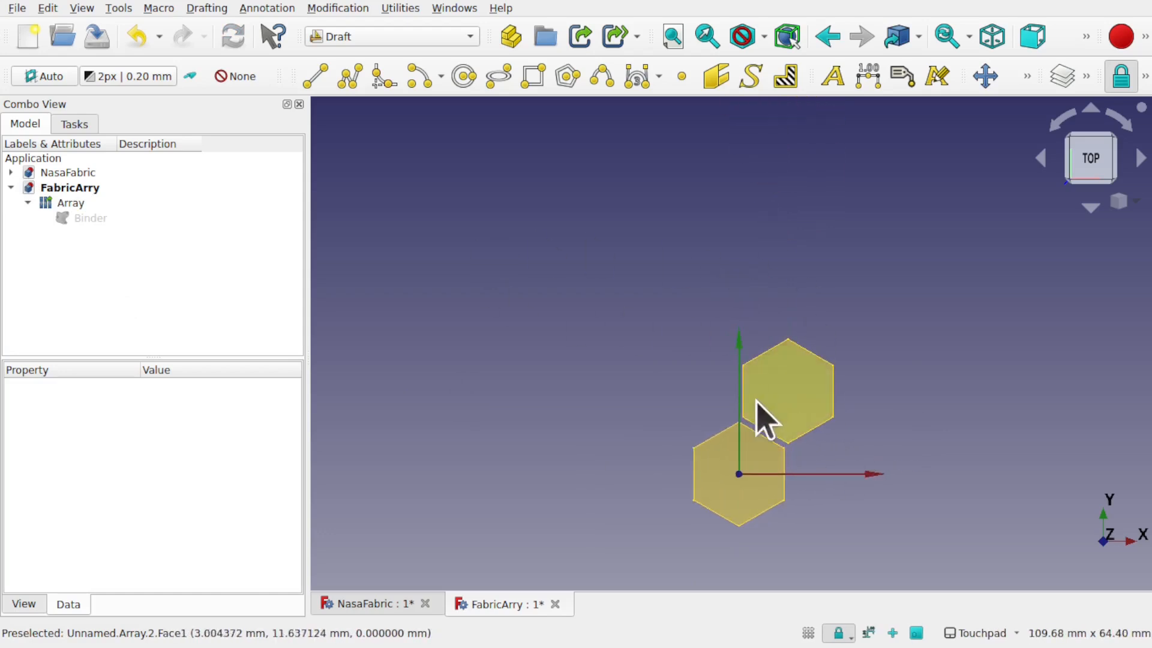
{"action": "left_click", "coordinate": [71, 209]}
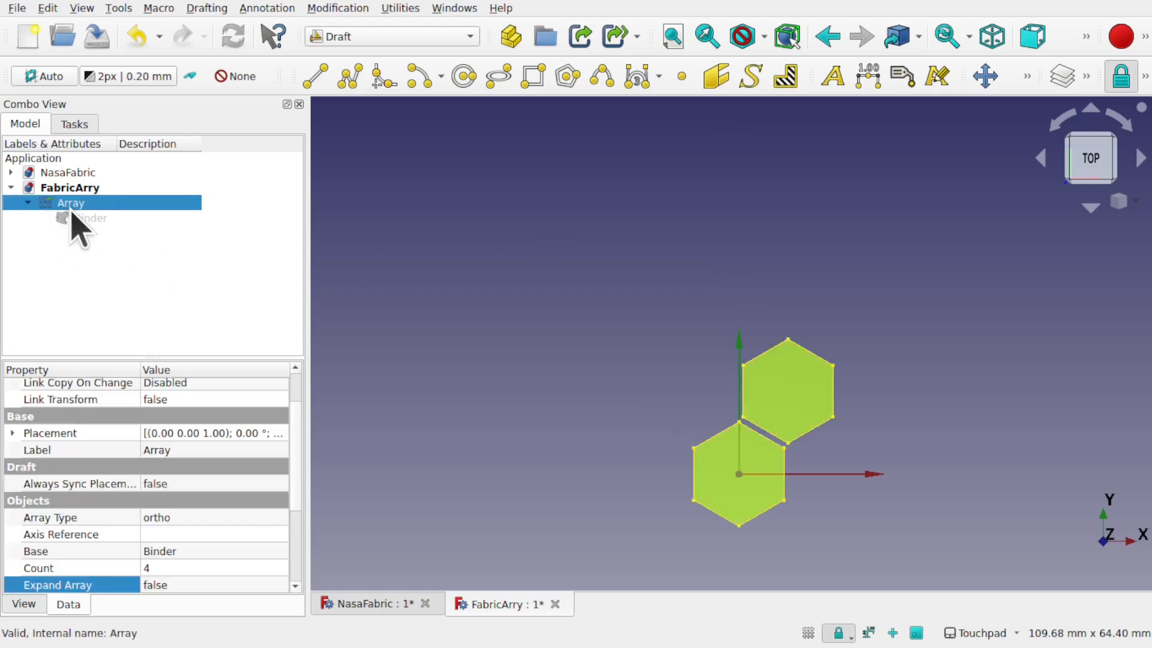
{"action": "scroll", "coordinate": [300, 479], "scroll_direction": "down", "scroll_amount": 1}
{"action": "scroll", "coordinate": [302, 480], "scroll_direction": "down", "scroll_amount": 2}
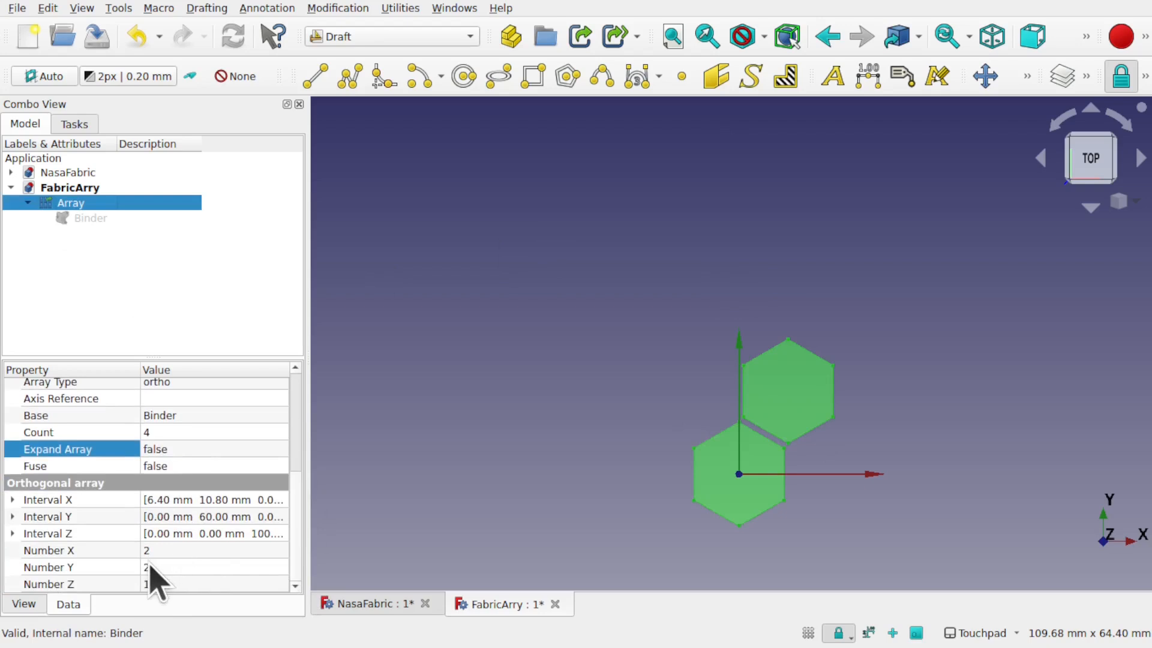
Step: Set the Array's Interval Y to 24 mm y and −9 mm x, recomputing the array
{"action": "left_click", "coordinate": [12, 517]}
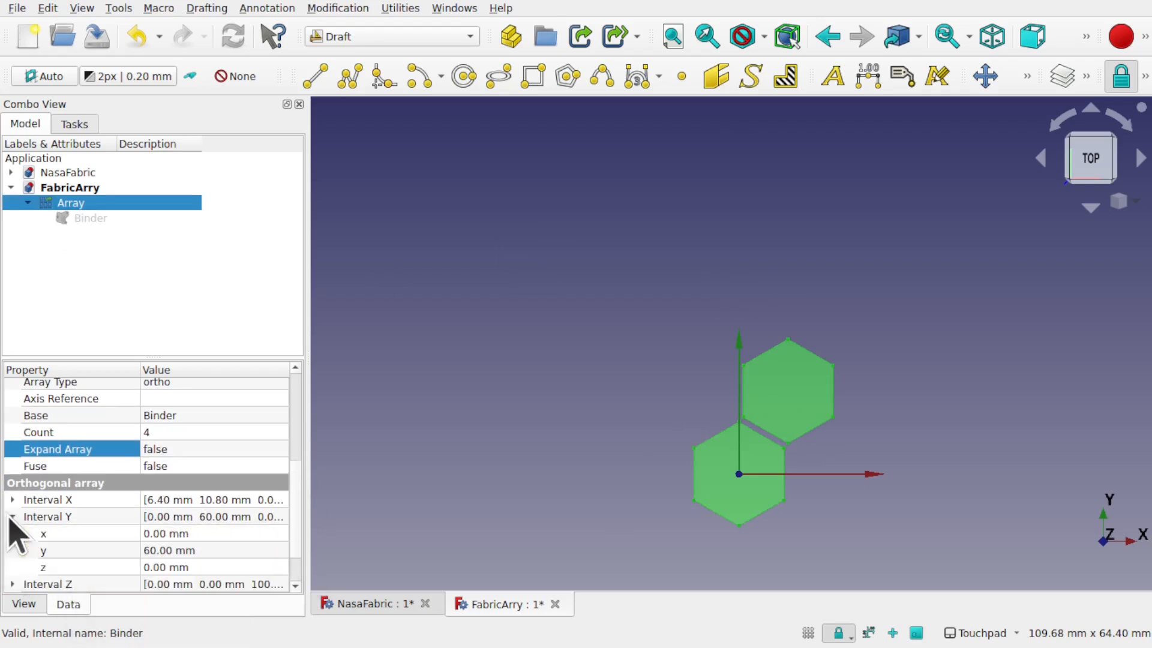
{"action": "left_click", "coordinate": [217, 549]}
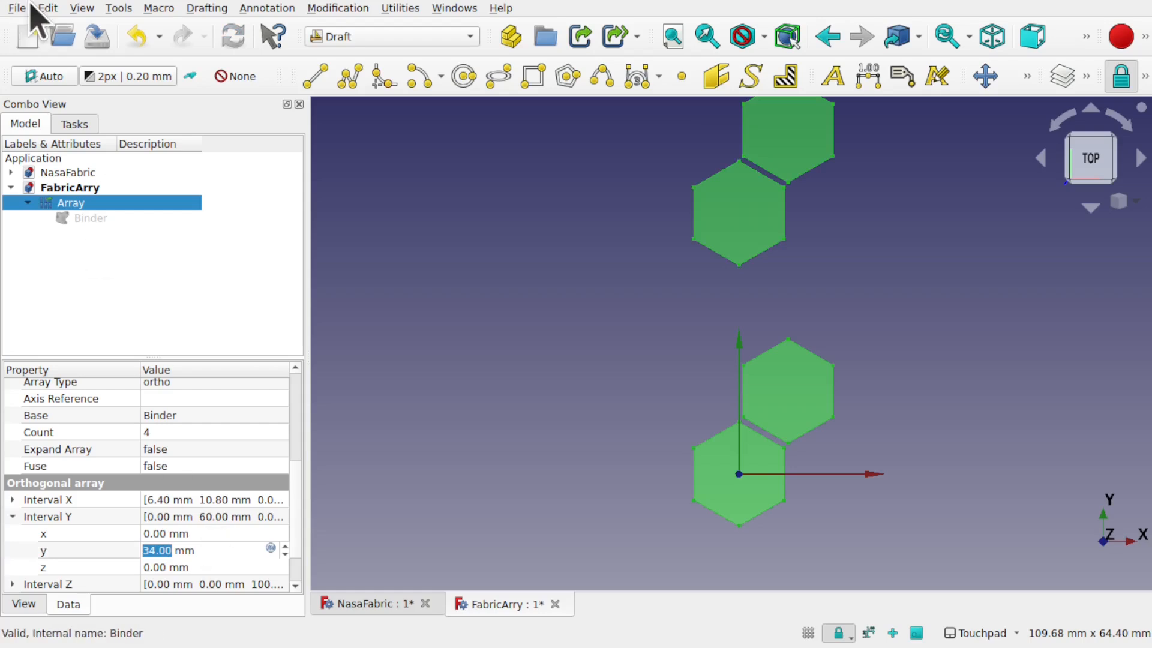
{"action": "left_click", "coordinate": [47, 8]}
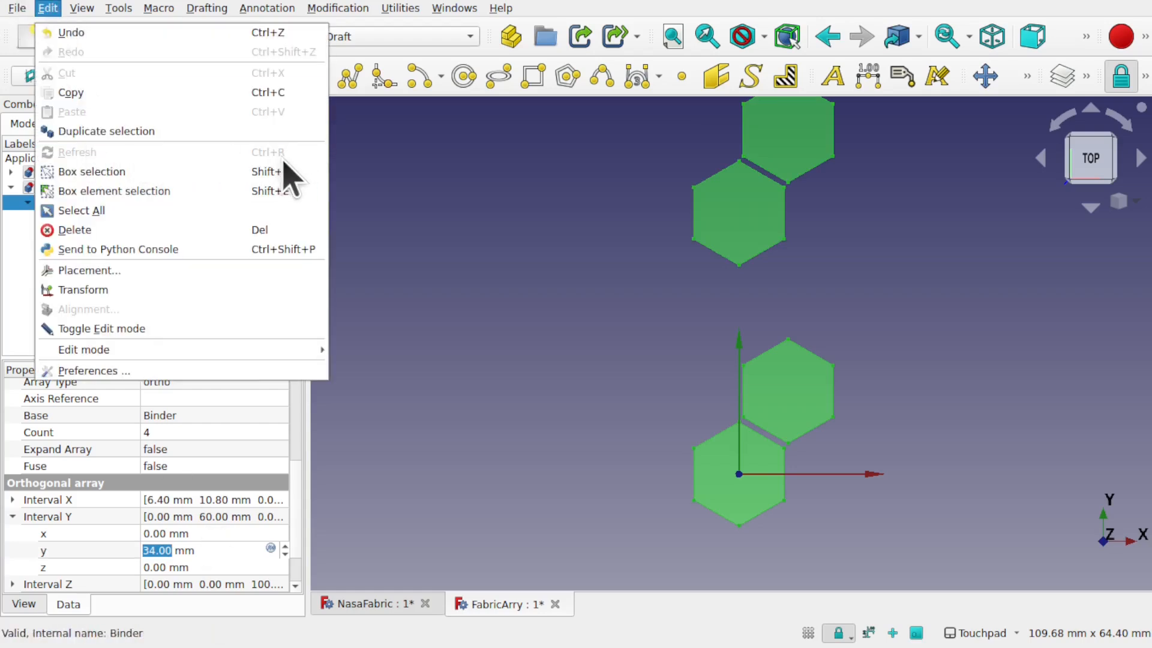
{"action": "left_click", "coordinate": [536, 281]}
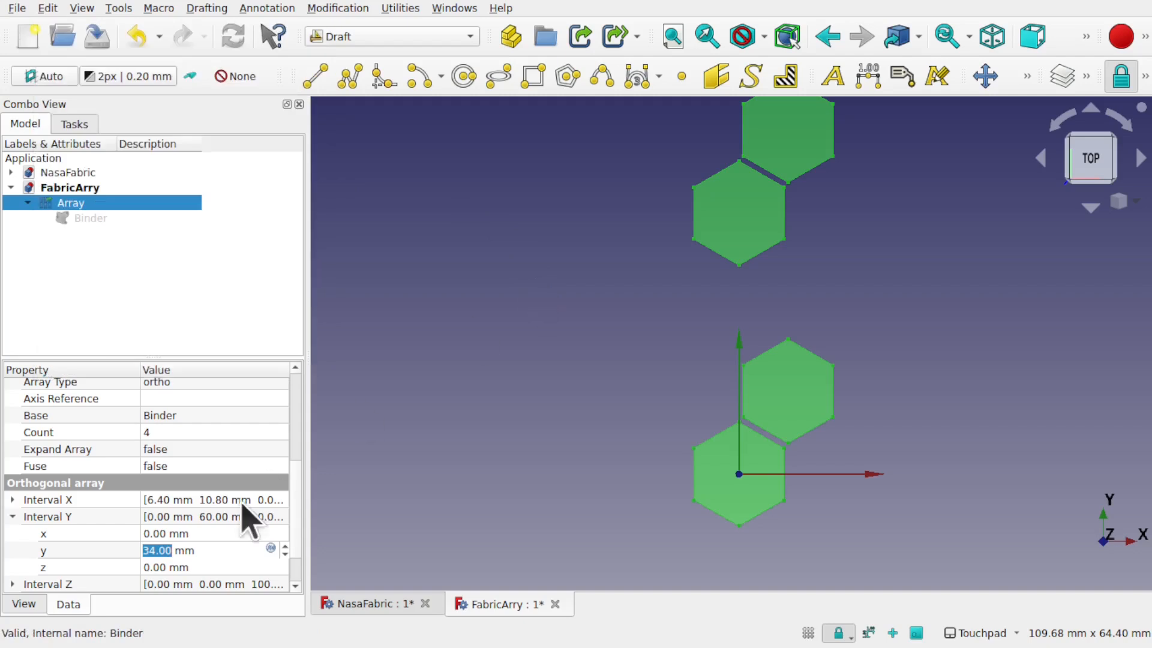
{"action": "scroll", "coordinate": [196, 547], "scroll_direction": "down", "scroll_amount": 1}
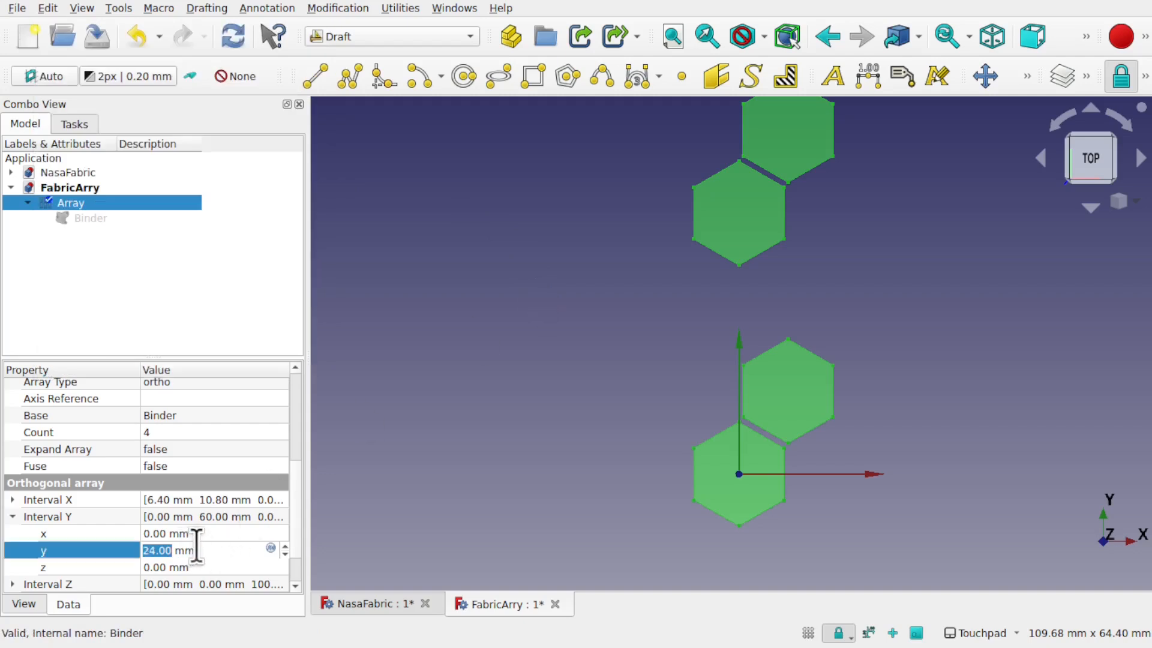
{"action": "key", "text": "Return"}
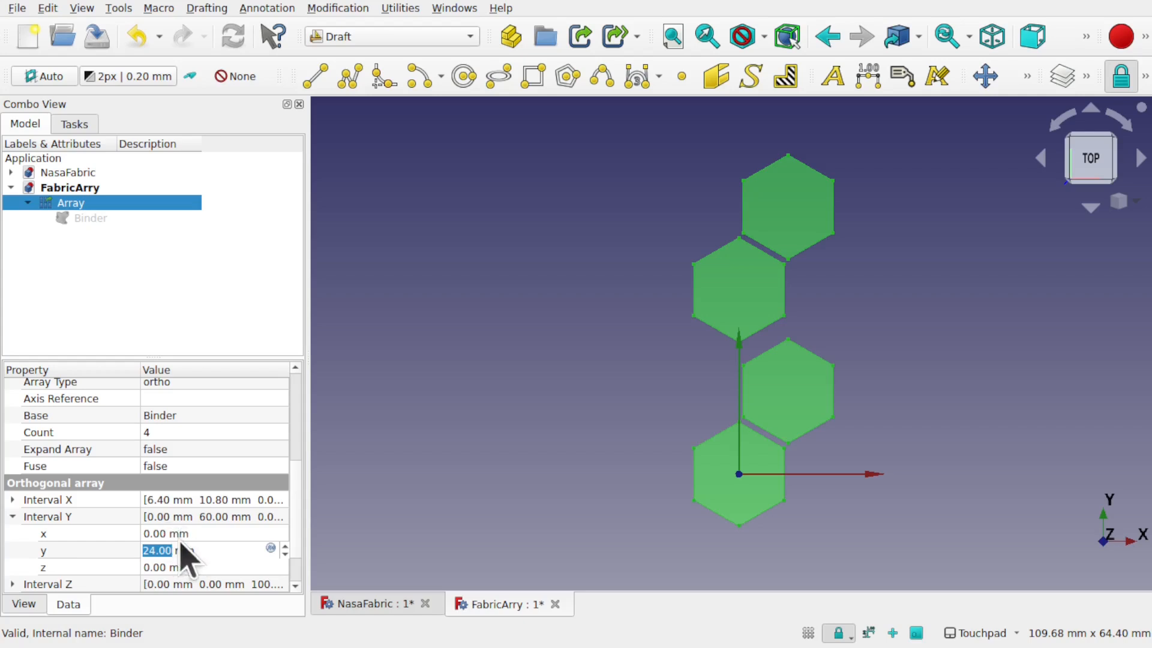
{"action": "left_click", "coordinate": [189, 533]}
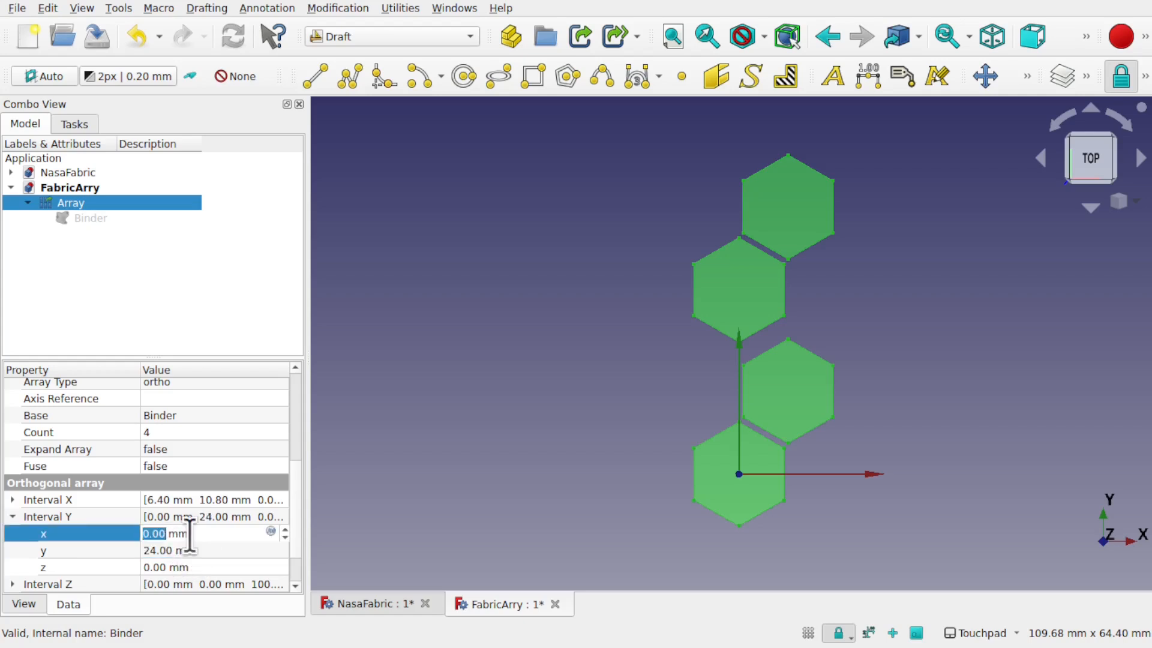
{"action": "scroll", "coordinate": [189, 533], "scroll_direction": "down", "scroll_amount": 4}
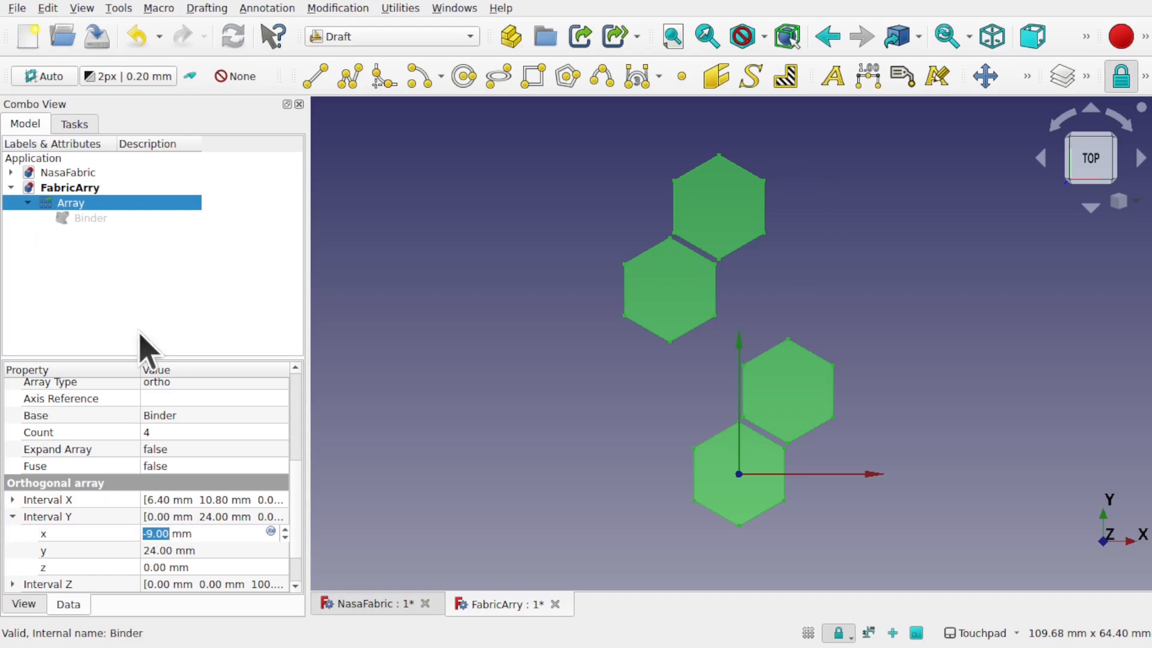
{"action": "scroll", "coordinate": [301, 528], "scroll_direction": "up", "scroll_amount": 4}
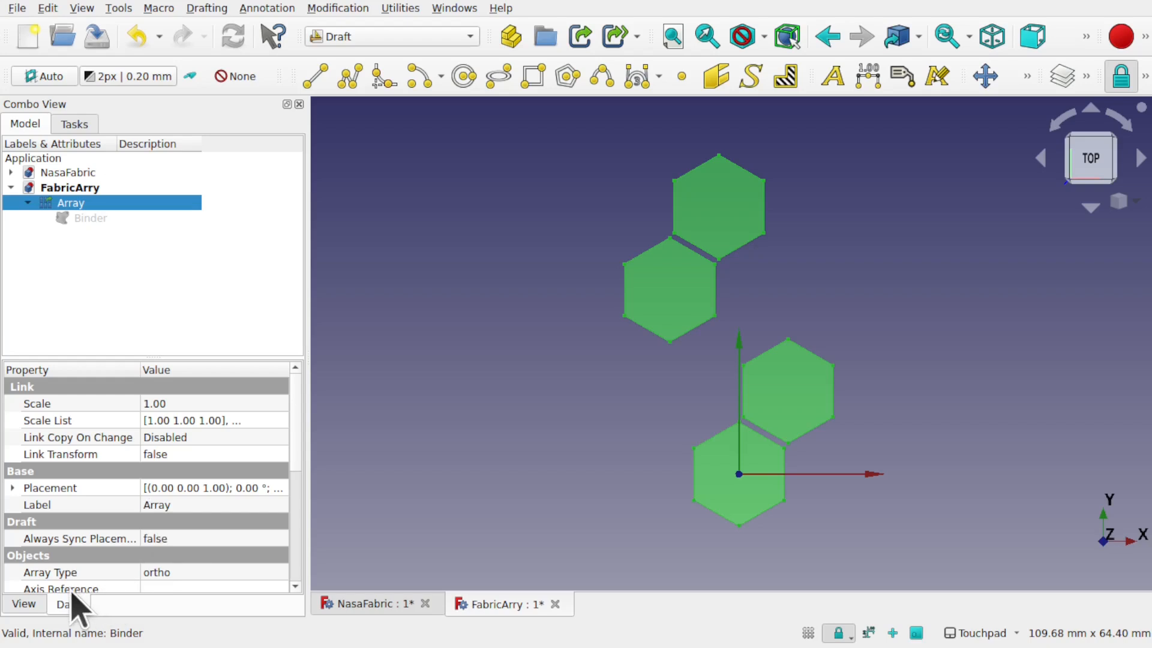
{"action": "scroll", "coordinate": [124, 551], "scroll_direction": "down", "scroll_amount": 1}
{"action": "scroll", "coordinate": [124, 550], "scroll_direction": "down", "scroll_amount": 1}
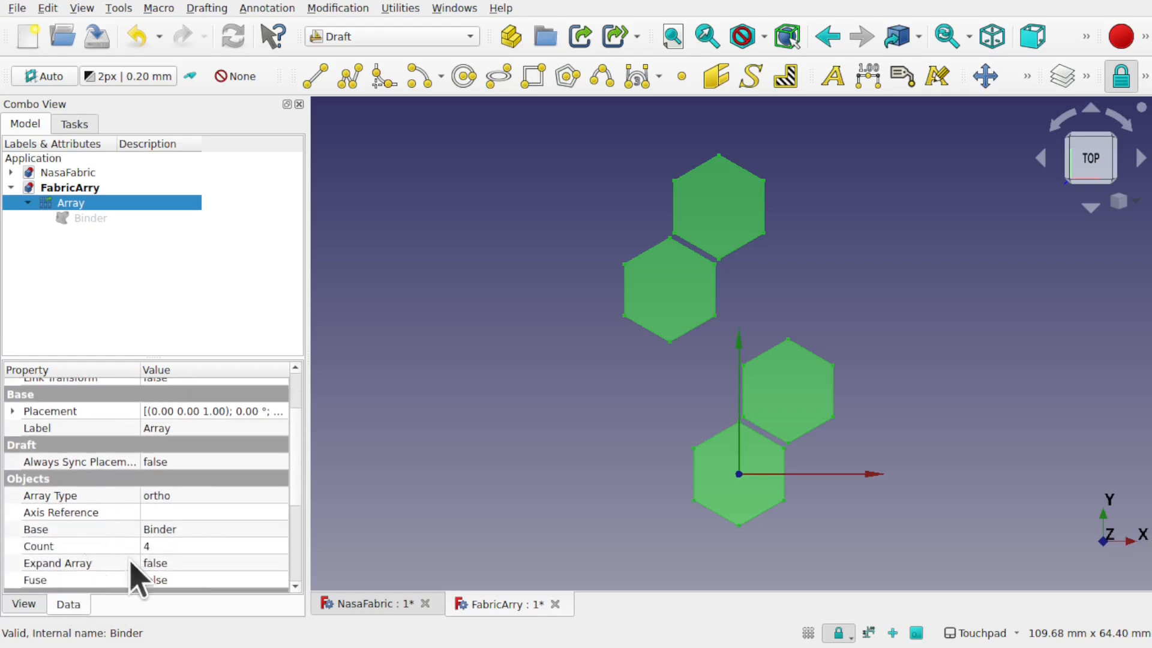
Step: Expand the array and move the Array_i1 hexagon down and right beside the lower pair
{"action": "left_click", "coordinate": [198, 564]}
{"action": "left_click", "coordinate": [190, 584]}
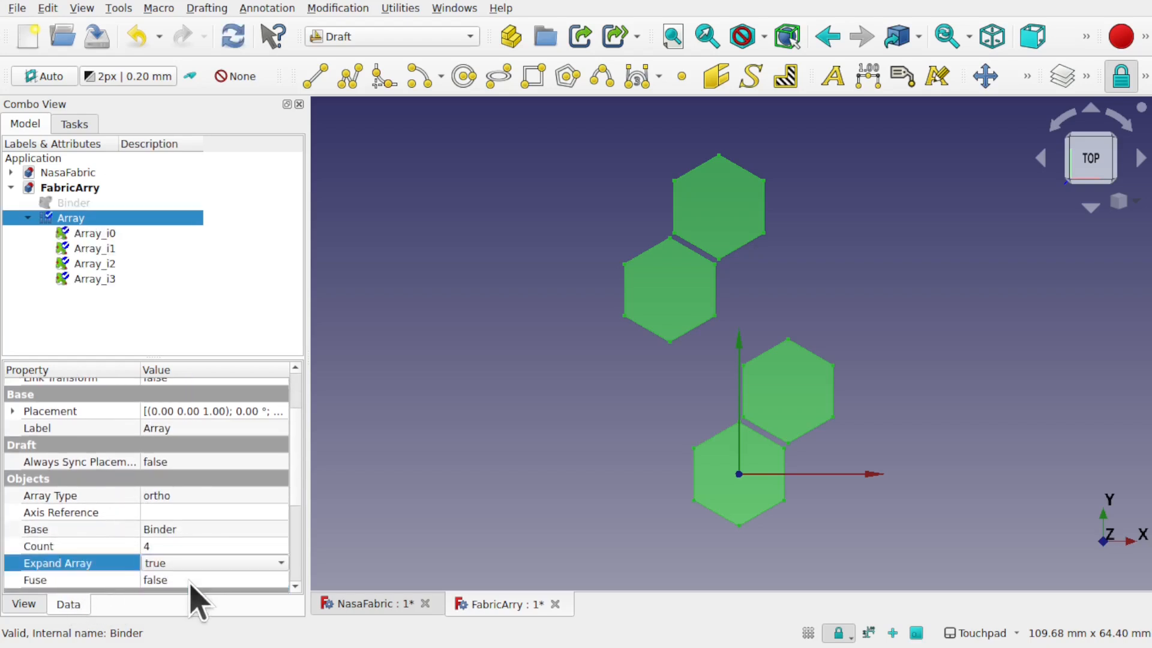
{"action": "left_click", "coordinate": [678, 268]}
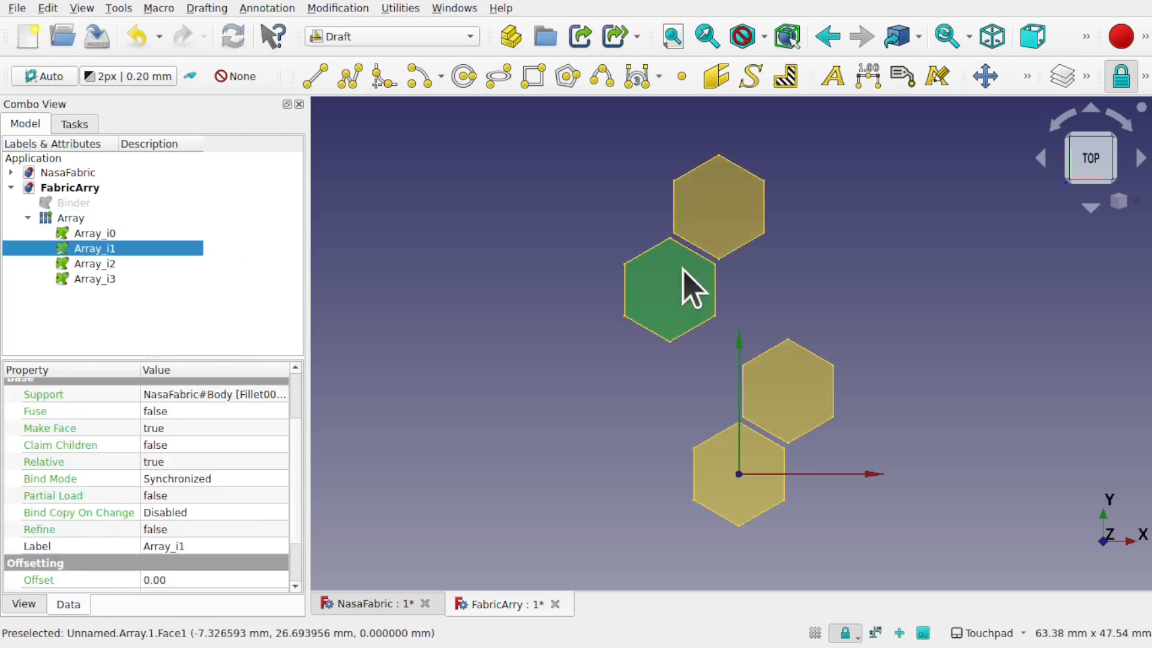
{"action": "right_click", "coordinate": [112, 251]}
{"action": "left_click", "coordinate": [177, 75]}
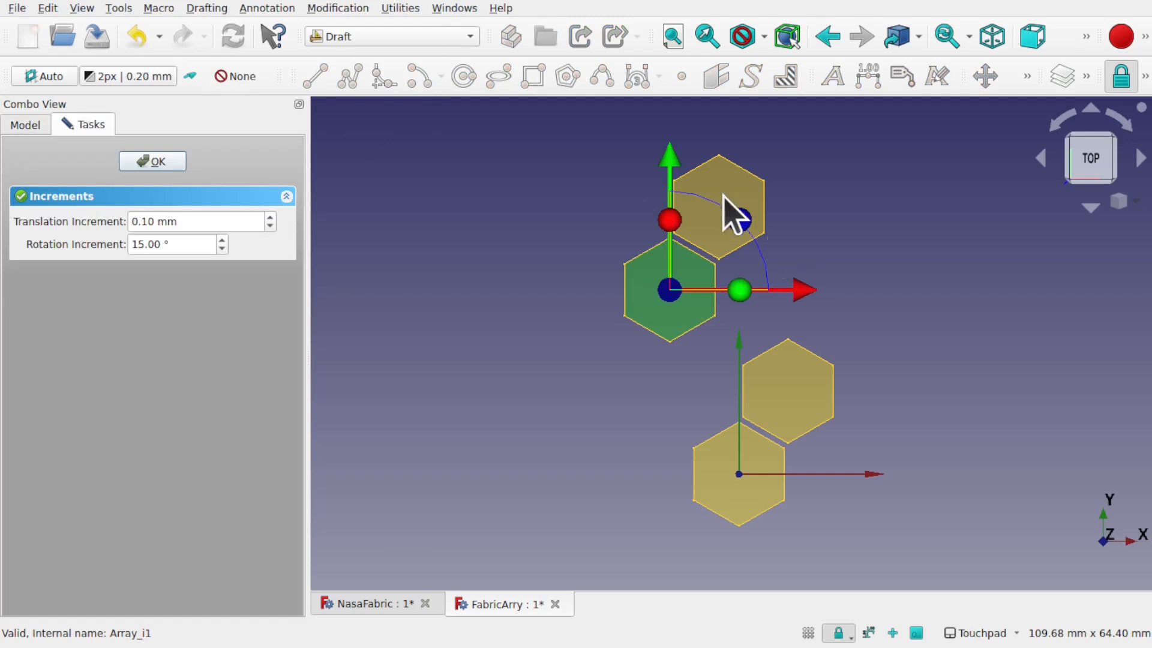
{"action": "left_click_drag", "start_coordinate": [665, 156], "coordinate": [697, 258]}
{"action": "left_click_drag", "start_coordinate": [806, 395], "coordinate": [827, 391]}
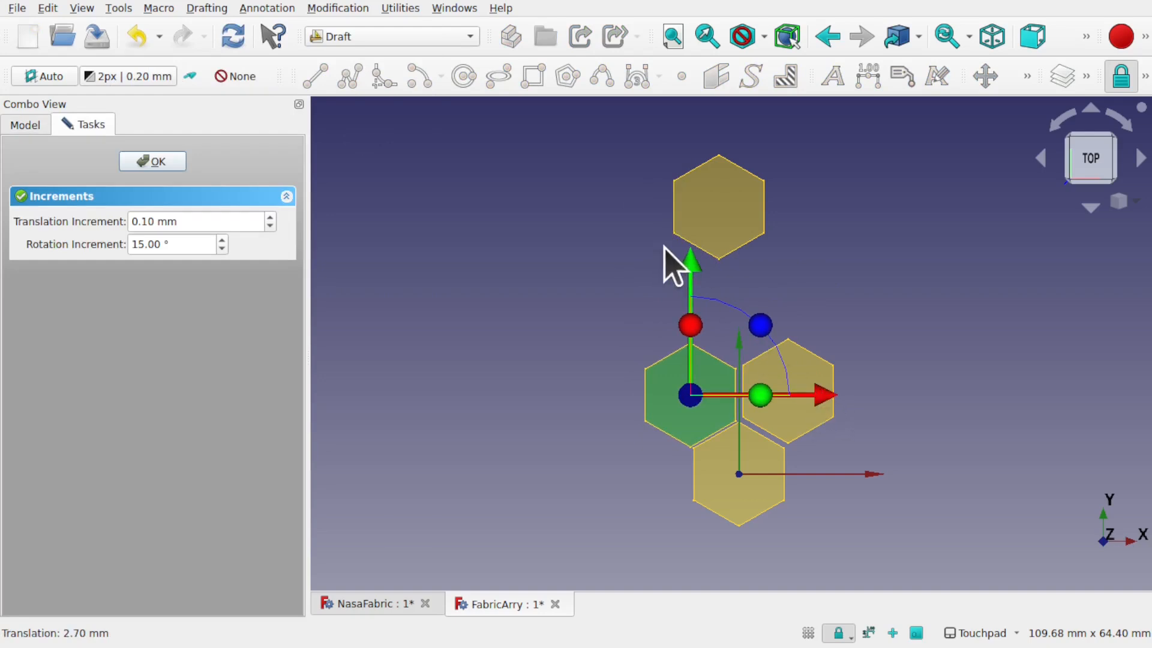
{"action": "left_click_drag", "start_coordinate": [693, 264], "coordinate": [696, 253]}
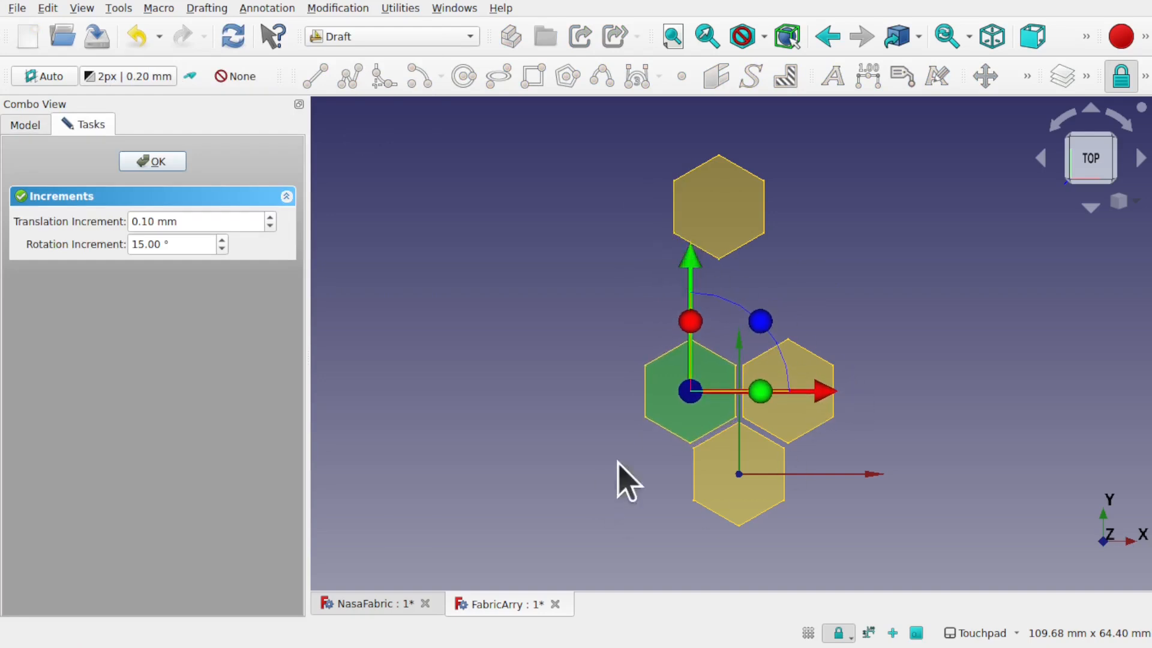
{"action": "left_click", "coordinate": [153, 161]}
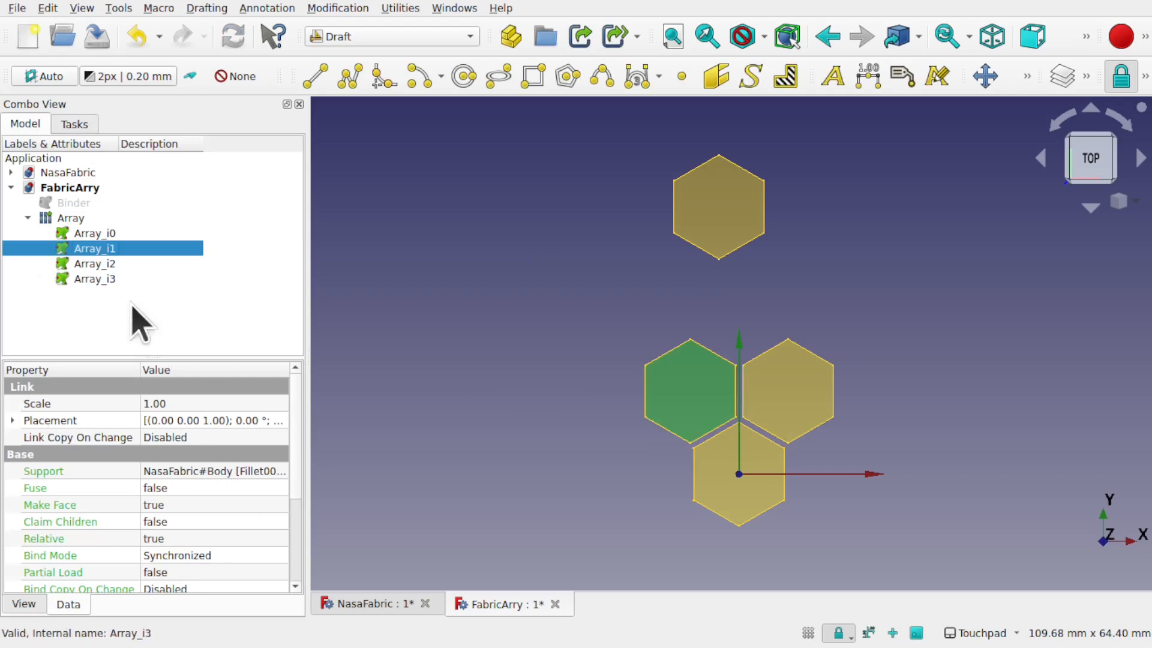
Step: Read Array_i1's position and set the Array's Interval Y to −6.40 mm x, 10.80 mm y
{"action": "left_click", "coordinate": [12, 420]}
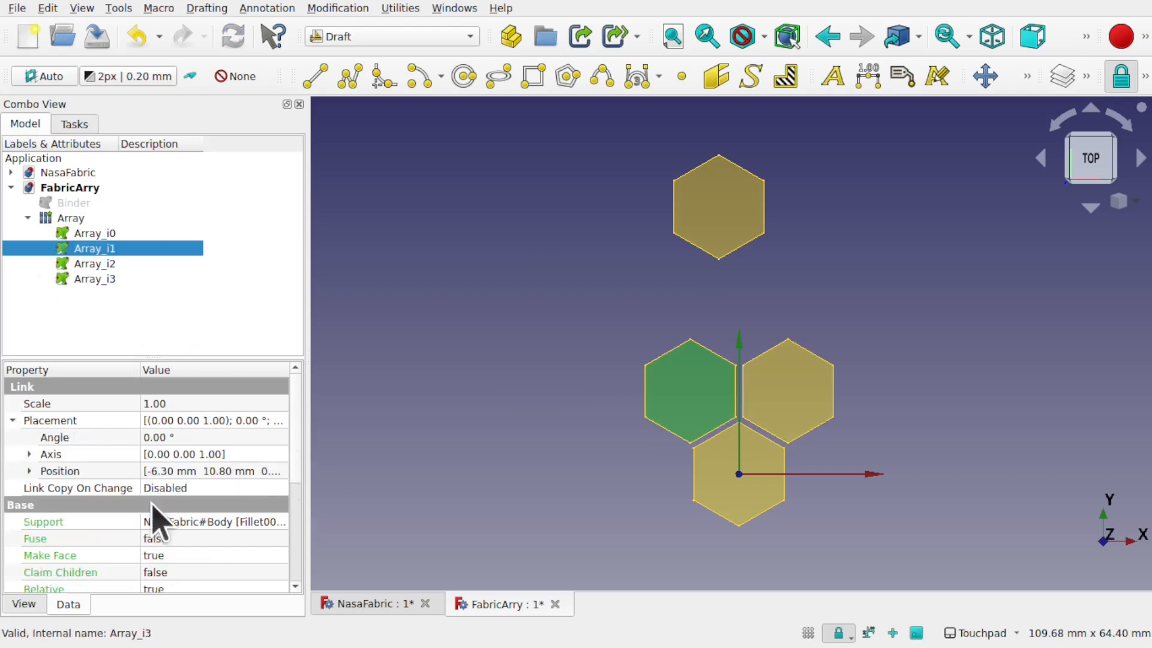
{"action": "left_click", "coordinate": [21, 472]}
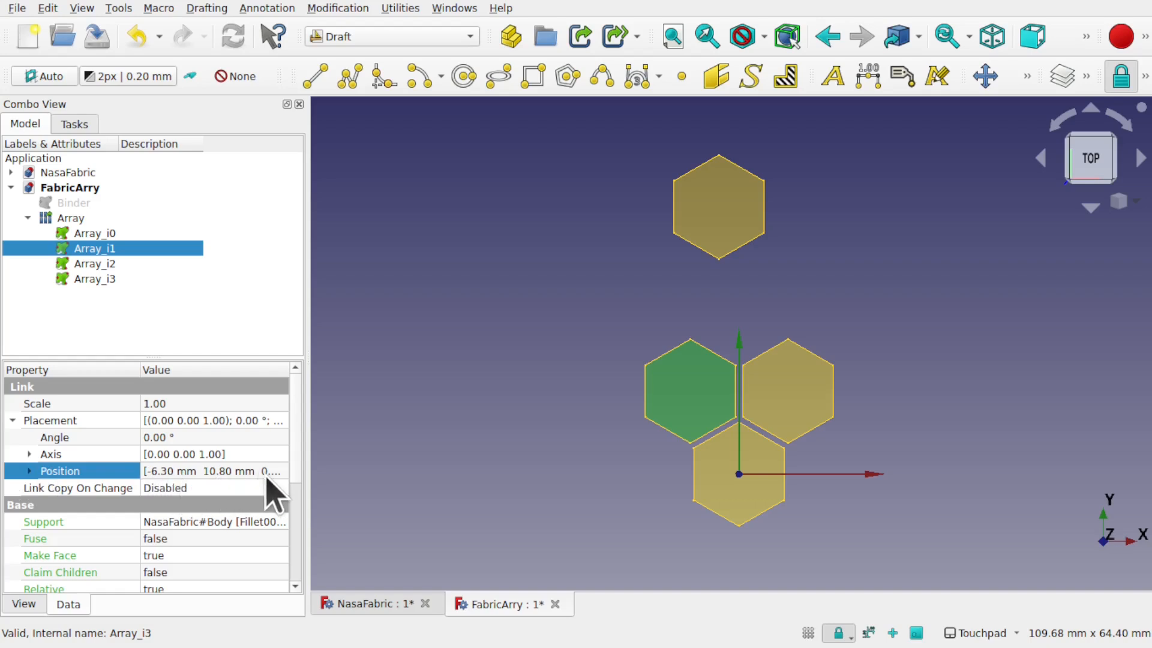
{"action": "scroll", "coordinate": [297, 498], "scroll_direction": "down", "scroll_amount": 4}
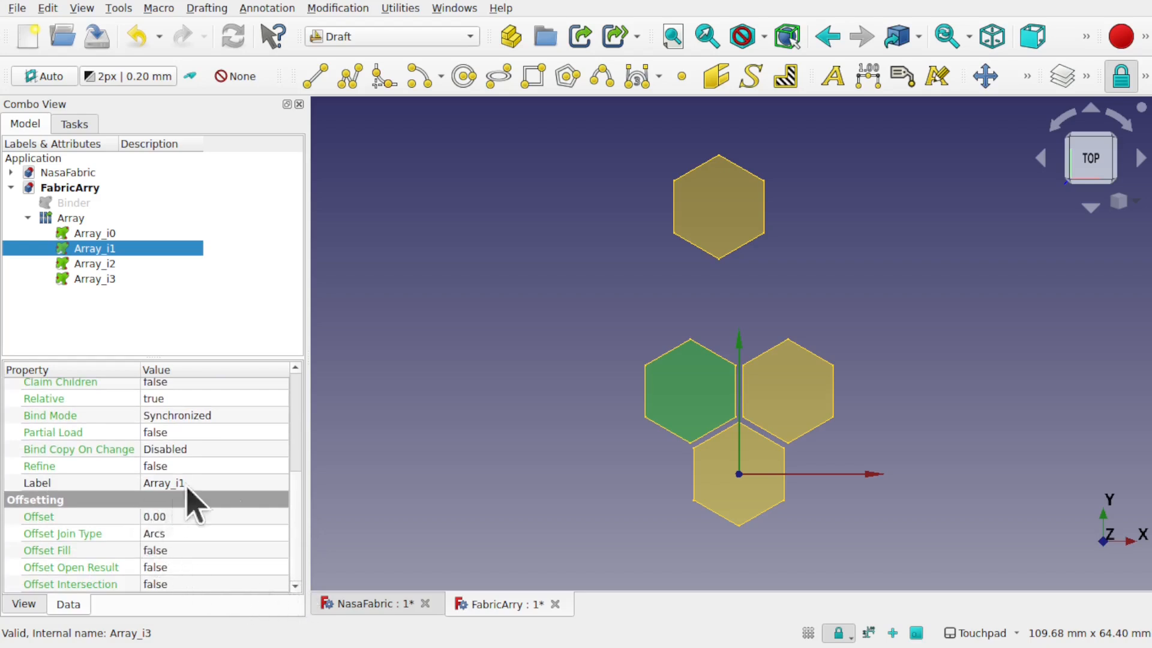
{"action": "left_click", "coordinate": [76, 219]}
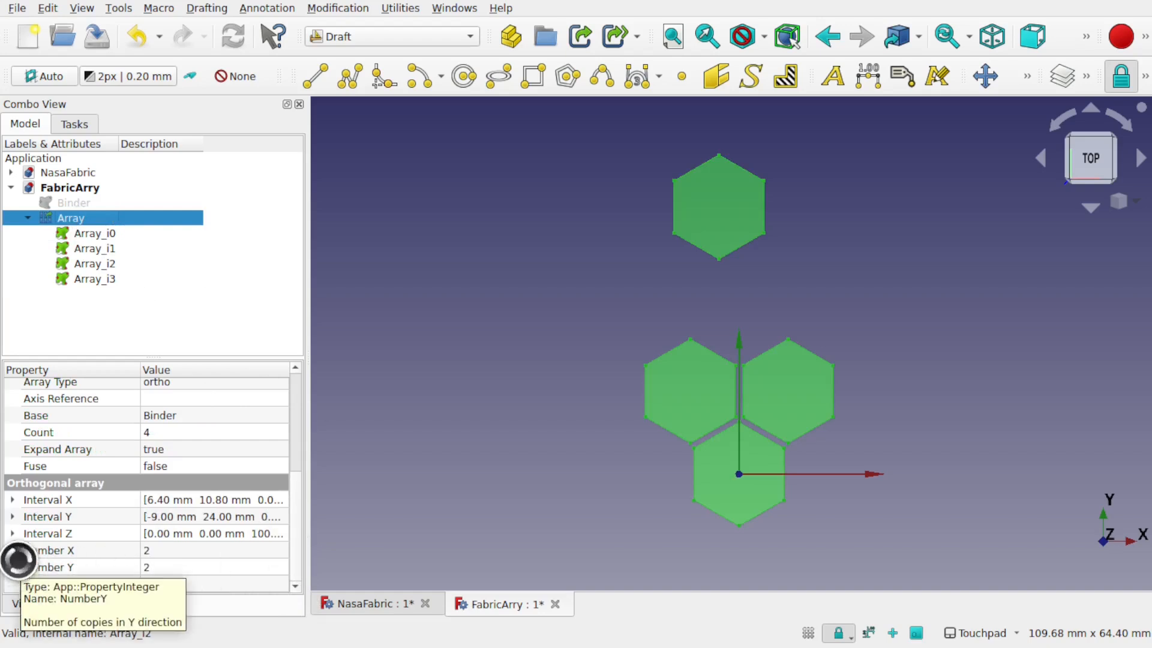
{"action": "left_click", "coordinate": [12, 516]}
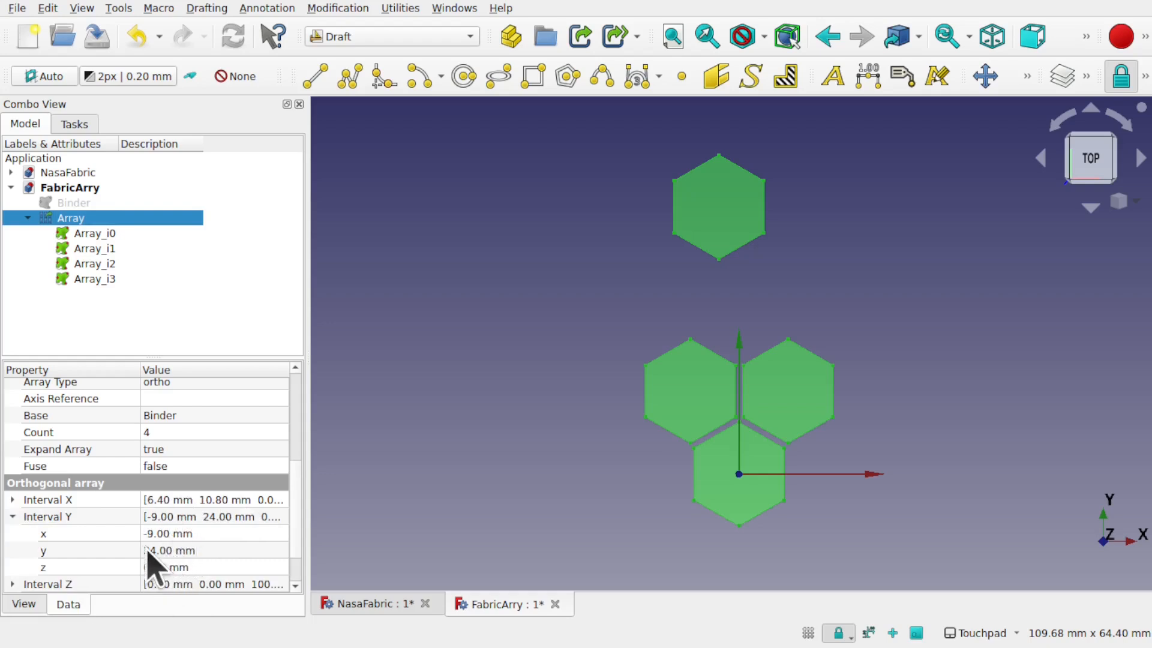
{"action": "left_click", "coordinate": [168, 534]}
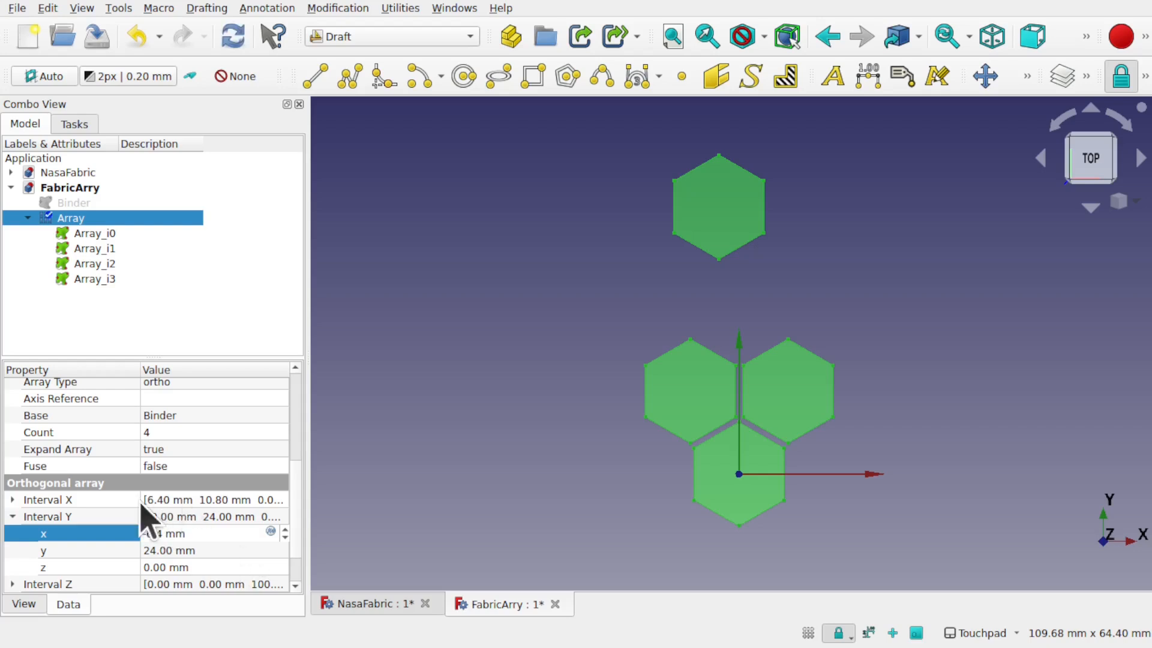
{"action": "left_click", "coordinate": [197, 550]}
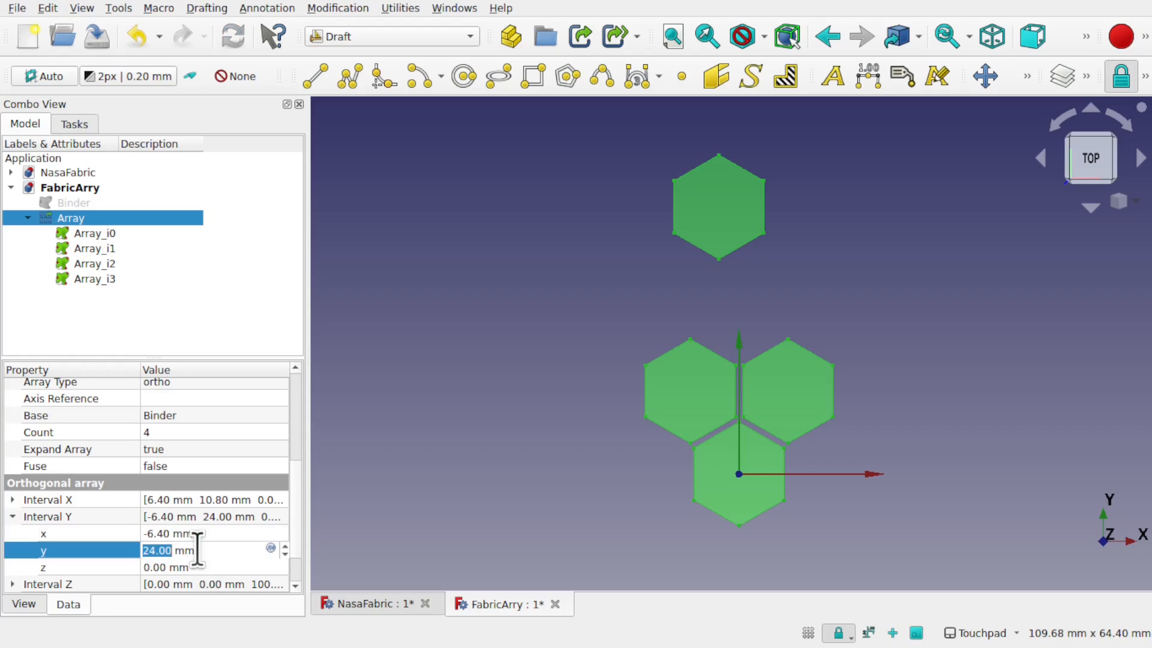
{"action": "key", "text": "Return"}
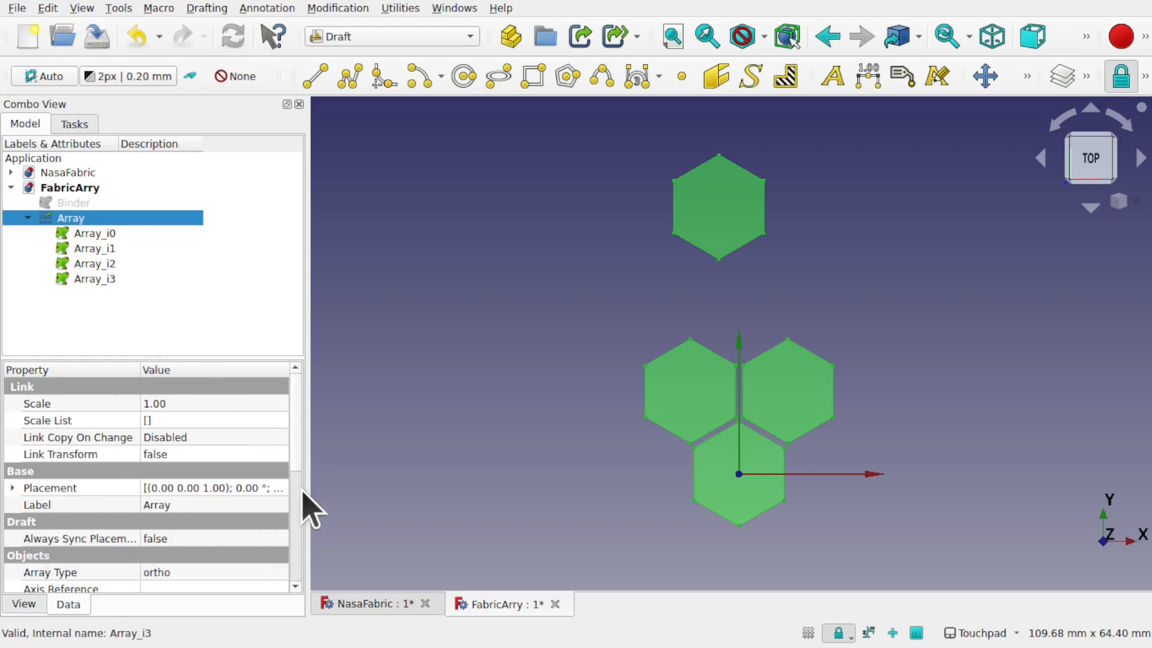
Step: Switch the Array's Expand Array property back to false
{"action": "scroll", "coordinate": [299, 497], "scroll_direction": "down", "scroll_amount": 4}
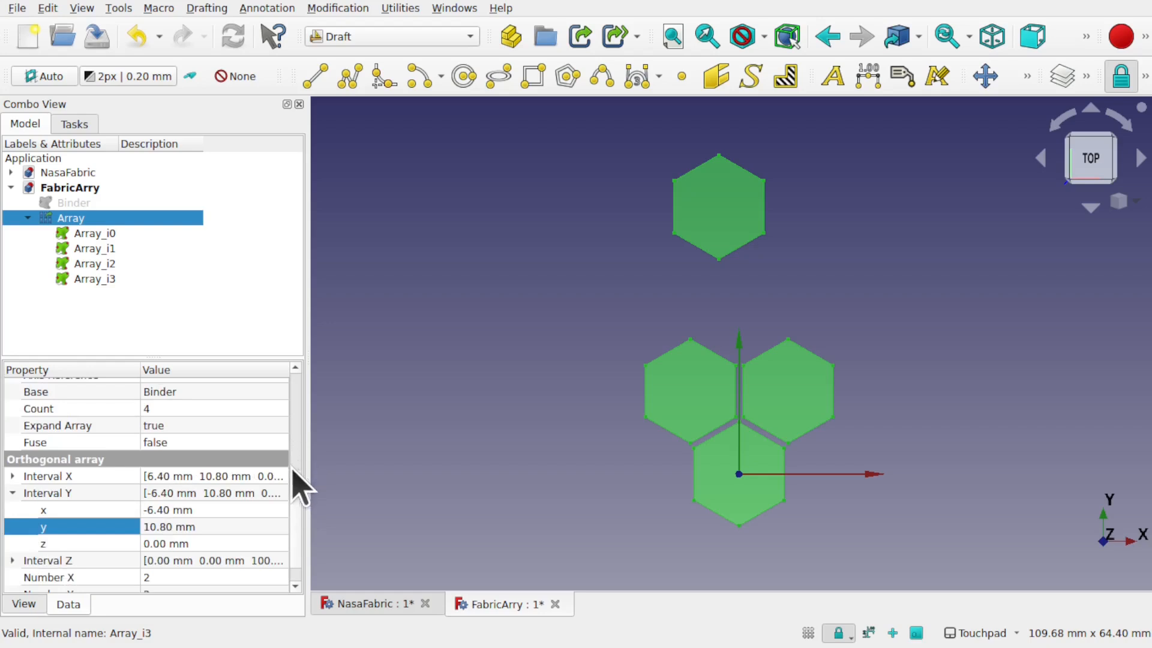
{"action": "left_click", "coordinate": [222, 428]}
{"action": "left_click", "coordinate": [221, 429]}
{"action": "left_click", "coordinate": [211, 409]}
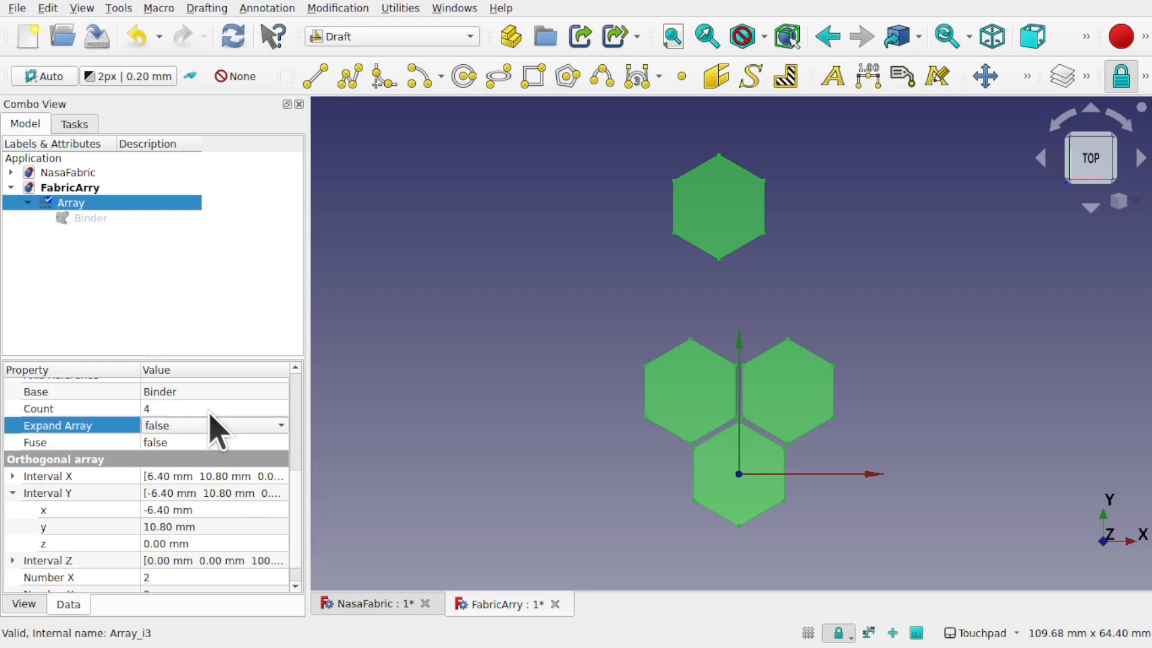
Step: In Sketcher, create a sketch on the XY plane and draw a rectangle from the origin
{"action": "left_click", "coordinate": [543, 313]}
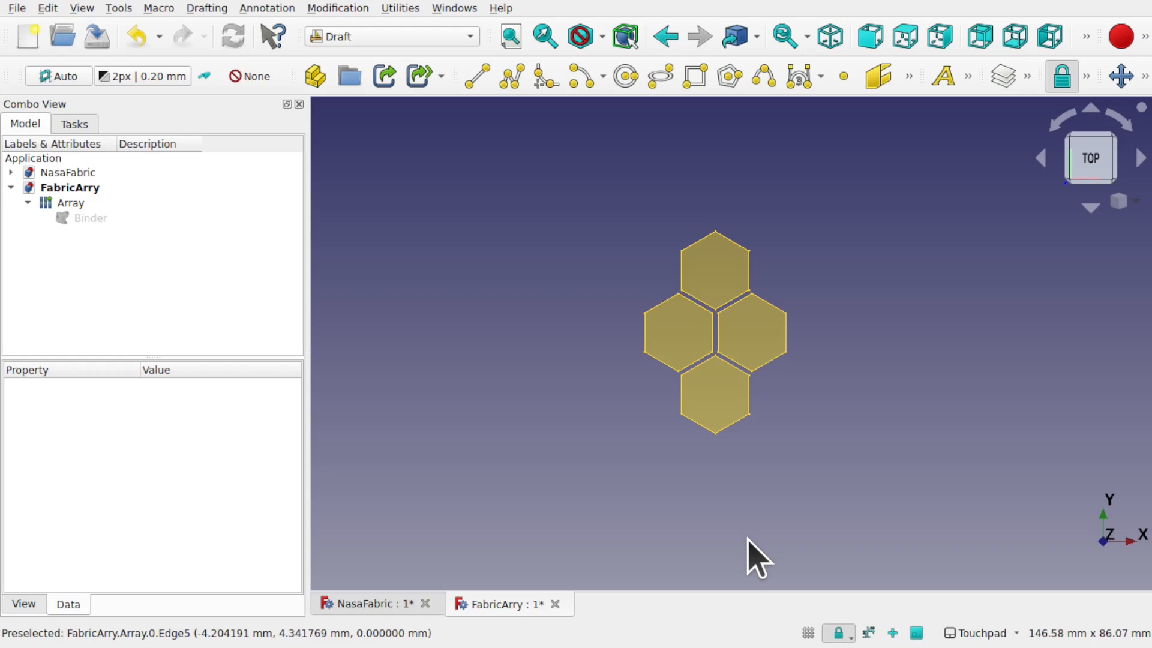
{"action": "left_click", "coordinate": [423, 37]}
{"action": "left_click", "coordinate": [405, 450]}
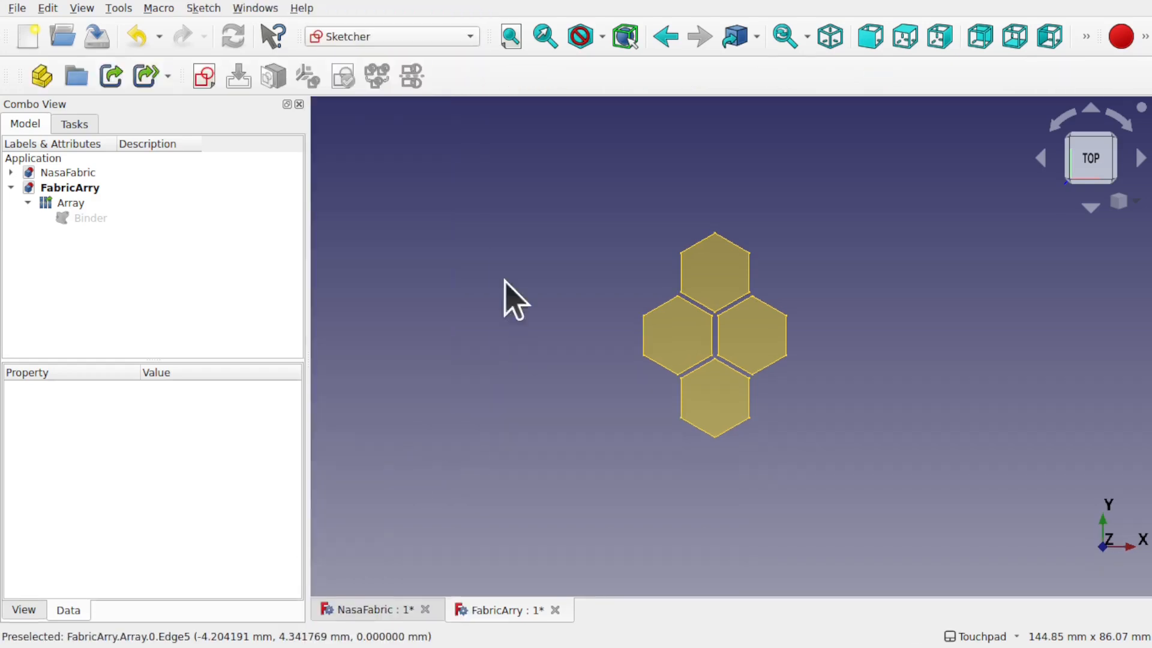
{"action": "left_click", "coordinate": [203, 83]}
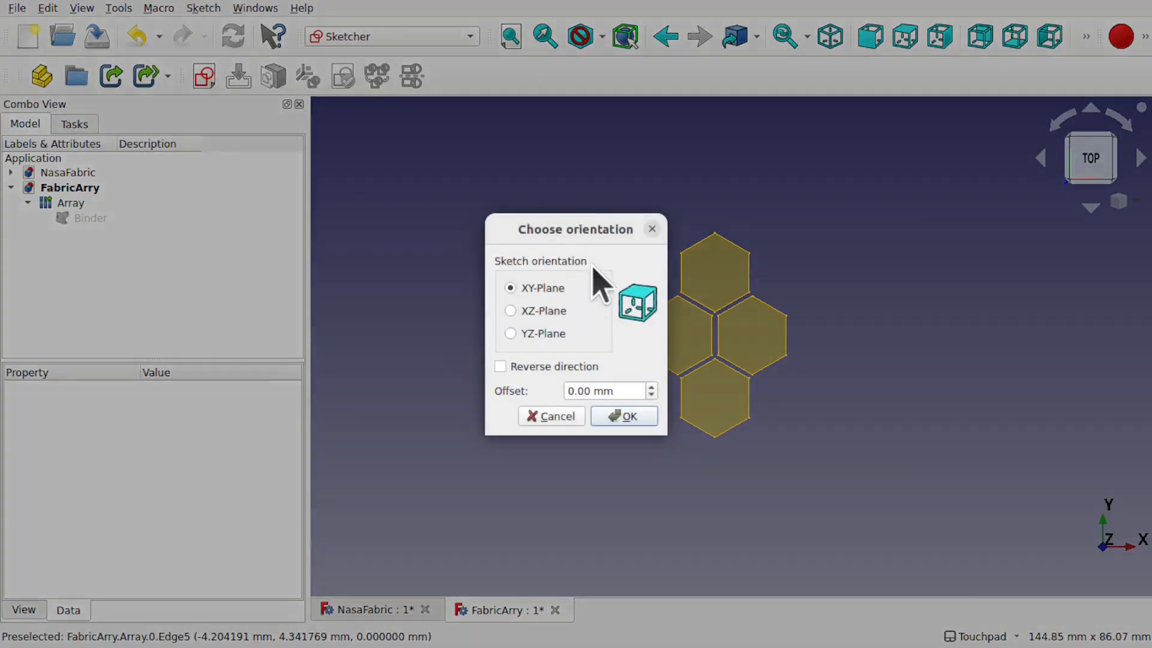
{"action": "left_click", "coordinate": [629, 419]}
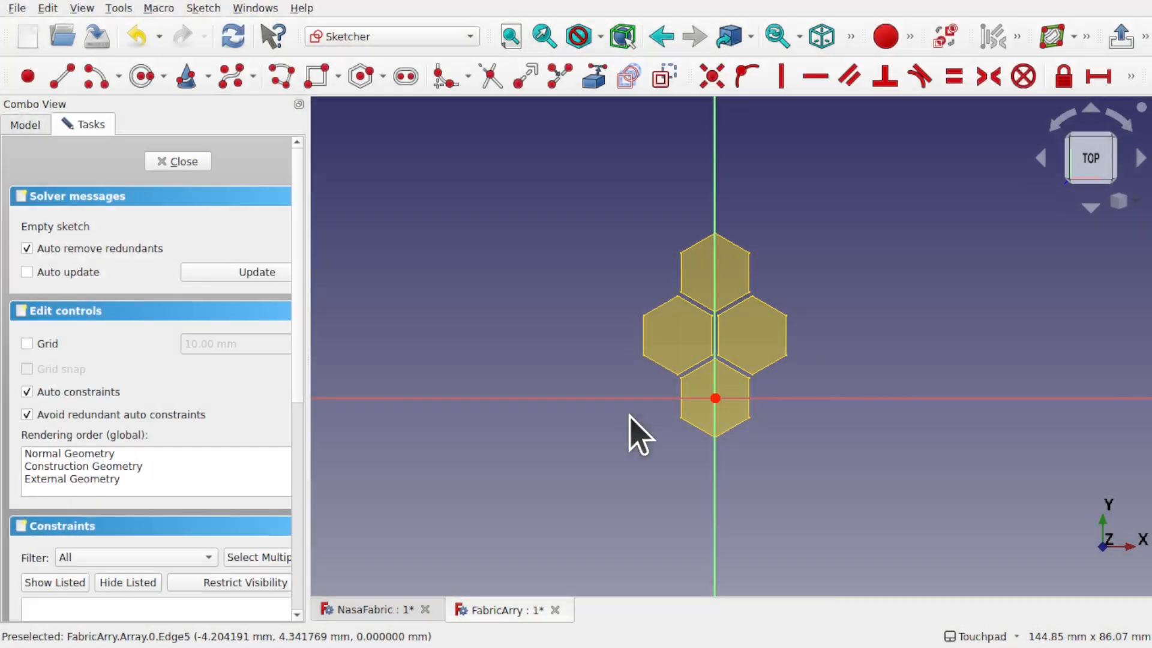
{"action": "left_click", "coordinate": [325, 77]}
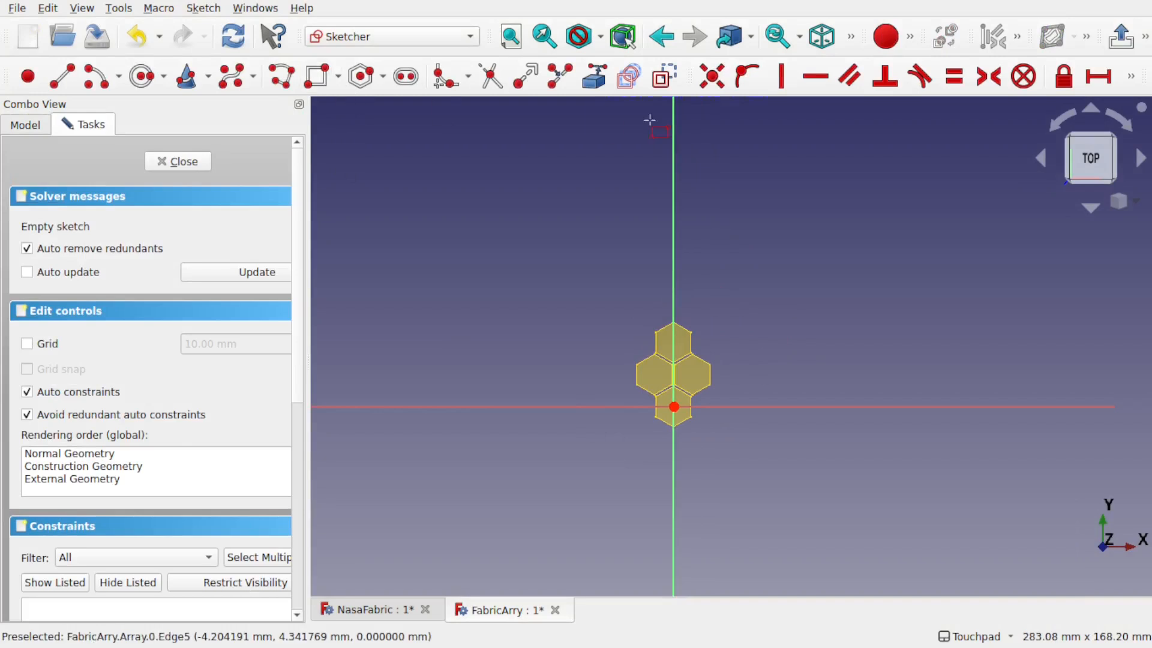
{"action": "left_click", "coordinate": [673, 142]}
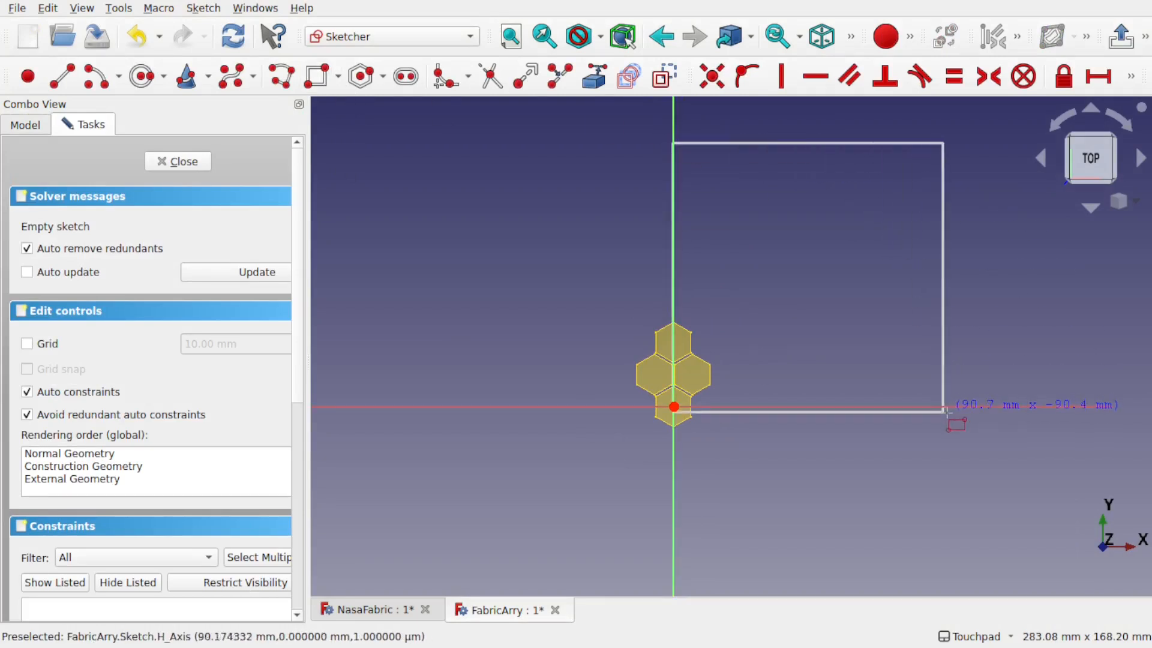
{"action": "left_click", "coordinate": [965, 407]}
{"action": "right_click", "coordinate": [966, 407]}
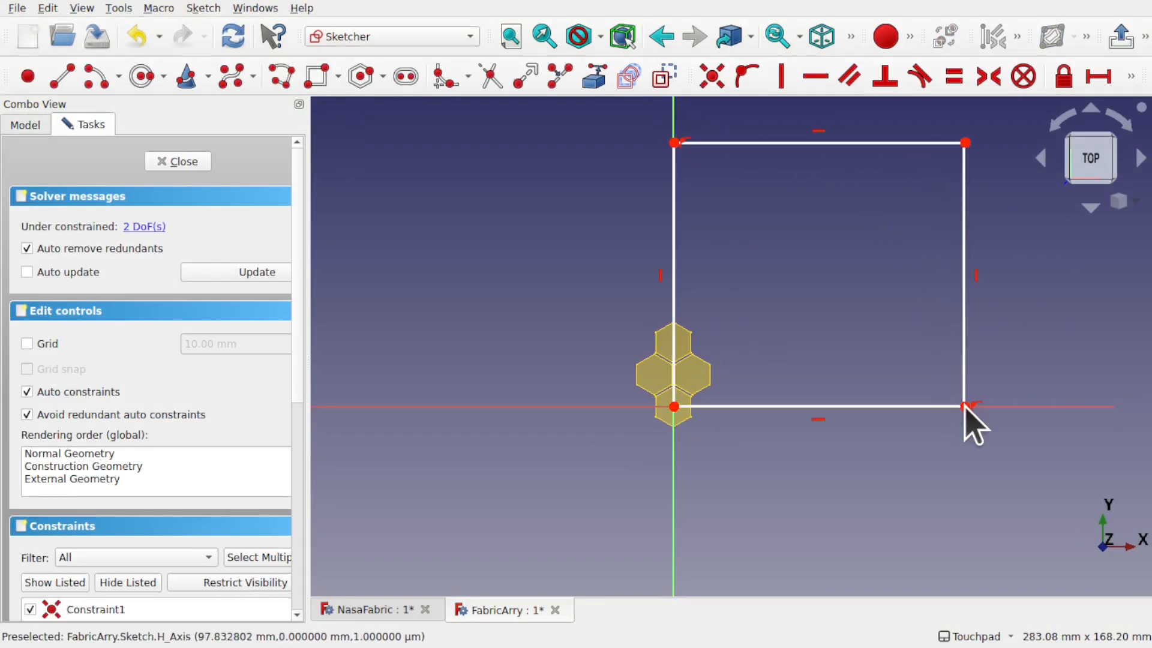
Step: Constrain the right edge to 100 mm, make the bottom edge equal, and close the sketch
{"action": "left_click", "coordinate": [965, 325]}
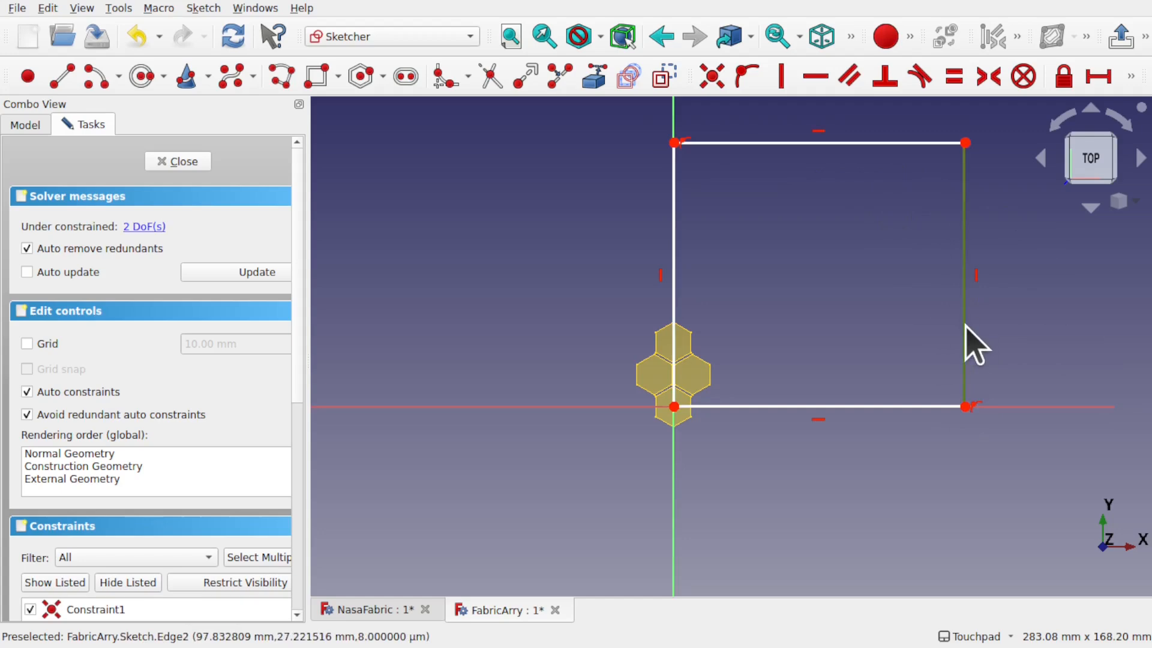
{"action": "left_click", "coordinate": [1130, 80]}
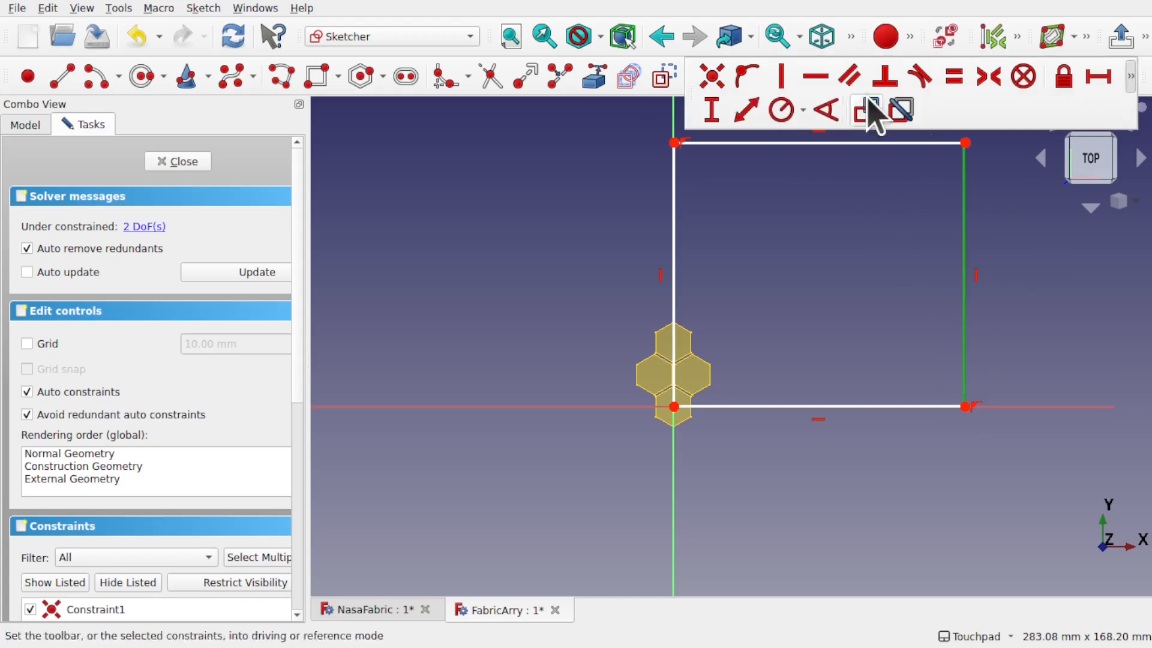
{"action": "left_click", "coordinate": [712, 111]}
{"action": "type", "text": "10"}
{"action": "key", "text": "Return"}
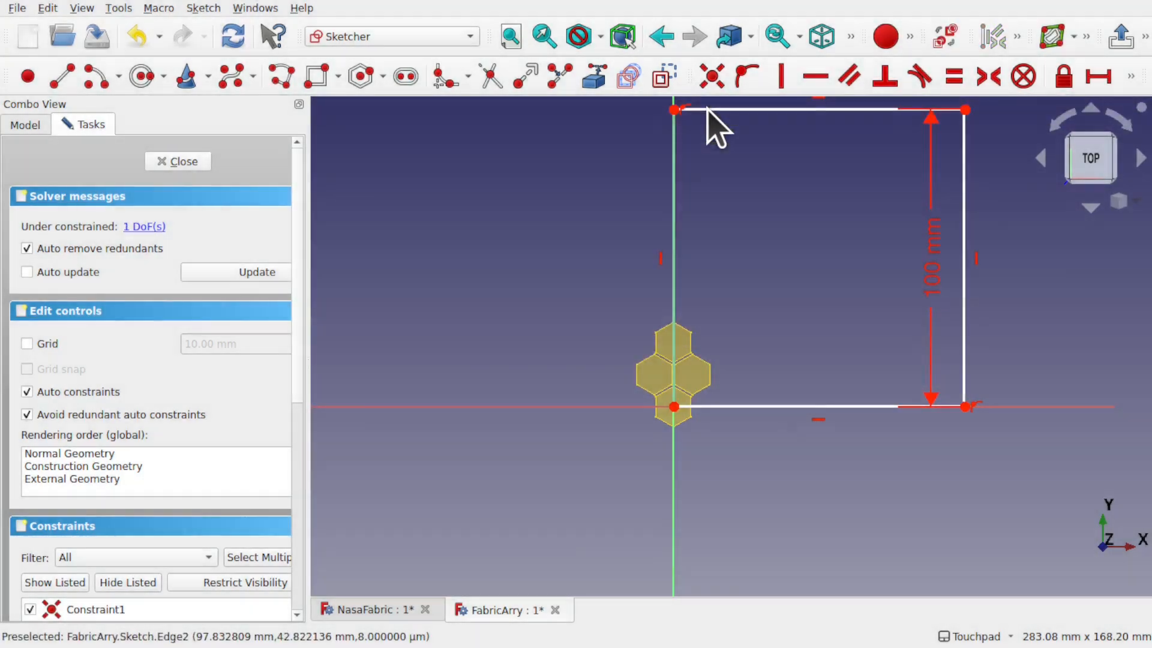
{"action": "left_click_drag", "start_coordinate": [937, 261], "coordinate": [1001, 263]}
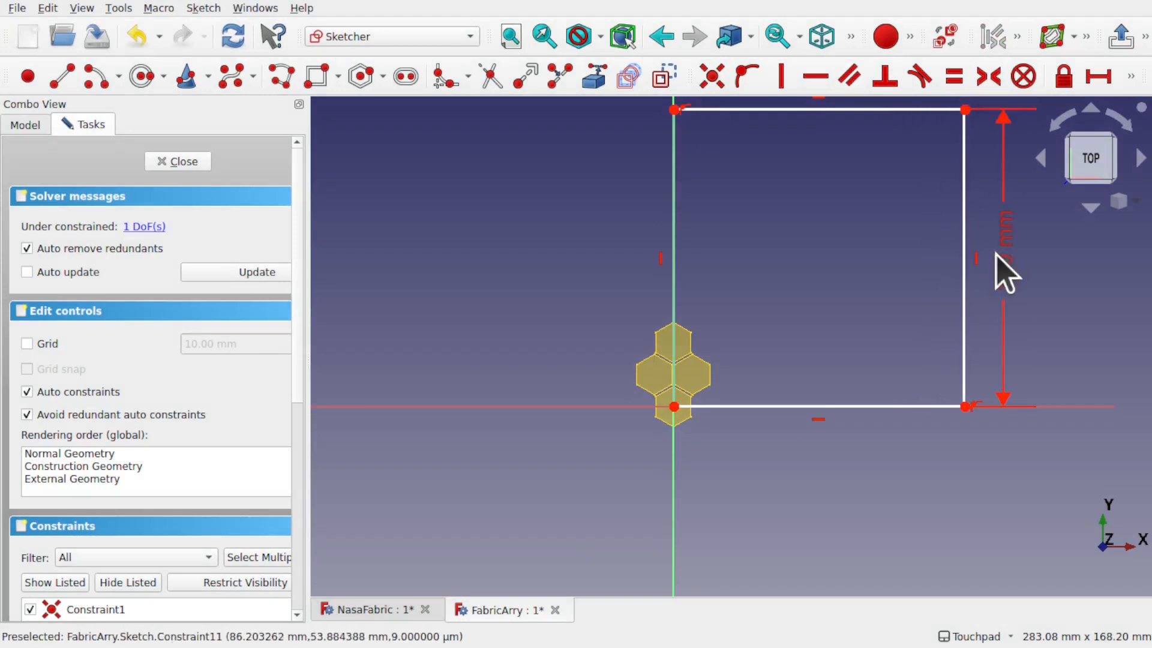
{"action": "left_click", "coordinate": [885, 406]}
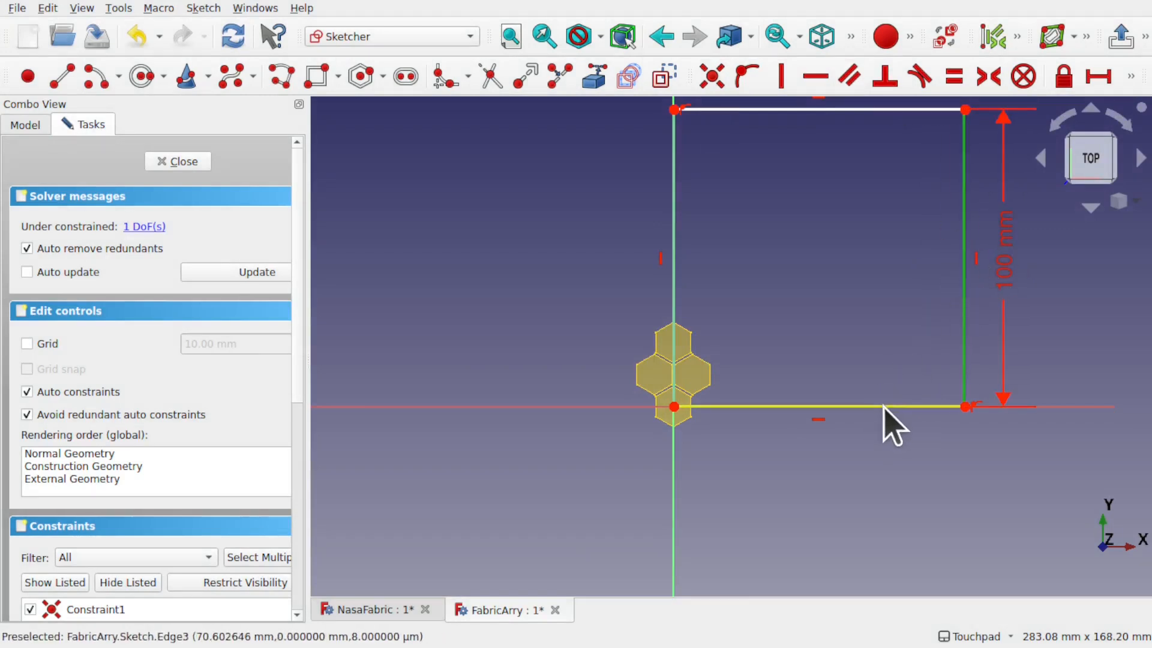
{"action": "left_click", "coordinate": [953, 75]}
{"action": "left_click", "coordinate": [180, 162]}
{"action": "scroll", "coordinate": [828, 329], "scroll_direction": "down", "scroll_amount": 5}
{"action": "mouse_move", "coordinate": [857, 318]}
{"action": "middle_mouse_down"}
{"action": "mouse_move", "coordinate": [696, 429]}
{"action": "mouse_move", "coordinate": [717, 422]}
{"action": "middle_mouse_up"}
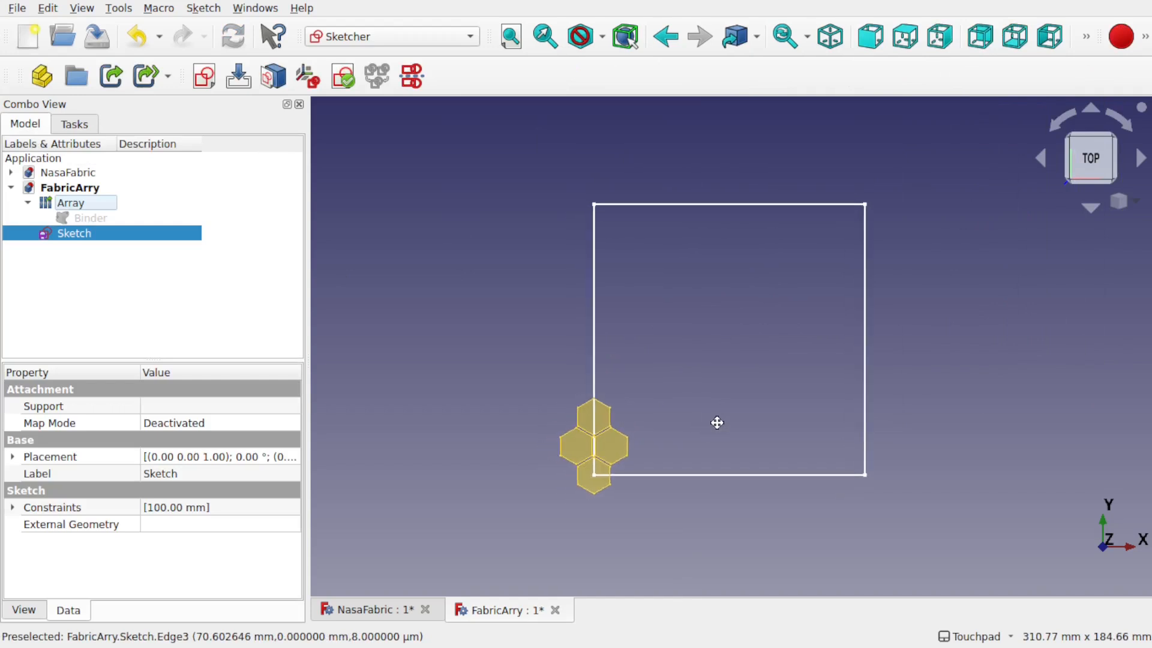
Step: Set the Sketch's placement z position to 1 mm
{"action": "left_click", "coordinate": [716, 429]}
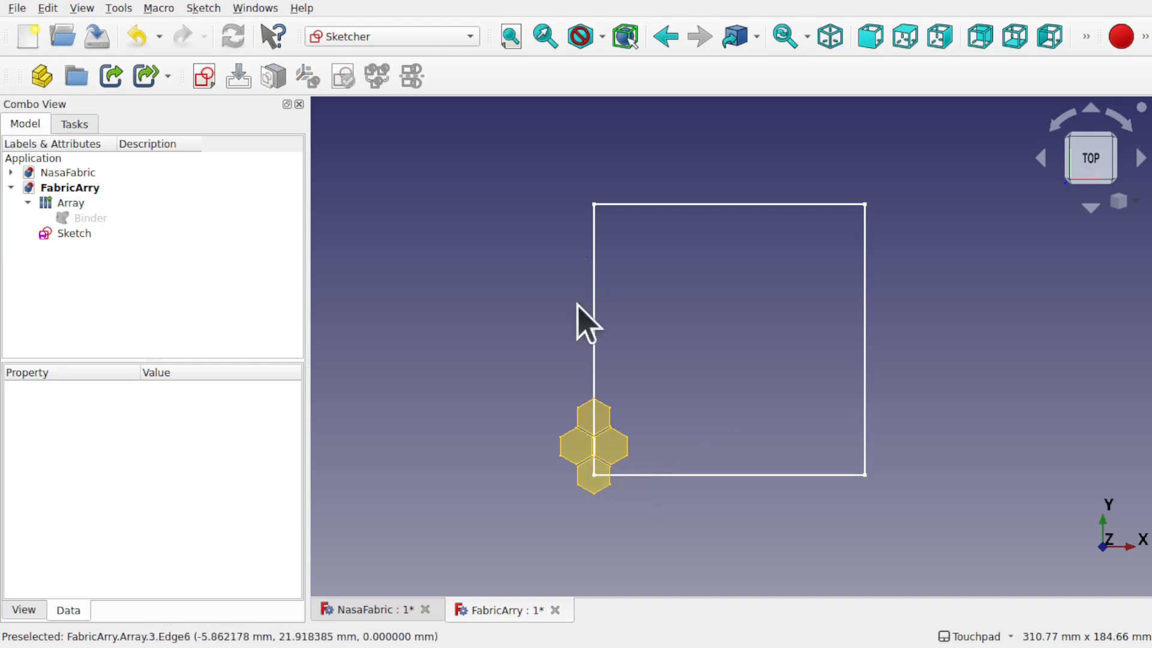
{"action": "left_click", "coordinate": [593, 368]}
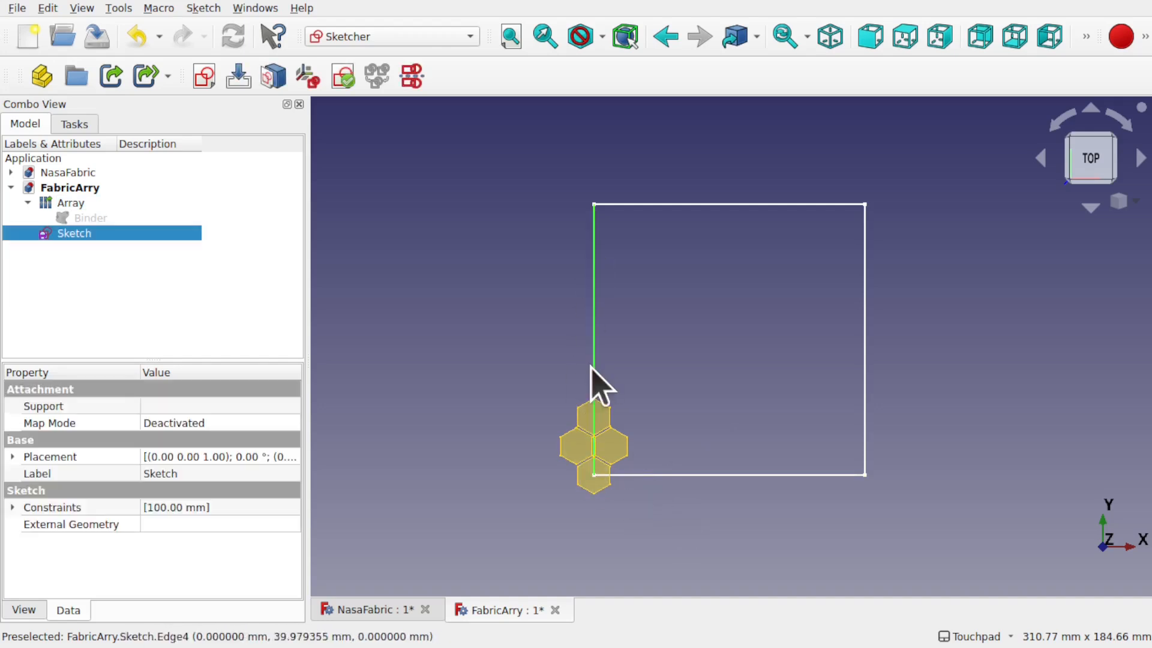
{"action": "left_click", "coordinate": [11, 457]}
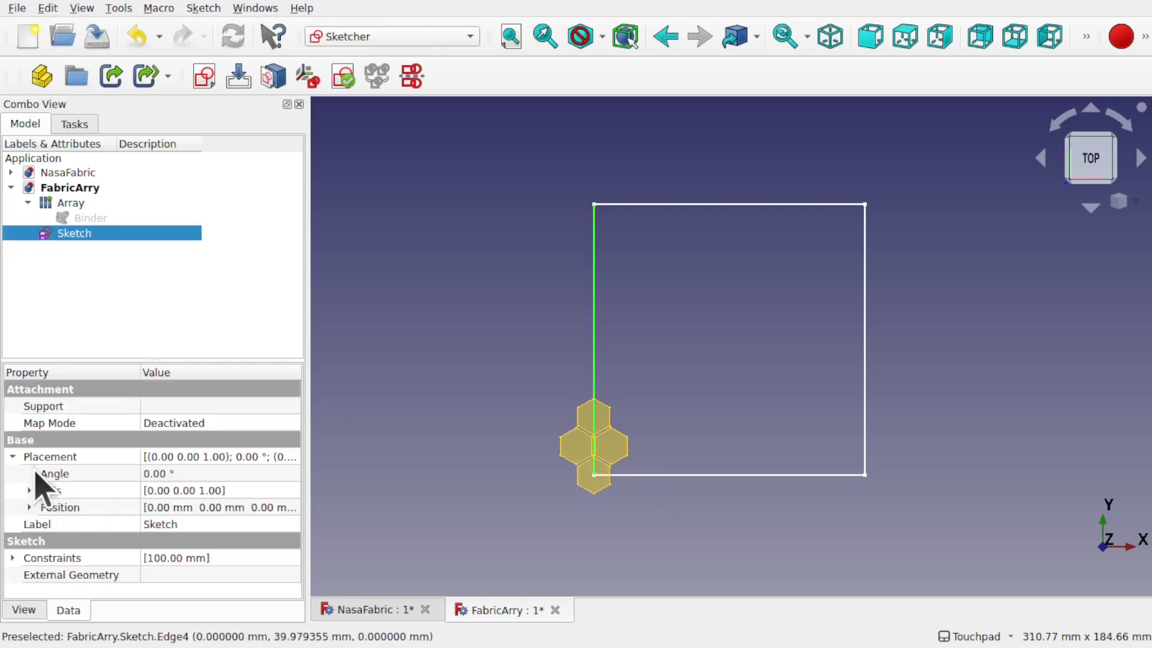
{"action": "left_click", "coordinate": [29, 508]}
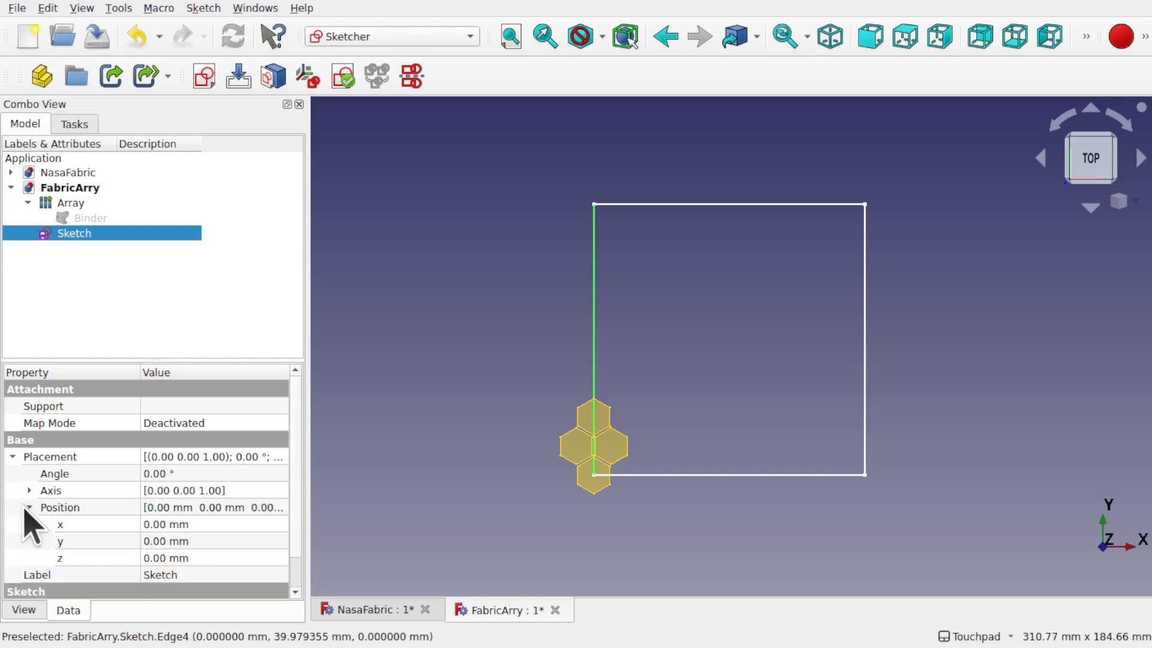
{"action": "left_click", "coordinate": [213, 558]}
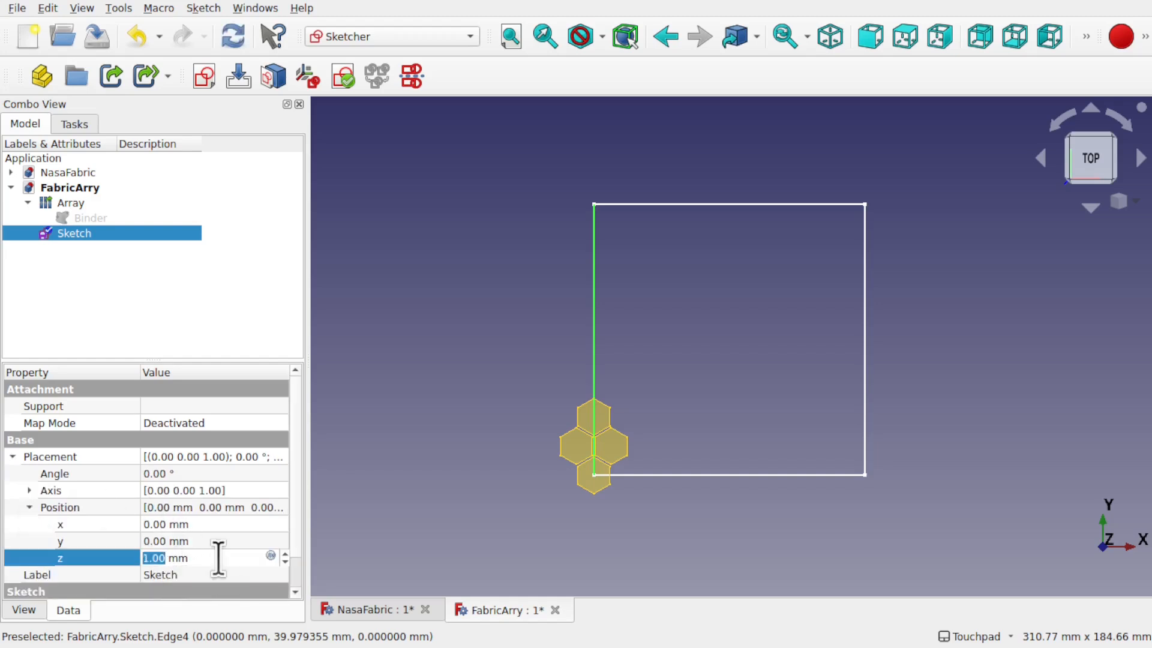
{"action": "left_click", "coordinate": [620, 518]}
Step: Orbit the view to check the square sits just above the hexagons
{"action": "left_click_drag", "start_coordinate": [718, 485], "coordinate": [775, 399], "text": "alt"}
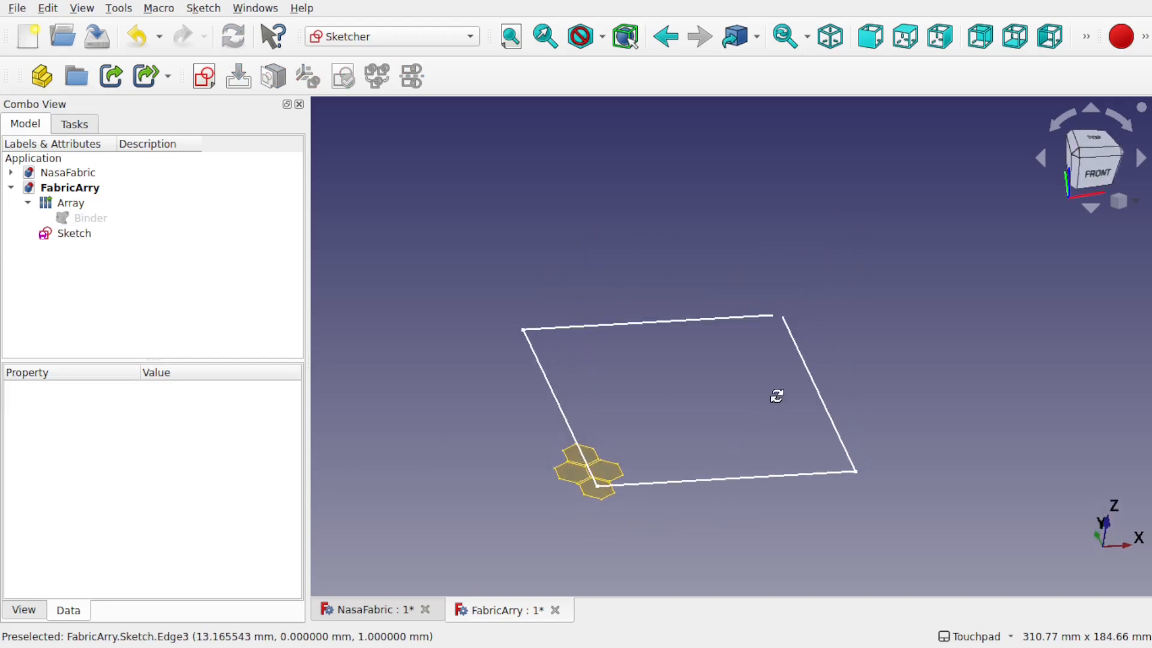
{"action": "scroll", "coordinate": [594, 495], "scroll_direction": "up", "scroll_amount": 3}
{"action": "left_click_drag", "start_coordinate": [695, 483], "coordinate": [627, 540], "text": "alt"}
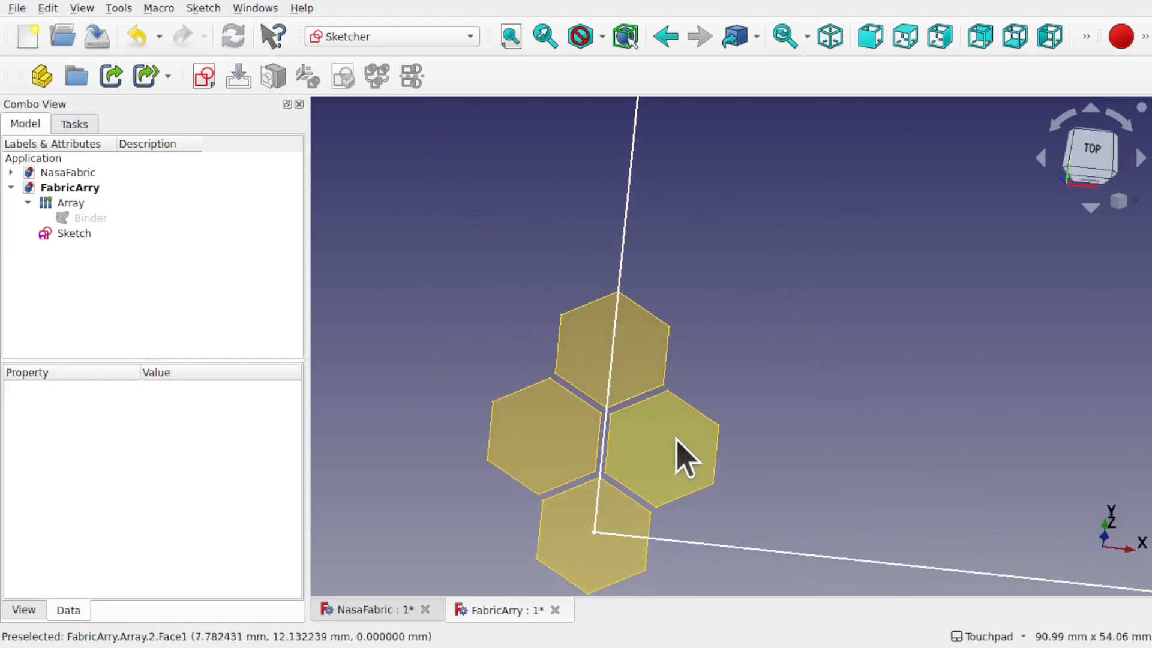
{"action": "scroll", "coordinate": [687, 458], "scroll_direction": "down", "scroll_amount": 6}
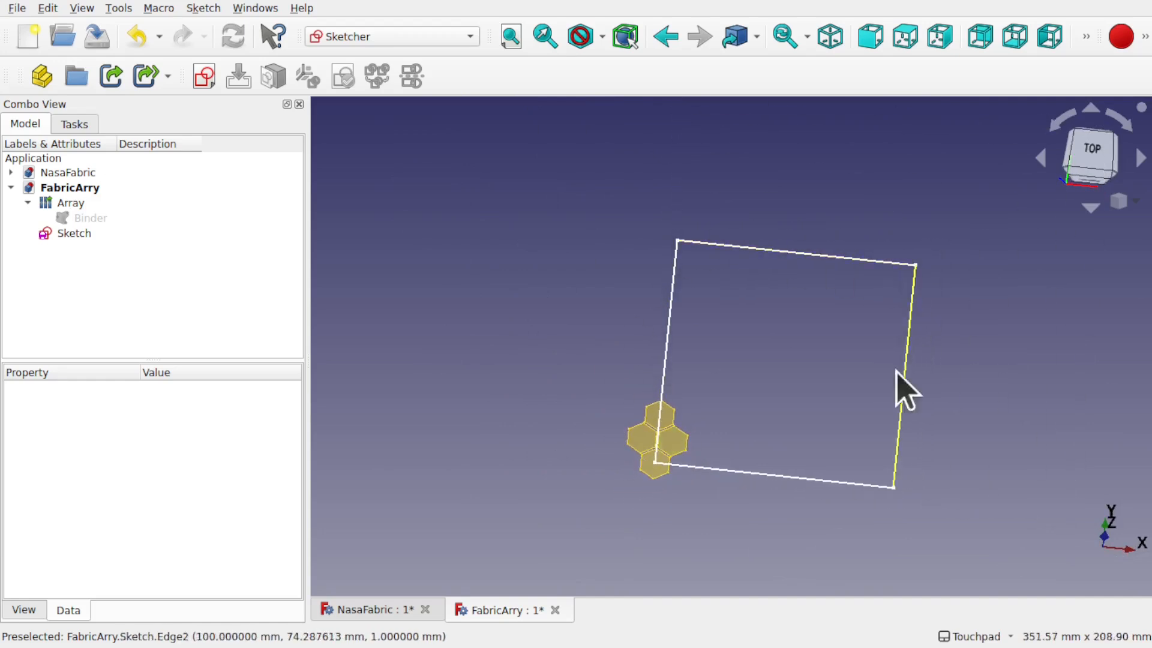
{"action": "mouse_move", "coordinate": [807, 365]}
{"action": "left_mouse_down", "text": "alt"}
{"action": "mouse_move", "coordinate": [763, 280]}
{"action": "mouse_move", "coordinate": [727, 304]}
{"action": "mouse_move", "coordinate": [745, 299]}
{"action": "left_mouse_up", "text": "alt"}
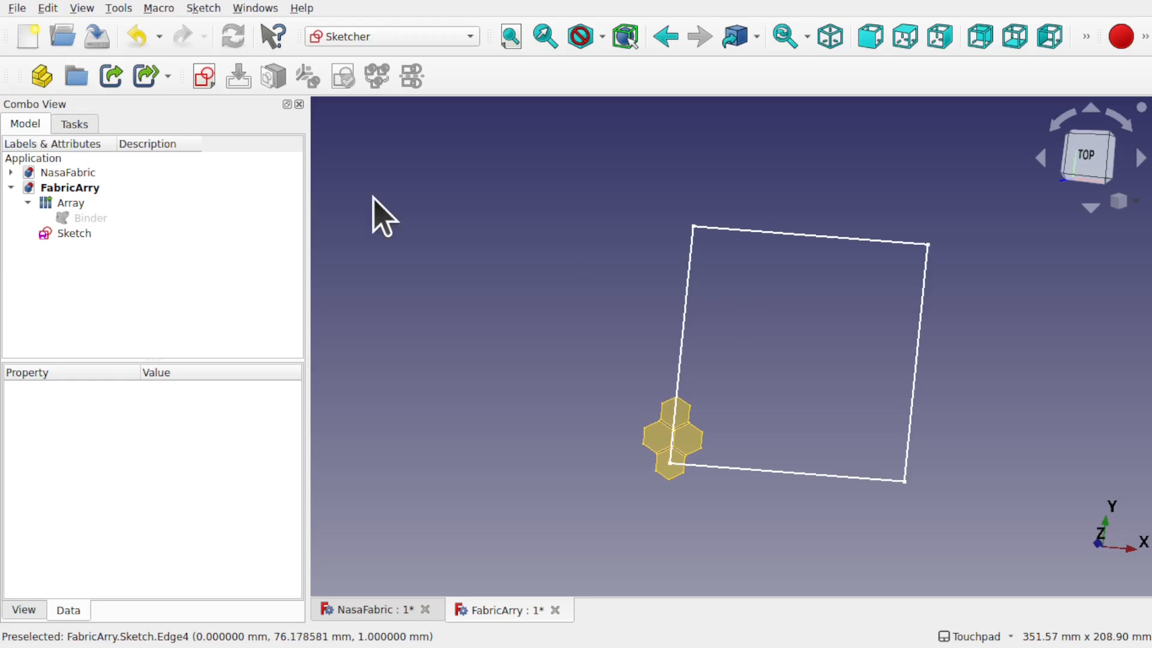
Step: Set the Array's Number X and Number Y to 10 each
{"action": "left_click", "coordinate": [72, 204]}
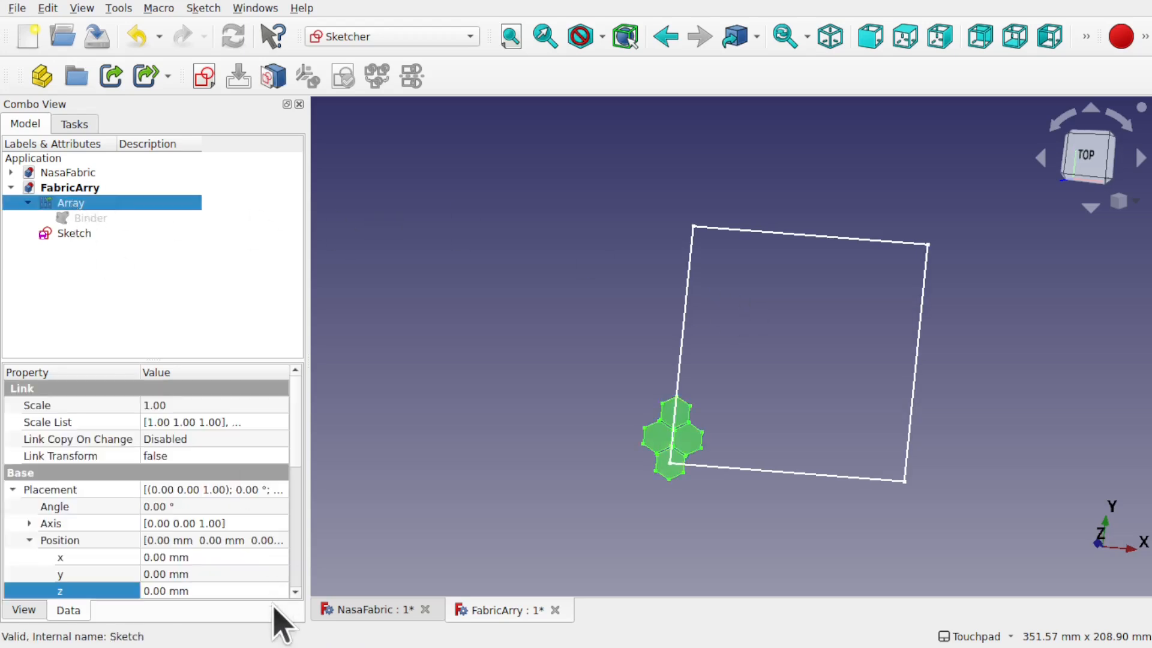
{"action": "scroll", "coordinate": [303, 585], "scroll_direction": "down", "scroll_amount": 6}
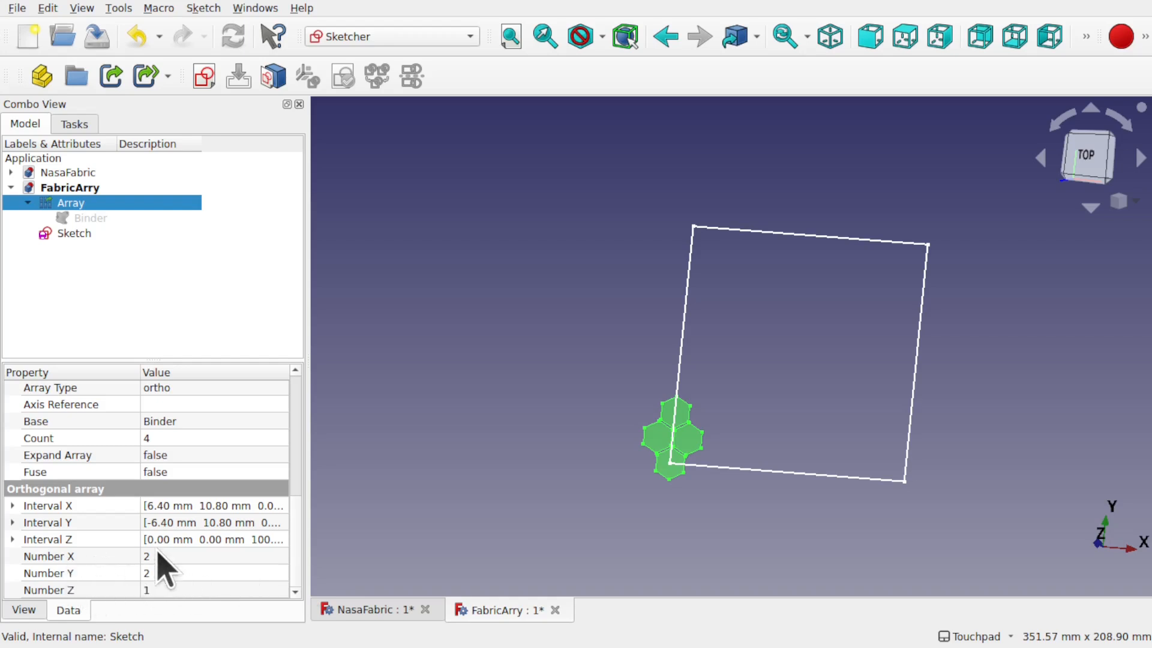
{"action": "left_click", "coordinate": [173, 557]}
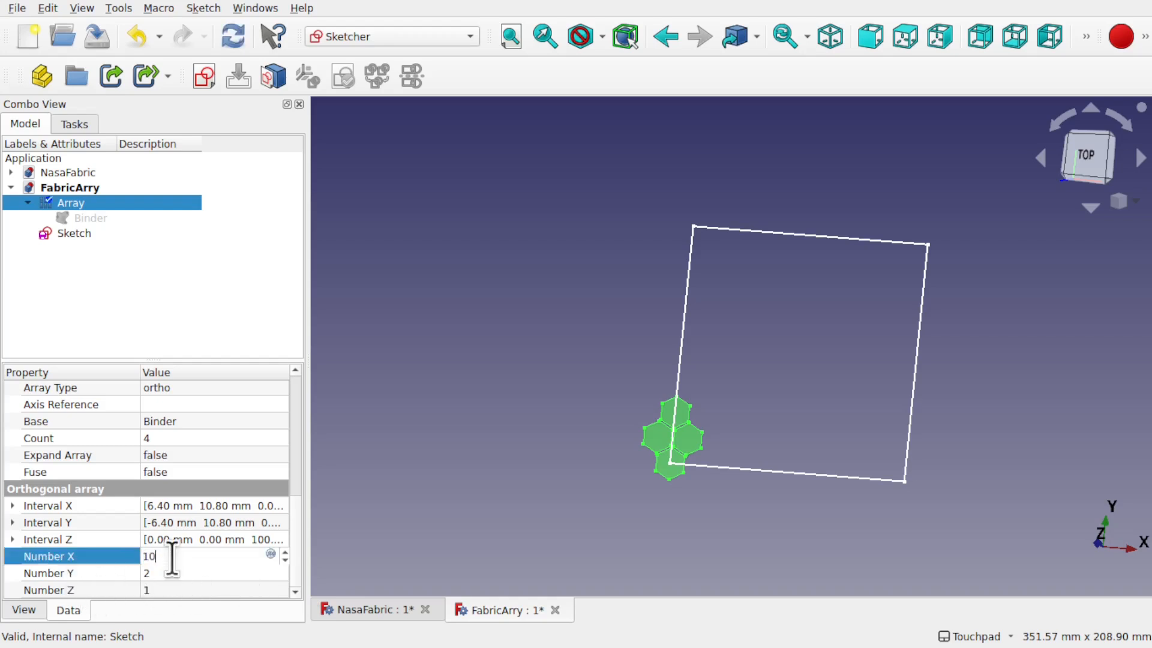
{"action": "left_click", "coordinate": [196, 573]}
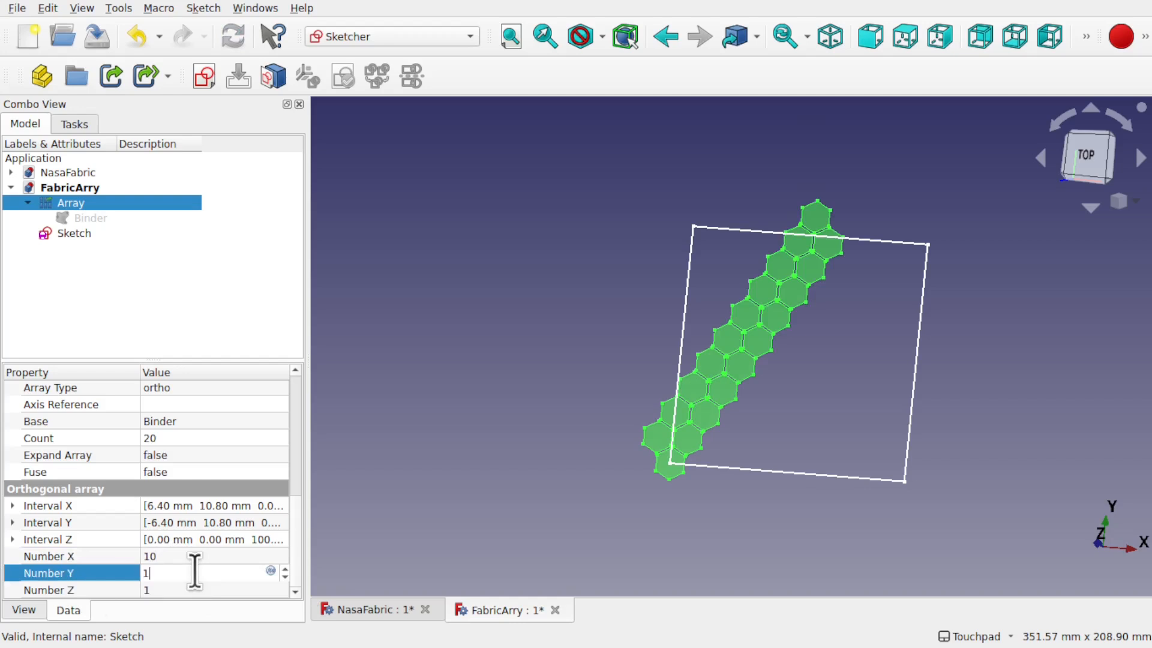
{"action": "left_click", "coordinate": [198, 558]}
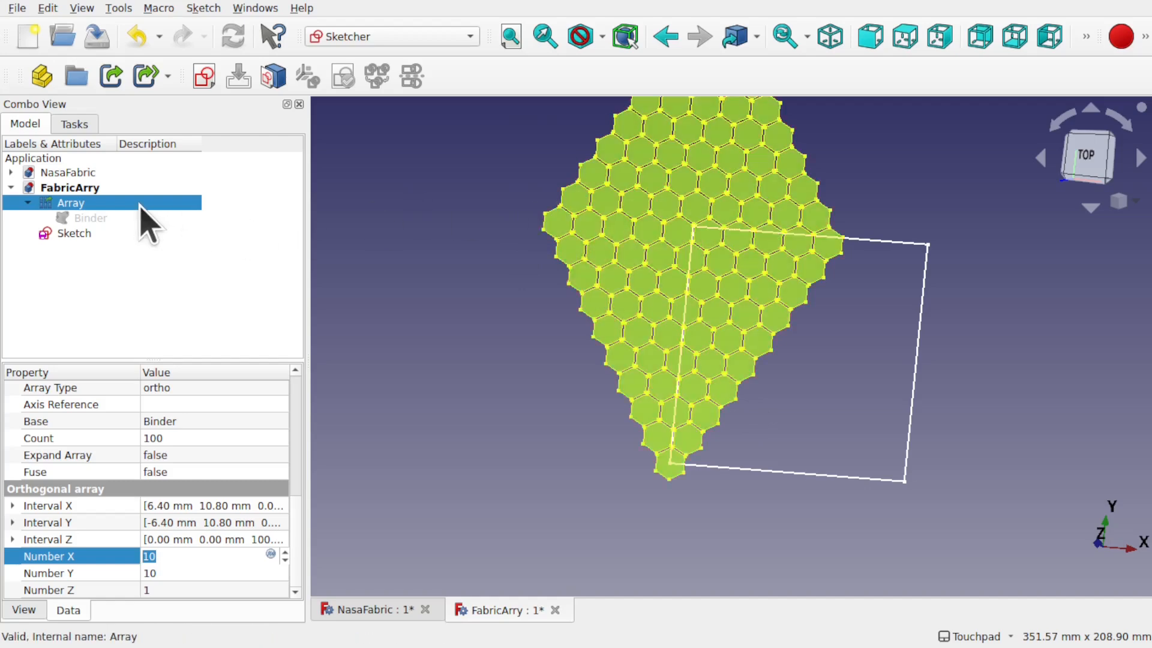
Step: Transform the Array, rotating it −60° about Z and sliding it −30.8 mm along green
{"action": "right_click", "coordinate": [141, 205]}
{"action": "left_click", "coordinate": [237, 51]}
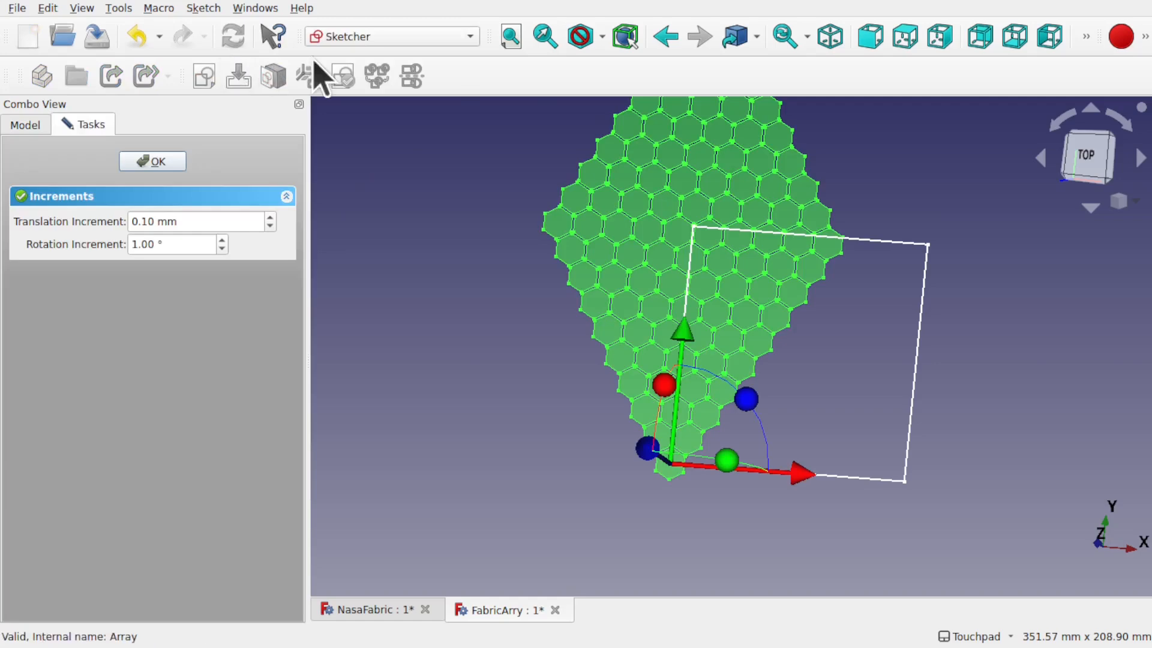
{"action": "left_click_drag", "start_coordinate": [753, 401], "coordinate": [763, 495]}
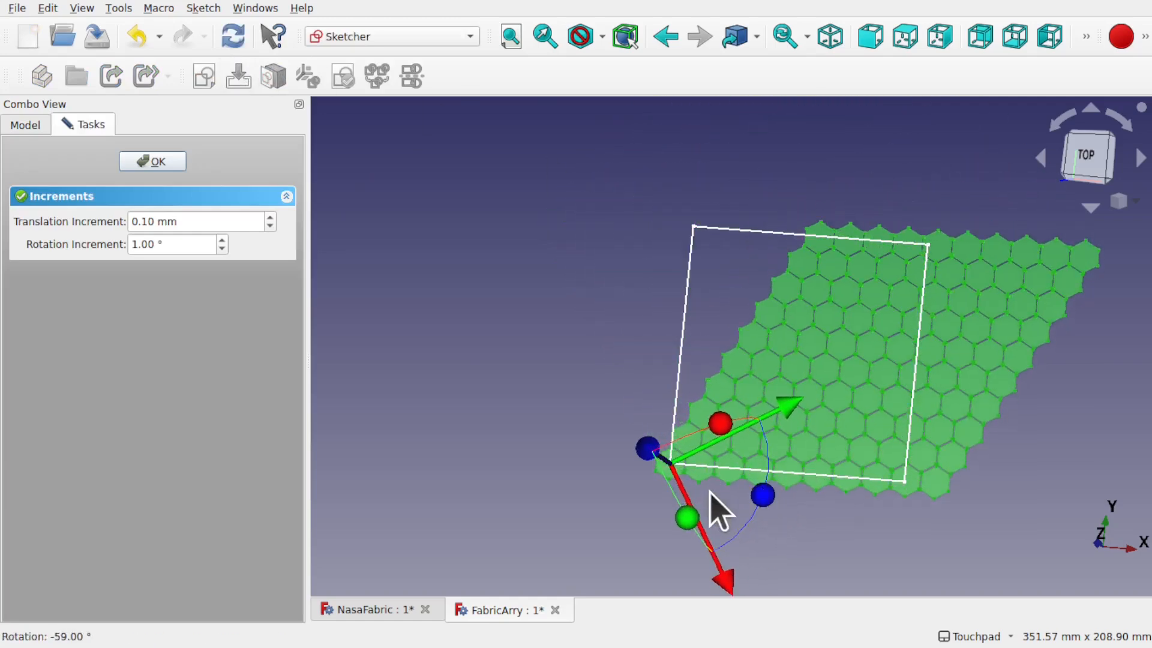
{"action": "left_click_drag", "start_coordinate": [789, 419], "coordinate": [725, 435]}
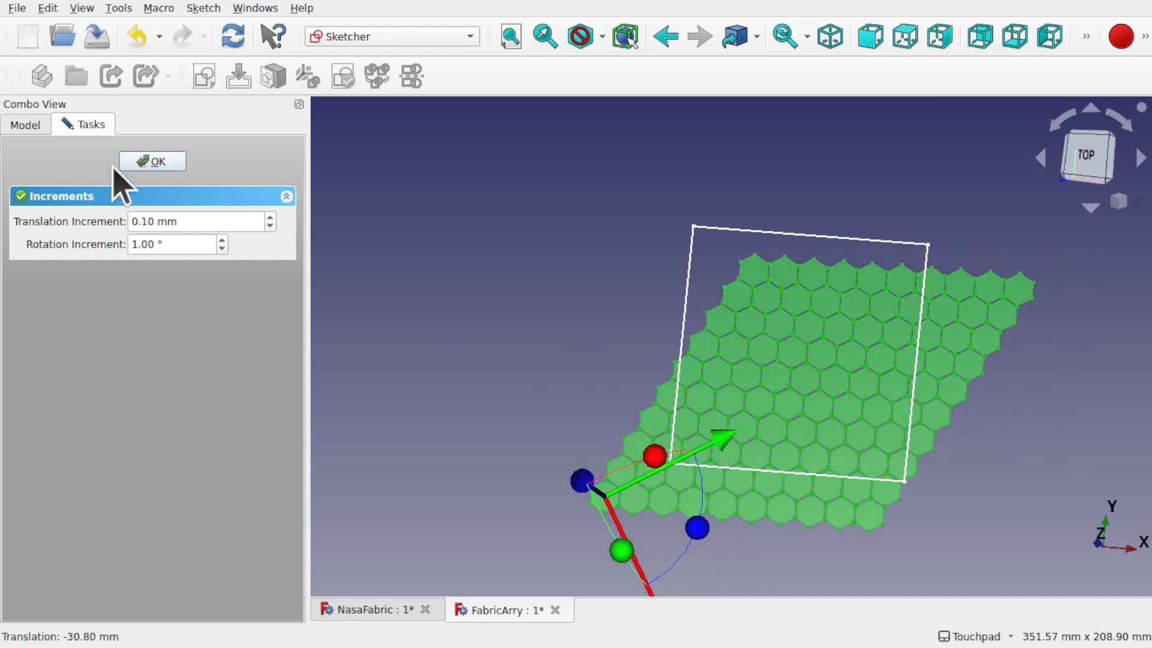
{"action": "left_click", "coordinate": [152, 162]}
Step: Set the Array's Number X and Number Y to 15 each
{"action": "left_click", "coordinate": [193, 591]}
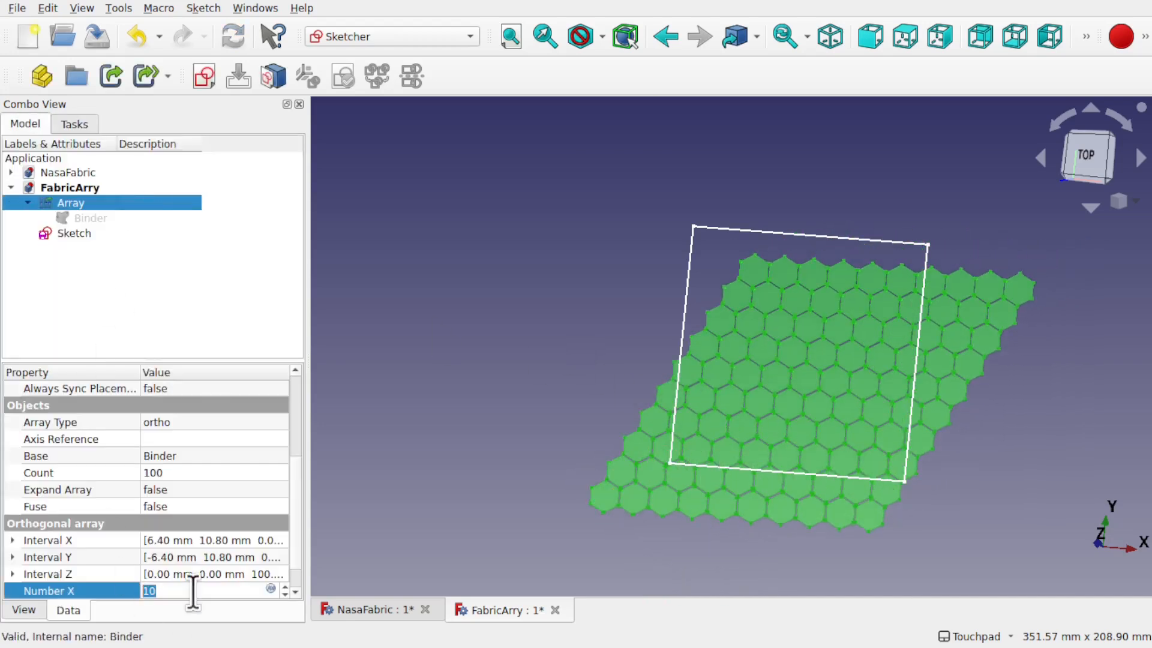
{"action": "type", "text": "1"}
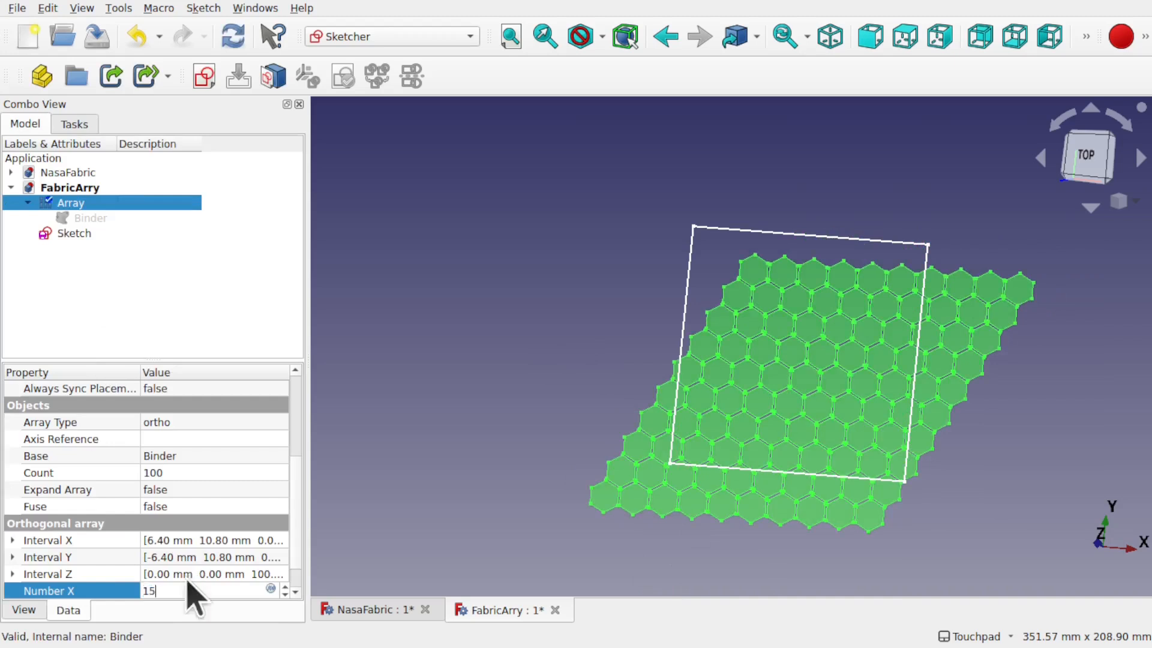
{"action": "scroll", "coordinate": [299, 574], "scroll_direction": "down", "scroll_amount": 1}
{"action": "left_click", "coordinate": [189, 573]}
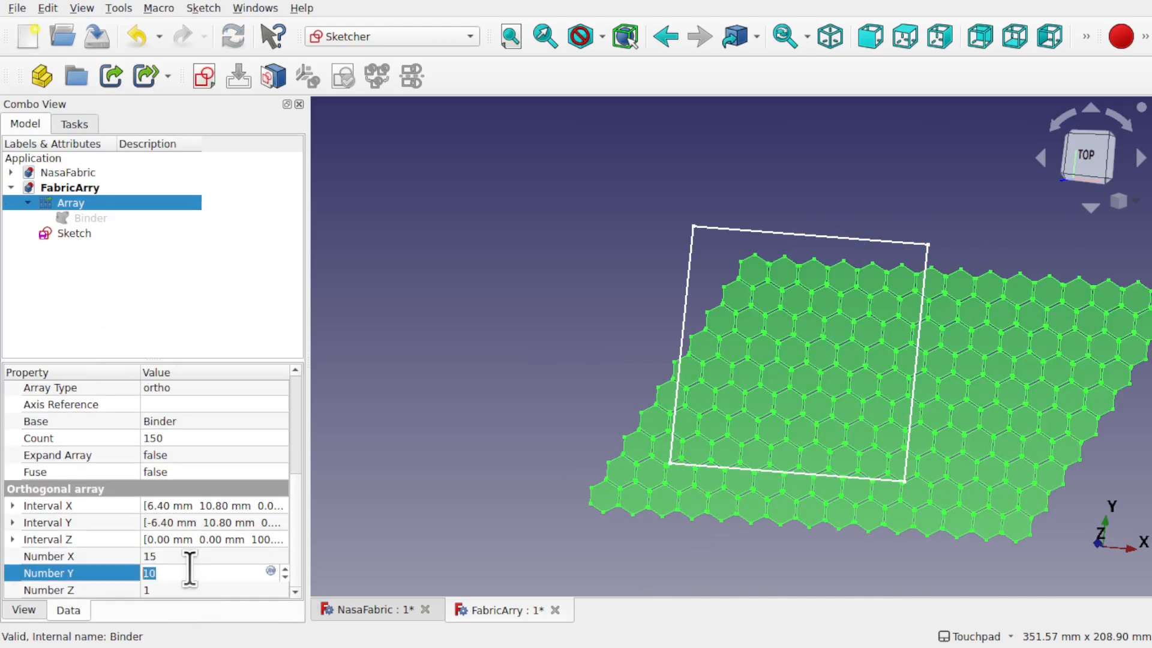
{"action": "type", "text": "15"}
{"action": "key", "text": "Return"}
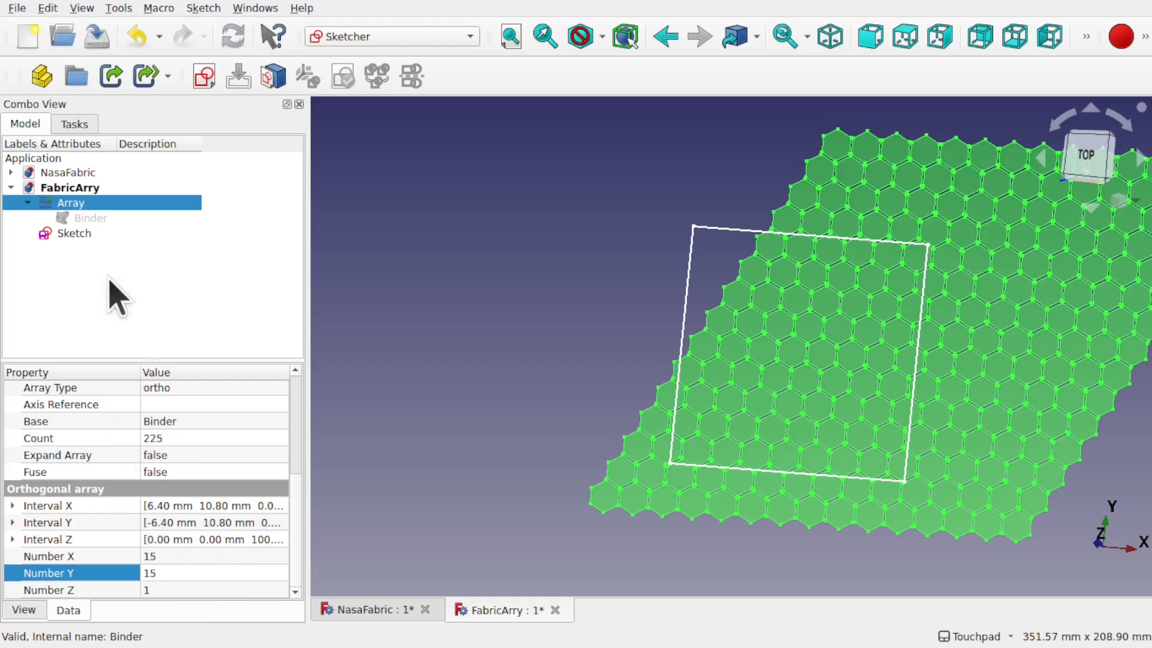
Step: Transform the Array along its green and red axes so it covers the square
{"action": "right_click", "coordinate": [84, 204]}
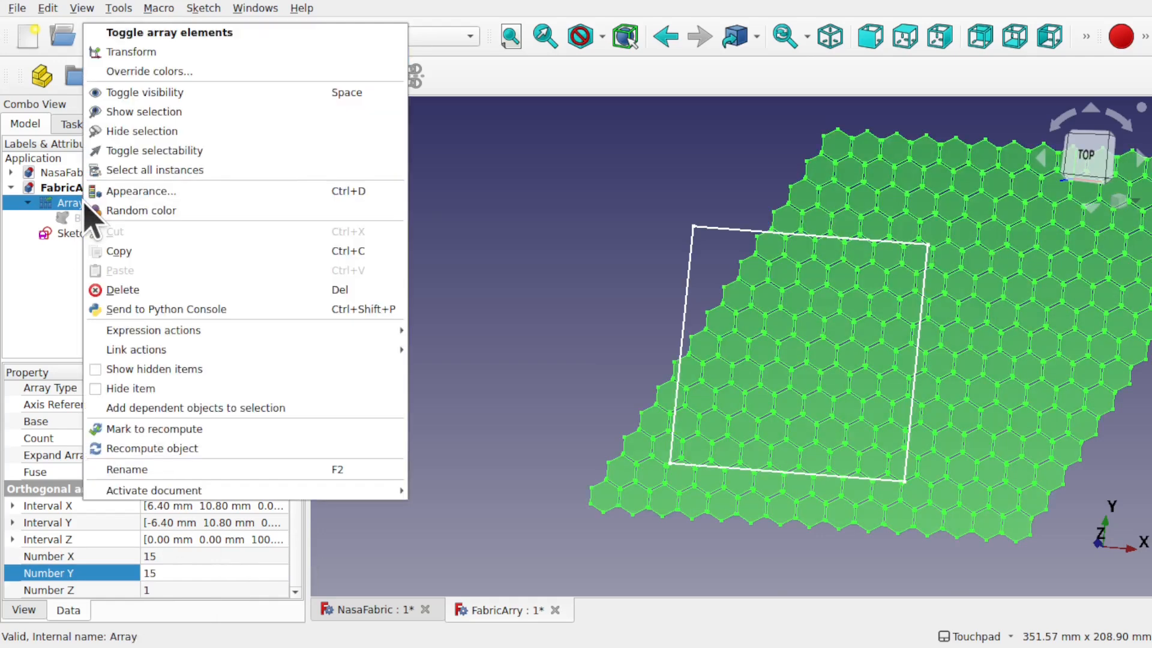
{"action": "left_click", "coordinate": [147, 51]}
{"action": "left_click_drag", "start_coordinate": [726, 447], "coordinate": [630, 468]}
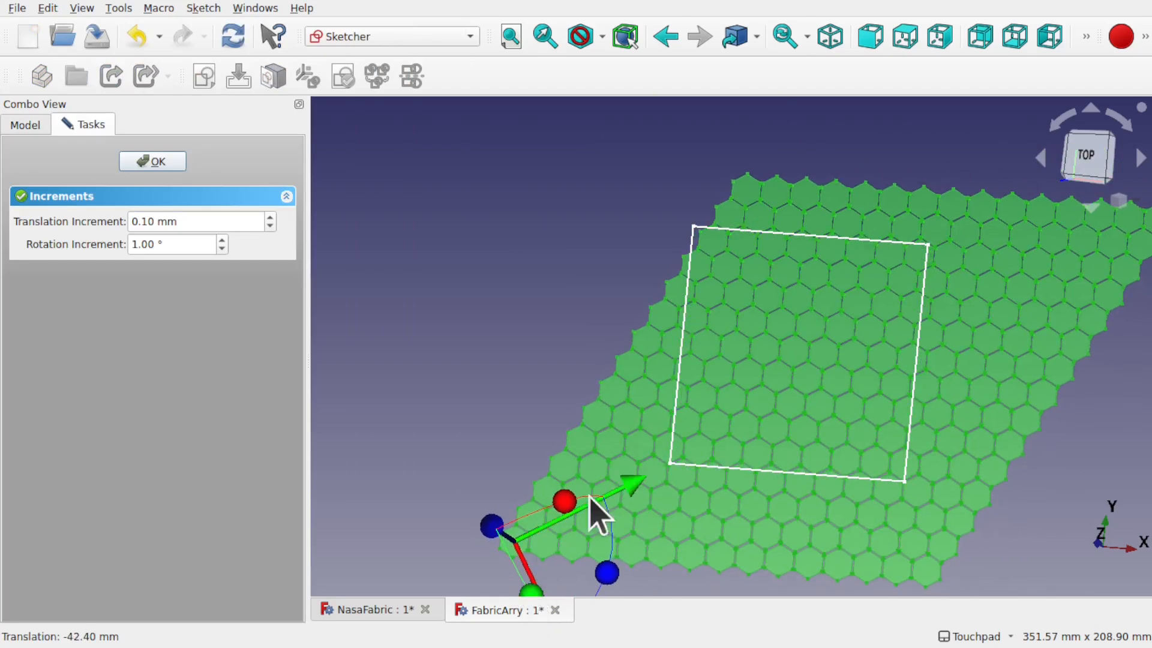
{"action": "scroll", "coordinate": [623, 458], "scroll_direction": "down", "scroll_amount": 3}
{"action": "middle_click_drag", "start_coordinate": [651, 563], "coordinate": [687, 462], "text": "shift"}
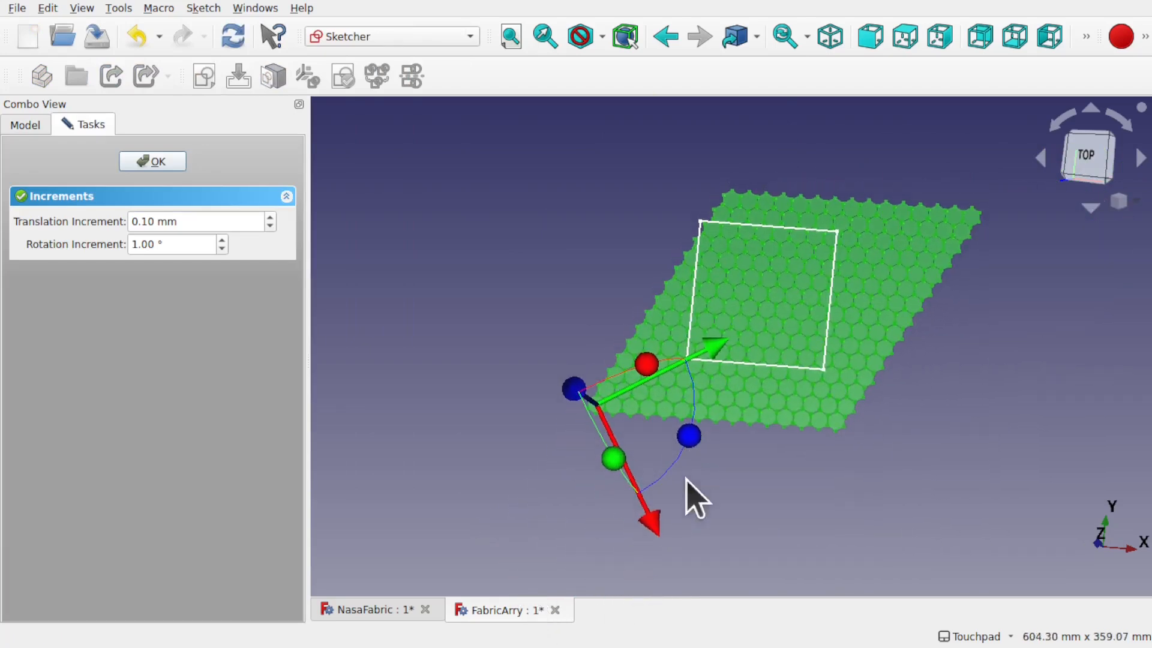
{"action": "left_click_drag", "start_coordinate": [655, 533], "coordinate": [643, 512]}
{"action": "scroll", "coordinate": [789, 330], "scroll_direction": "up", "scroll_amount": 5}
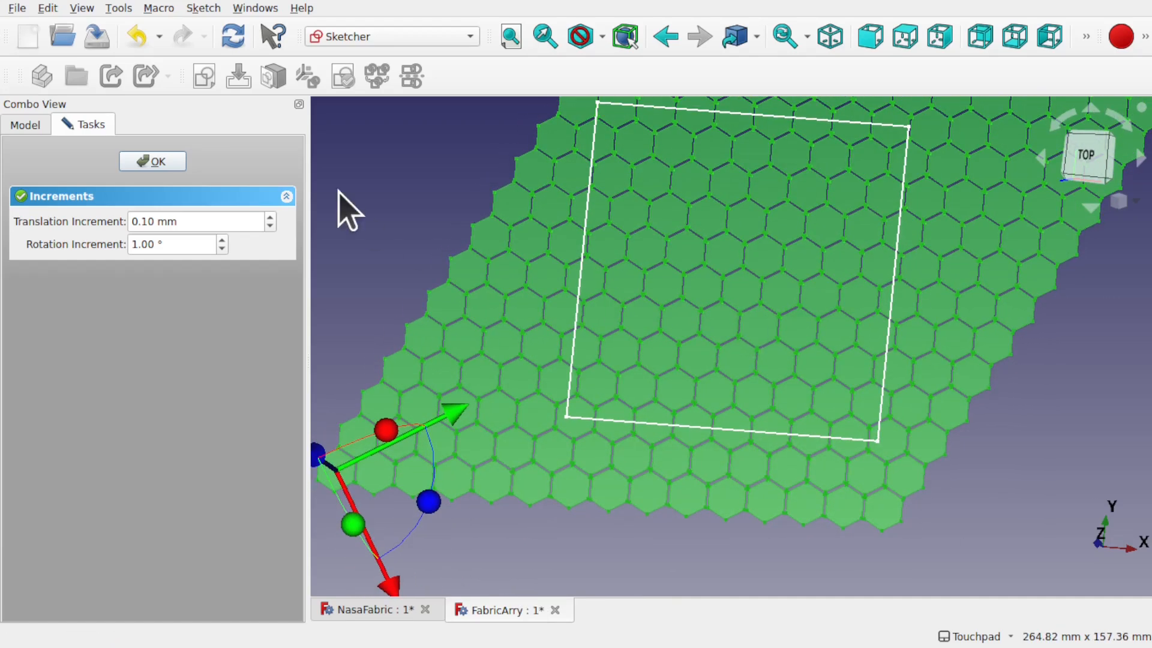
{"action": "left_click", "coordinate": [157, 162]}
{"action": "scroll", "coordinate": [567, 255], "scroll_direction": "down", "scroll_amount": 2}
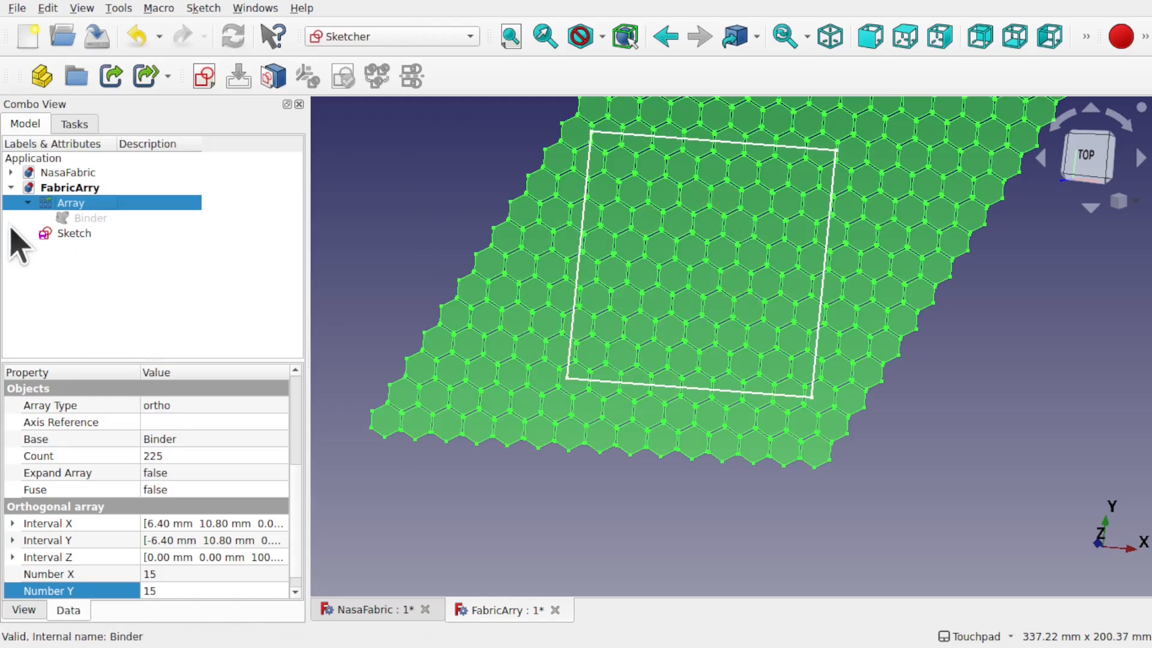
Step: Move the square trimming Sketch's placement to x 1.00 mm and y -4.00 mm
{"action": "left_click", "coordinate": [80, 234]}
{"action": "left_click", "coordinate": [12, 456]}
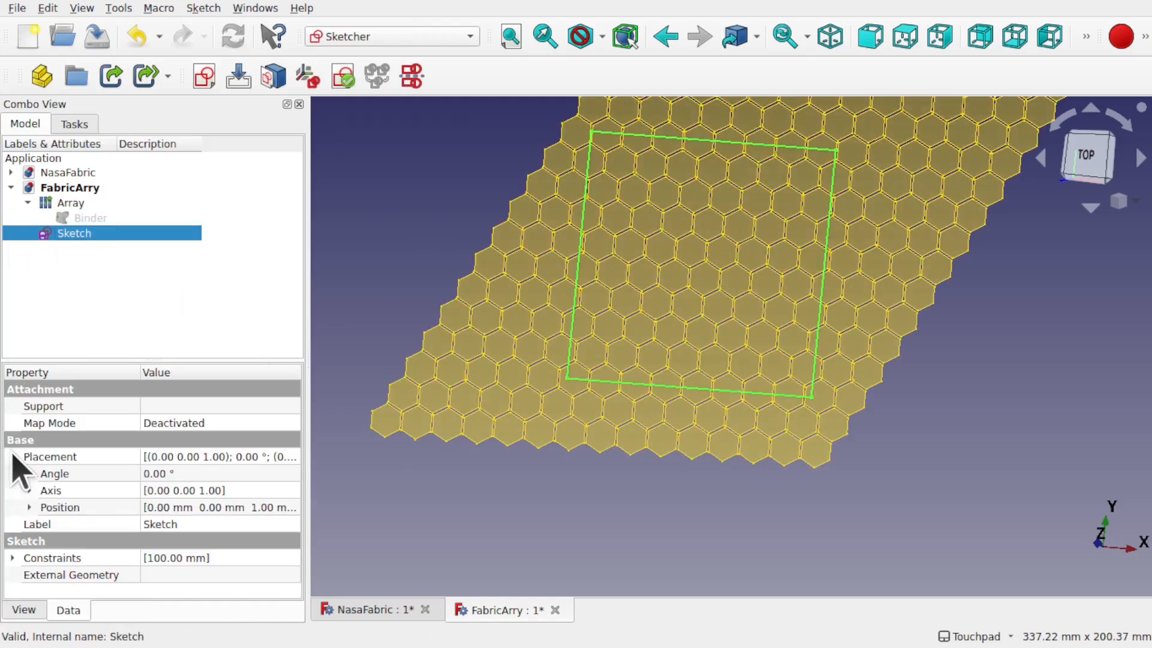
{"action": "left_click", "coordinate": [19, 507]}
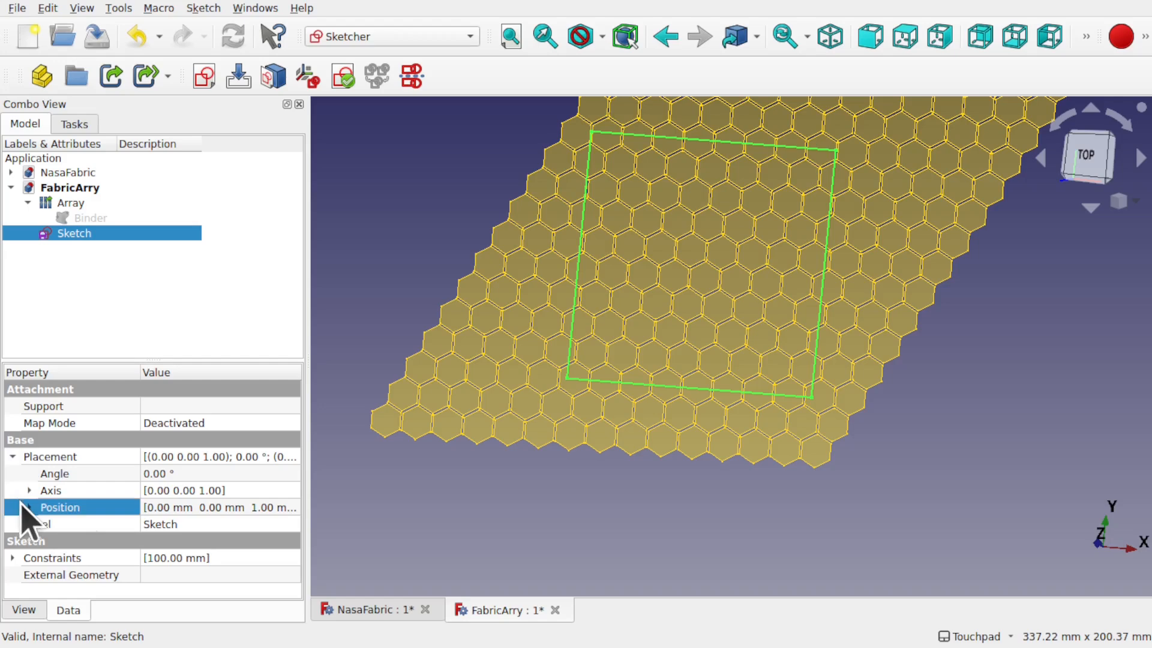
{"action": "left_click", "coordinate": [28, 507]}
{"action": "left_click", "coordinate": [225, 524]}
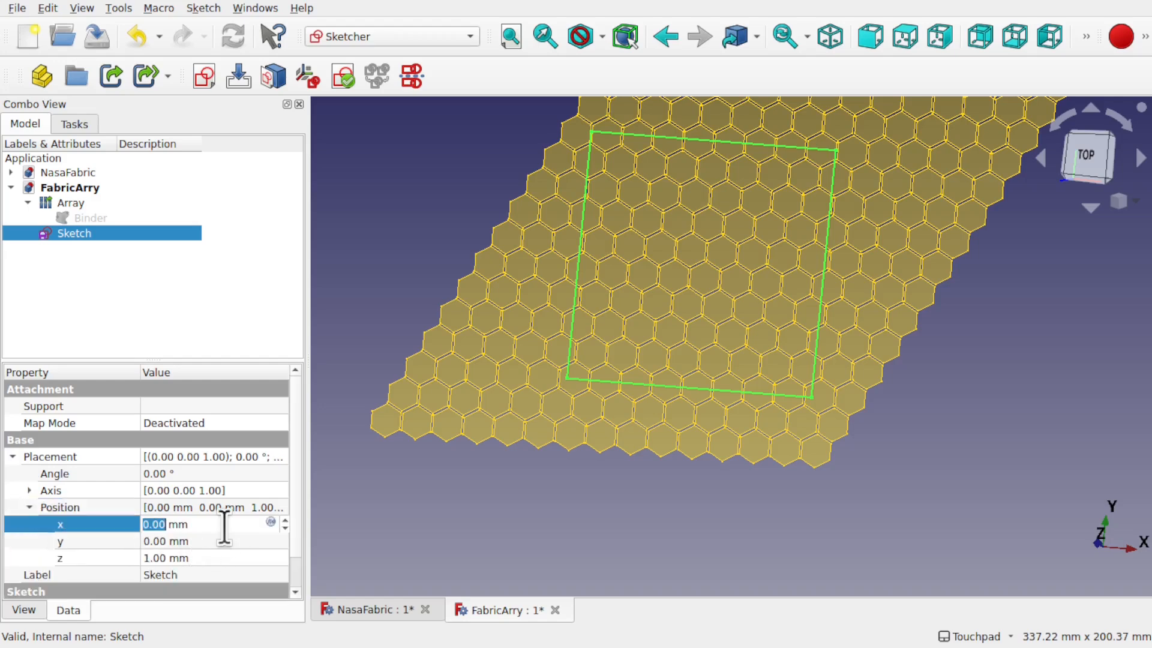
{"action": "scroll", "coordinate": [225, 525], "scroll_direction": "down", "scroll_amount": 1}
{"action": "scroll", "coordinate": [225, 524], "scroll_direction": "up", "scroll_amount": 1}
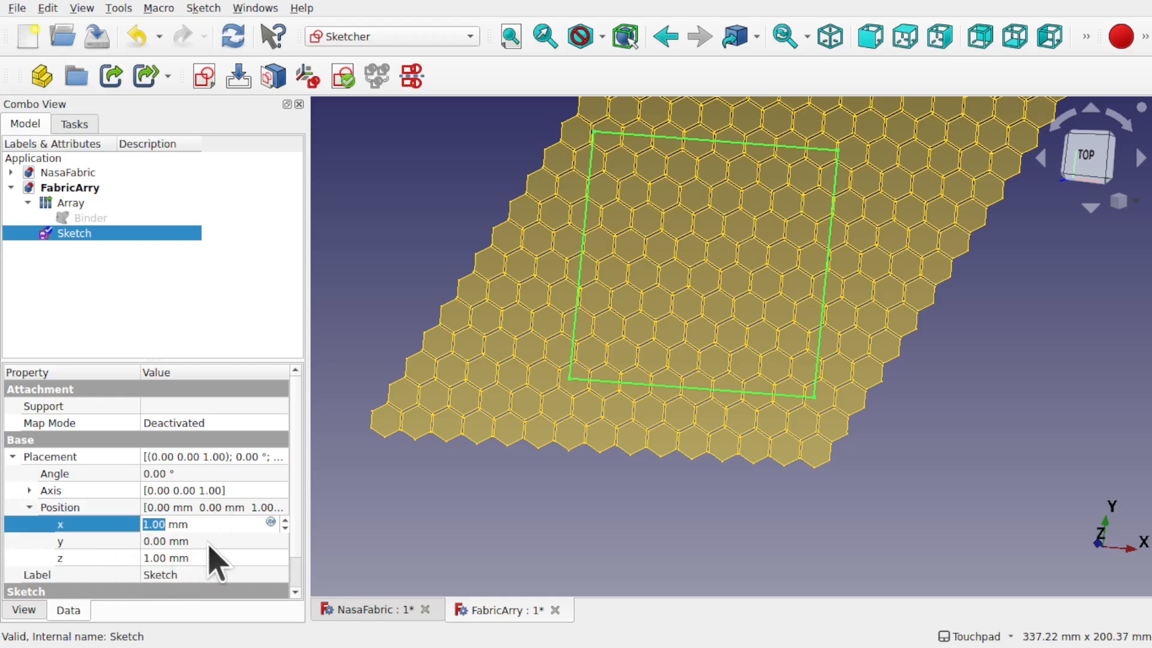
{"action": "left_click", "coordinate": [213, 542]}
{"action": "scroll", "coordinate": [213, 542], "scroll_direction": "down", "scroll_amount": 5}
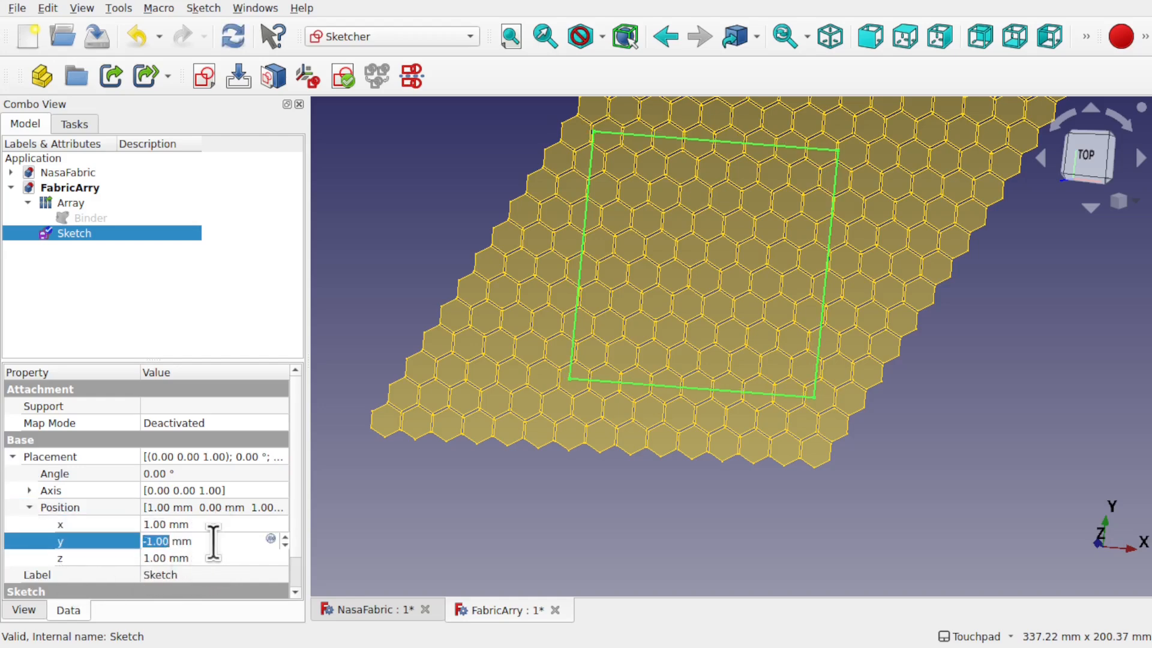
{"action": "scroll", "coordinate": [213, 541], "scroll_direction": "up", "scroll_amount": 1}
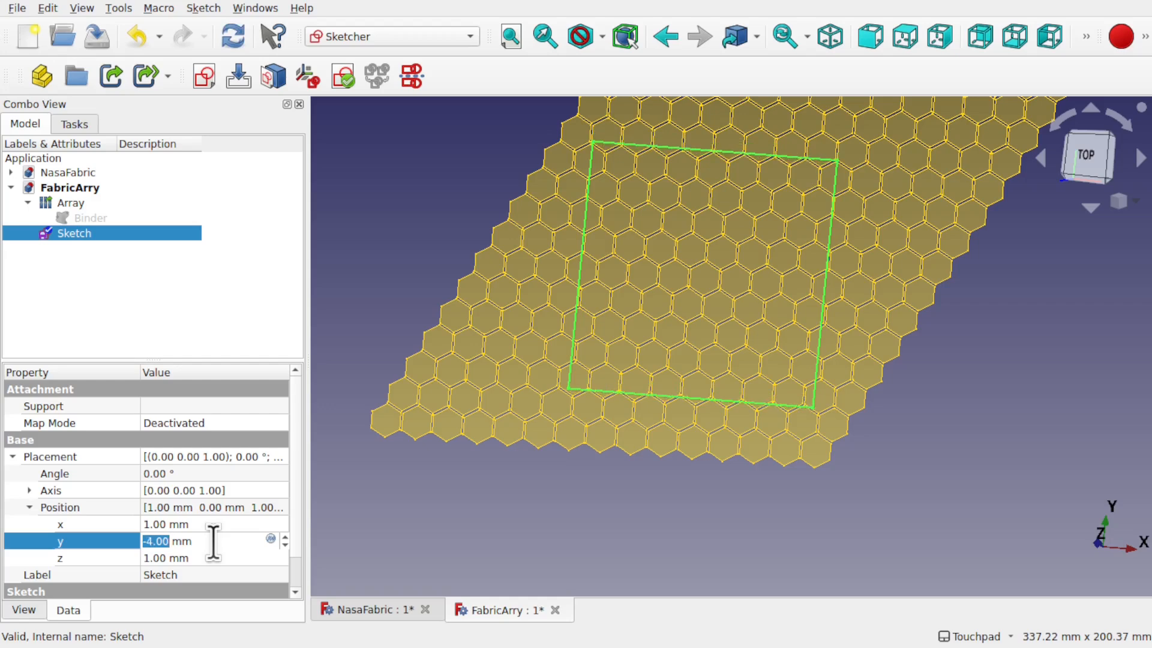
{"action": "left_click", "coordinate": [507, 503]}
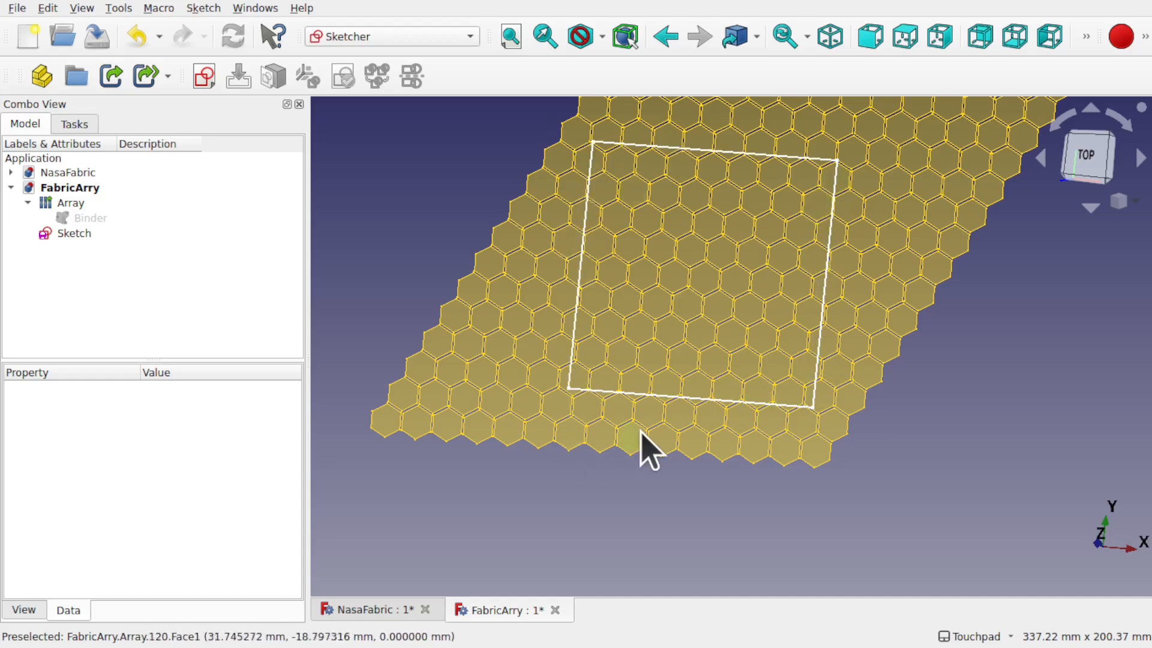
Step: Set the Array's Expand Array property to true
{"action": "scroll", "coordinate": [742, 279], "scroll_direction": "down", "scroll_amount": 2}
{"action": "scroll", "coordinate": [741, 264], "scroll_direction": "up", "scroll_amount": 2}
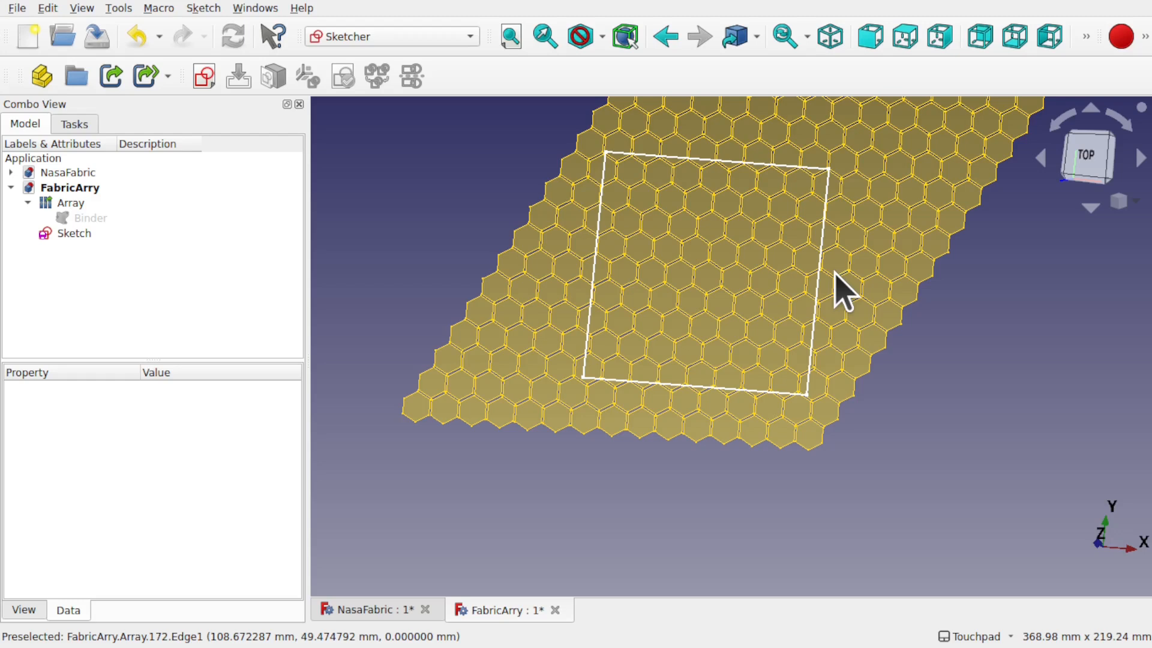
{"action": "left_click", "coordinate": [61, 203]}
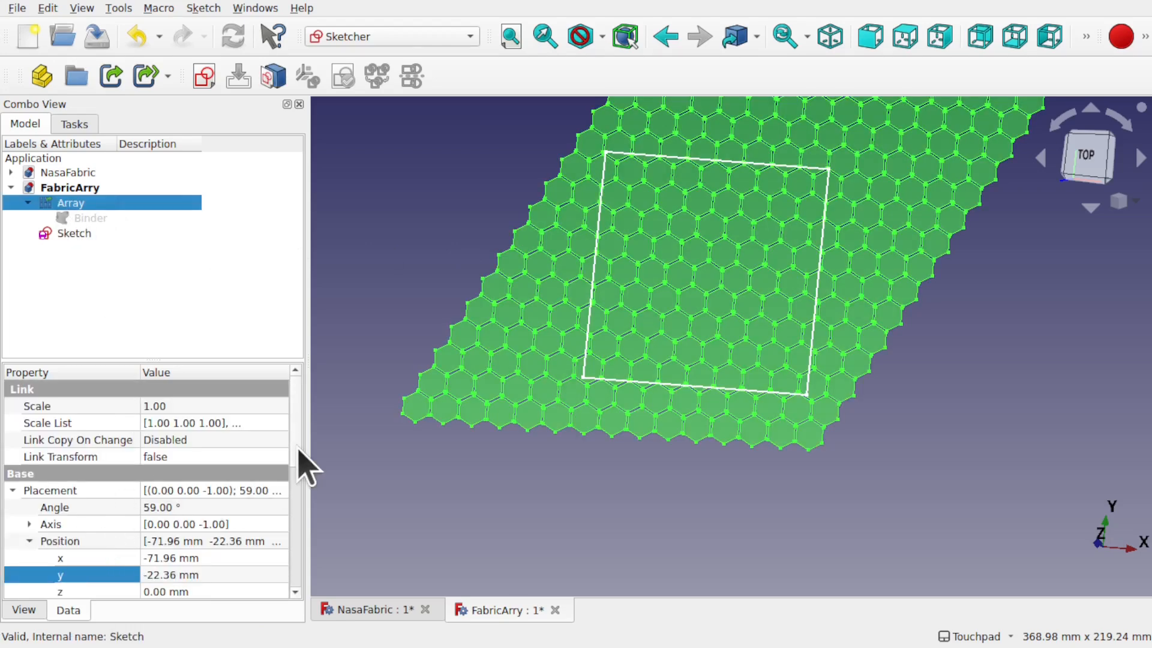
{"action": "scroll", "coordinate": [298, 456], "scroll_direction": "down", "scroll_amount": 4}
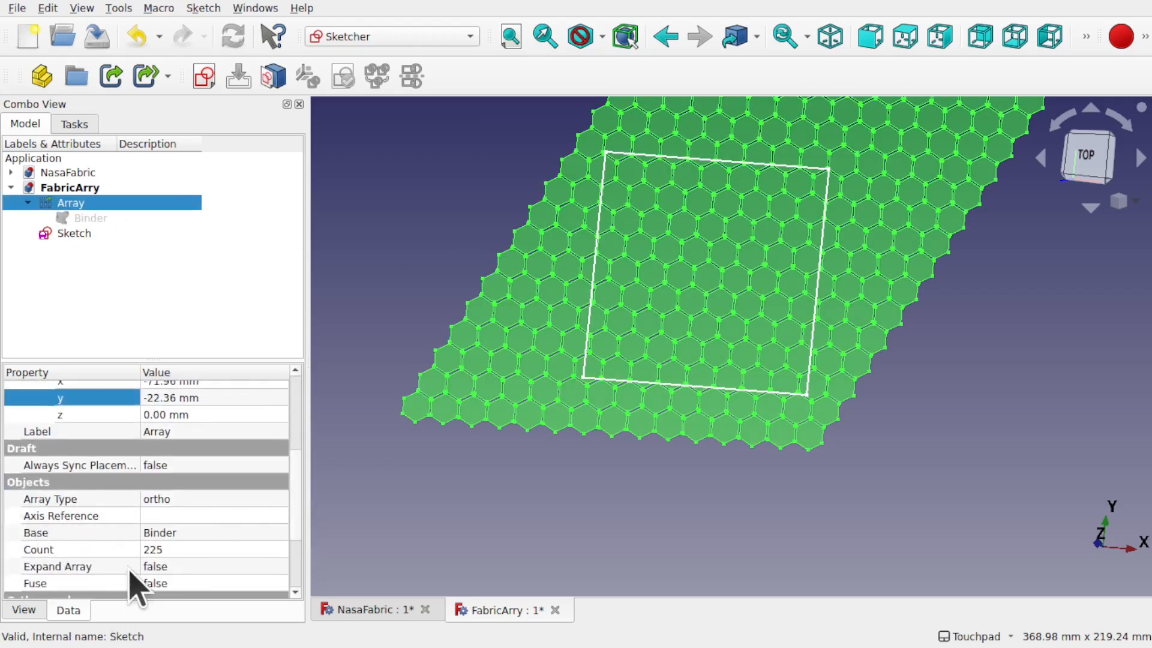
{"action": "left_click", "coordinate": [195, 567]}
{"action": "left_click", "coordinate": [198, 568]}
{"action": "left_click", "coordinate": [193, 588]}
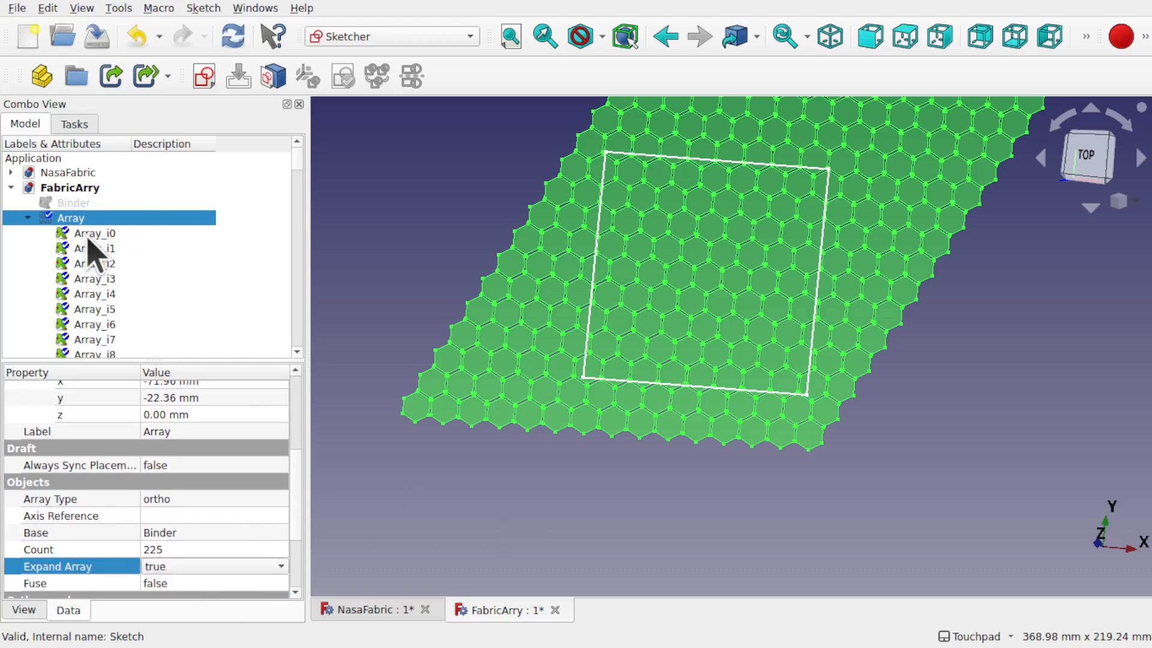
Step: Select cells Array_i0 to Array_i2, then hide the bottom-left hexagon as a test
{"action": "left_click", "coordinate": [94, 234]}
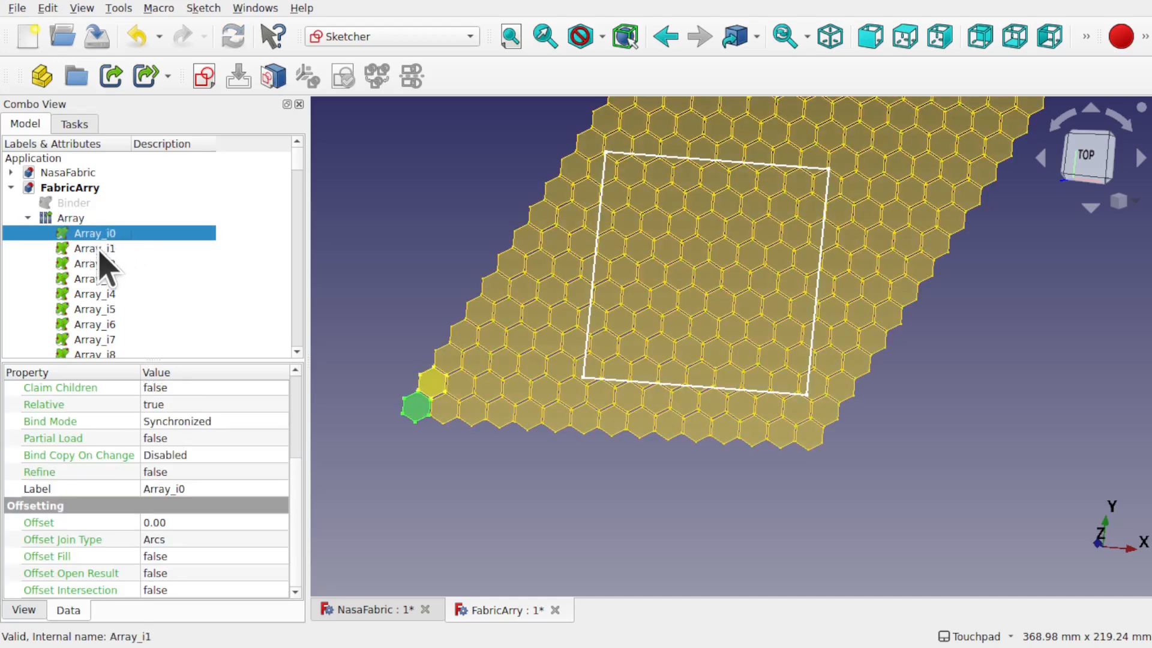
{"action": "left_click", "coordinate": [100, 249]}
{"action": "left_click", "coordinate": [107, 264]}
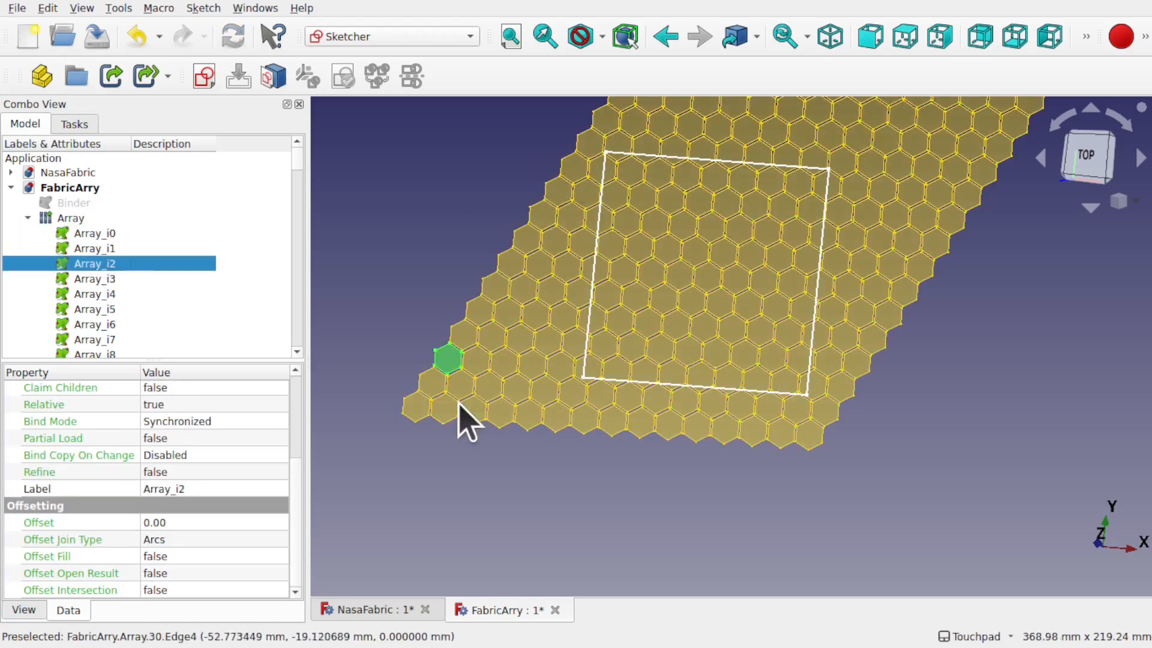
{"action": "left_click", "coordinate": [418, 414]}
{"action": "key", "text": "space"}
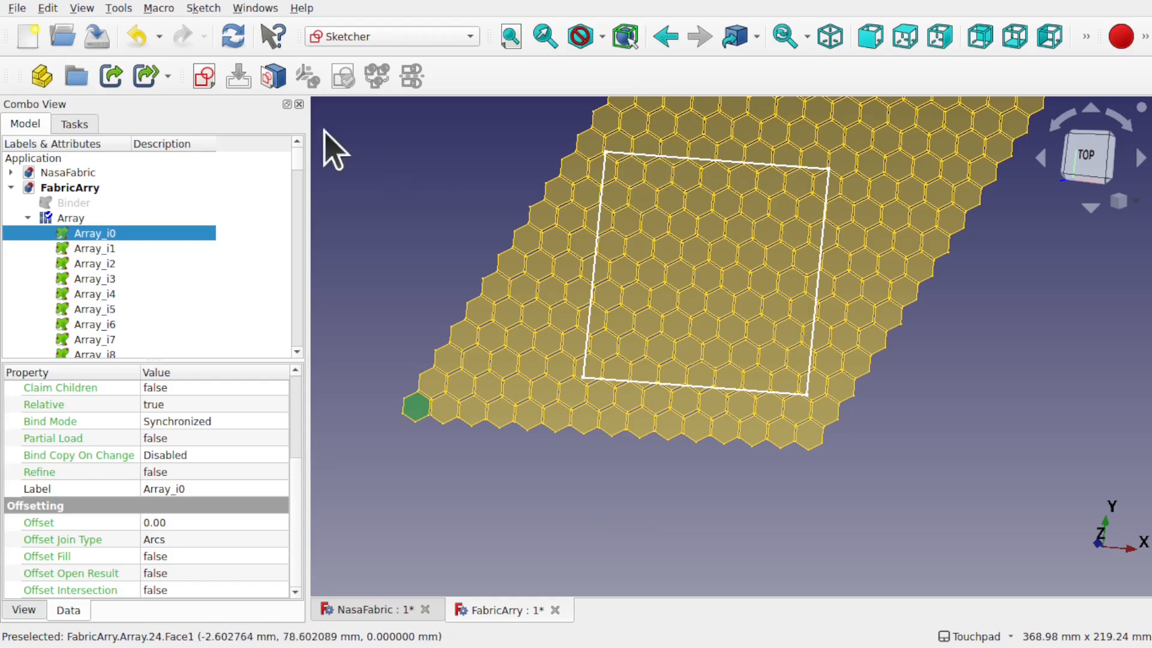
Step: Box-select the hexagons left of the square and hide them
{"action": "left_click", "coordinate": [48, 8]}
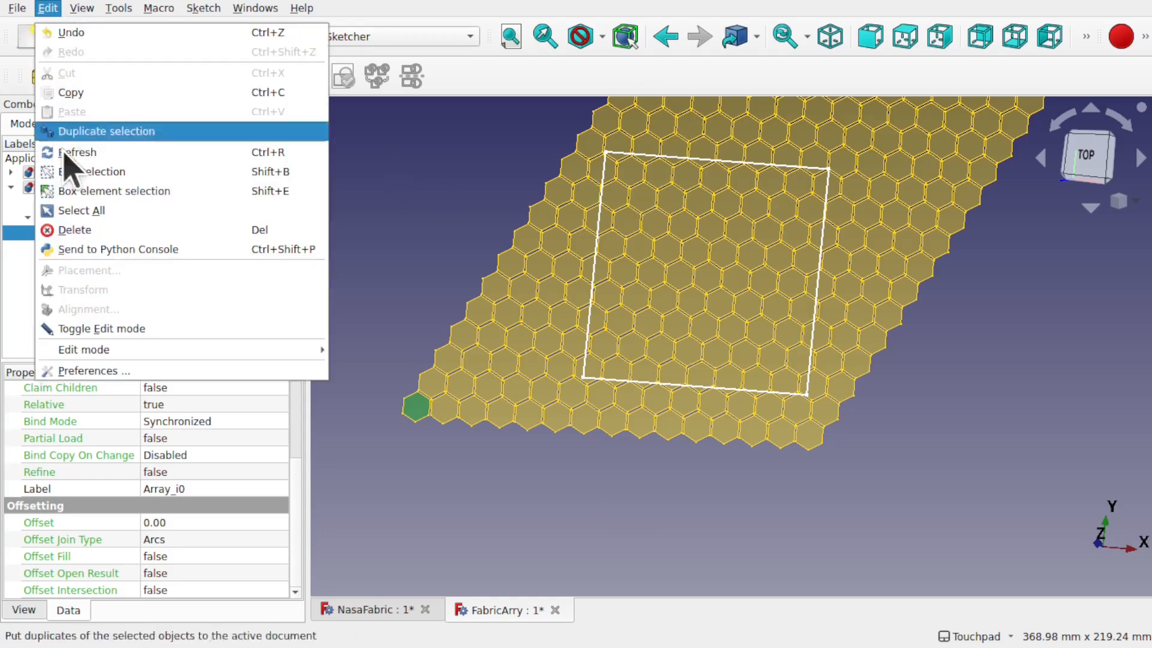
{"action": "left_click", "coordinate": [129, 173]}
{"action": "left_click_drag", "start_coordinate": [412, 197], "coordinate": [578, 455]}
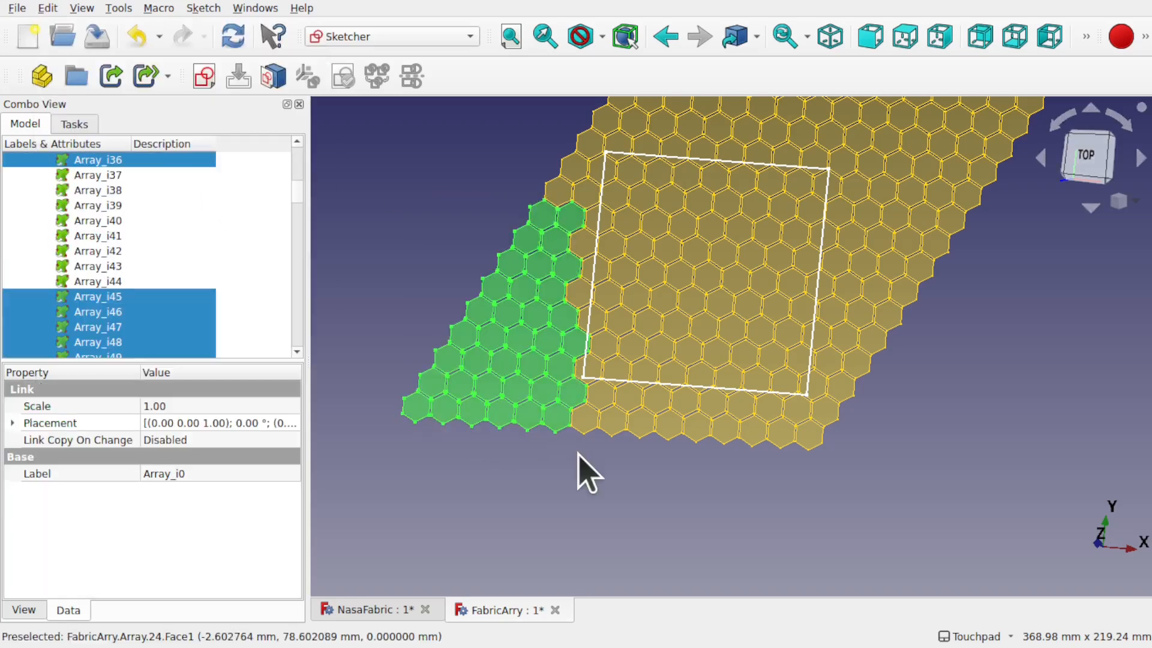
{"action": "key", "text": "space"}
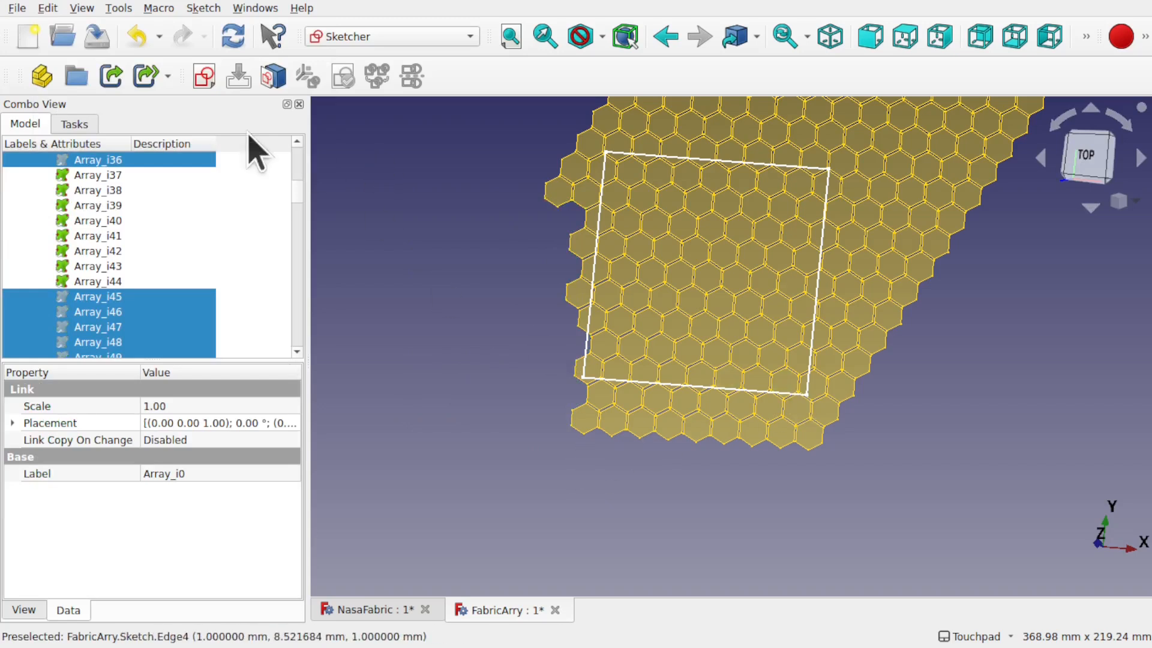
Step: Rotate the top view with the navigation cube until the square sits level
{"action": "left_click", "coordinate": [48, 9]}
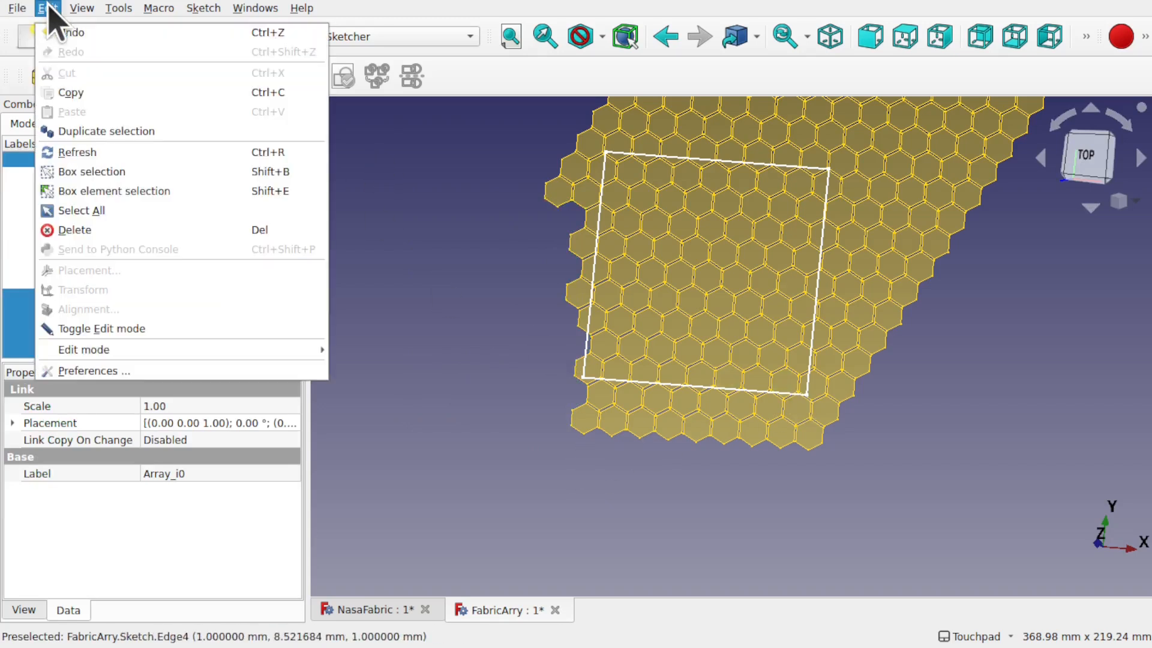
{"action": "left_click", "coordinate": [119, 173]}
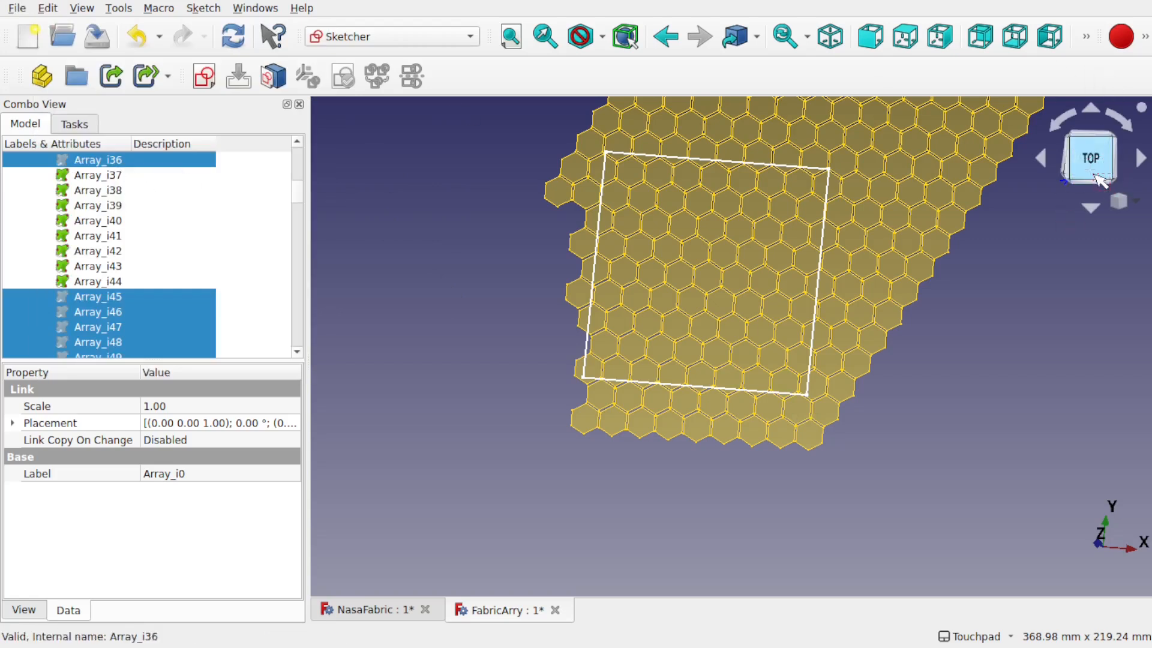
{"action": "left_click", "coordinate": [1063, 133]}
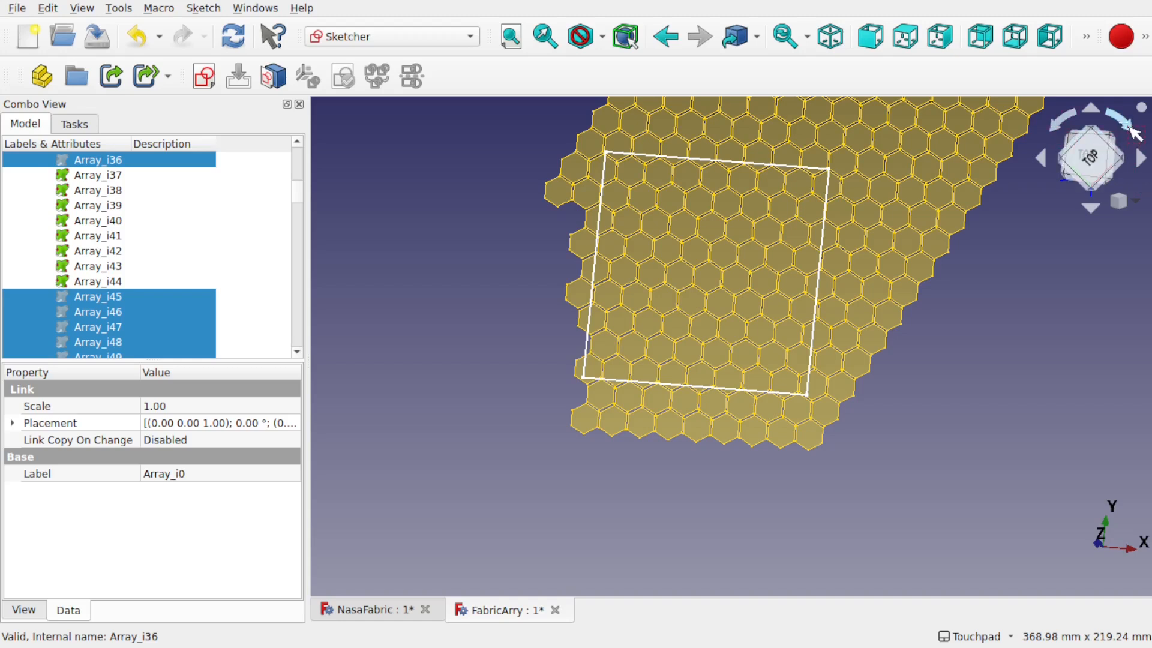
{"action": "left_click", "coordinate": [1134, 133]}
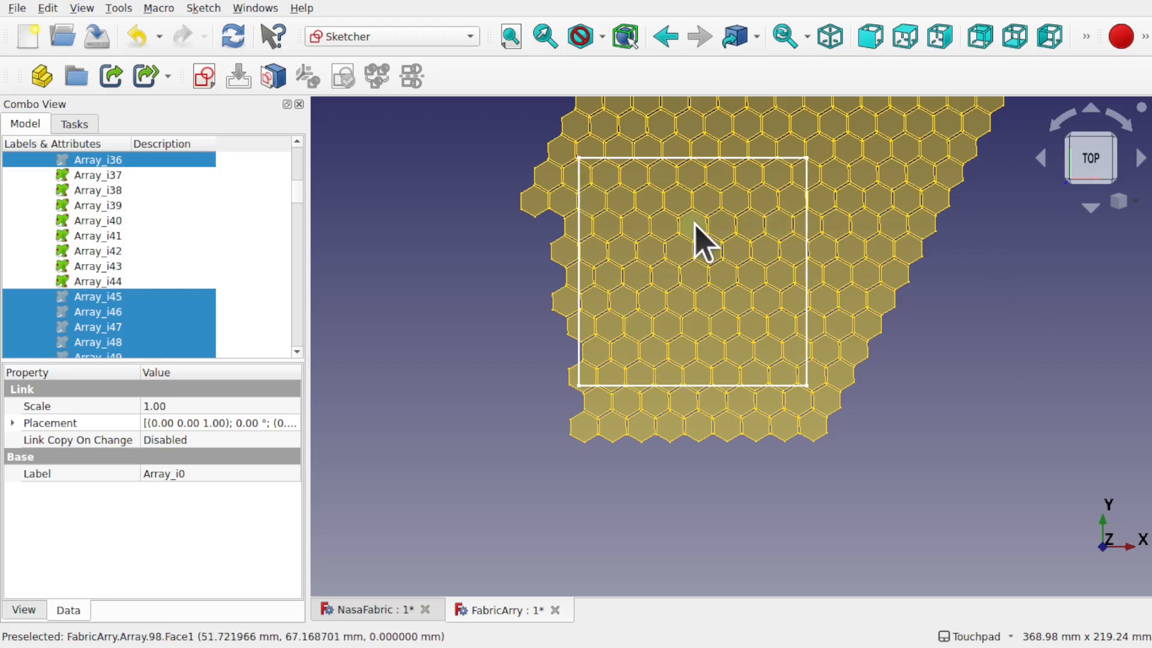
{"action": "left_click", "coordinate": [48, 9]}
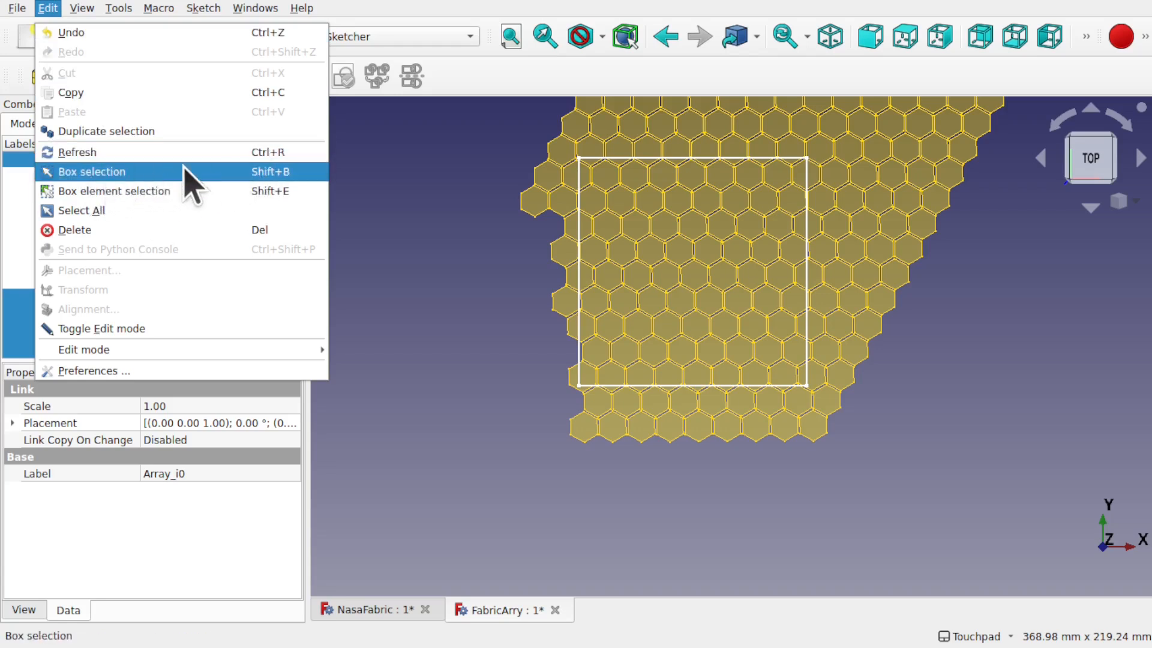
Step: Box-select every cell inside the square outline and hide them
{"action": "key", "text": "Escape"}
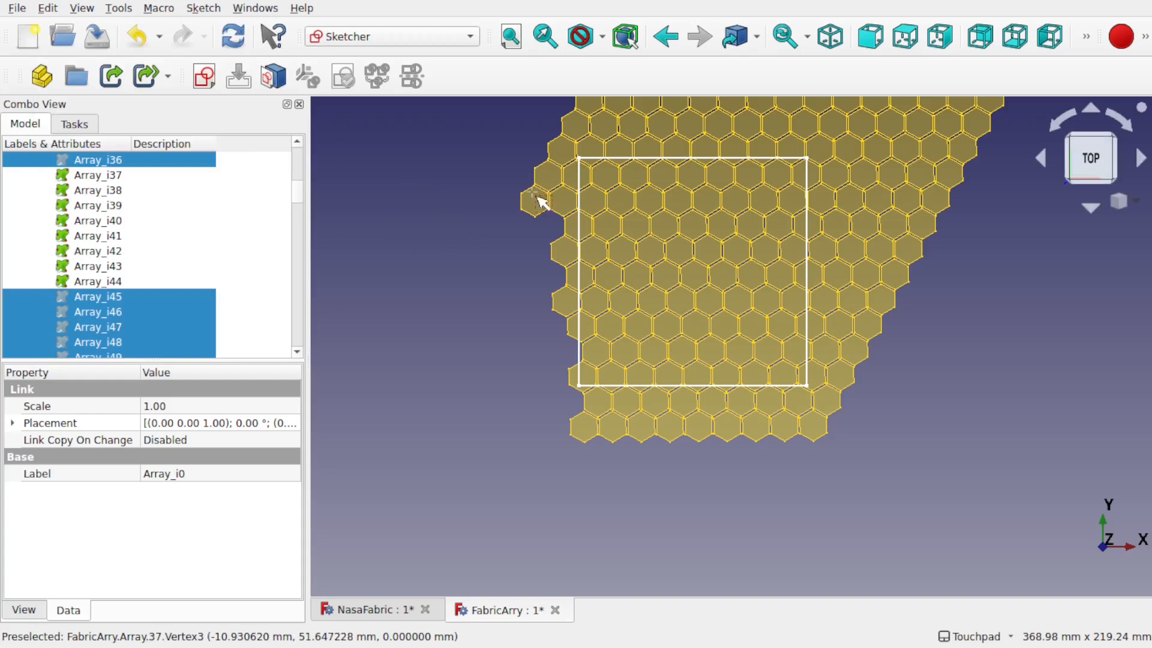
{"action": "left_click_drag", "start_coordinate": [586, 165], "coordinate": [804, 384]}
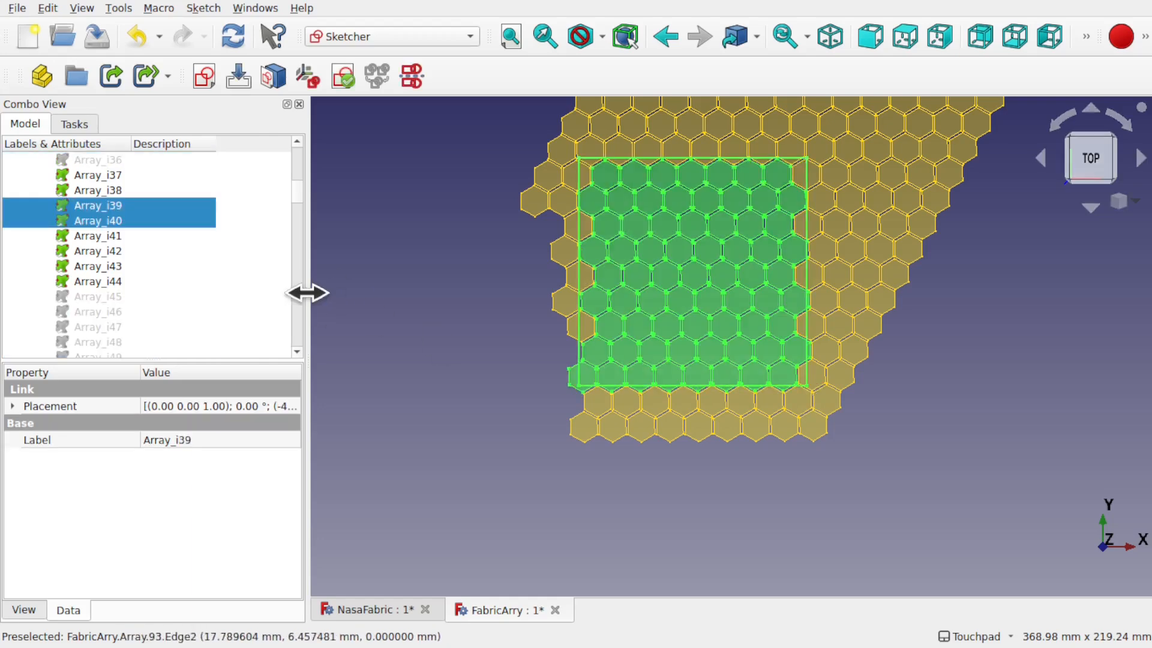
{"action": "scroll", "coordinate": [300, 245], "scroll_direction": "up", "scroll_amount": 10}
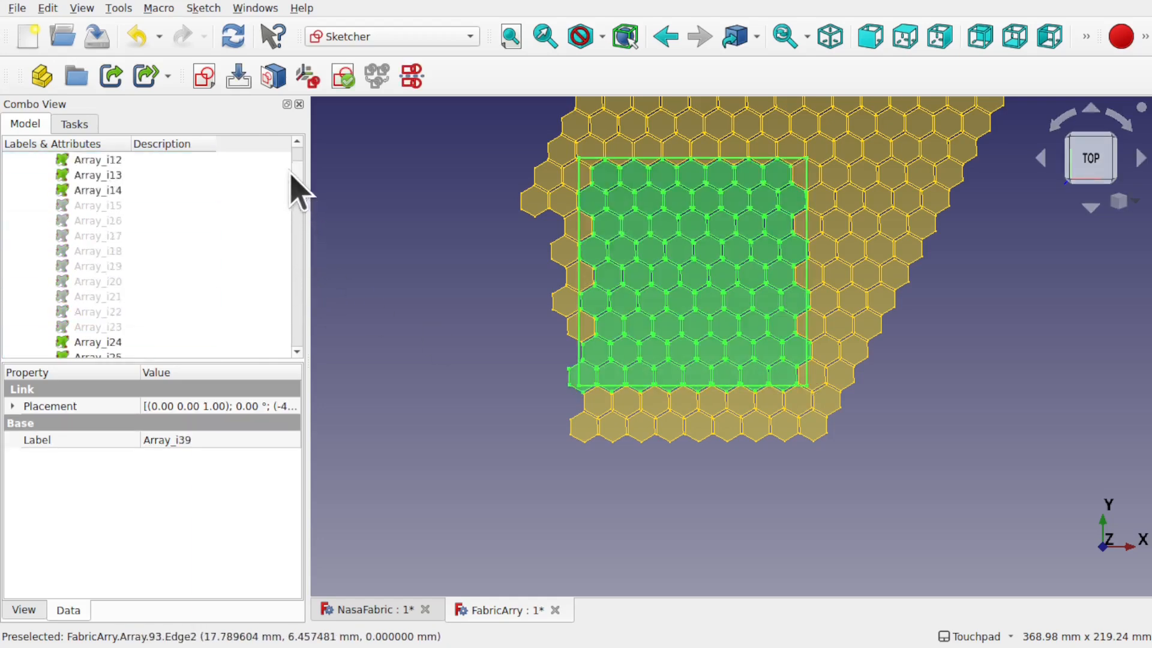
{"action": "scroll", "coordinate": [290, 174], "scroll_direction": "up", "scroll_amount": 2}
{"action": "scroll", "coordinate": [290, 201], "scroll_direction": "down", "scroll_amount": 20}
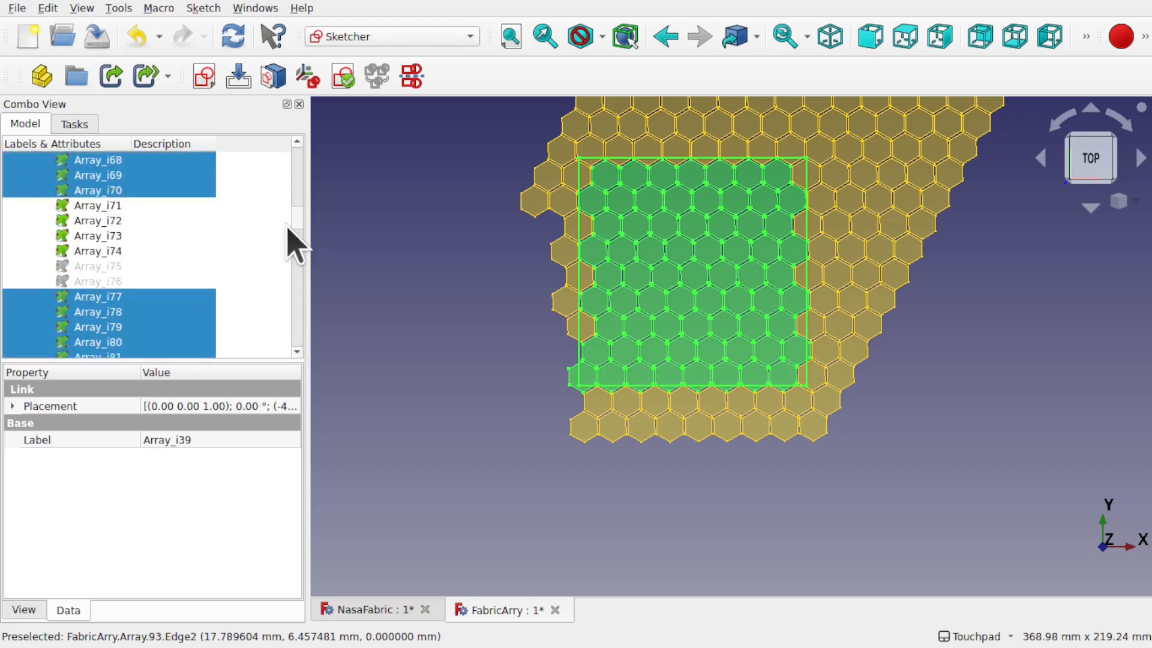
{"action": "scroll", "coordinate": [286, 227], "scroll_direction": "up", "scroll_amount": 16}
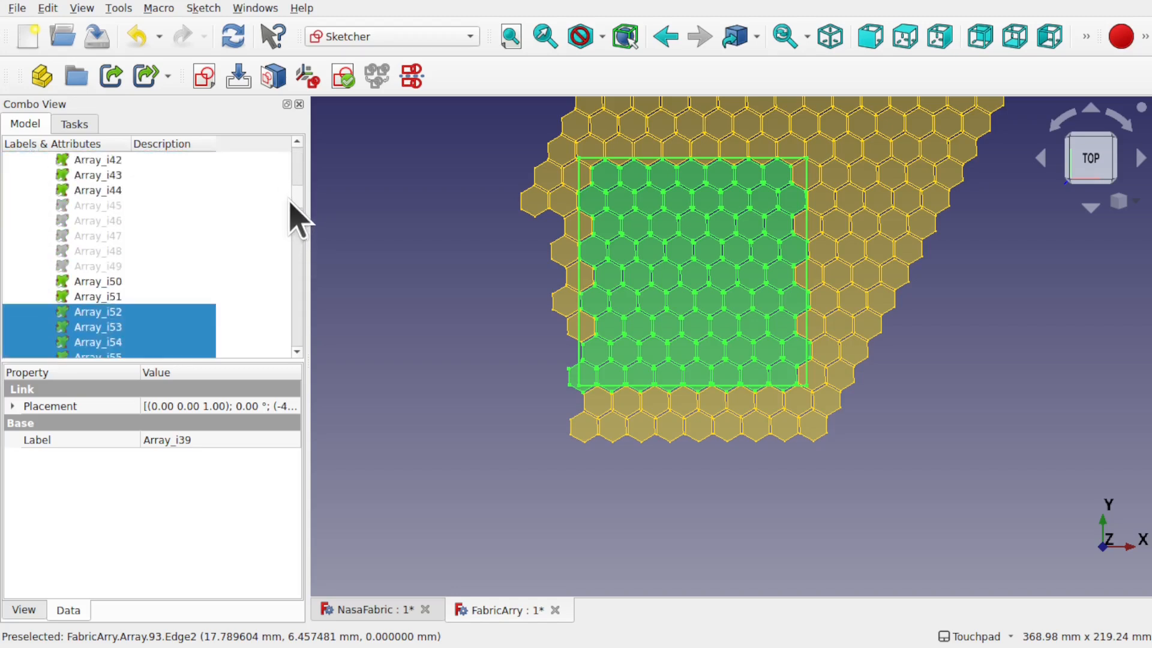
{"action": "scroll", "coordinate": [297, 192], "scroll_direction": "up", "scroll_amount": 10}
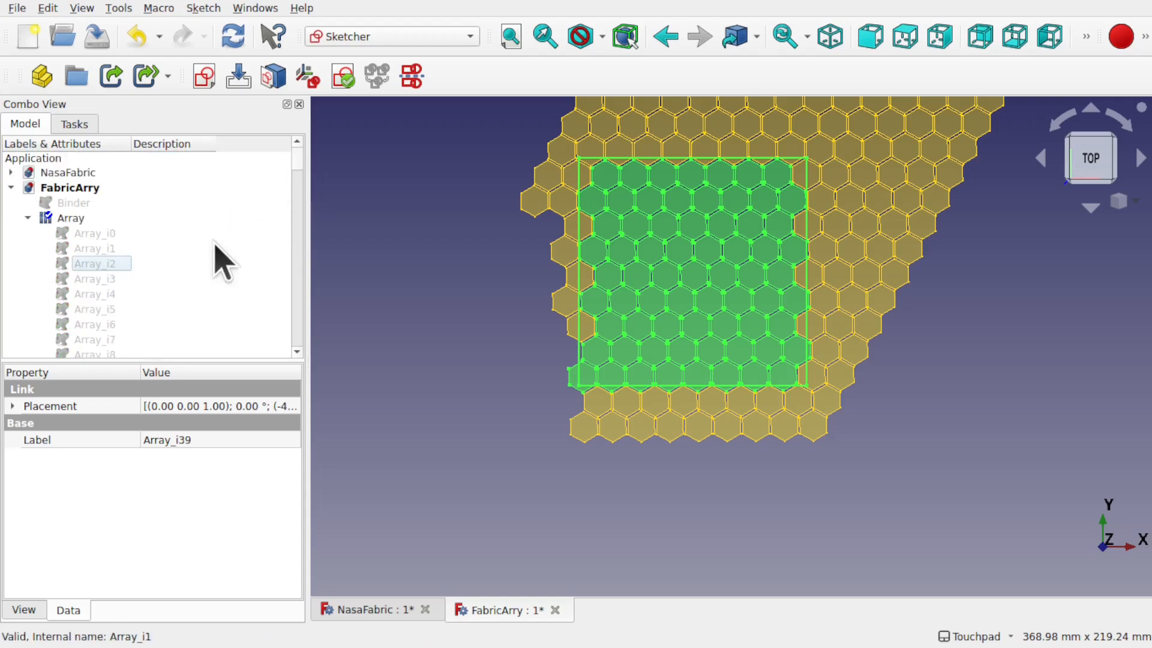
{"action": "key", "text": "Delete"}
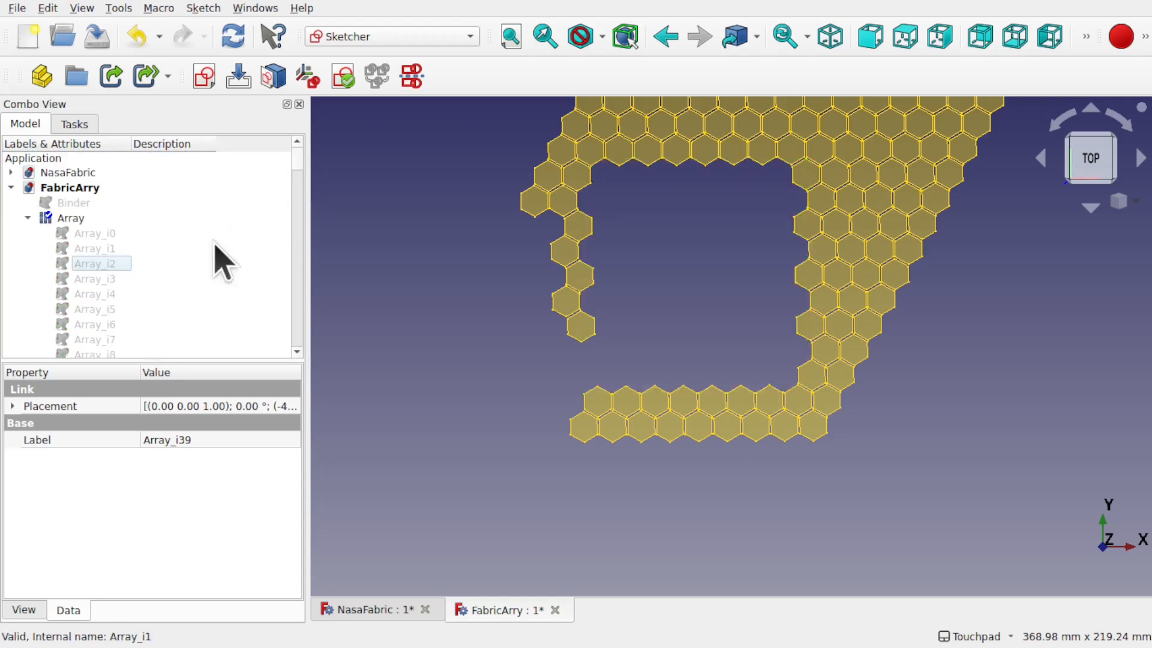
Step: Select Array_i0 through Array_i224 and invert their visibility, showing only in-square cells
{"action": "left_click", "coordinate": [98, 234]}
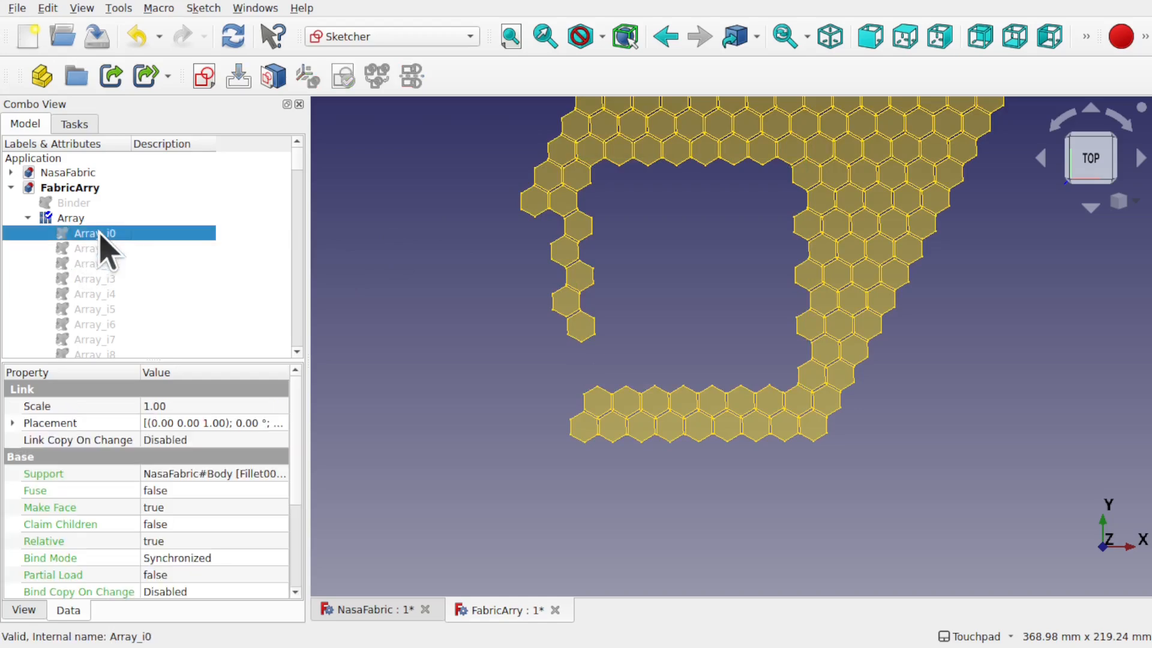
{"action": "left_click_drag", "start_coordinate": [294, 163], "coordinate": [289, 345]}
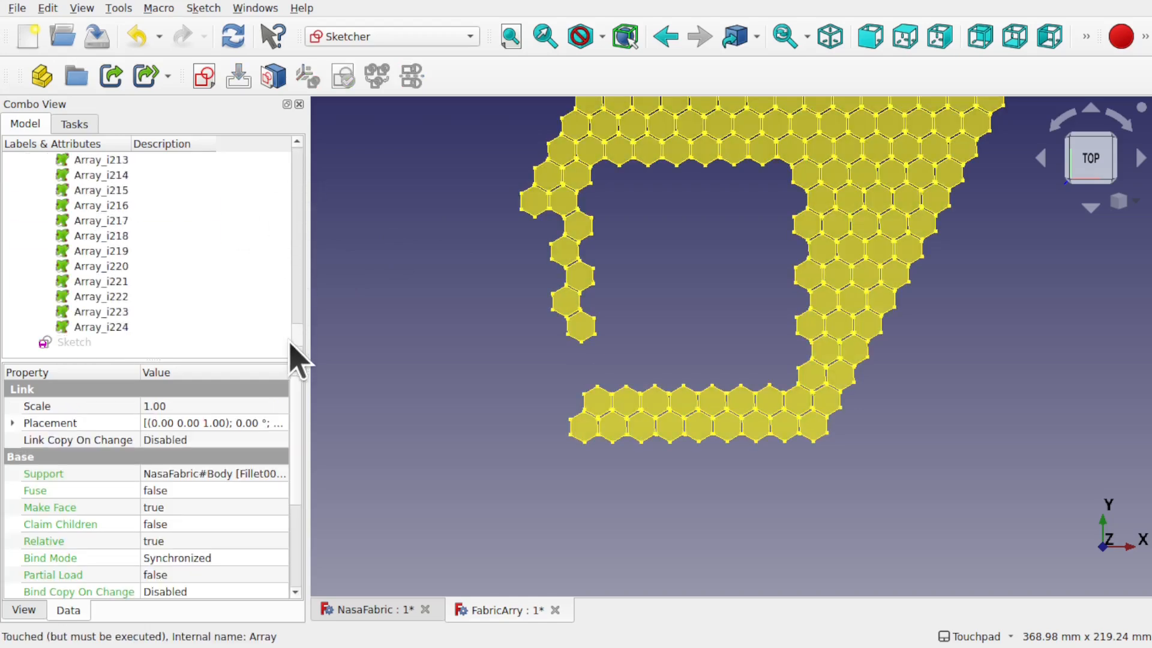
{"action": "left_click", "coordinate": [112, 327], "text": "shift"}
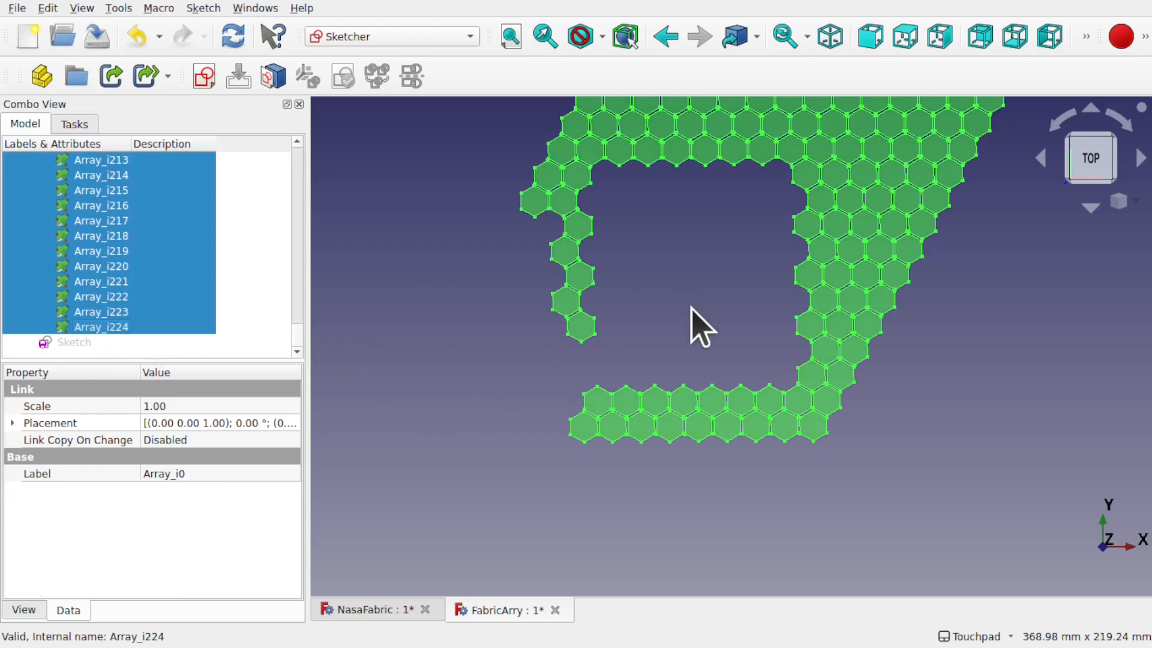
{"action": "key", "text": "space"}
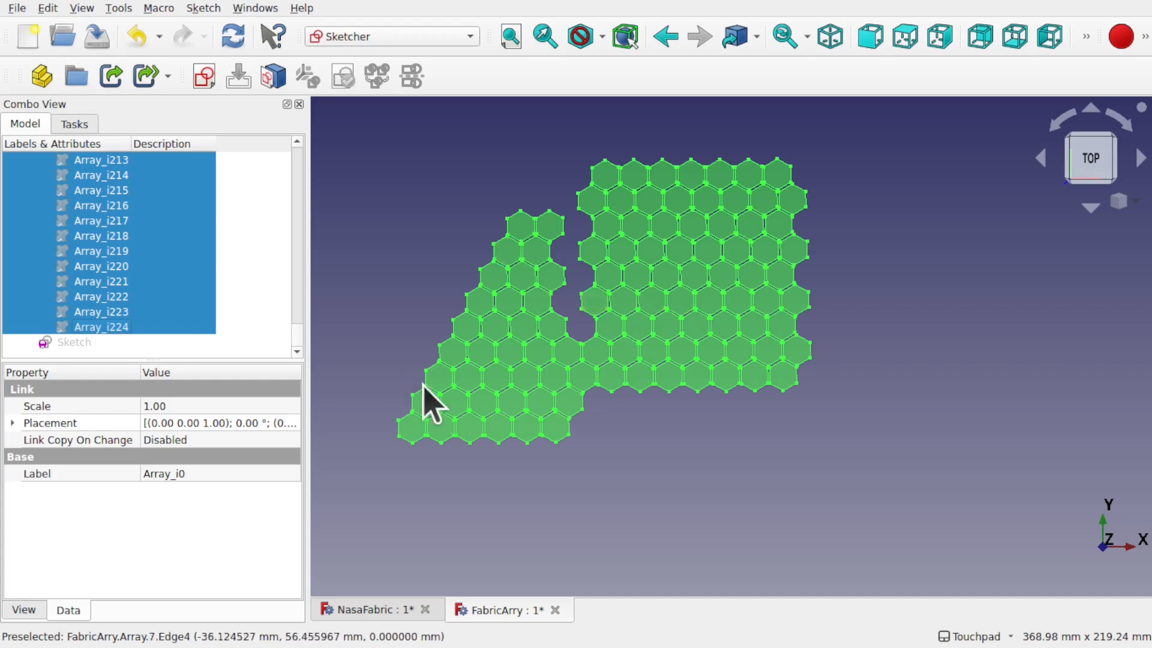
Step: Clear the selection and select the square Sketch in the tree
{"action": "left_click", "coordinate": [647, 451]}
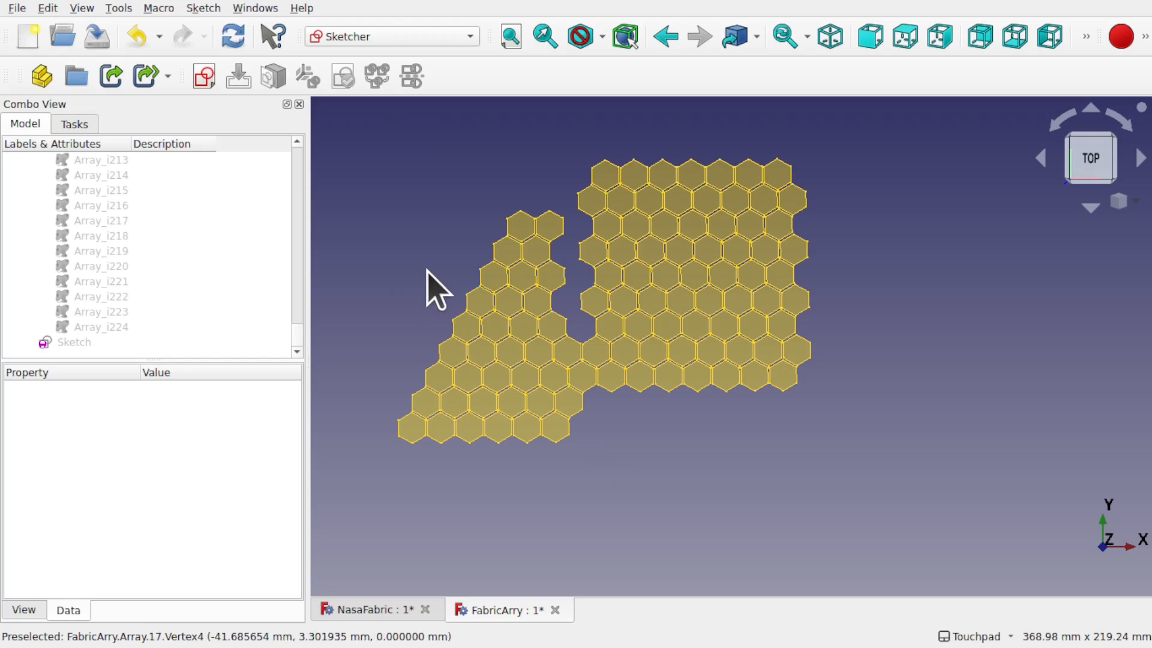
{"action": "scroll", "coordinate": [304, 206], "scroll_direction": "up", "scroll_amount": 13}
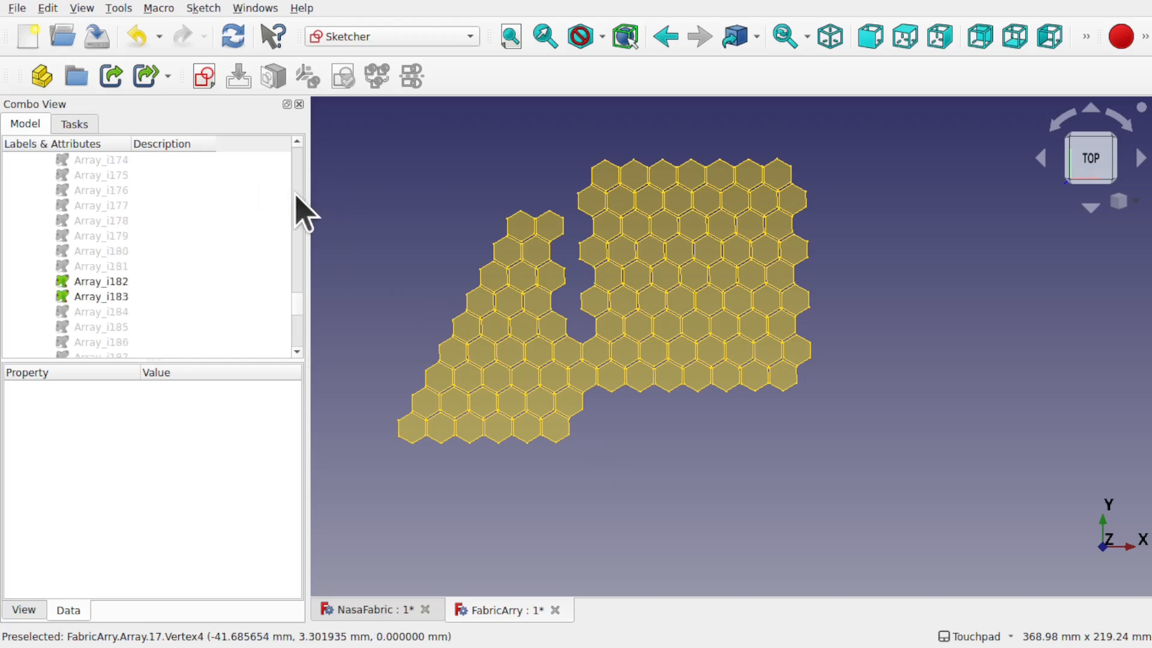
{"action": "mouse_move", "coordinate": [295, 311]}
{"action": "left_mouse_down"}
{"action": "mouse_move", "coordinate": [286, 154]}
{"action": "mouse_move", "coordinate": [287, 351]}
{"action": "left_mouse_up"}
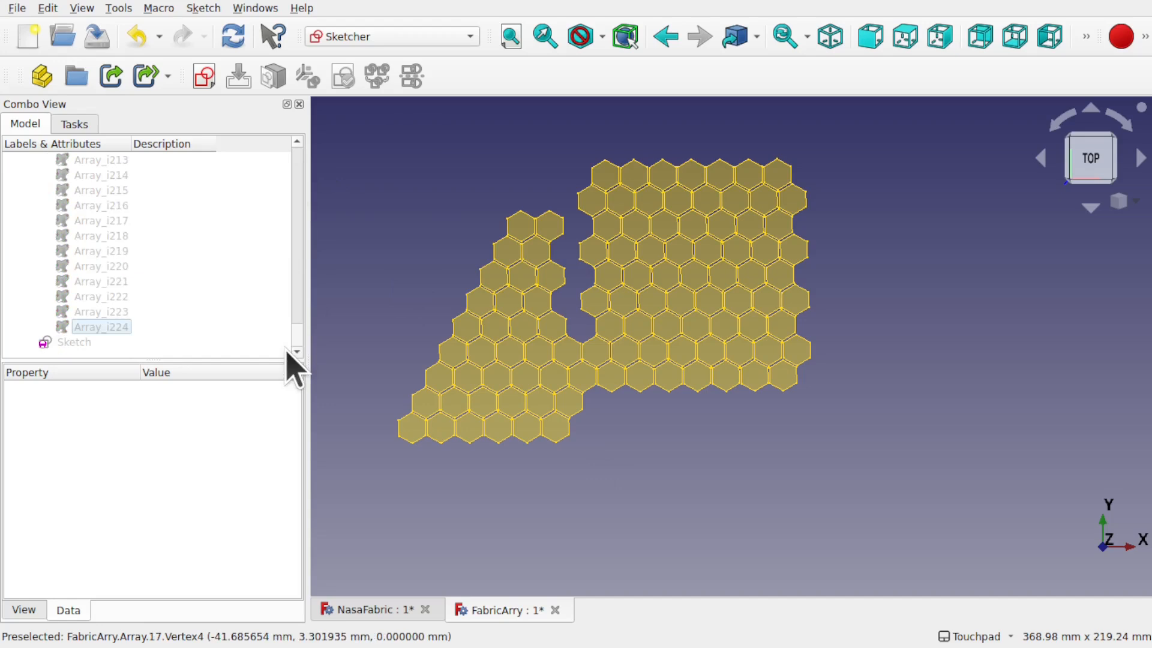
{"action": "left_click", "coordinate": [73, 343]}
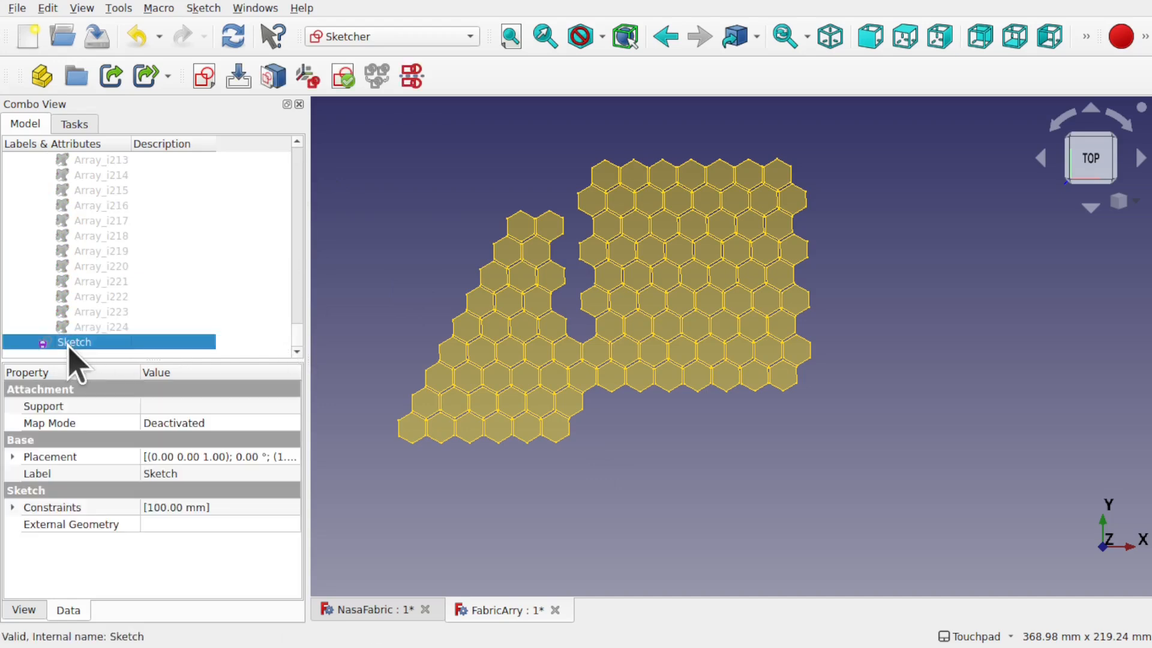
Step: Hide the leftover triangular patch and the stray cell at the square's lower left
{"action": "left_click", "coordinate": [390, 202]}
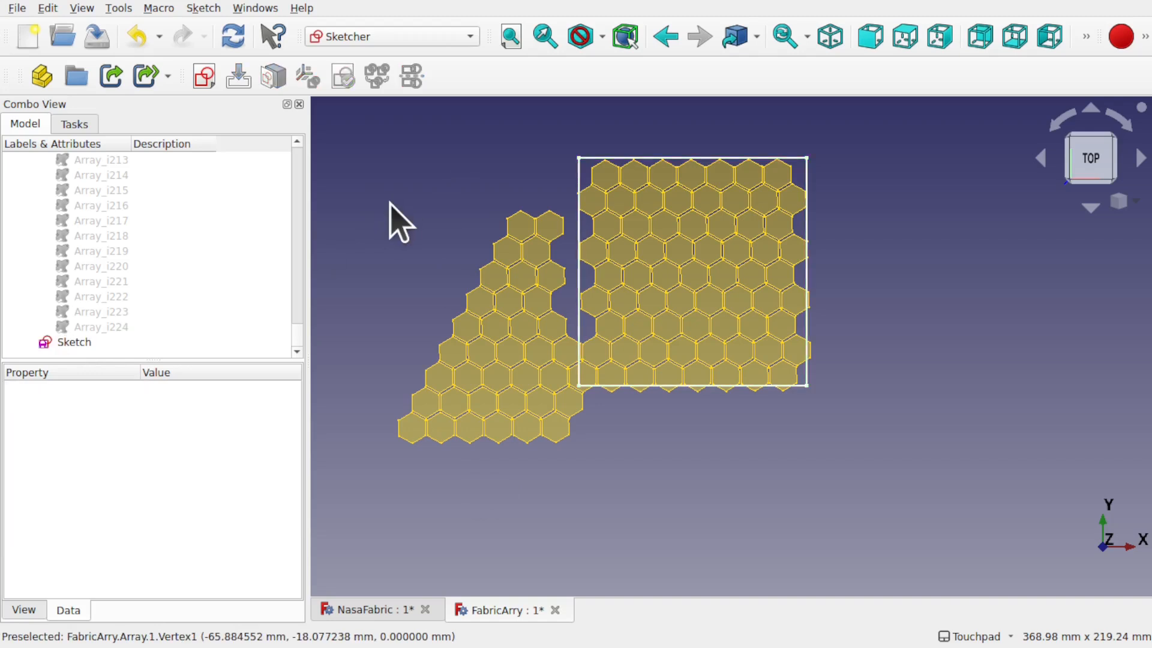
{"action": "left_click_drag", "start_coordinate": [365, 164], "coordinate": [574, 492]}
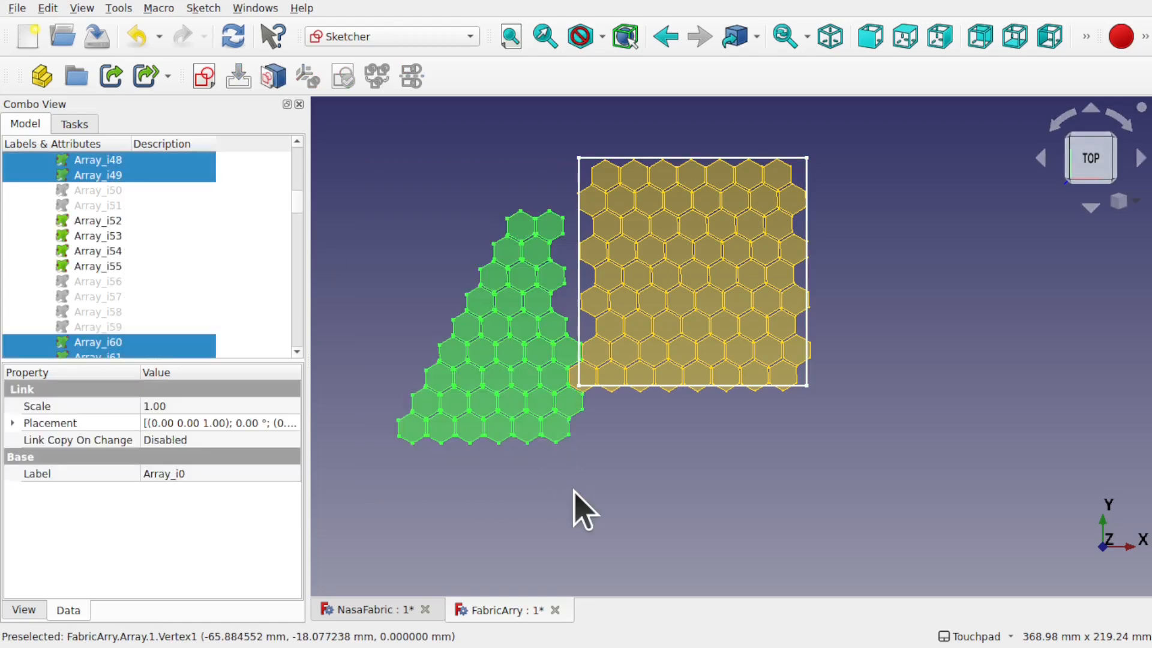
{"action": "key", "text": "space"}
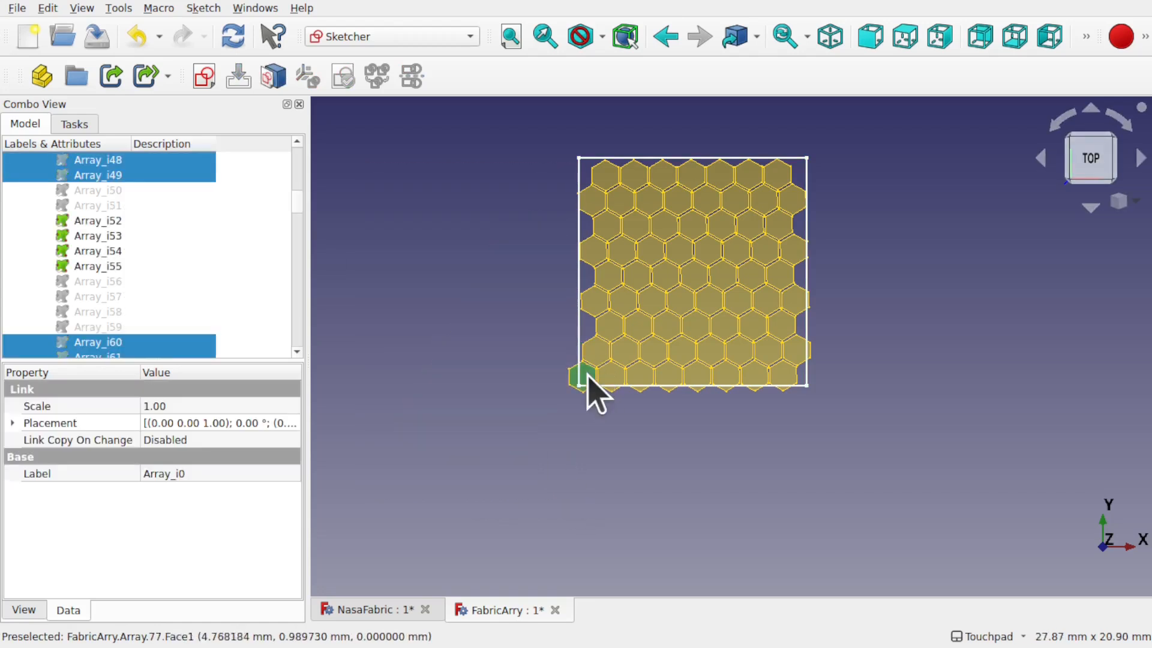
{"action": "left_click", "coordinate": [588, 375]}
{"action": "key", "text": "space"}
Step: Hide the square Sketch outline and view the hex patch at an angle
{"action": "left_click", "coordinate": [793, 423]}
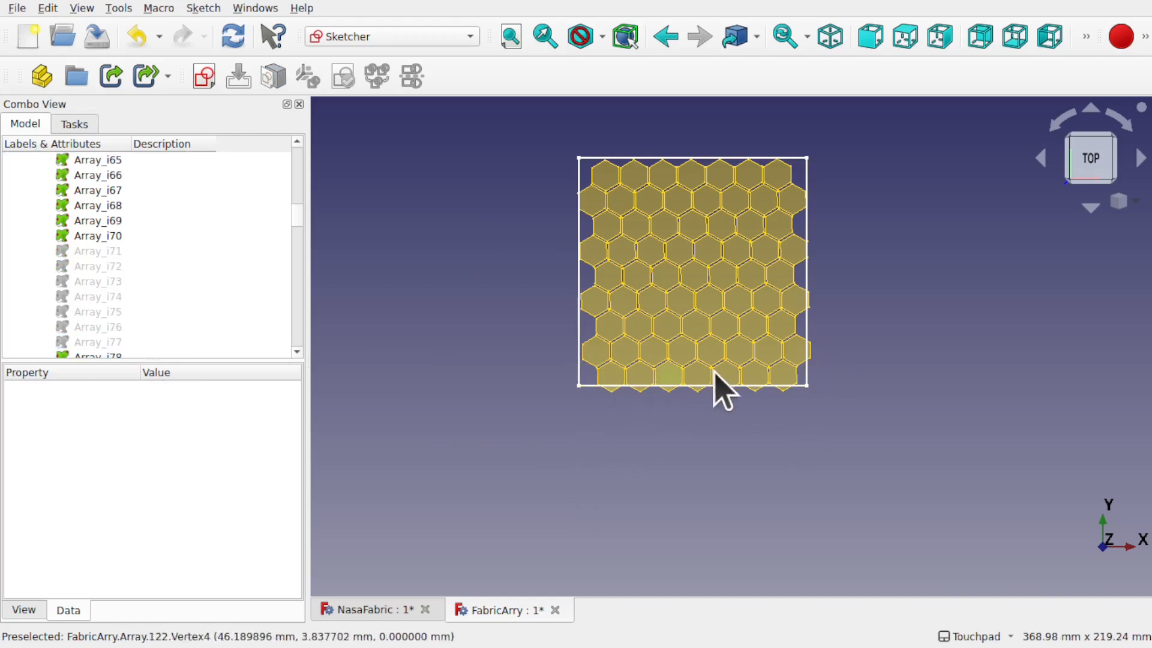
{"action": "left_click", "coordinate": [805, 383]}
{"action": "key", "text": "space"}
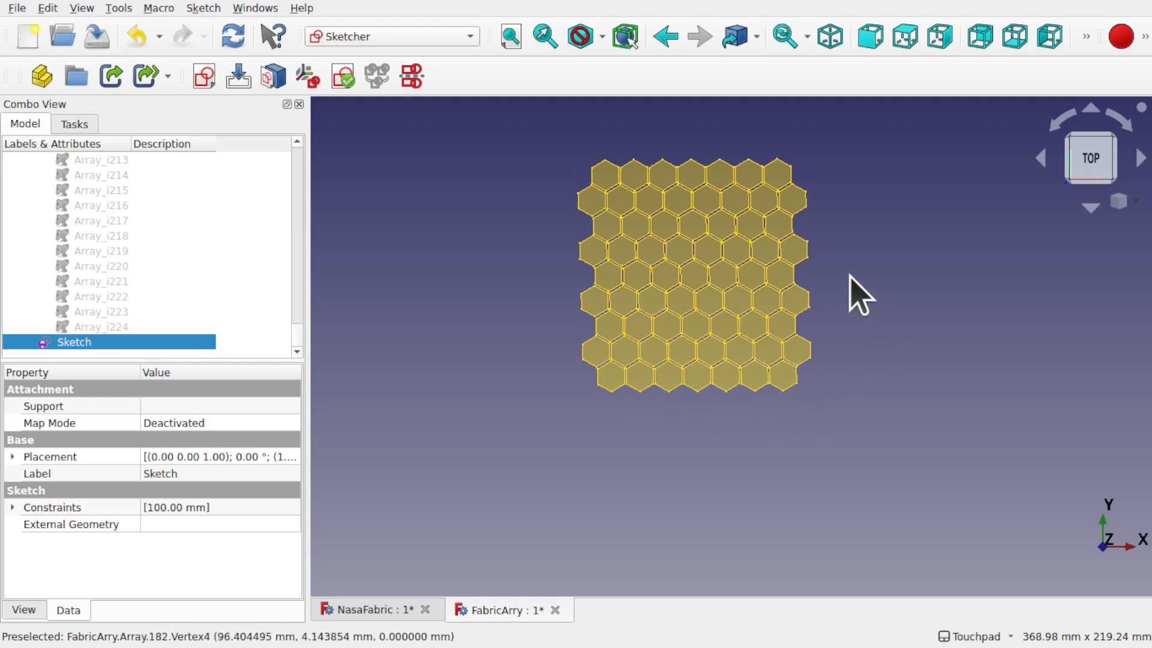
{"action": "middle_click_drag", "start_coordinate": [852, 256], "coordinate": [867, 335], "text": "shift"}
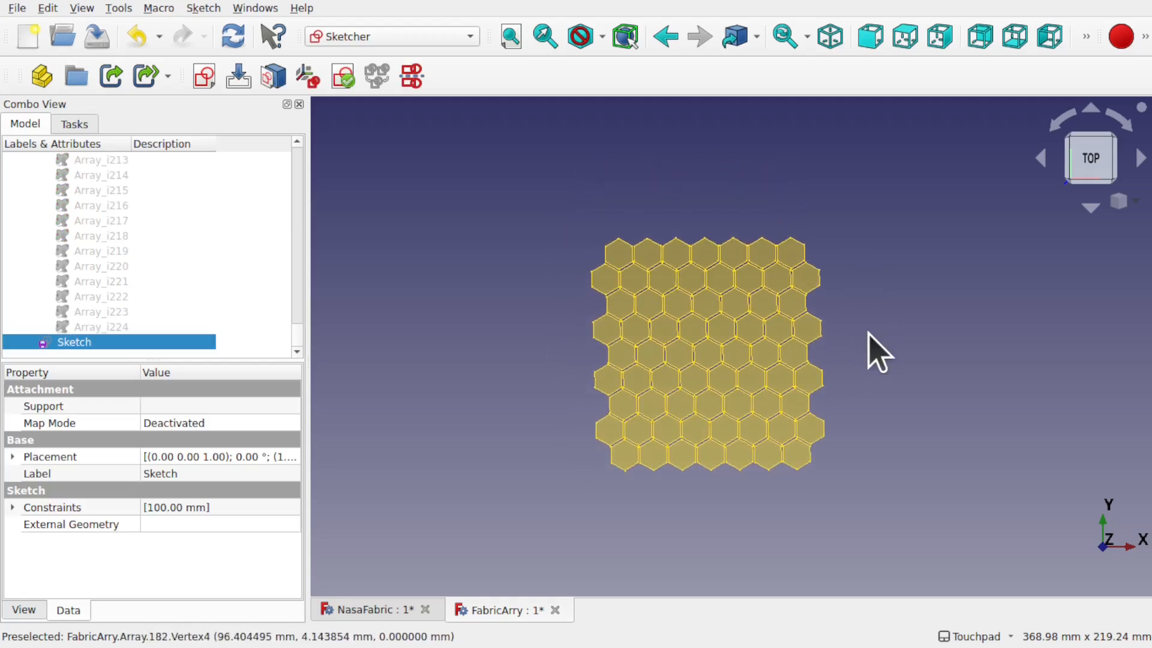
{"action": "left_click", "coordinate": [868, 332]}
{"action": "mouse_move", "coordinate": [735, 353]}
{"action": "middle_mouse_down", "text": "alt"}
{"action": "mouse_move", "coordinate": [722, 303]}
{"action": "mouse_move", "coordinate": [750, 214]}
{"action": "mouse_move", "coordinate": [659, 290]}
{"action": "middle_mouse_up", "text": "alt"}
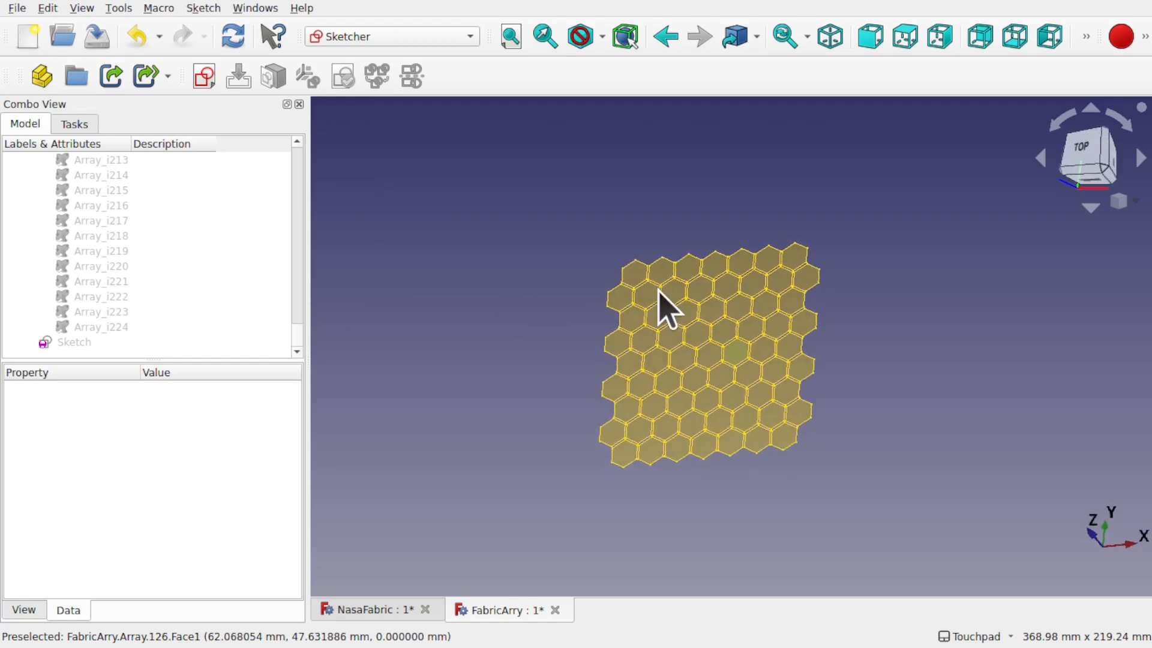
Step: Save the FabricArry document along with its dependent NasaFabric file
{"action": "left_click", "coordinate": [369, 612]}
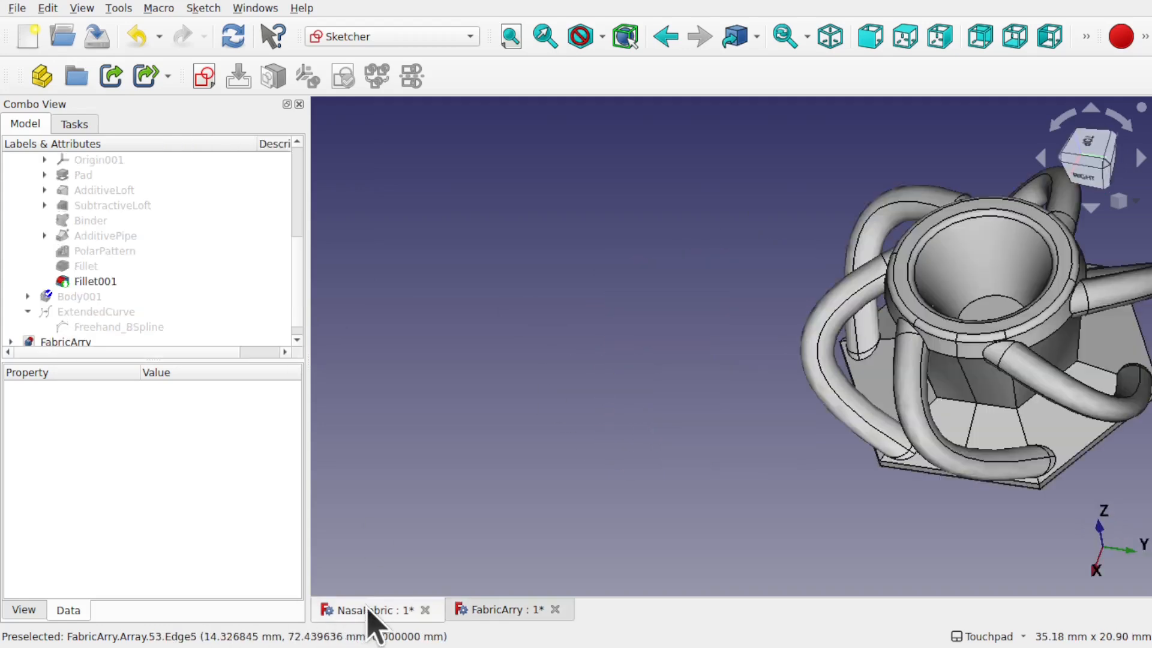
{"action": "left_click", "coordinate": [494, 612]}
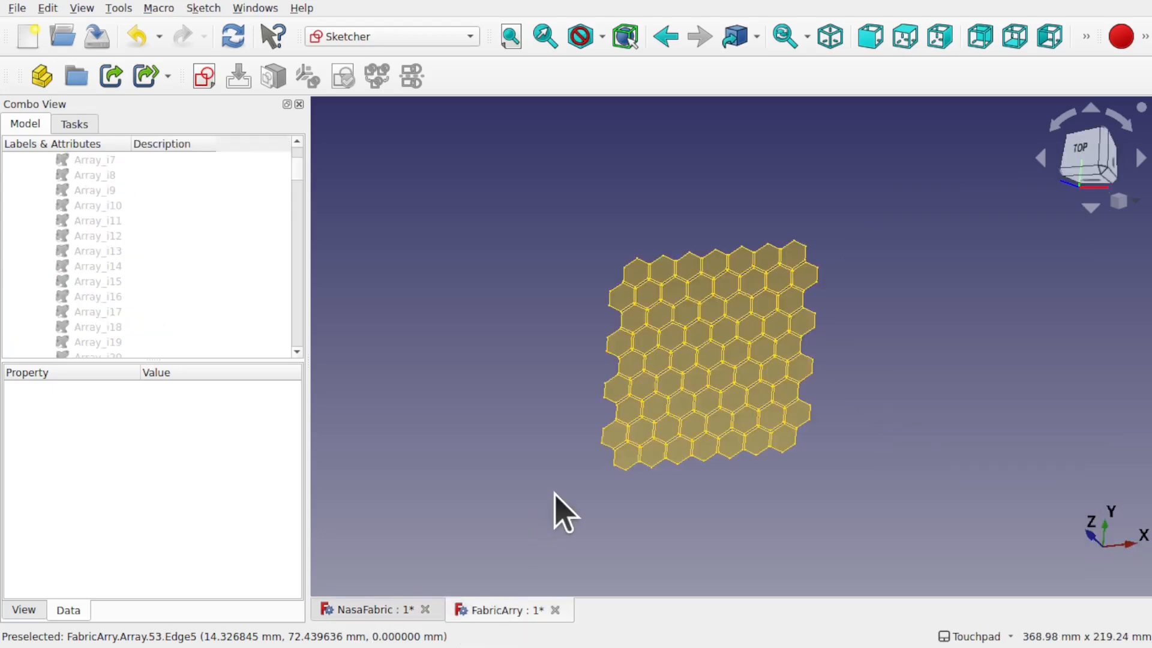
{"action": "key", "text": "ctrl+s"}
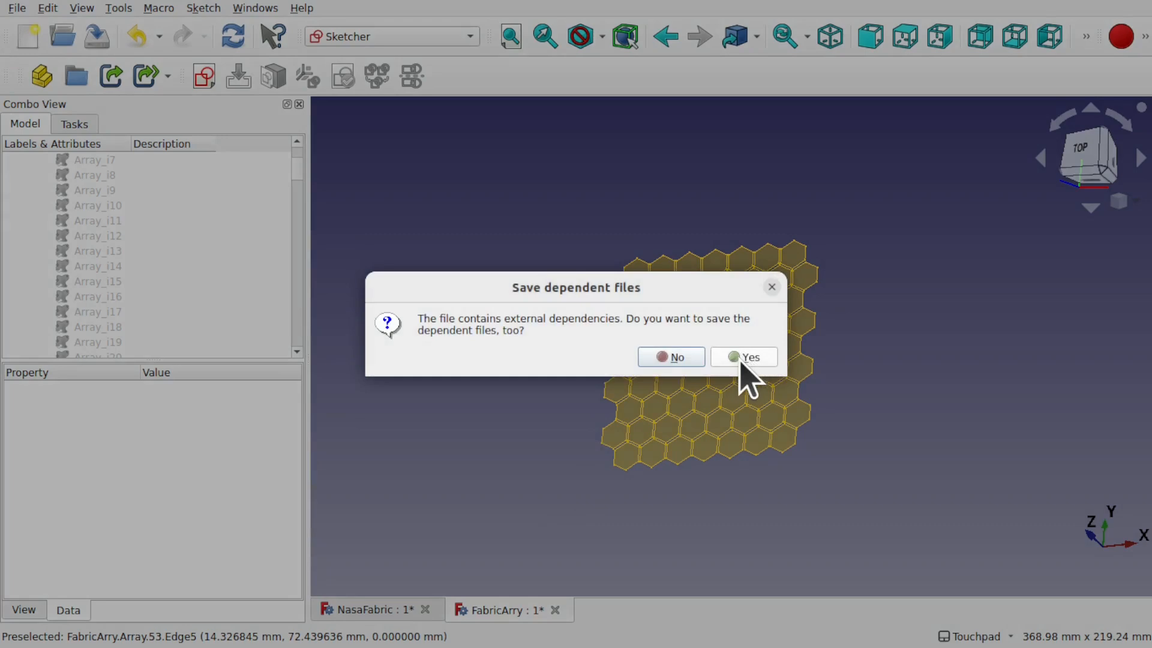
{"action": "left_click", "coordinate": [744, 358]}
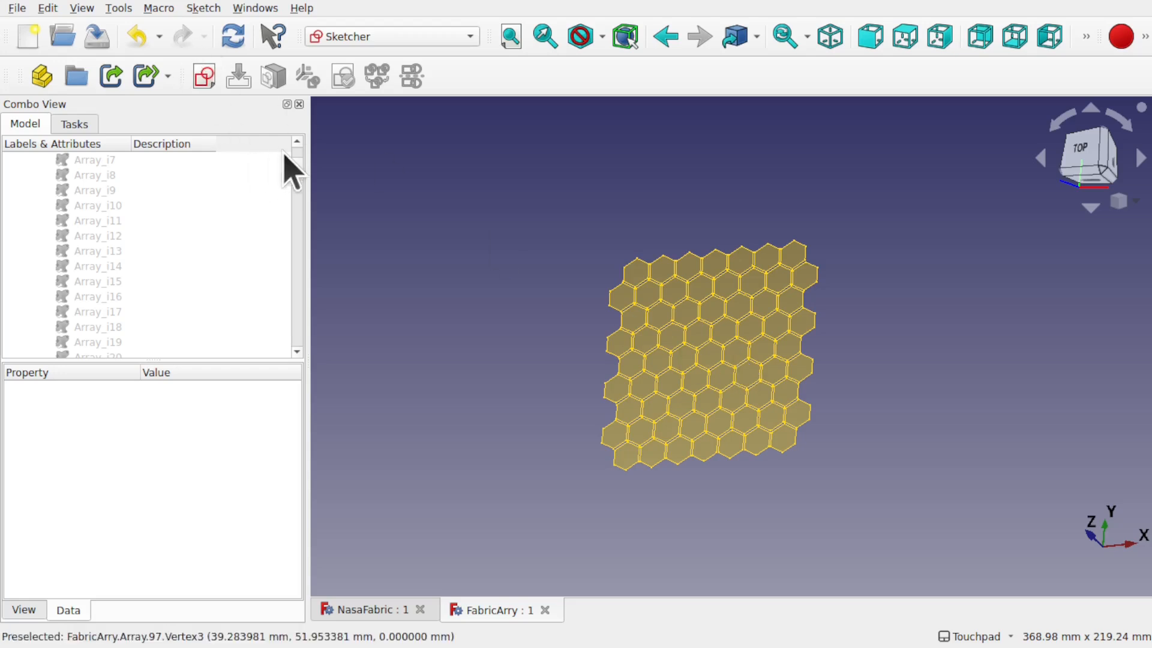
{"action": "scroll", "coordinate": [294, 180], "scroll_direction": "up", "scroll_amount": 4}
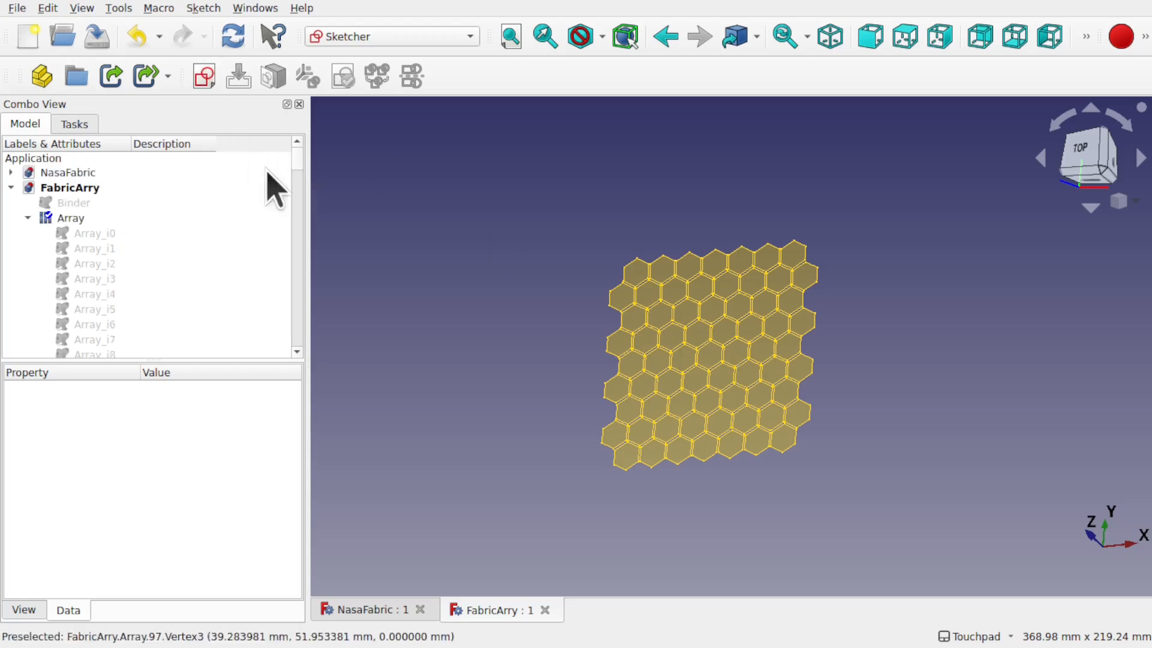
Step: Collapse the Array's elements and check its Base link to Binder without changing it
{"action": "left_click", "coordinate": [28, 218]}
{"action": "left_click", "coordinate": [69, 204]}
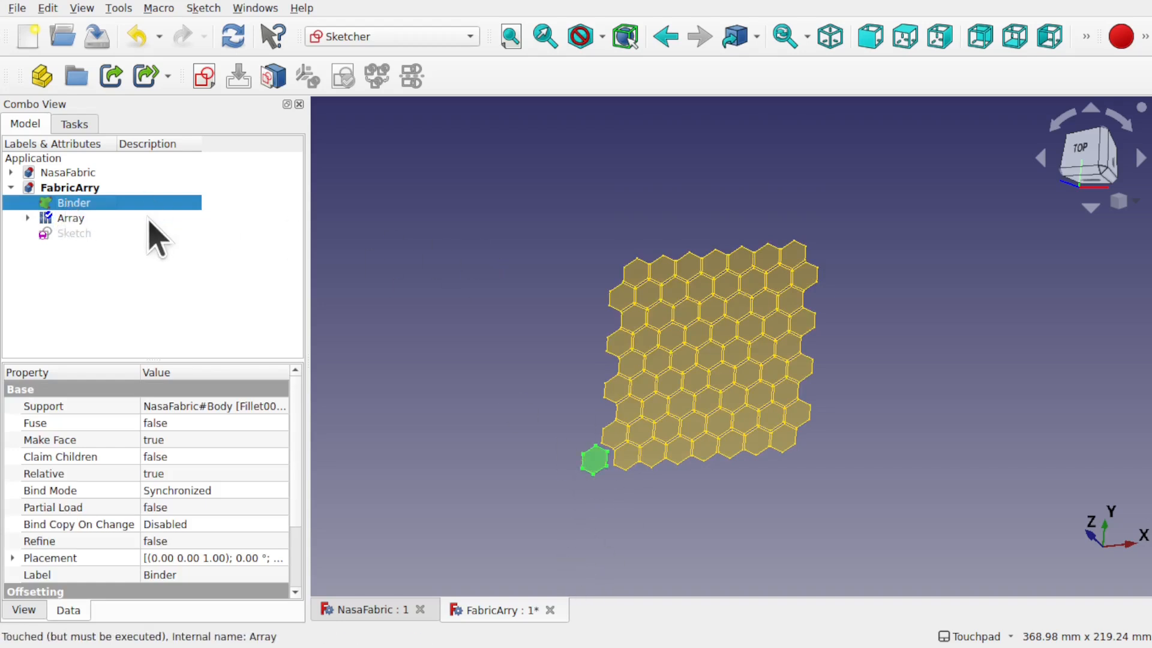
{"action": "left_click", "coordinate": [77, 220]}
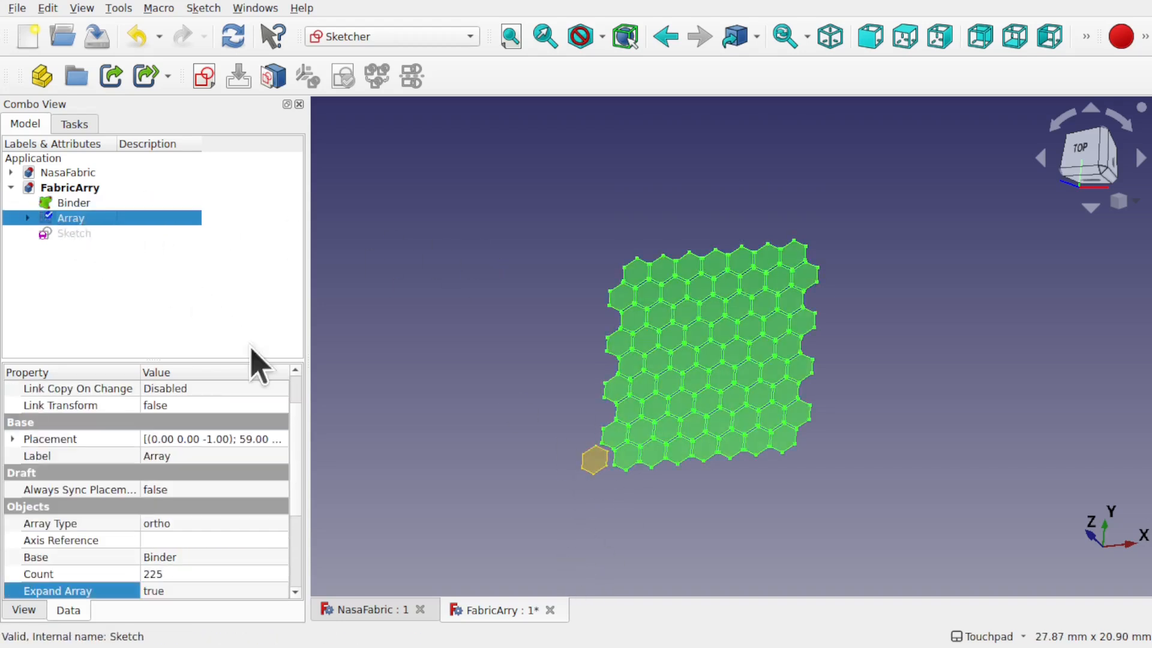
{"action": "left_click", "coordinate": [219, 557]}
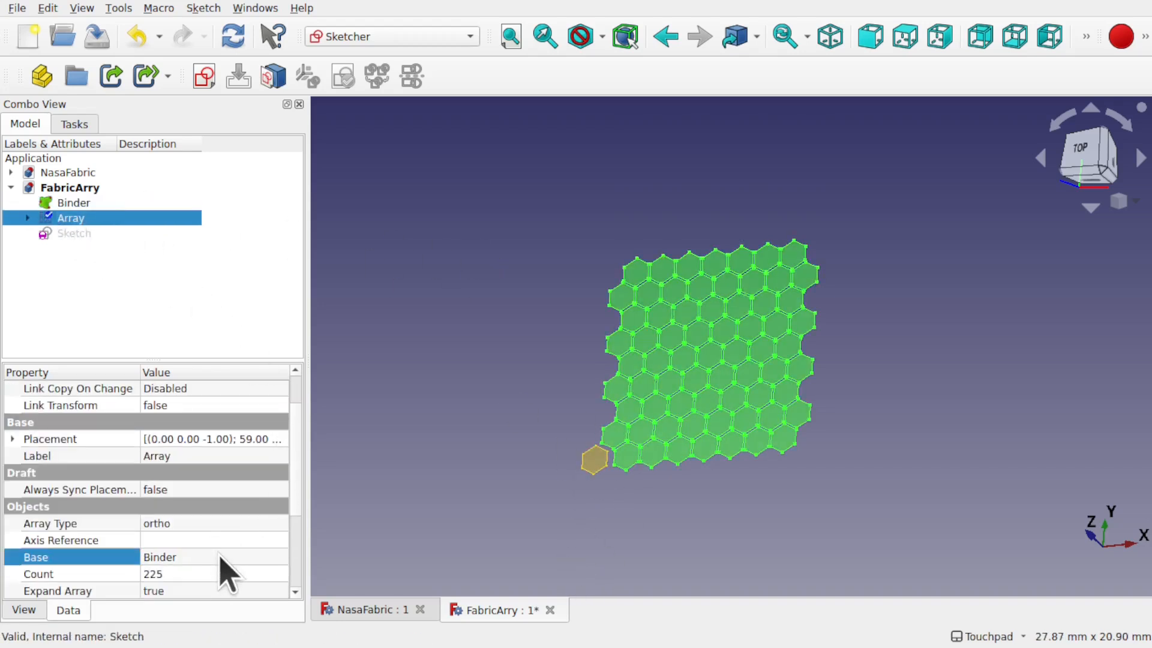
{"action": "left_click", "coordinate": [280, 557]}
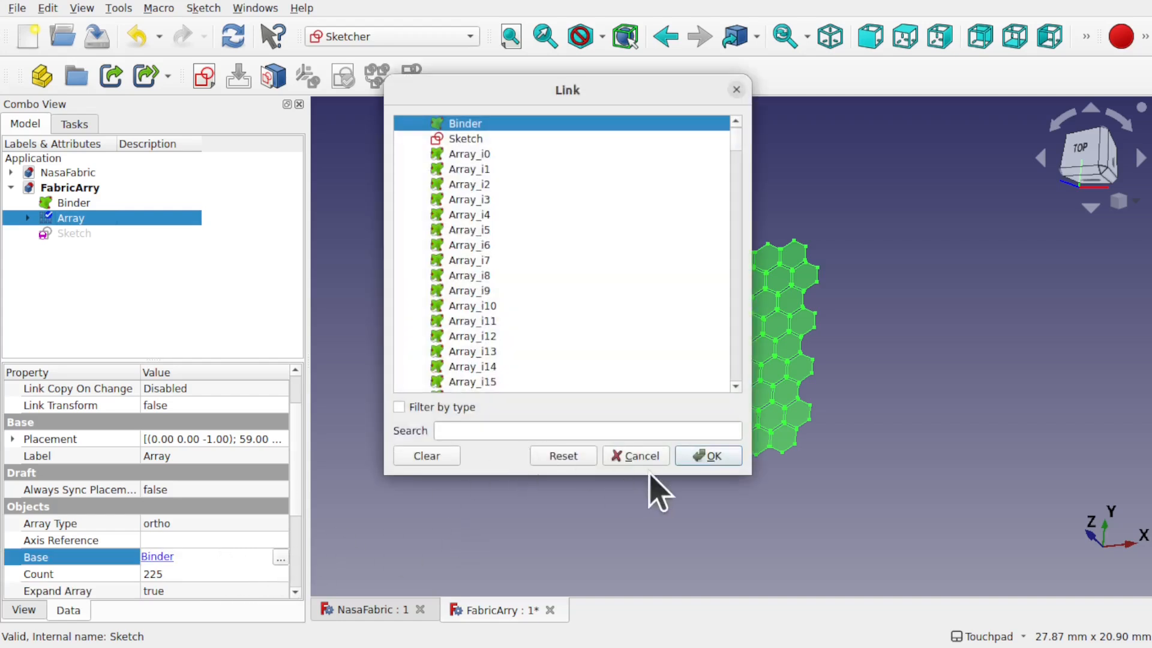
{"action": "left_click", "coordinate": [642, 455]}
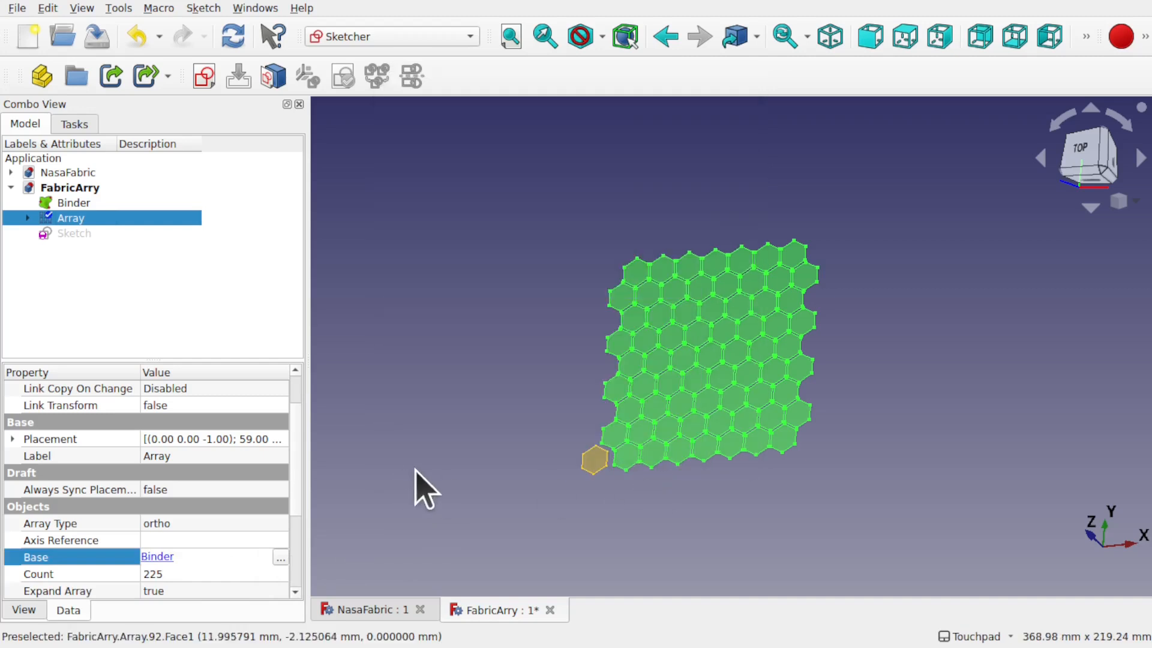
{"action": "left_click", "coordinate": [423, 487]}
Step: Make a sub-link in FabricArry to the NasaFabric chainmail Body
{"action": "left_click", "coordinate": [381, 613]}
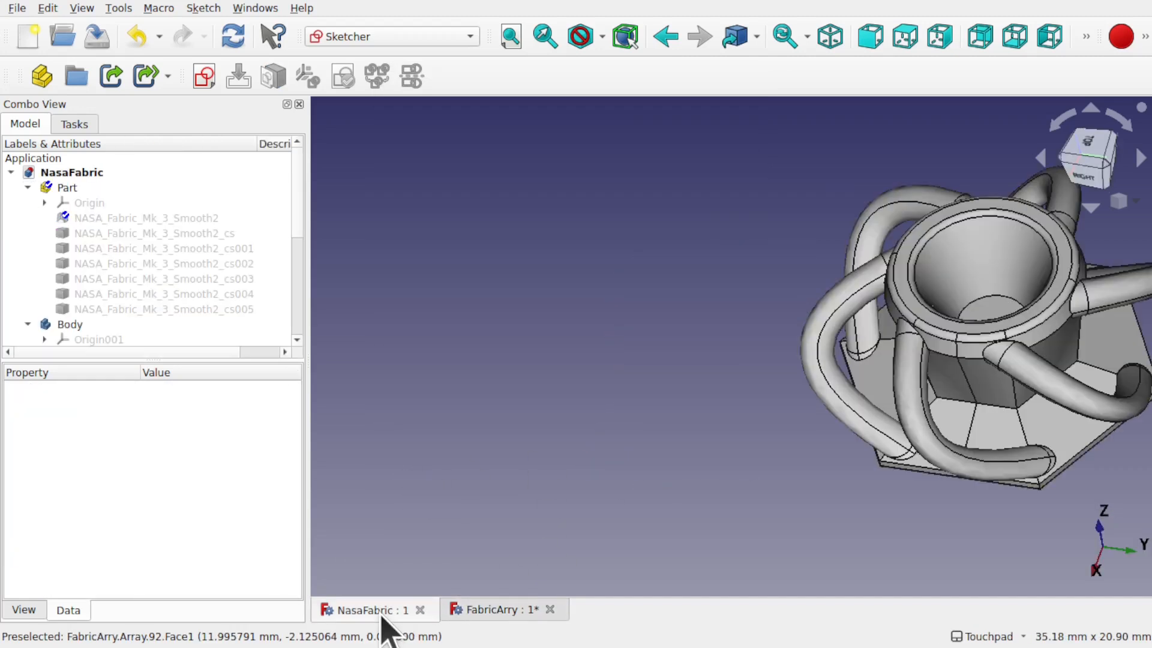
{"action": "left_click", "coordinate": [70, 324]}
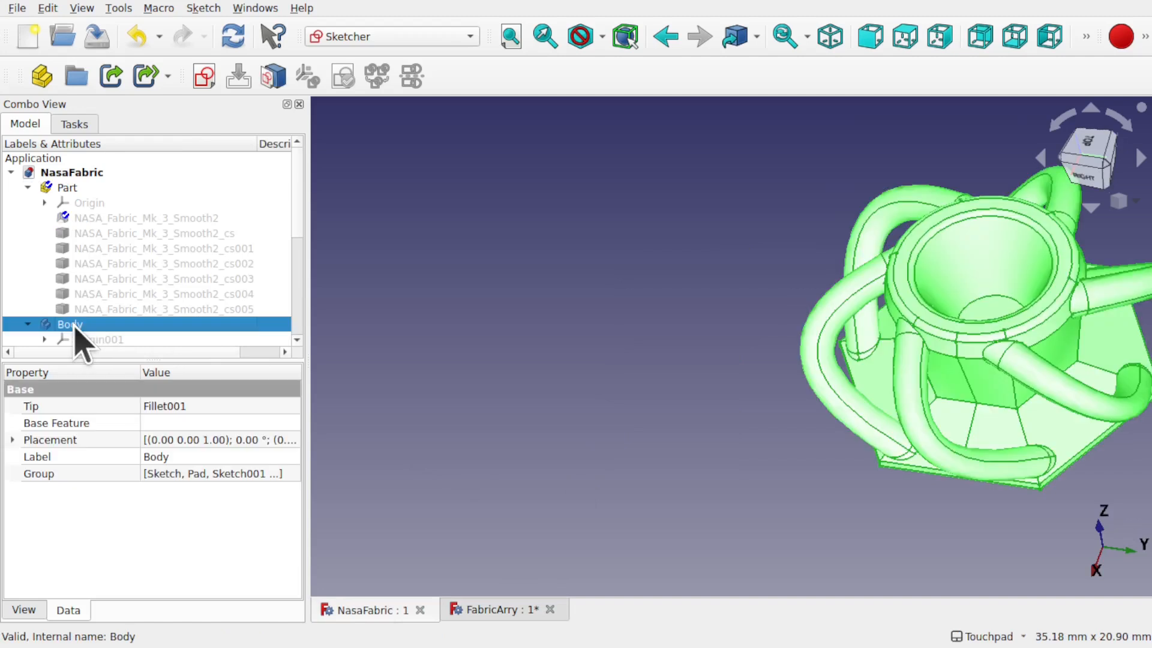
{"action": "middle_click_drag", "start_coordinate": [714, 329], "coordinate": [462, 336]}
{"action": "left_click", "coordinate": [503, 610]}
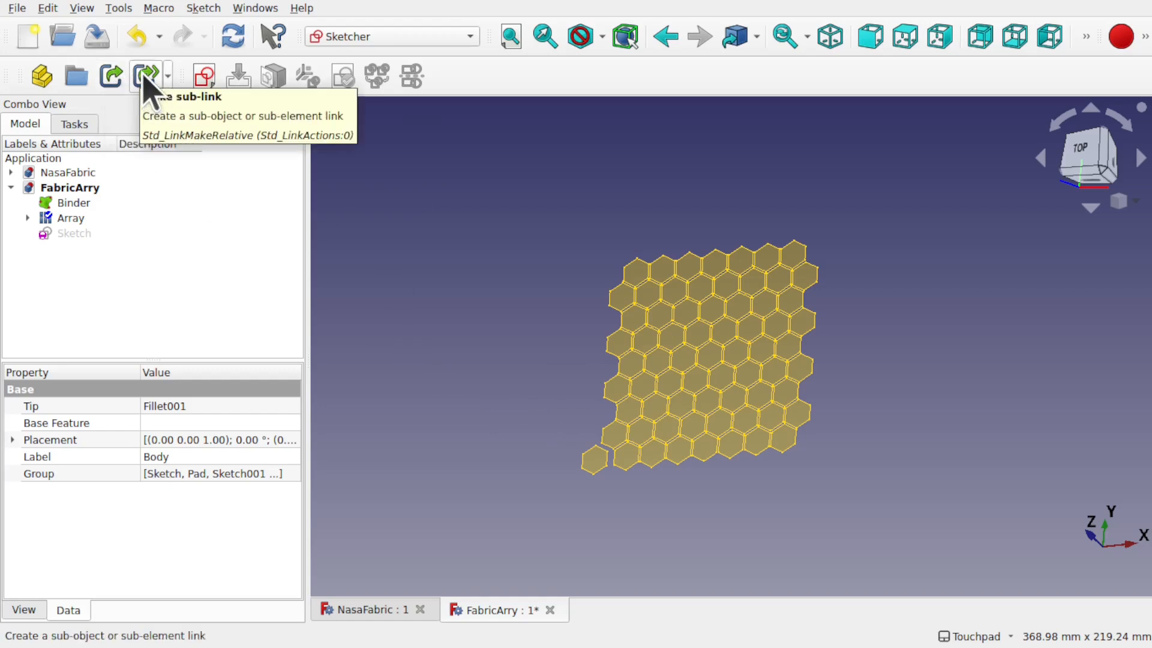
{"action": "left_click", "coordinate": [113, 76]}
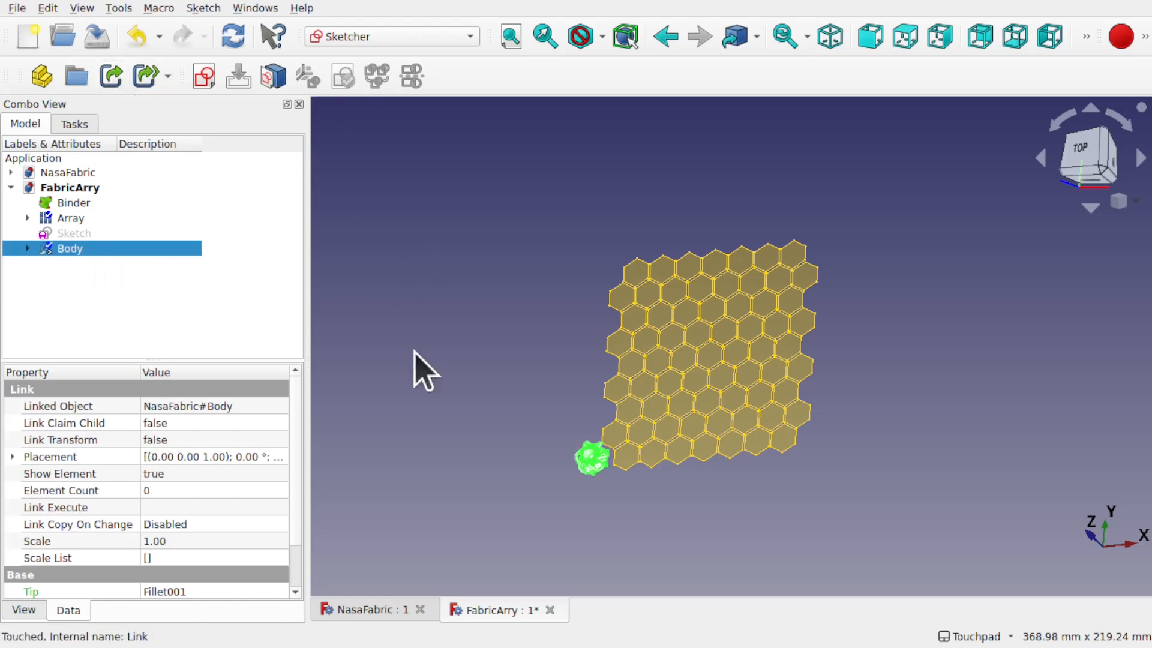
Step: Replace the Array's Base, changing it from Binder to the linked Body
{"action": "scroll", "coordinate": [593, 471], "scroll_direction": "up", "scroll_amount": 2}
{"action": "scroll", "coordinate": [593, 474], "scroll_direction": "up", "scroll_amount": 4}
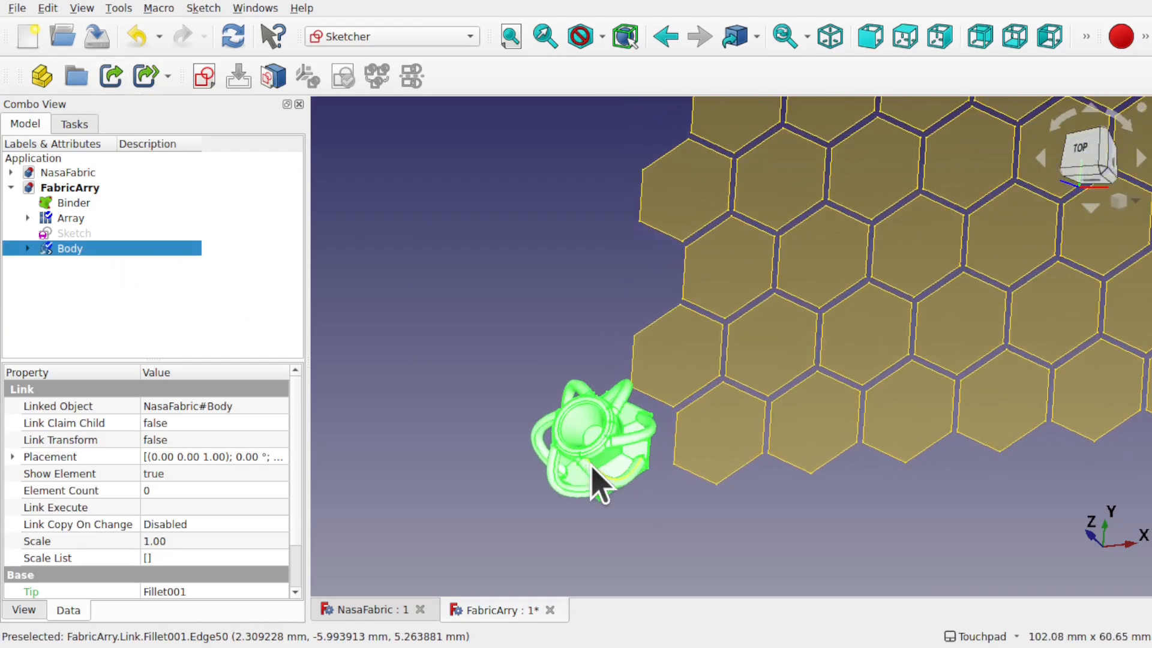
{"action": "left_click", "coordinate": [67, 218]}
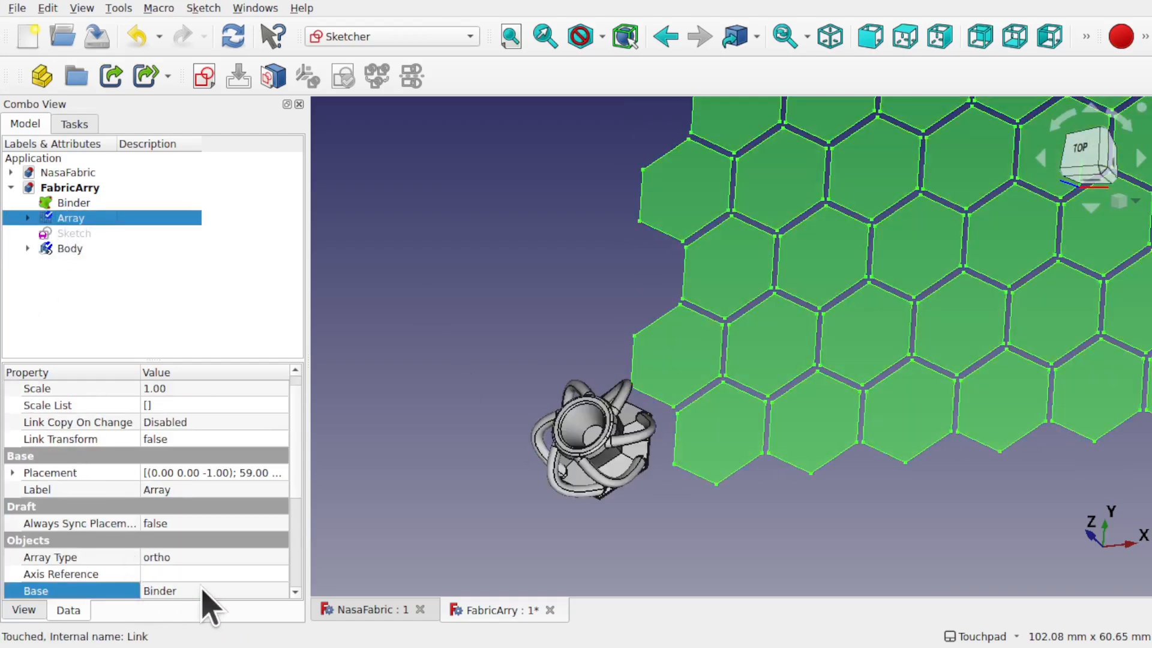
{"action": "left_click", "coordinate": [280, 590]}
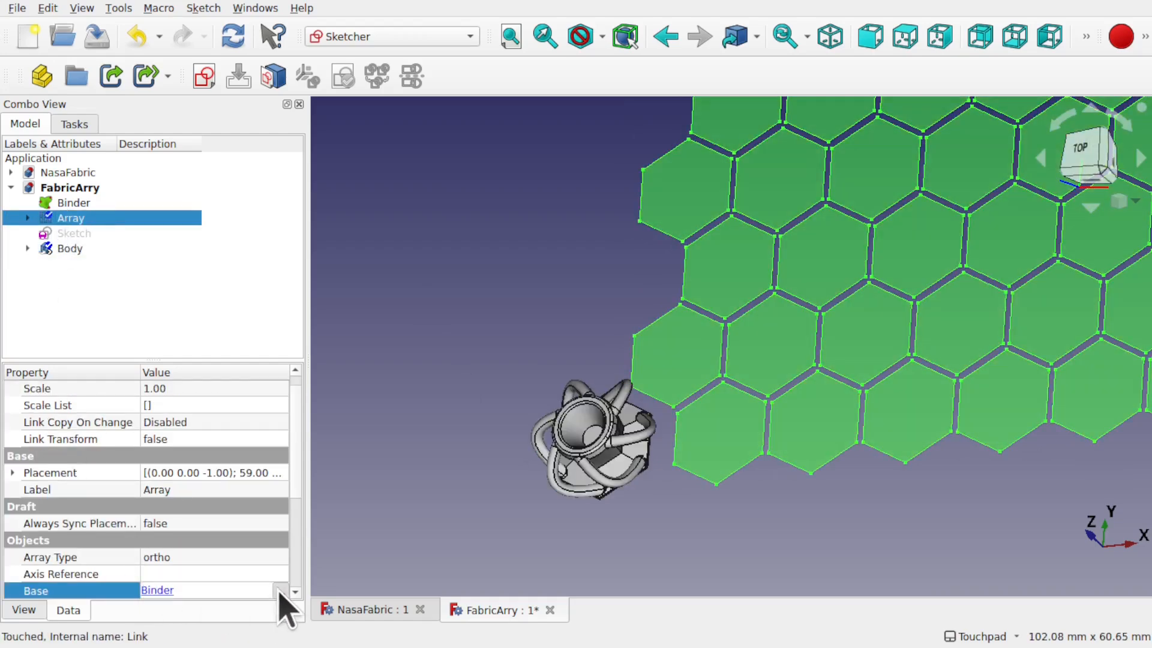
{"action": "left_click", "coordinate": [280, 591]}
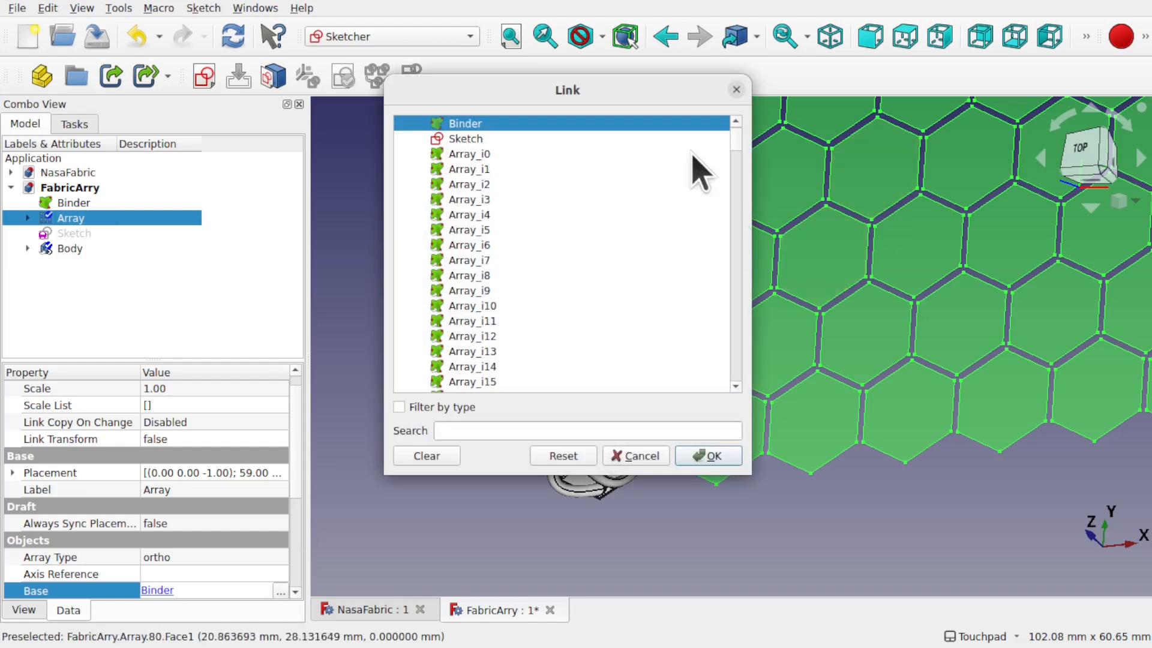
{"action": "mouse_move", "coordinate": [738, 142]}
{"action": "left_mouse_down"}
{"action": "mouse_move", "coordinate": [748, 347]}
{"action": "mouse_move", "coordinate": [736, 423]}
{"action": "left_mouse_up"}
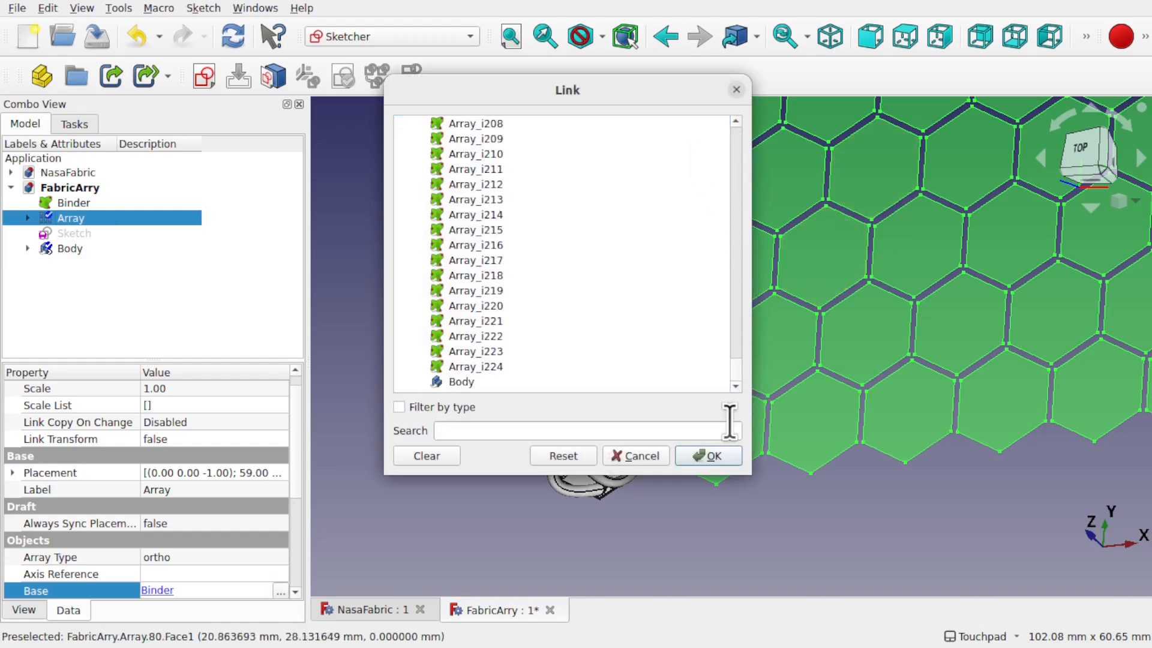
{"action": "left_click", "coordinate": [427, 457]}
{"action": "left_click", "coordinate": [461, 382]}
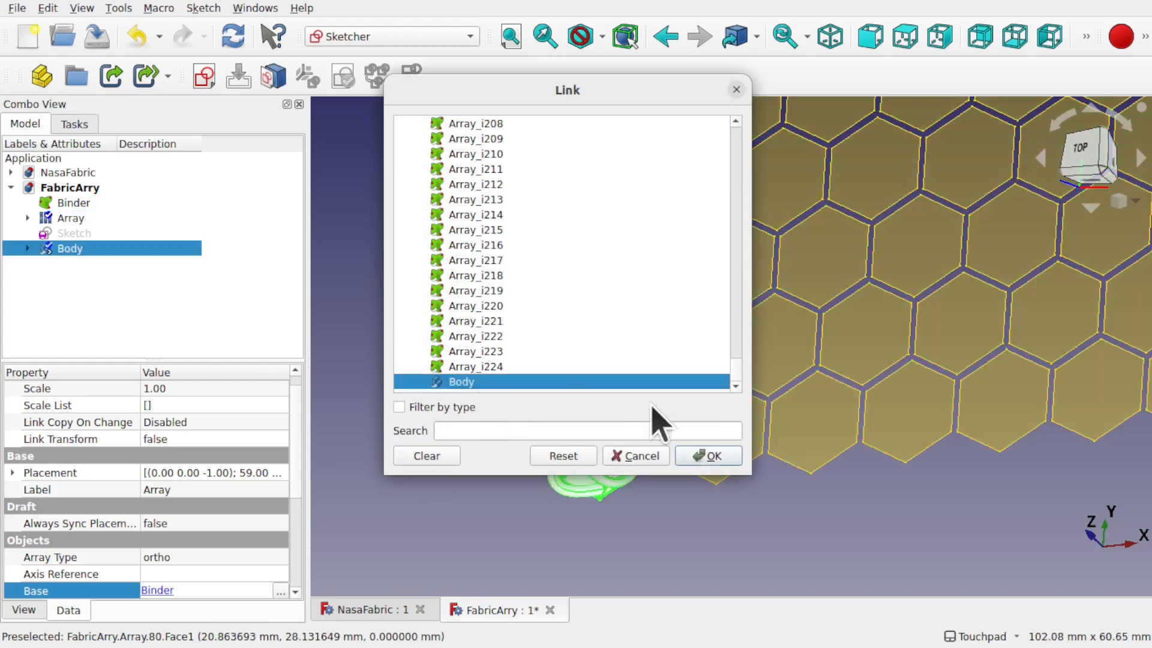
{"action": "left_click", "coordinate": [706, 457]}
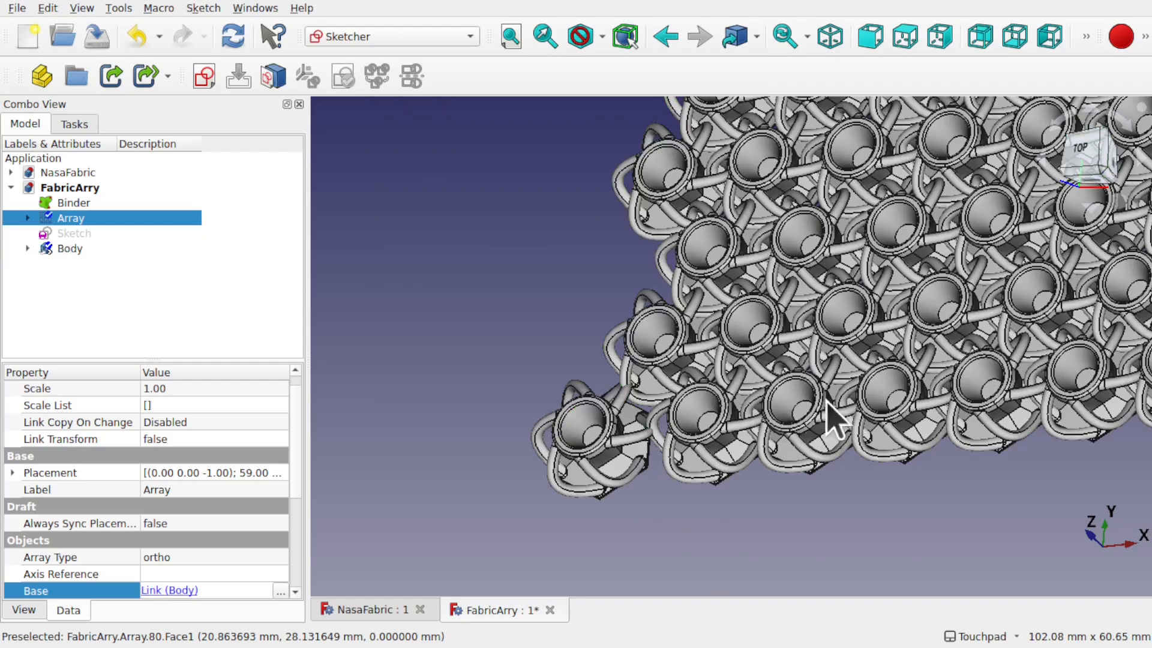
Step: Orbit, zoom and pan to inspect the chainmail array at an angle
{"action": "left_click", "coordinate": [894, 339]}
{"action": "left_click_drag", "start_coordinate": [822, 365], "coordinate": [913, 394], "text": "alt"}
{"action": "scroll", "coordinate": [965, 362], "scroll_direction": "up", "scroll_amount": 5}
{"action": "scroll", "coordinate": [916, 403], "scroll_direction": "down", "scroll_amount": 7}
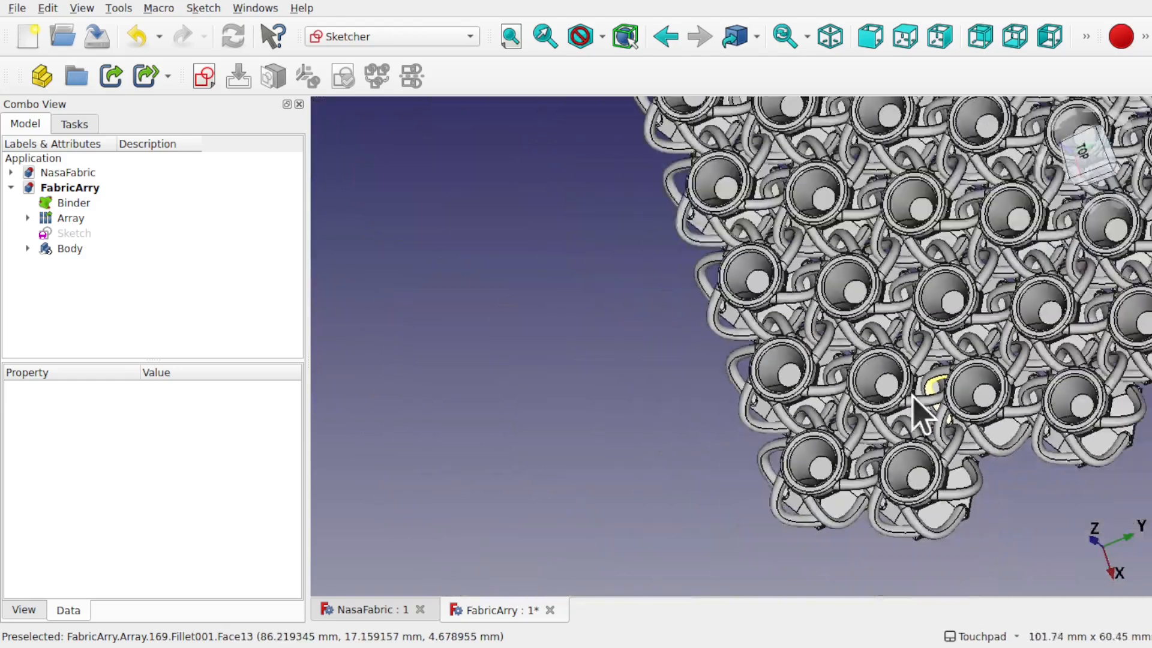
{"action": "left_click_drag", "start_coordinate": [1080, 300], "coordinate": [870, 388], "text": "shift"}
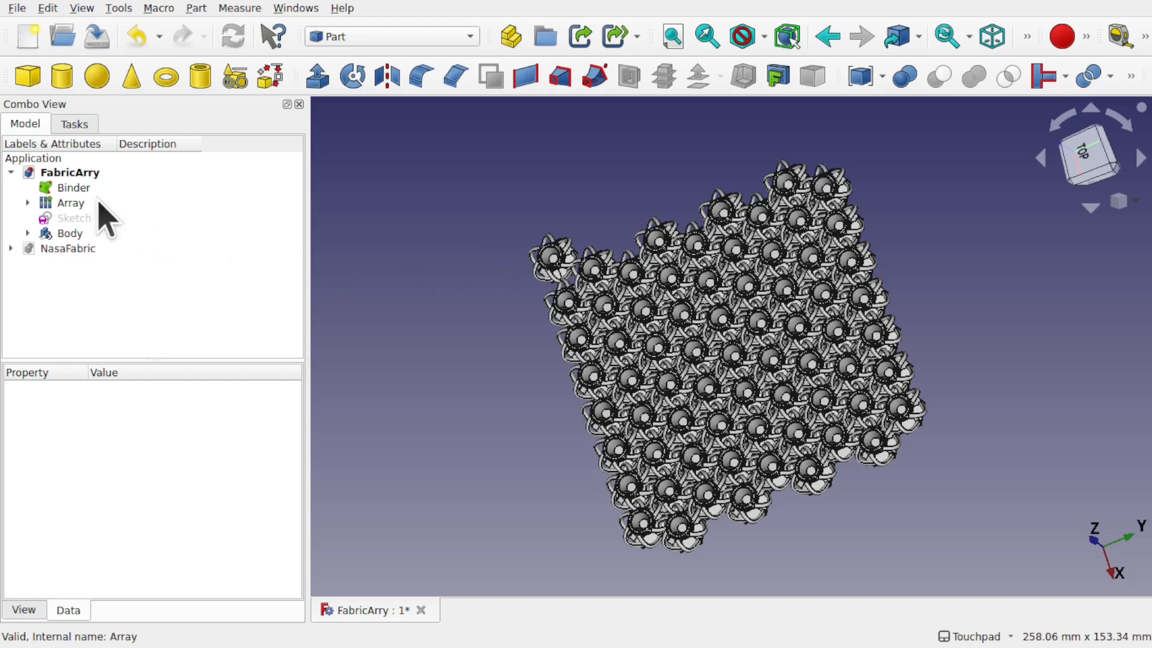
Step: With the fabric Array selected, switch FreeCAD to the Mesh Design workbench
{"action": "left_click", "coordinate": [79, 204]}
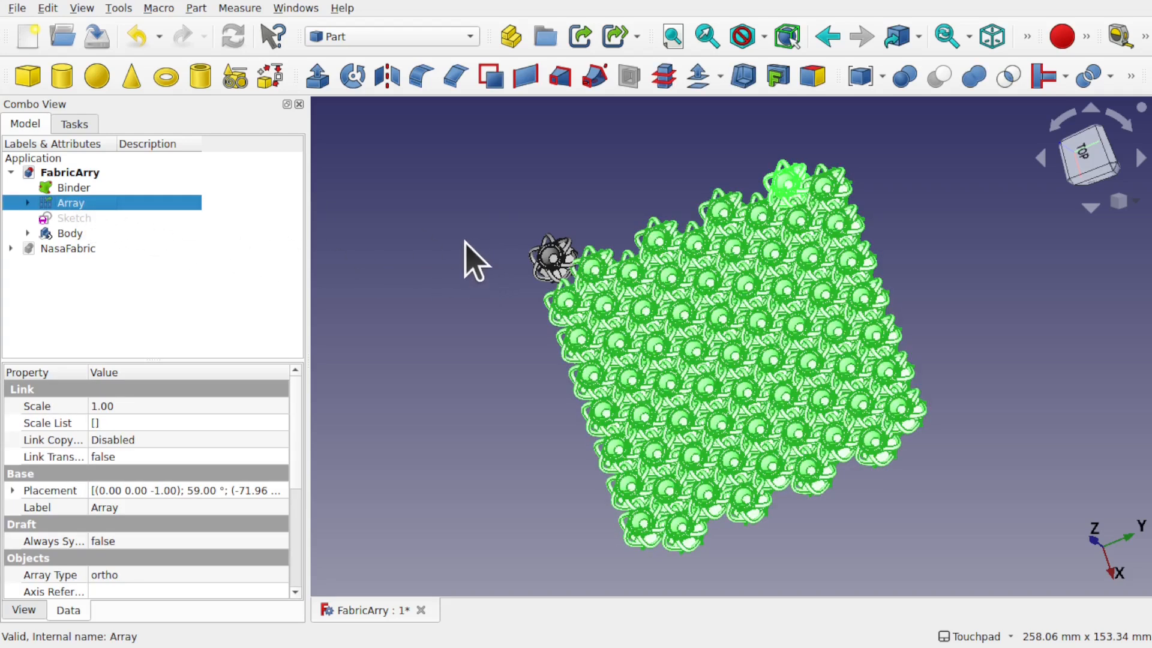
{"action": "left_click", "coordinate": [390, 36]}
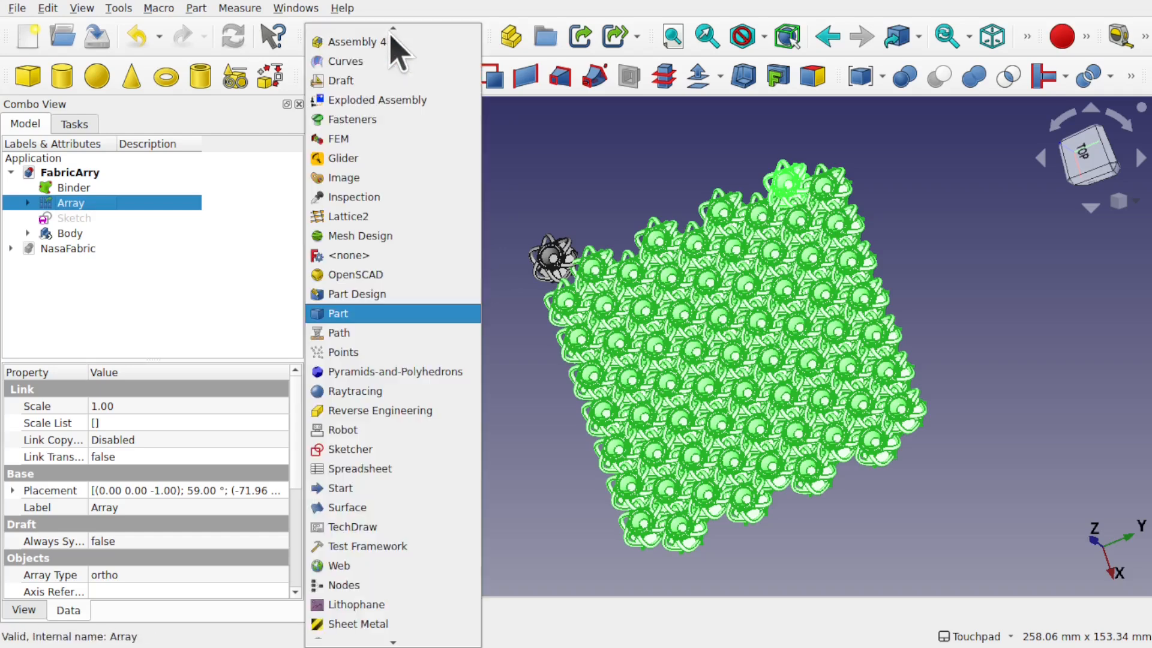
{"action": "left_click", "coordinate": [407, 236]}
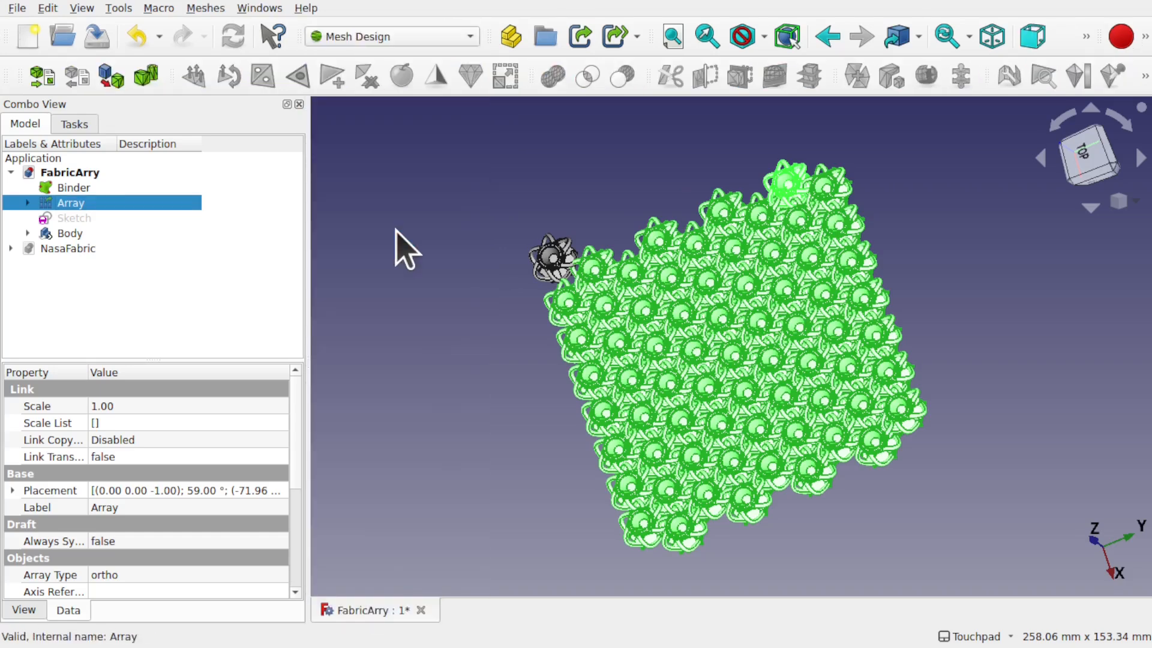
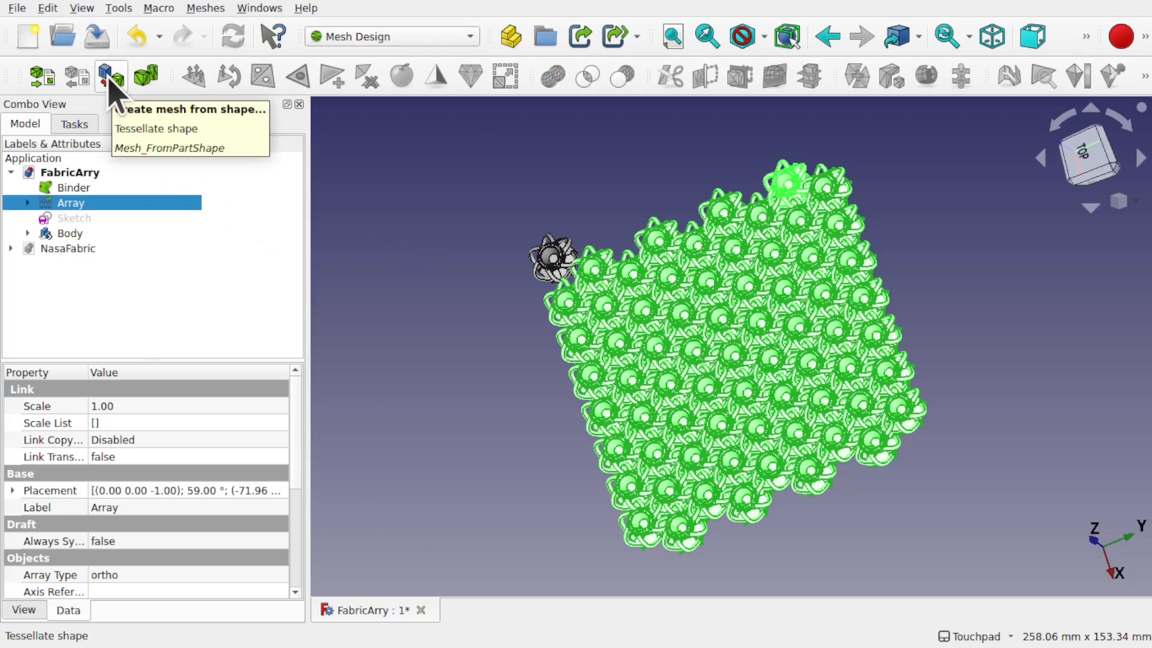
Step: Tessellate the Array into a mesh at Standard 0.10 mm surface and 30° angular deviation
{"action": "left_click", "coordinate": [212, 9]}
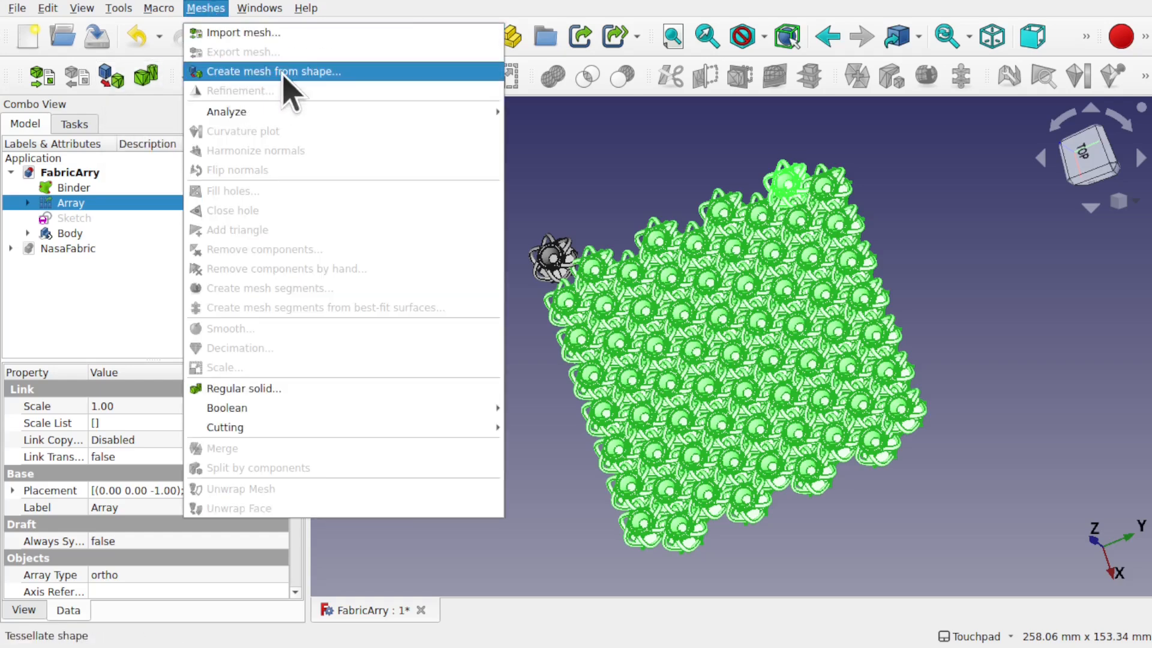
{"action": "left_click", "coordinate": [211, 11]}
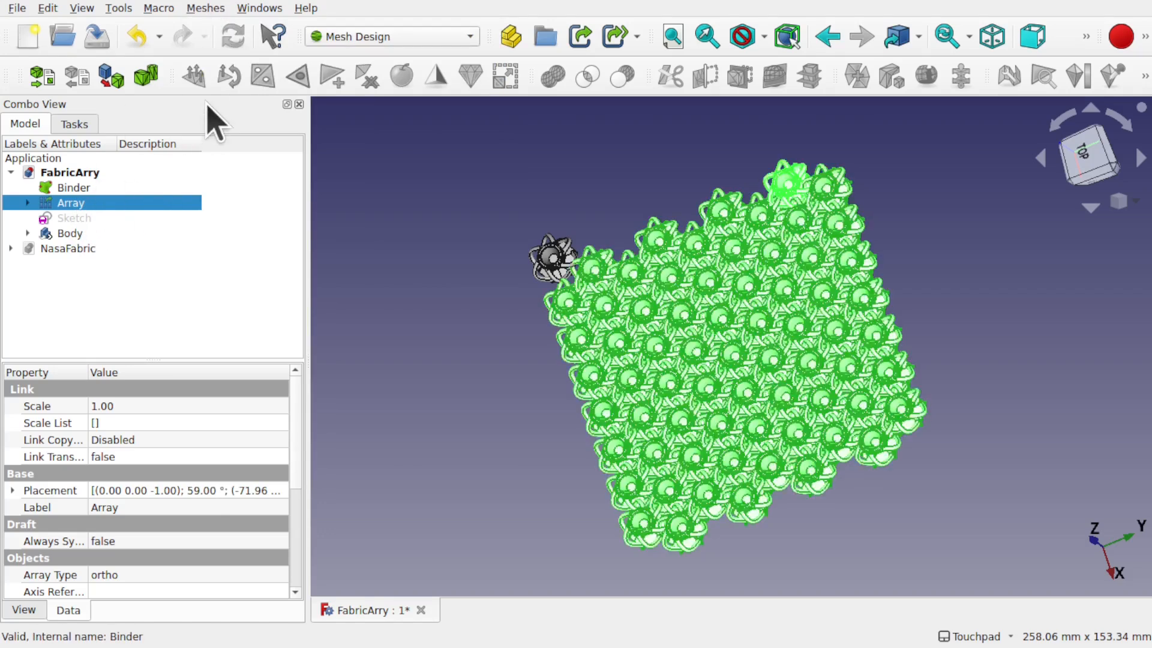
{"action": "left_click", "coordinate": [111, 76]}
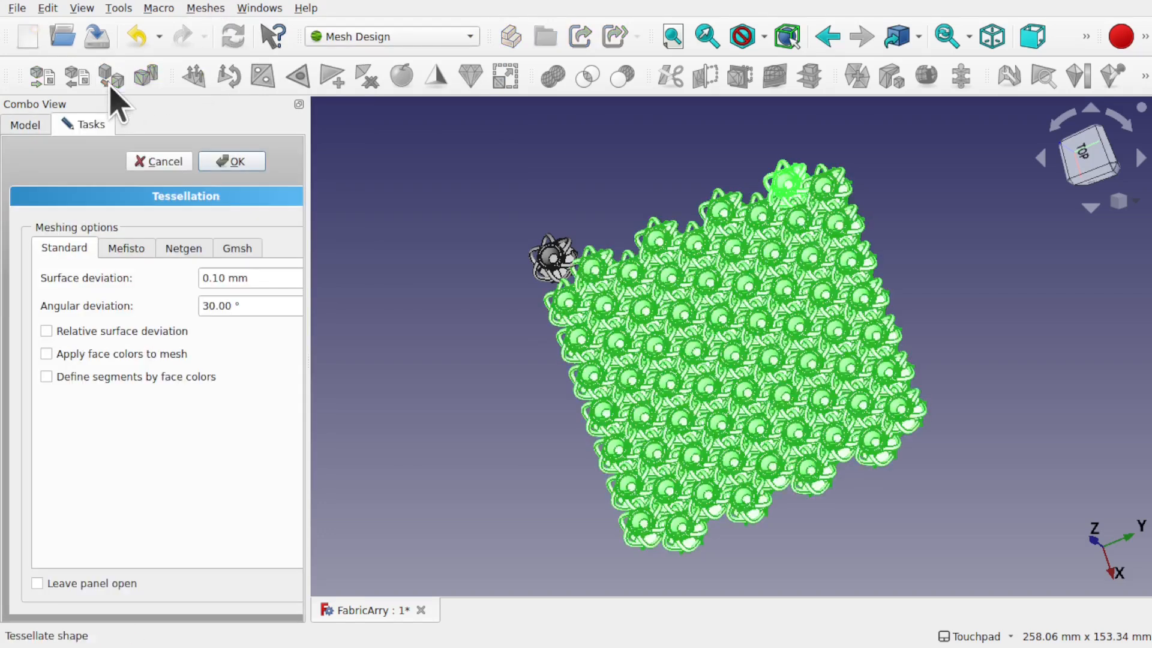
{"action": "left_click_drag", "start_coordinate": [309, 273], "coordinate": [356, 274]}
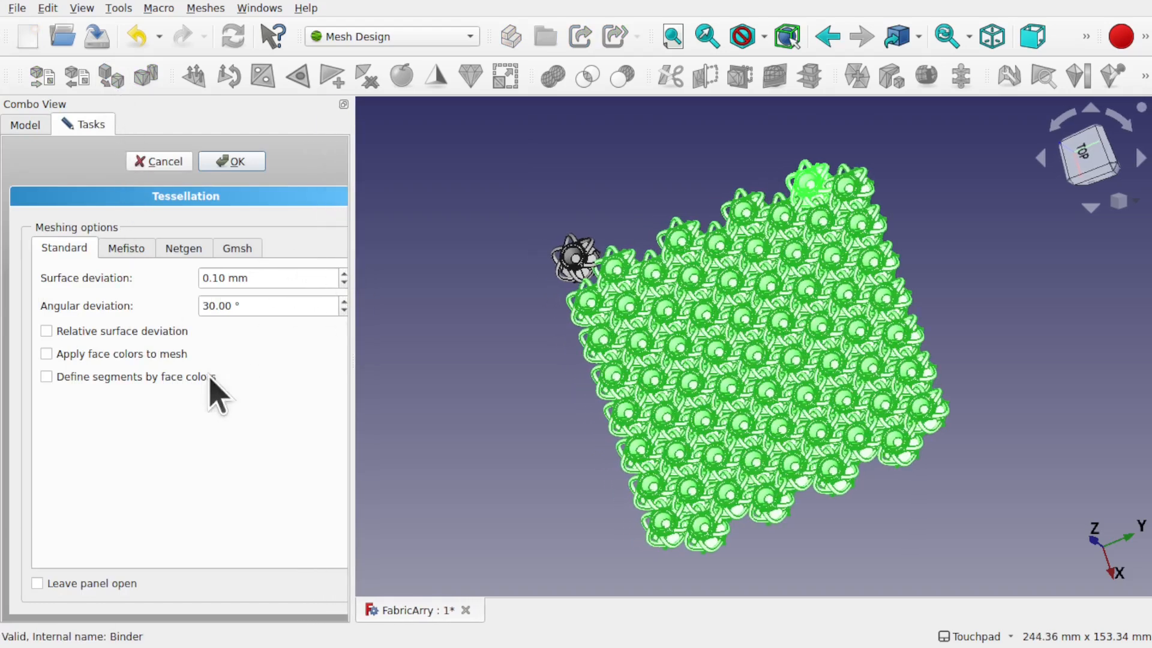
{"action": "left_click", "coordinate": [226, 162]}
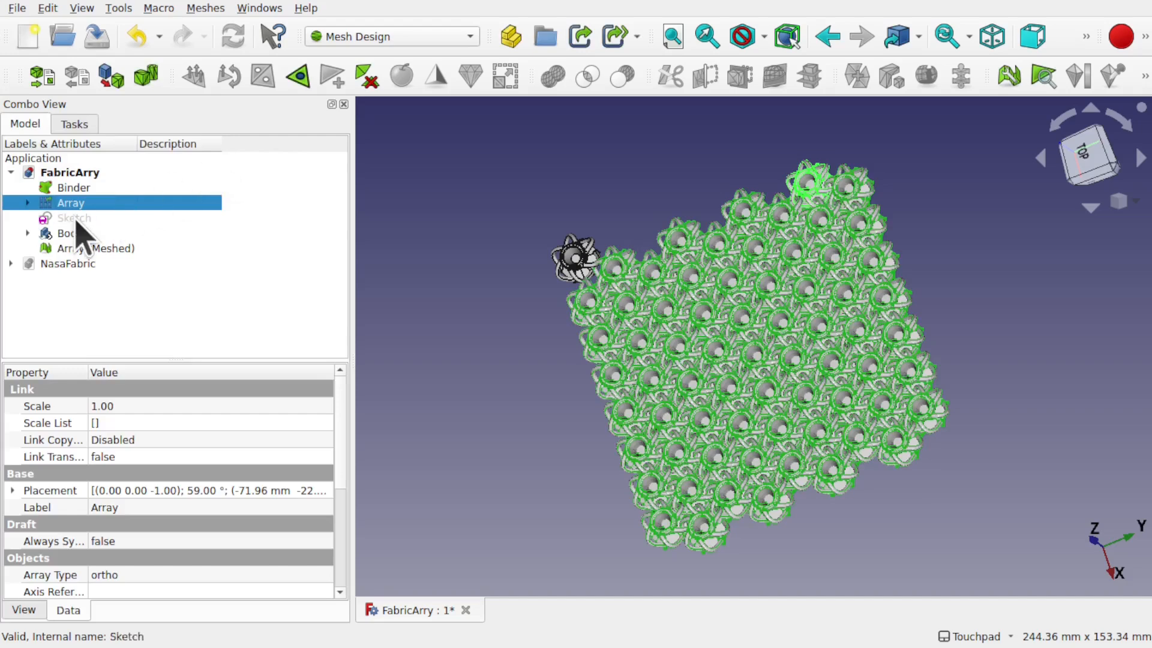
Step: Hide the Array, Binder and Body so only the Array (Meshed) mesh is visible, and inspect it
{"action": "left_click", "coordinate": [91, 249]}
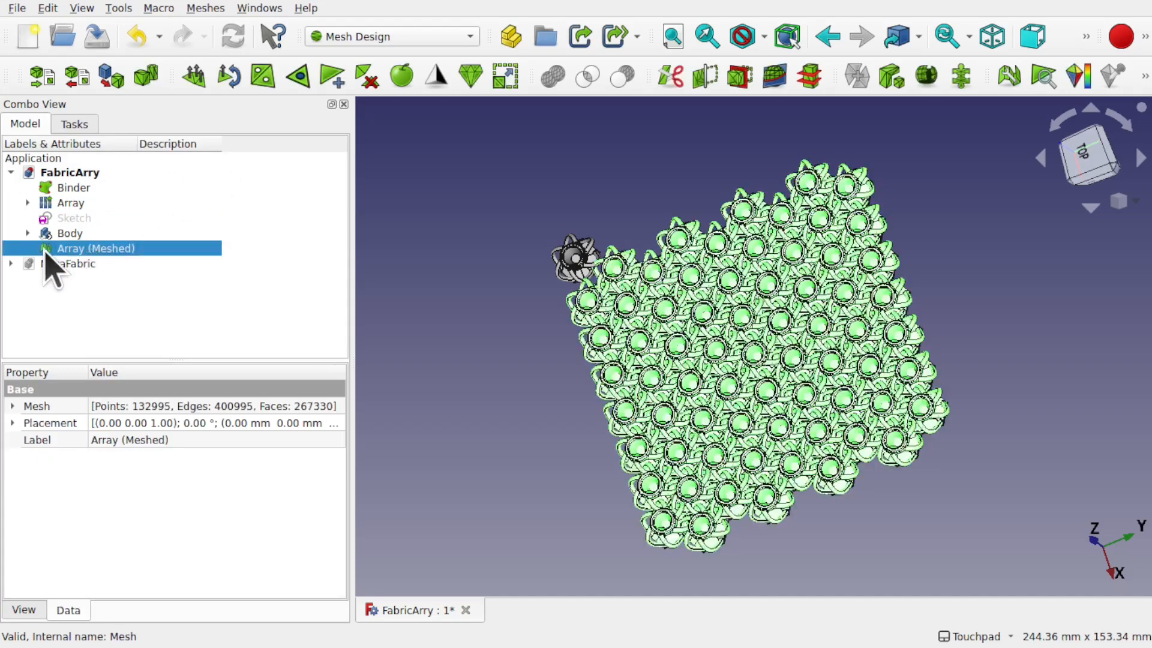
{"action": "left_click", "coordinate": [81, 205]}
{"action": "key", "text": "space"}
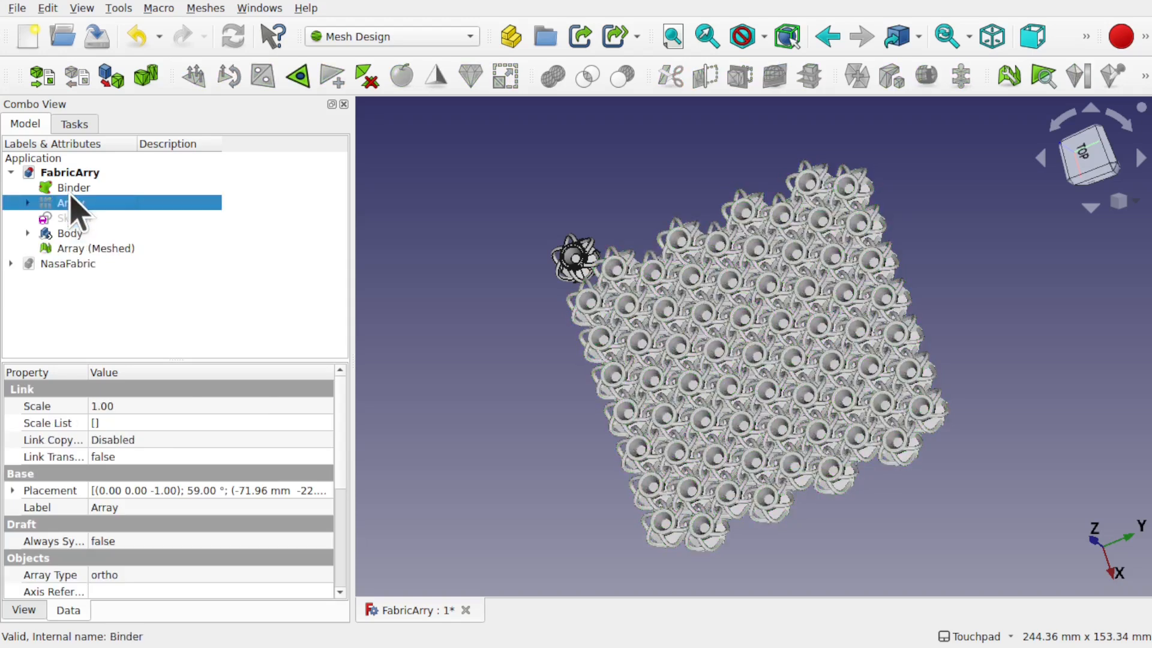
{"action": "left_click", "coordinate": [74, 190]}
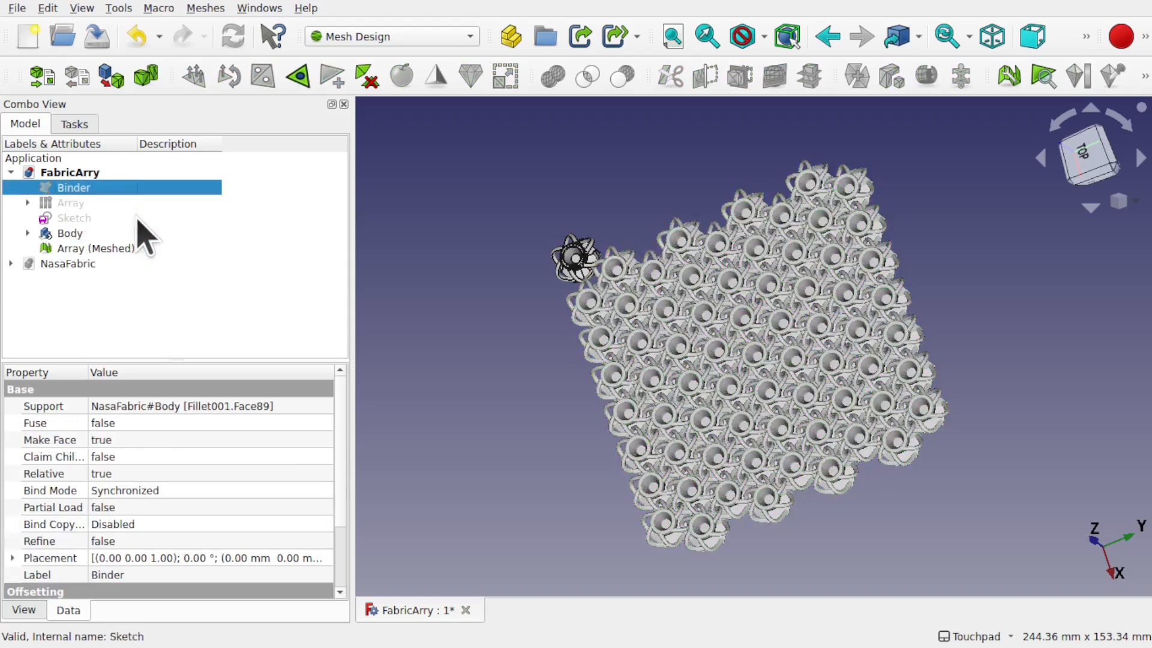
{"action": "left_click", "coordinate": [83, 237]}
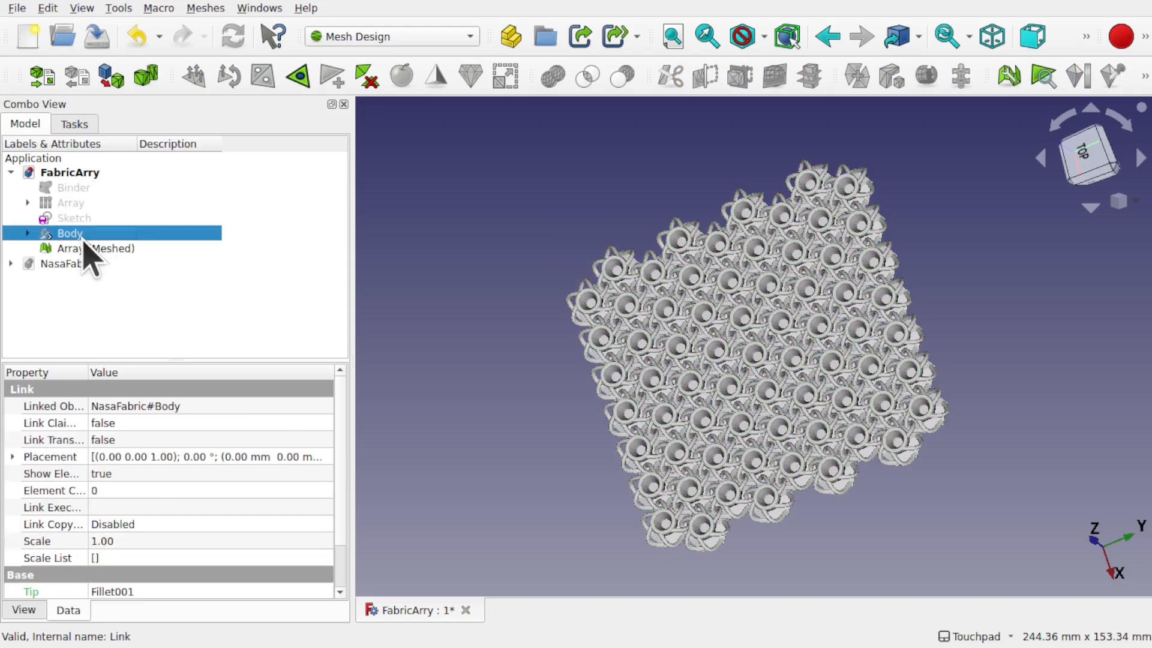
{"action": "left_click", "coordinate": [114, 251]}
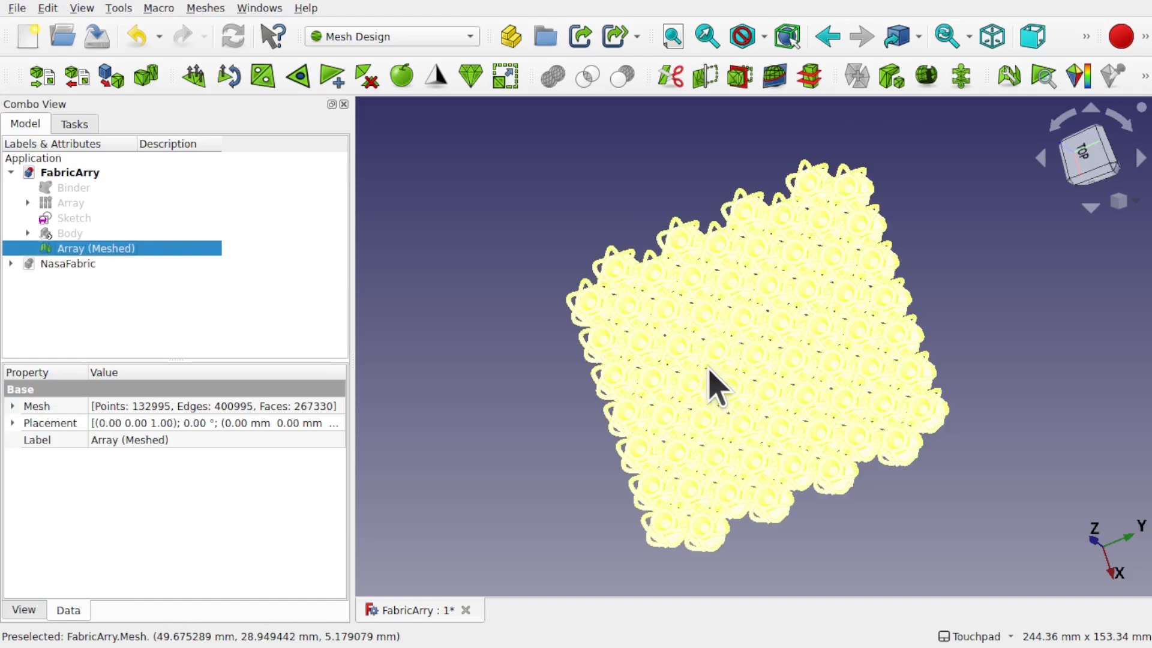
{"action": "left_click_drag", "start_coordinate": [733, 354], "coordinate": [780, 380], "text": "shift"}
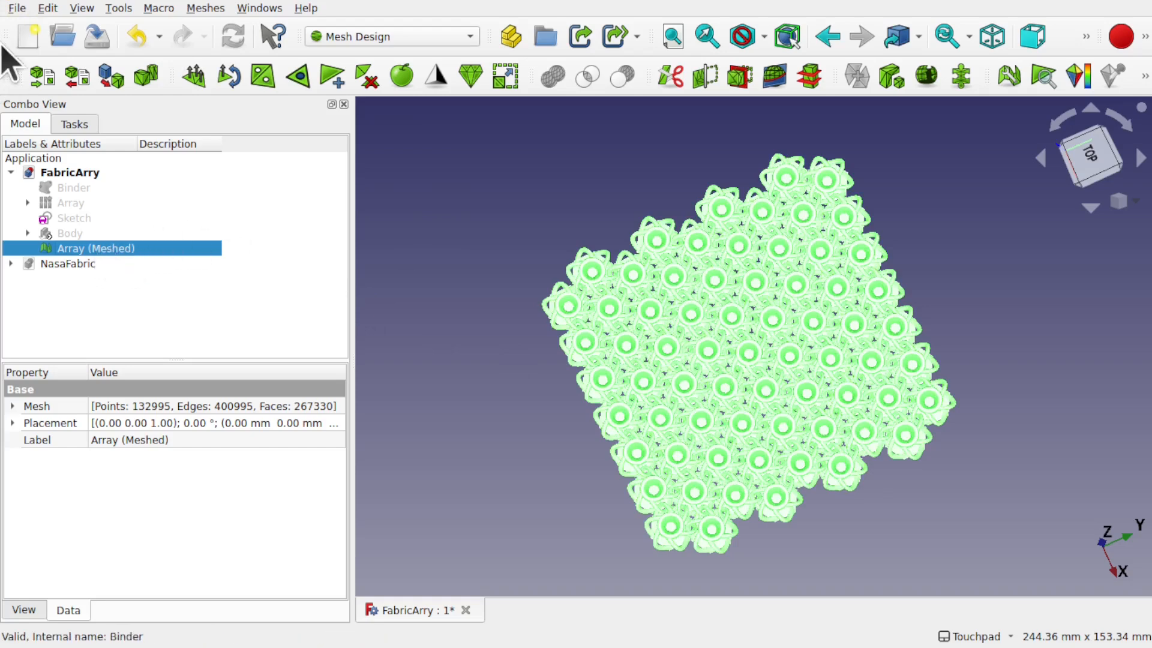
{"action": "left_click", "coordinate": [10, 9]}
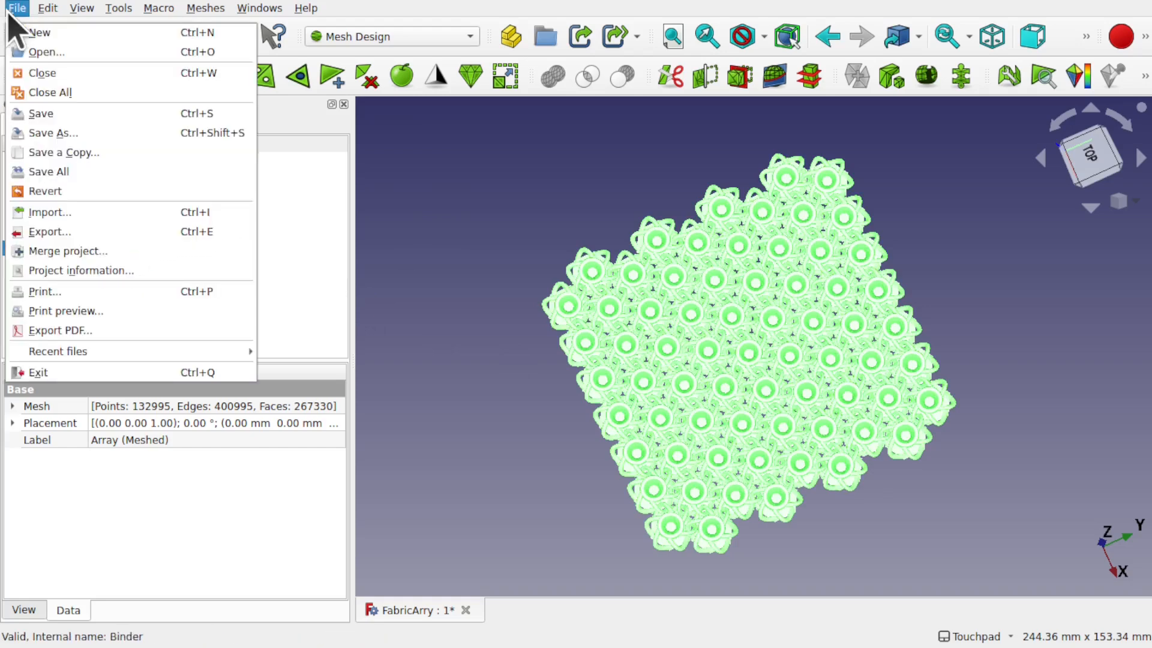
Step: Export the mesh as FabricArry-Array (Meshed).stl, replacing the existing file
{"action": "left_click", "coordinate": [86, 234]}
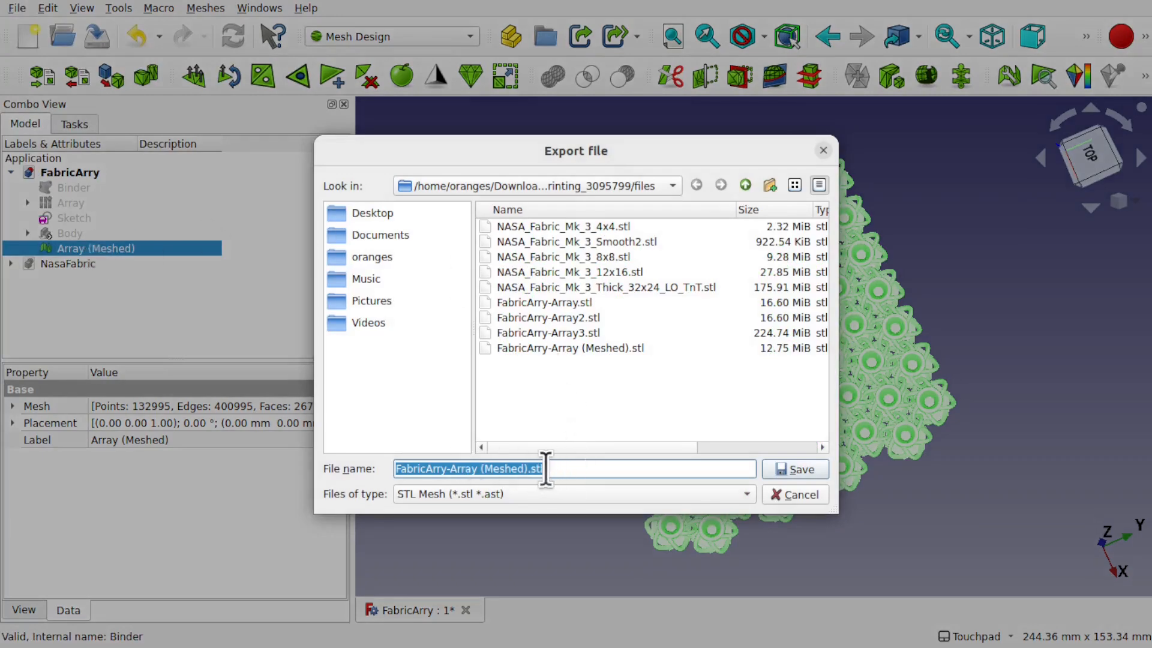
{"action": "left_click", "coordinate": [800, 471]}
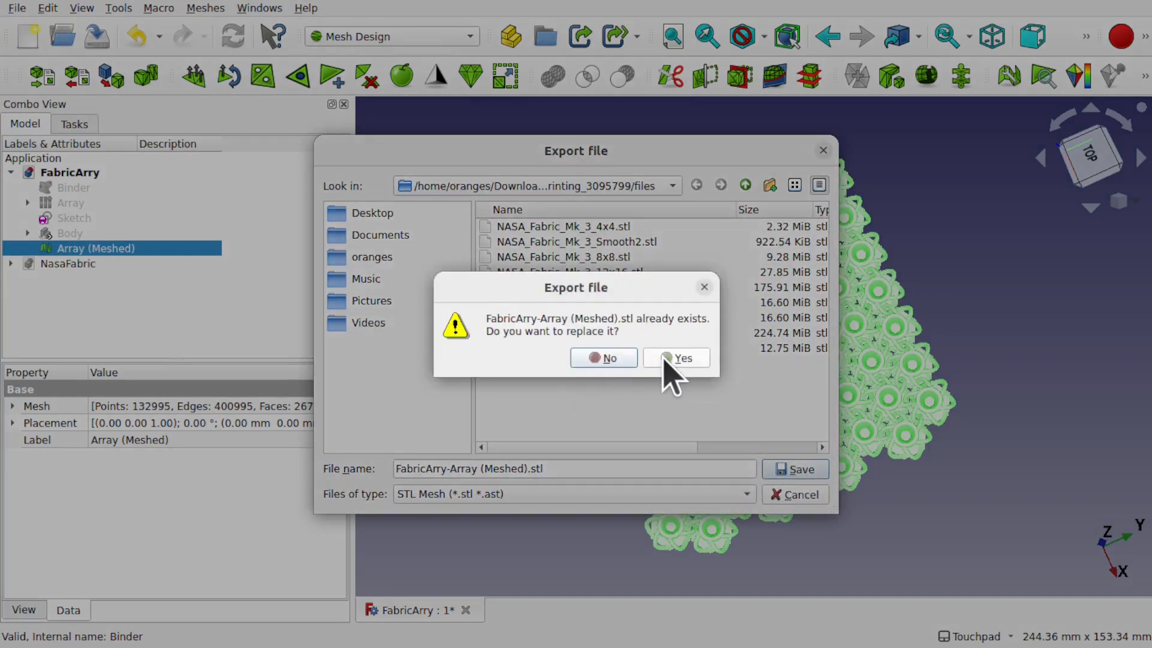
{"action": "left_click", "coordinate": [670, 360]}
{"action": "left_click_drag", "start_coordinate": [509, 270], "coordinate": [468, 250], "text": "alt"}
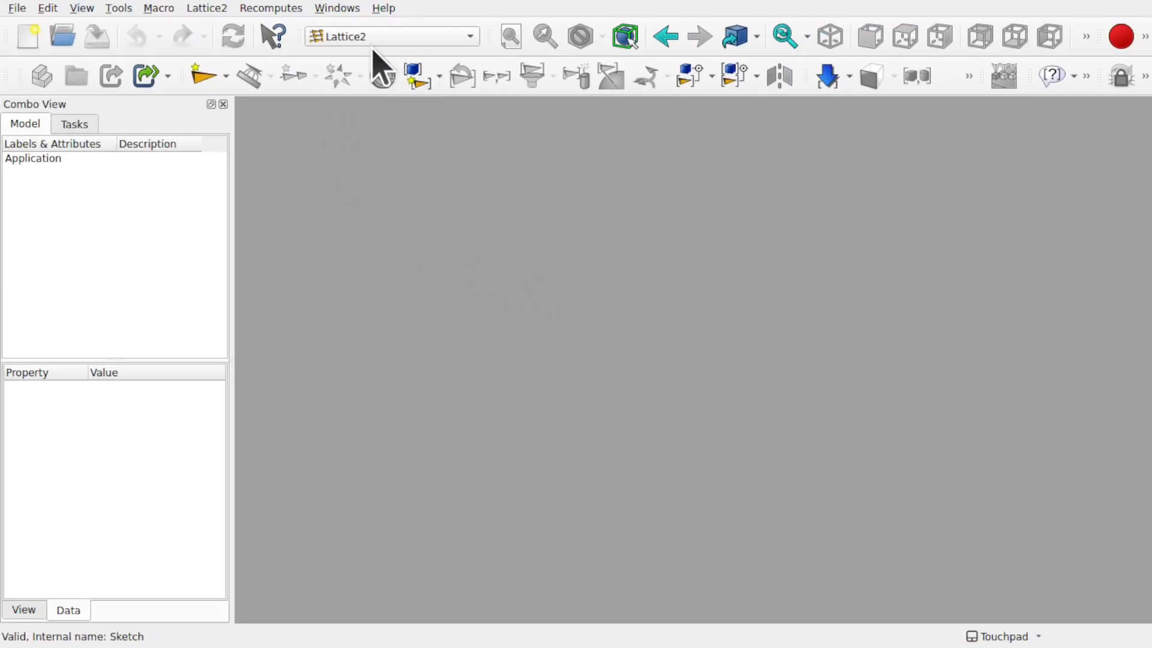
Step: Switch the active workbench from Lattice2 to Sketcher
{"action": "left_click", "coordinate": [122, 8]}
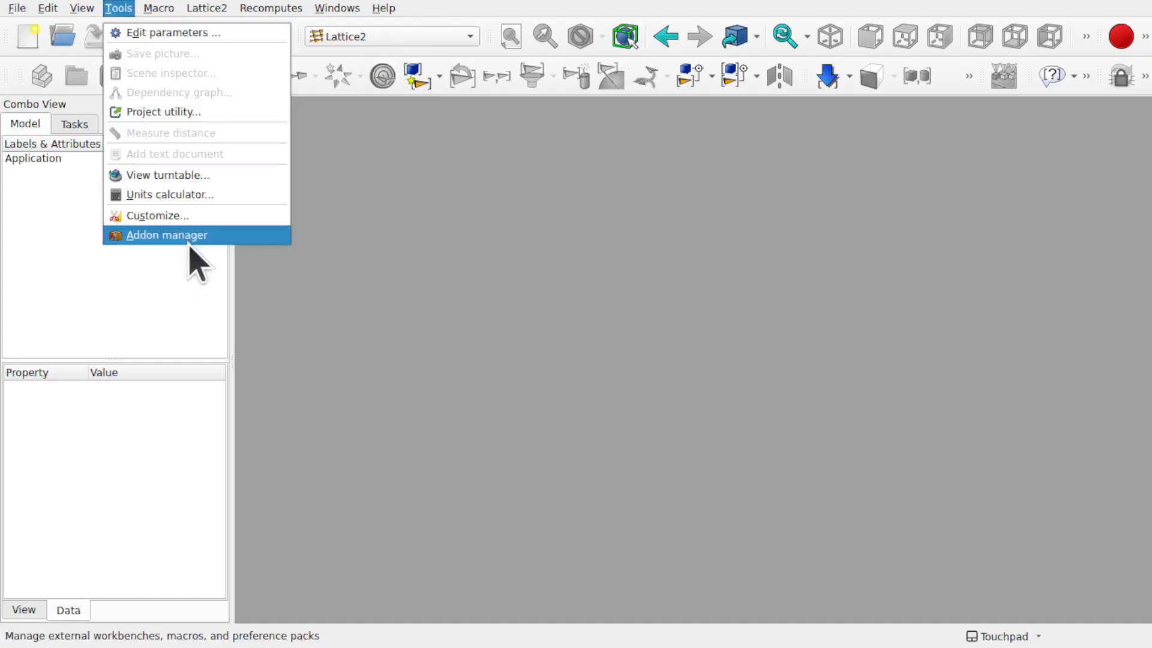
{"action": "left_click", "coordinate": [442, 205]}
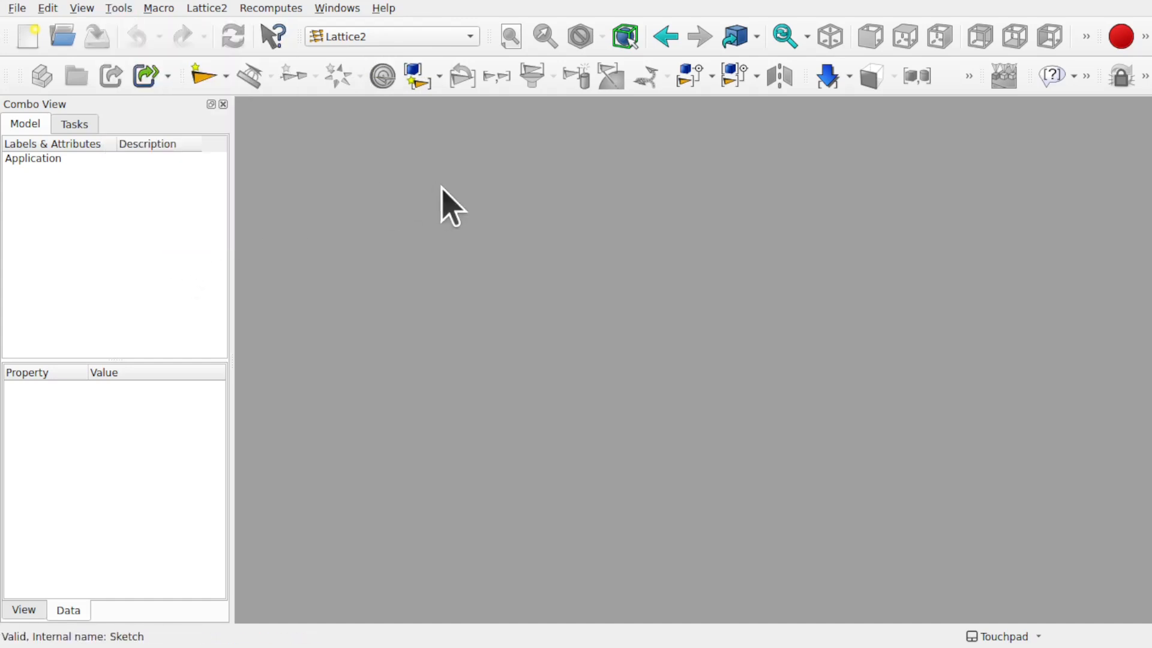
{"action": "left_click", "coordinate": [374, 37]}
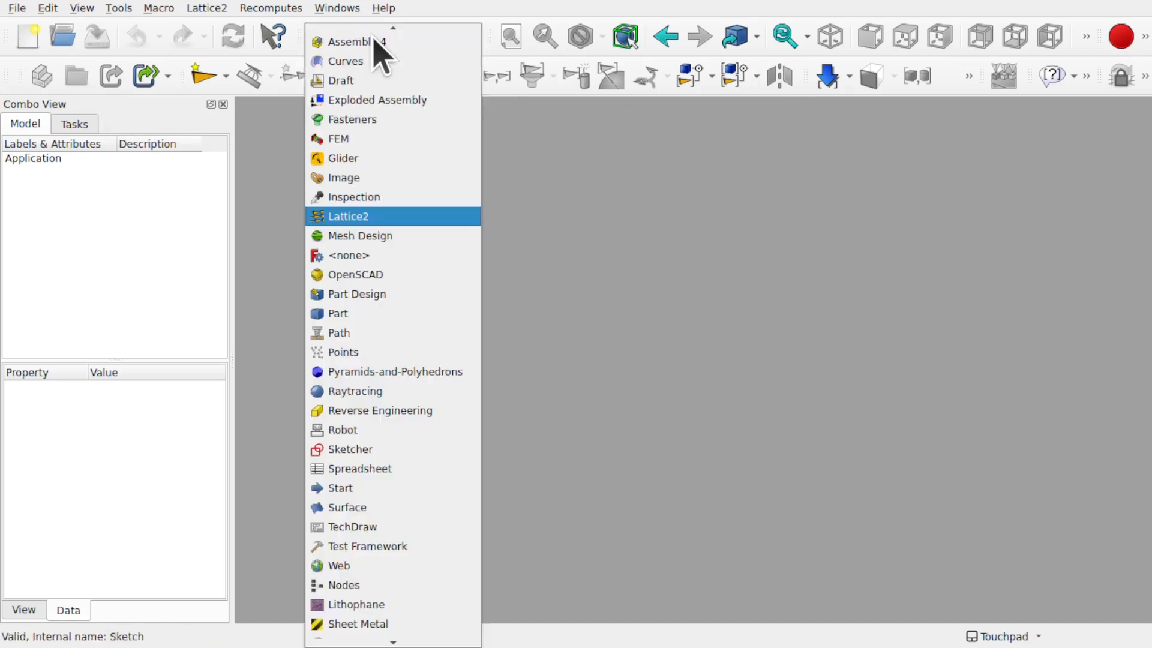
{"action": "left_click", "coordinate": [401, 450]}
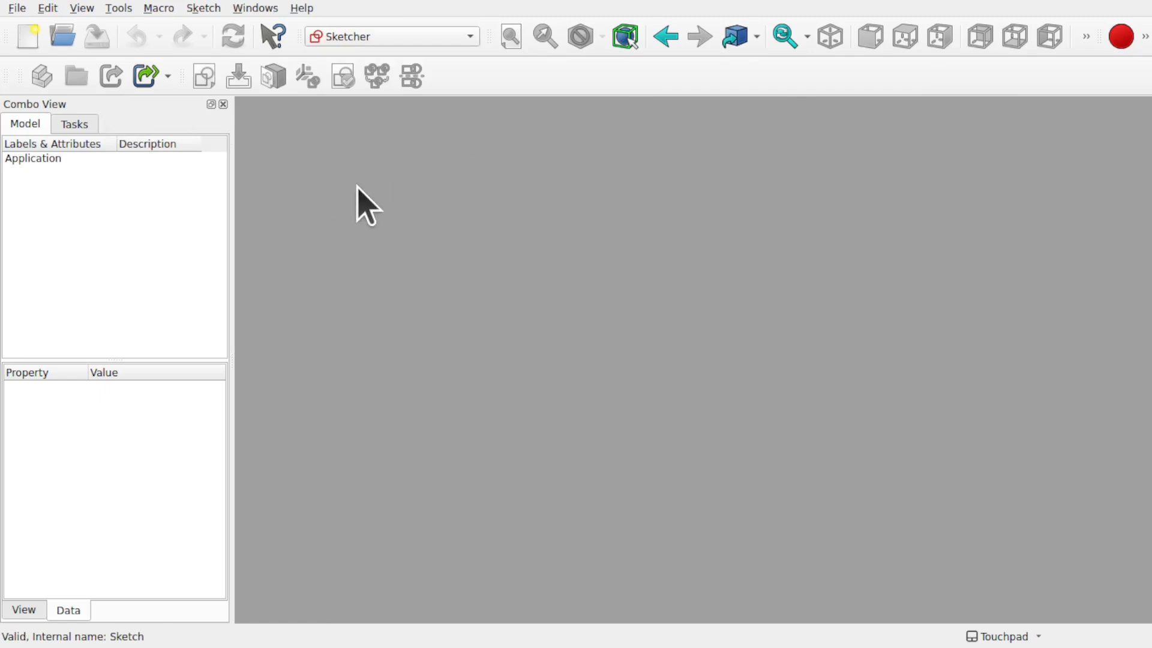
Step: Create a new empty document and save it as LatticeAssem
{"action": "left_click", "coordinate": [27, 38]}
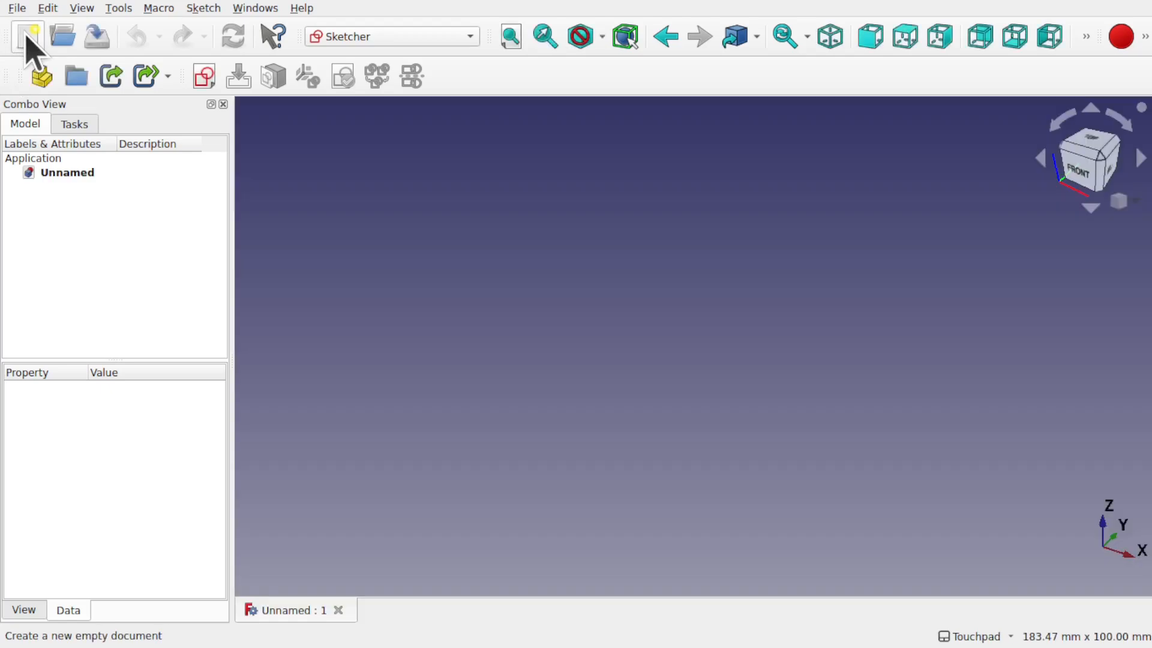
{"action": "left_click", "coordinate": [17, 9]}
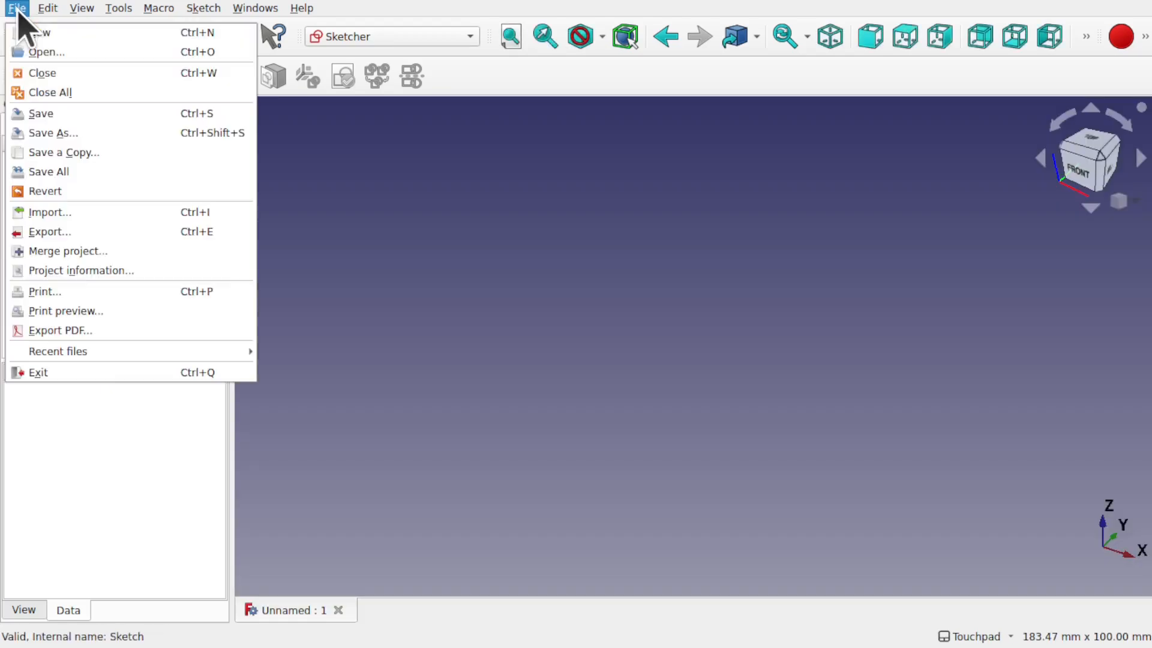
{"action": "left_click", "coordinate": [48, 133]}
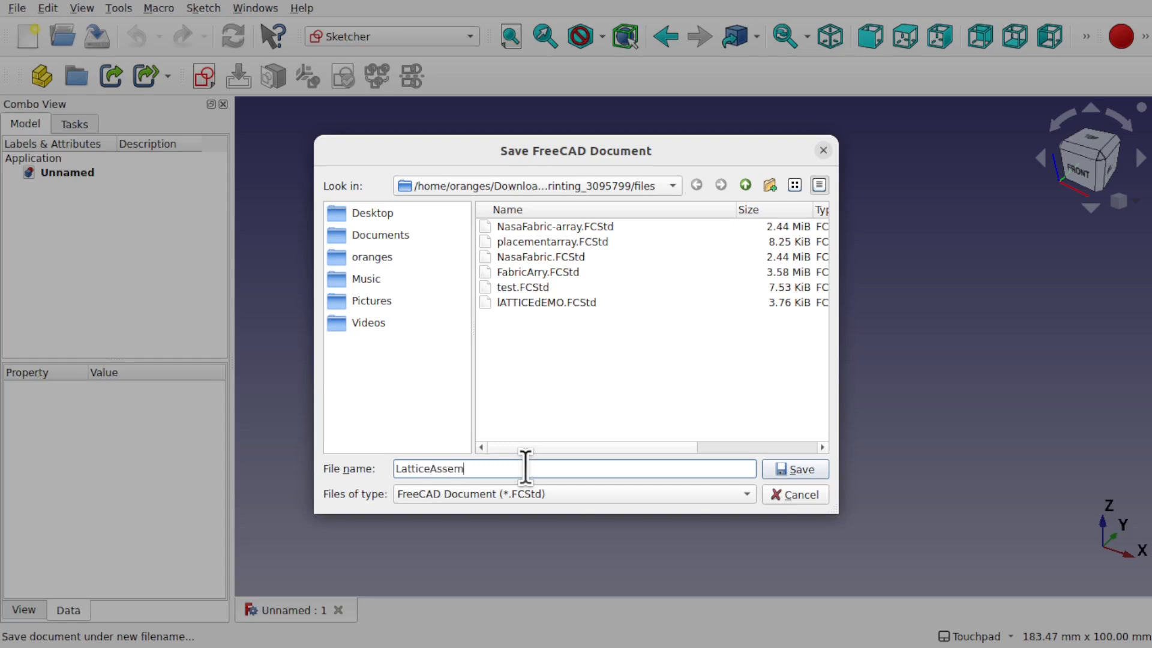
{"action": "type", "text": "LatticeAssem"}
{"action": "key", "text": "Return"}
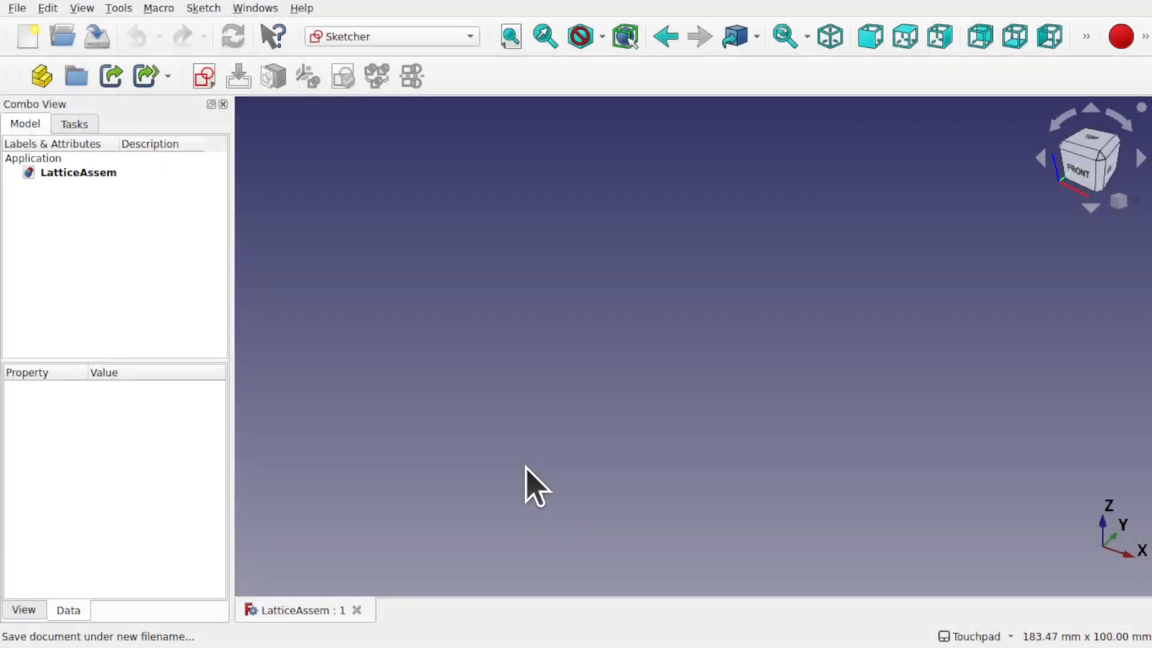
Step: Reopen the NasaFabric project from recent files and select its fabric cell Body
{"action": "left_click", "coordinate": [15, 8]}
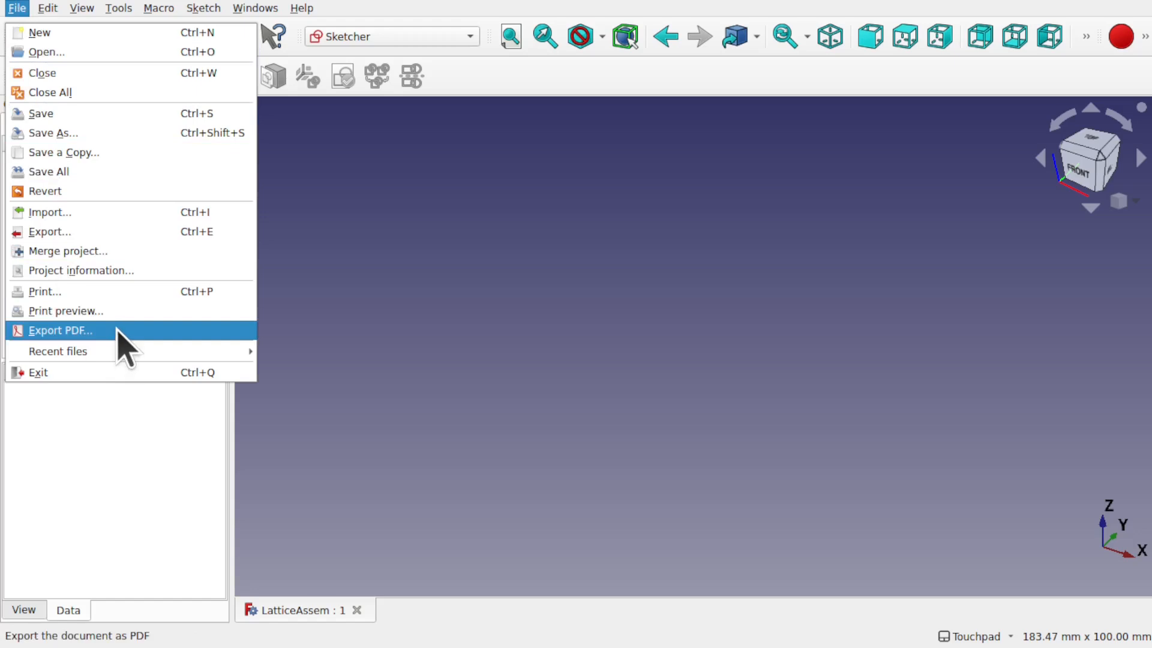
{"action": "mouse_move", "coordinate": [159, 360]}
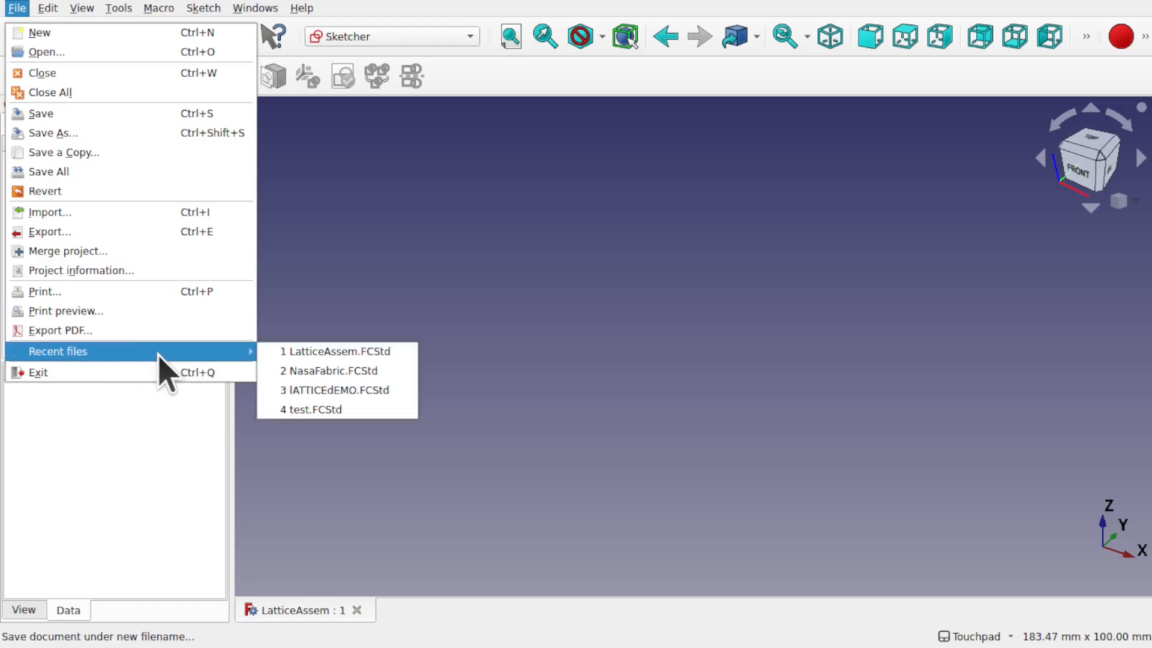
{"action": "left_click", "coordinate": [348, 378]}
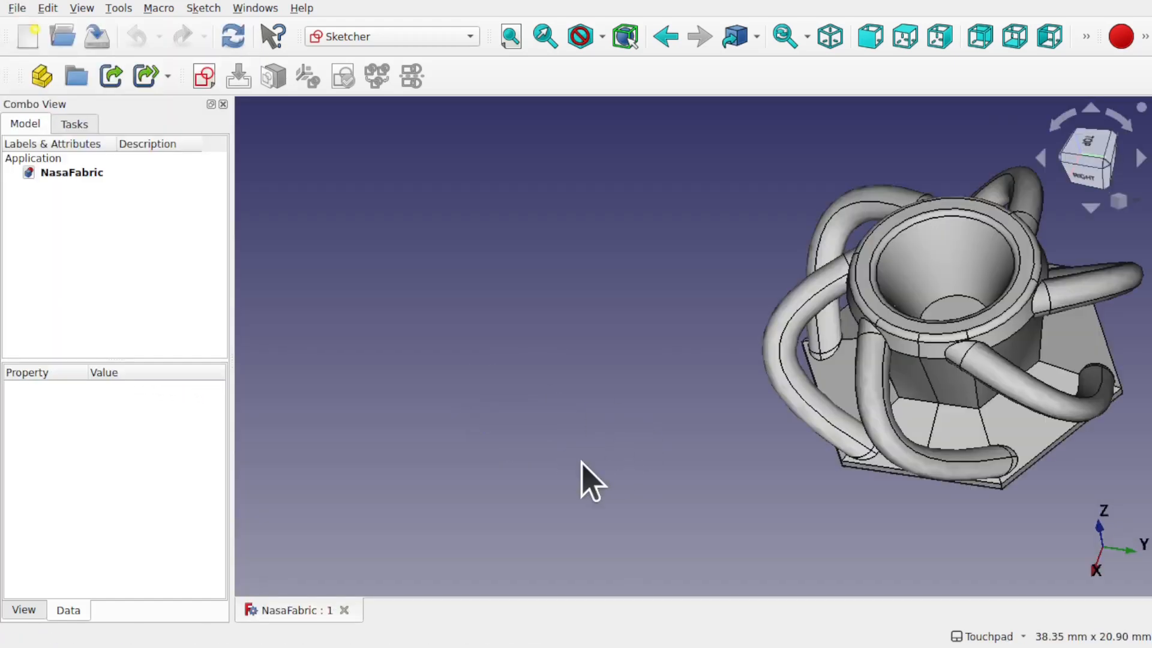
{"action": "left_click", "coordinate": [75, 326]}
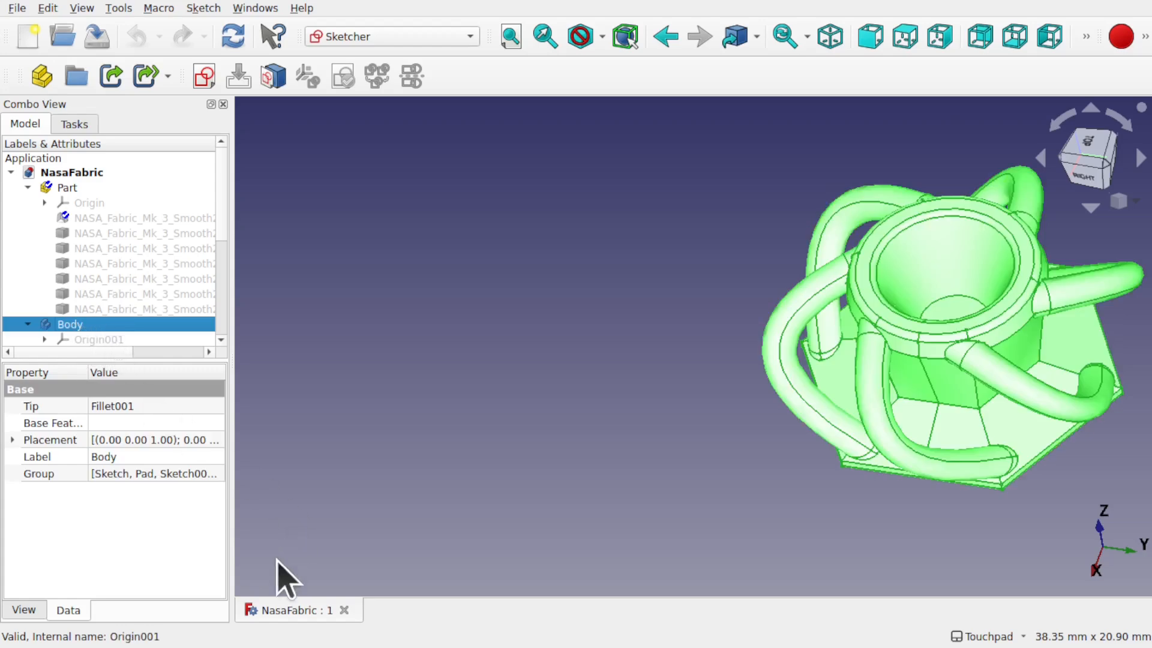
Step: Open the LatticeAssem.FCStd file from the file browser
{"action": "left_click", "coordinate": [17, 8]}
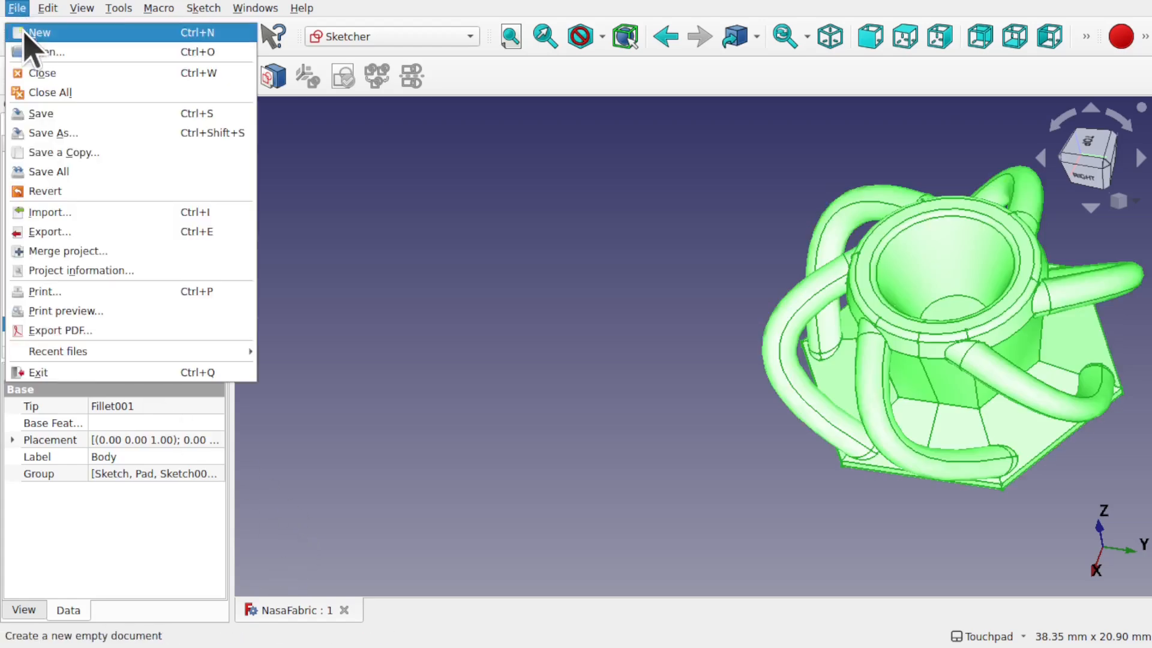
{"action": "left_click", "coordinate": [37, 52]}
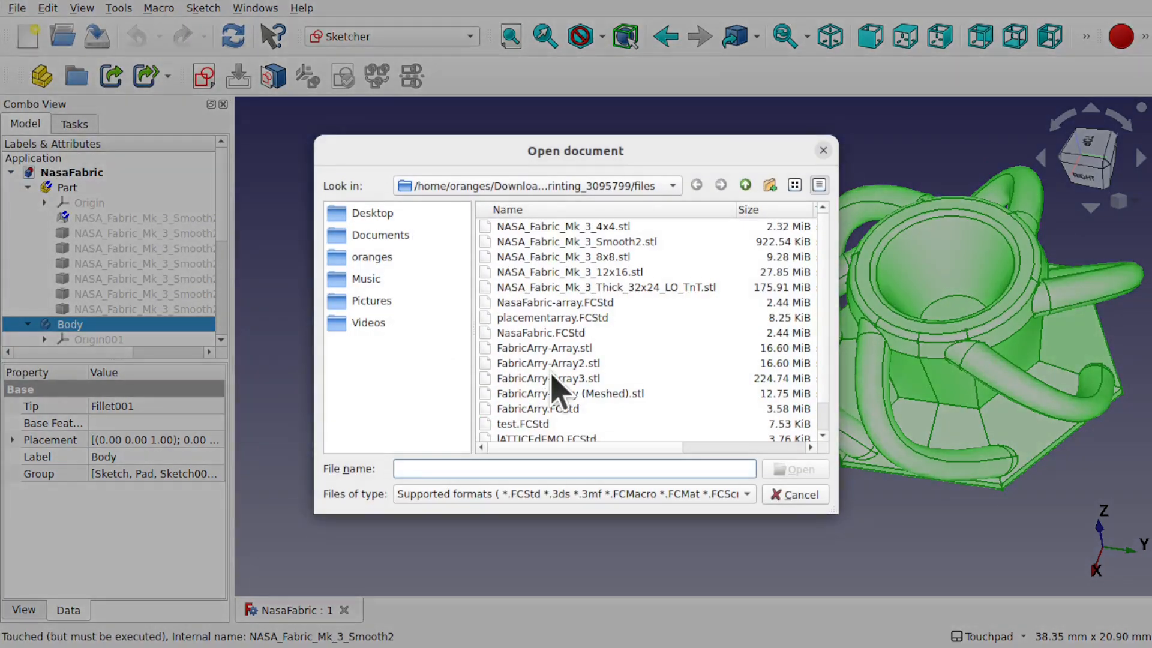
{"action": "scroll", "coordinate": [681, 412], "scroll_direction": "down", "scroll_amount": 1}
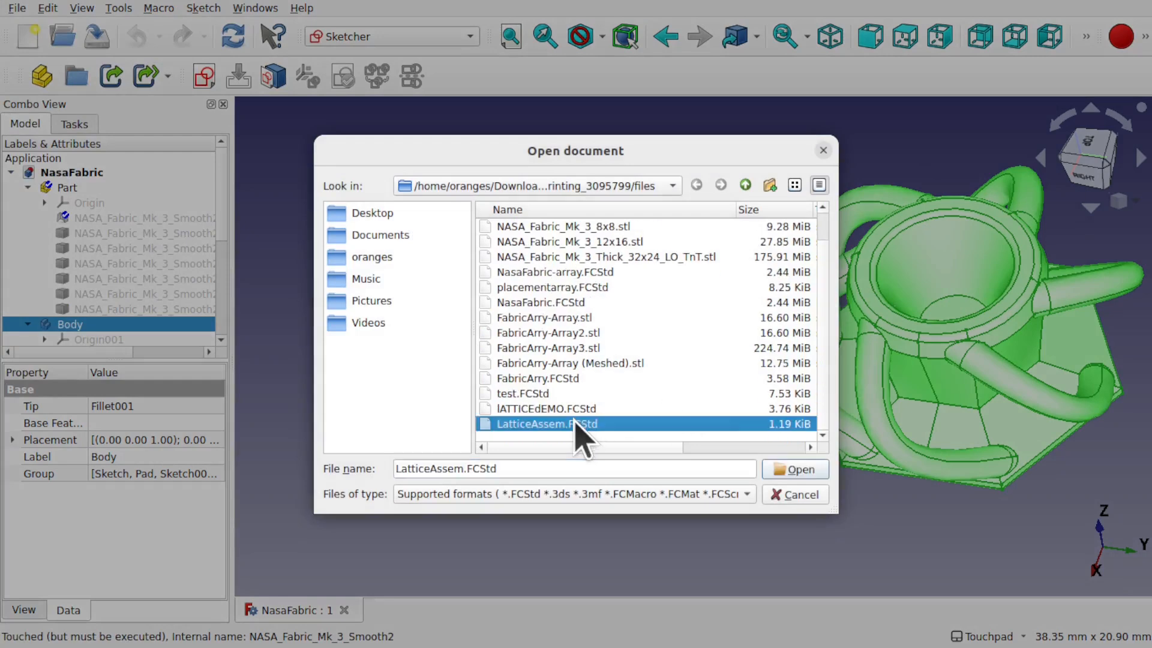
{"action": "double_click", "coordinate": [574, 423]}
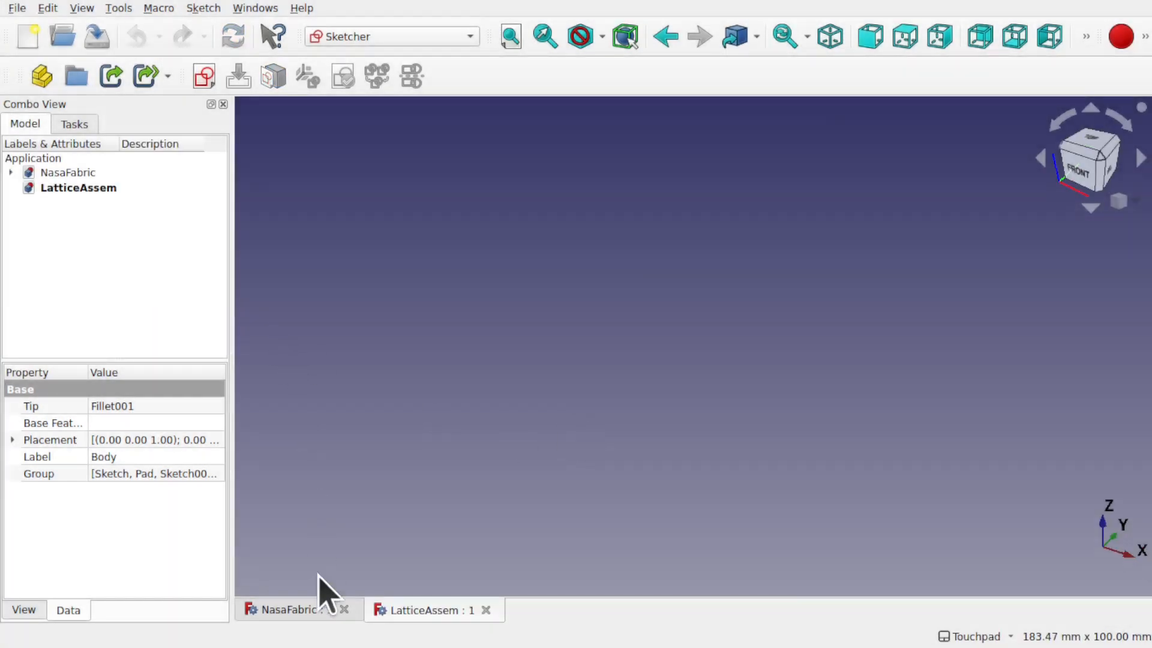
Step: Add a Body link in LatticeAssem pointing to the NasaFabric fabric cell Body
{"action": "left_click", "coordinate": [290, 609]}
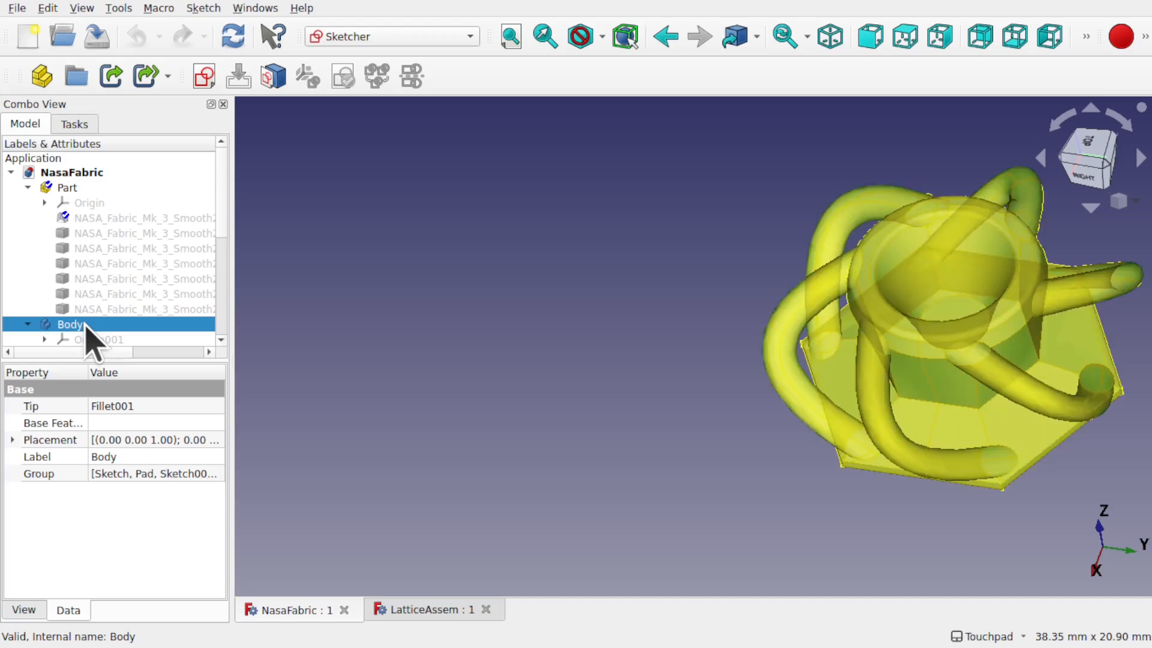
{"action": "left_click", "coordinate": [426, 610]}
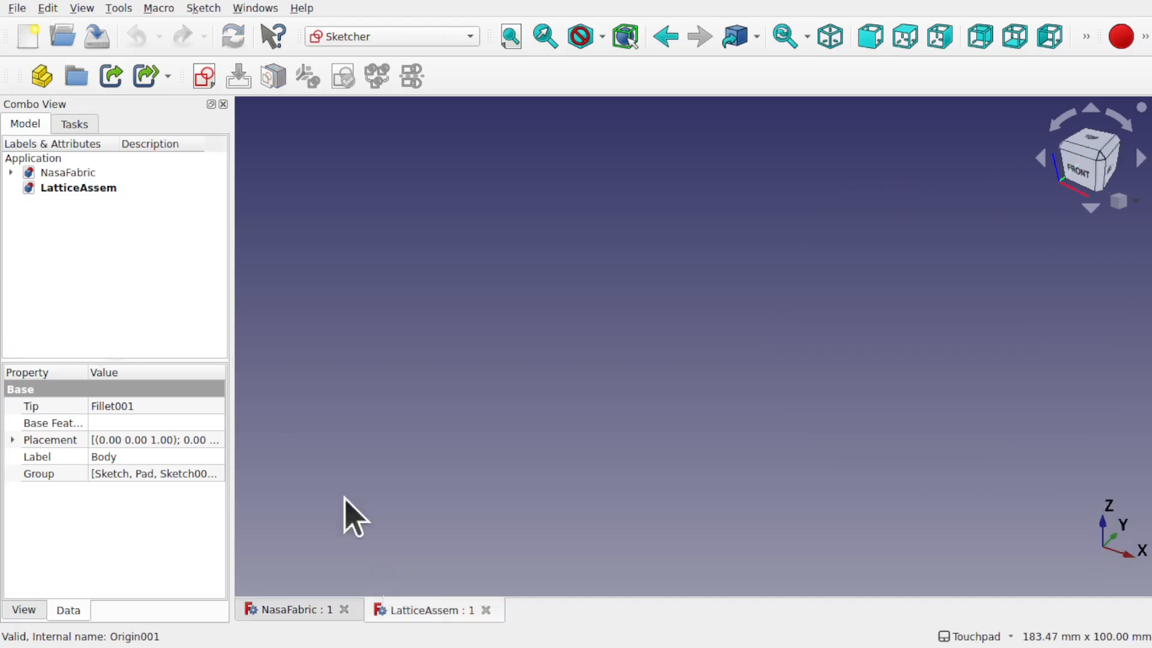
{"action": "left_click", "coordinate": [111, 76]}
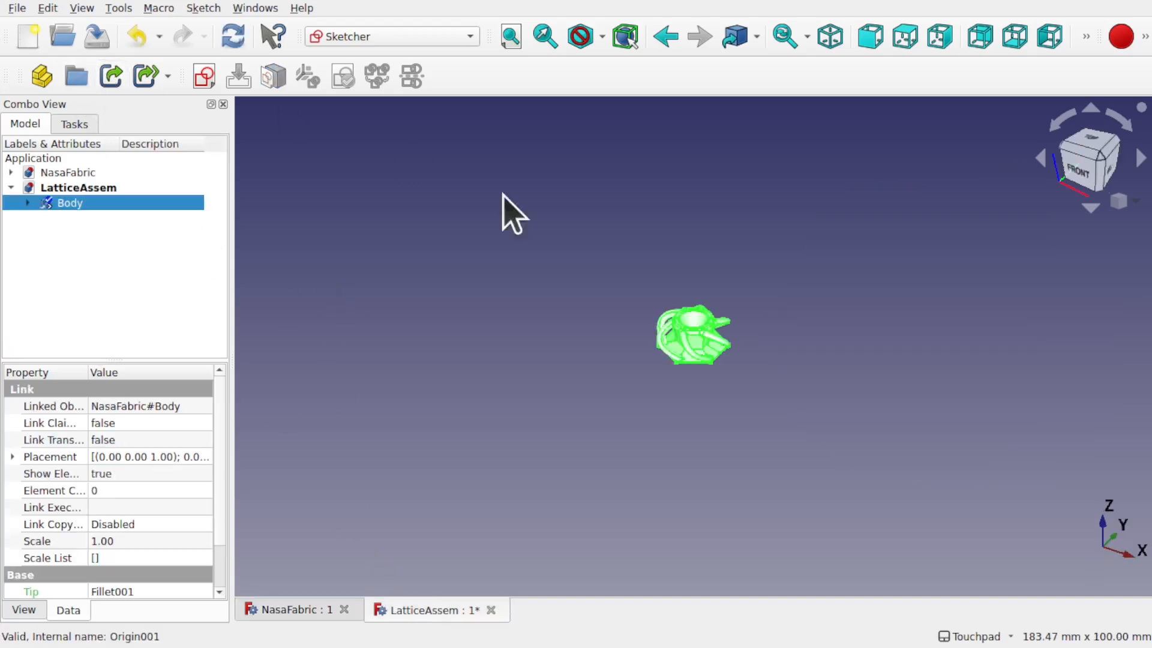
{"action": "left_click", "coordinate": [619, 372]}
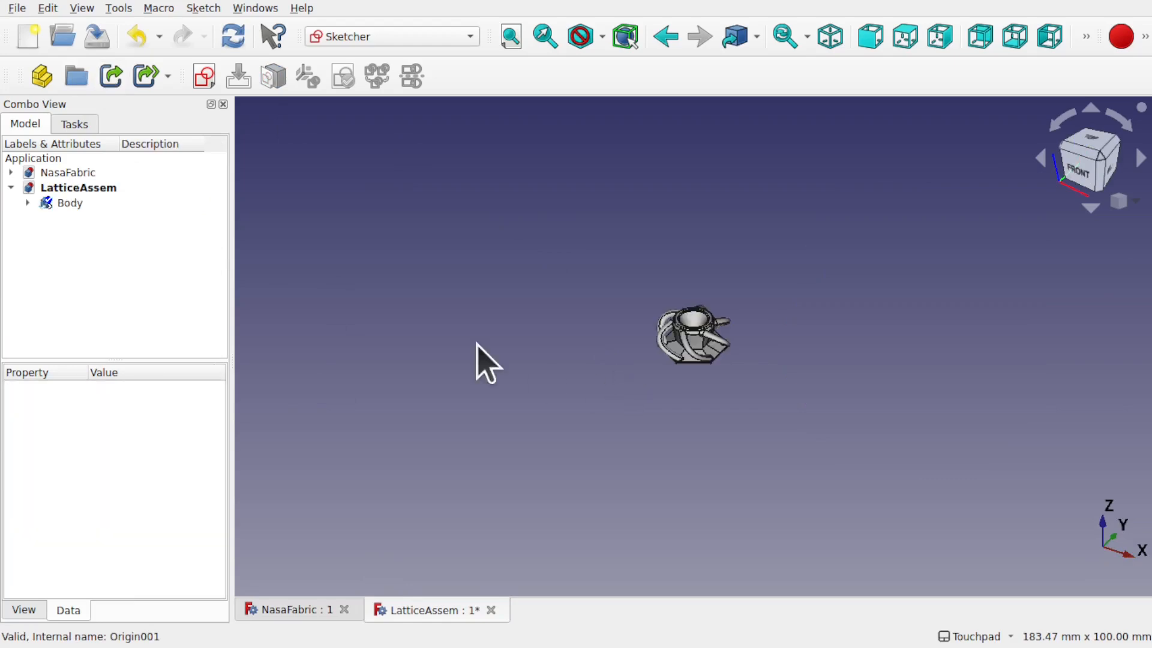
{"action": "left_click", "coordinate": [214, 90]}
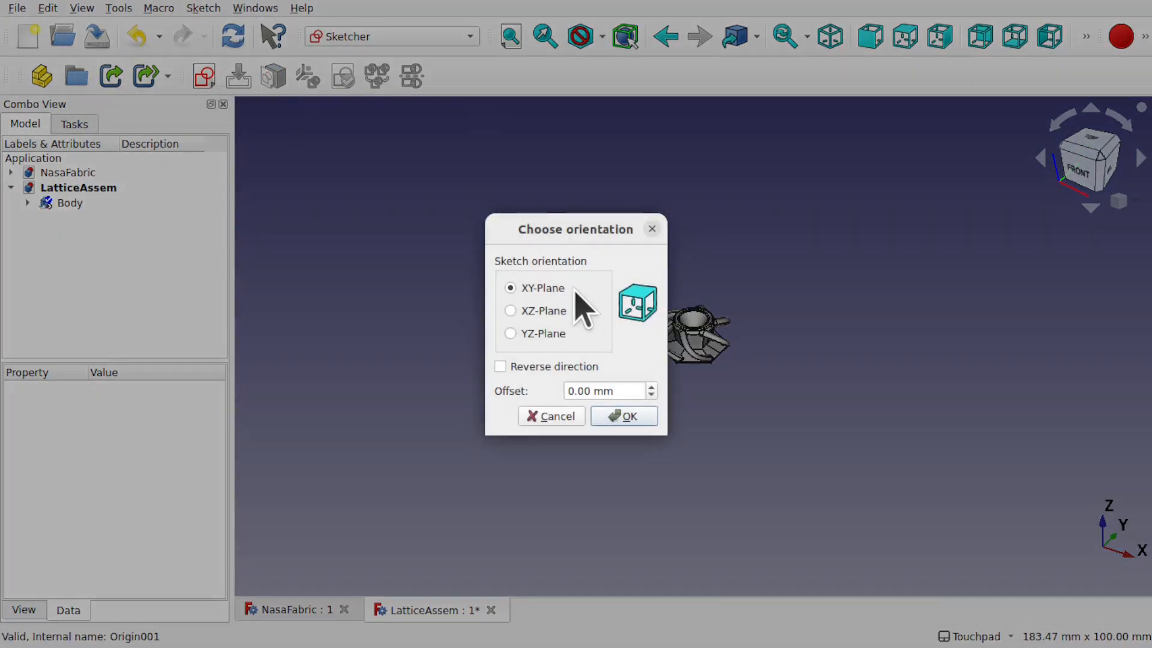
Step: Draw one horizontal line above the fabric cell in an XY-plane sketch, then close it
{"action": "left_click", "coordinate": [628, 415]}
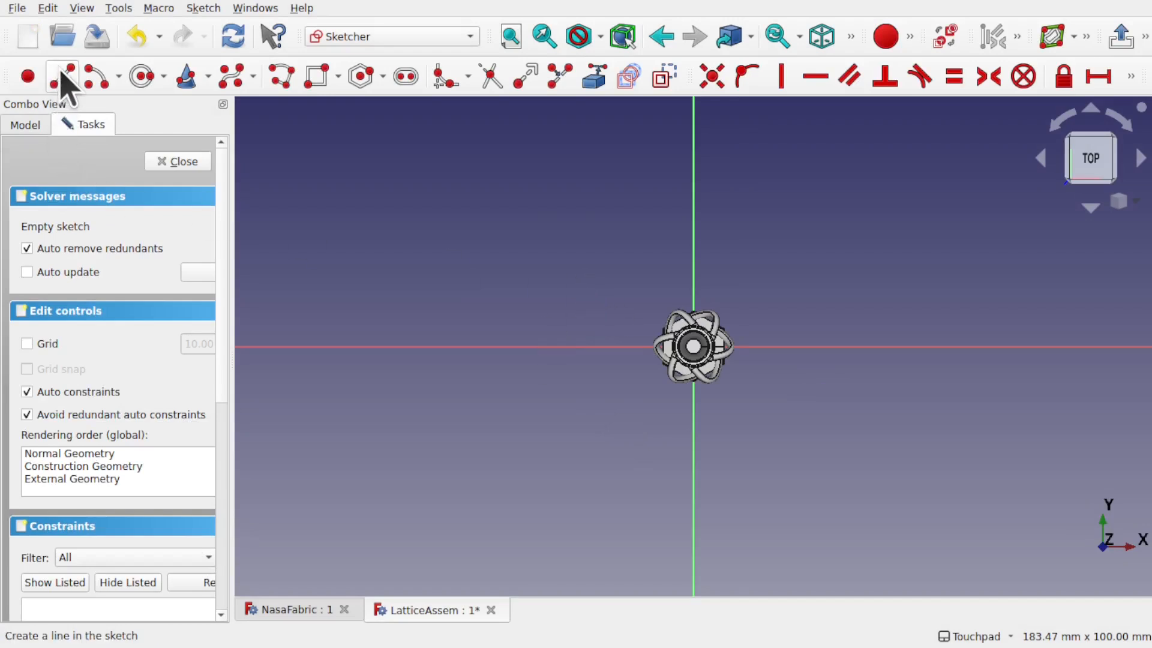
{"action": "left_click", "coordinate": [186, 76]}
{"action": "left_click", "coordinate": [507, 230]}
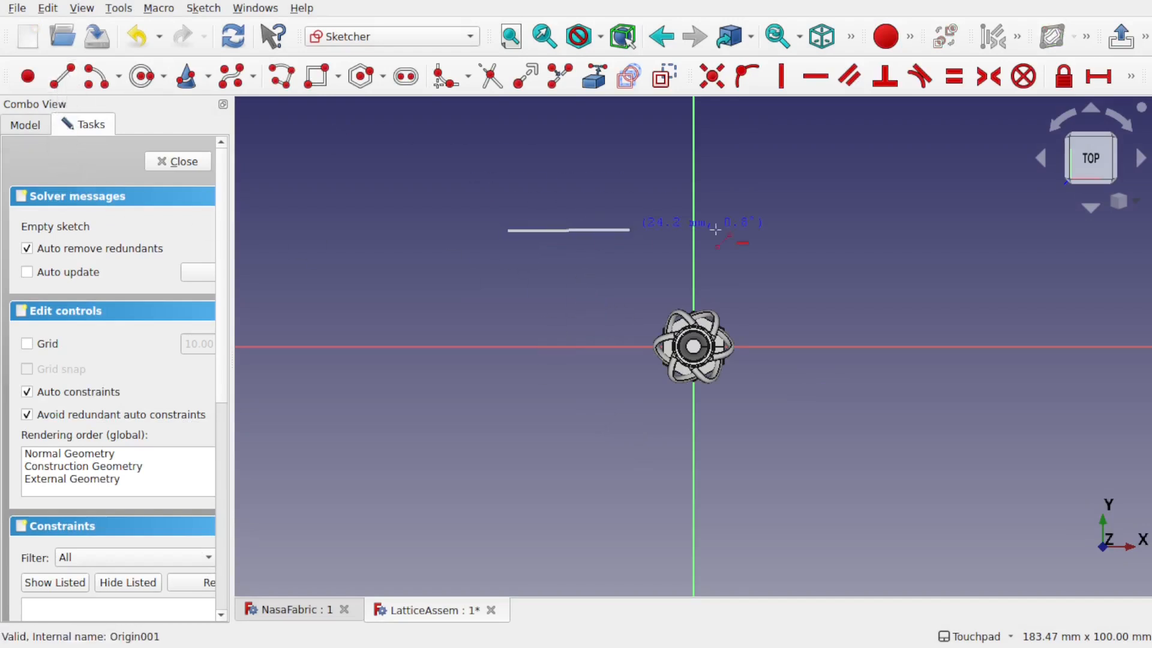
{"action": "left_click", "coordinate": [1007, 229]}
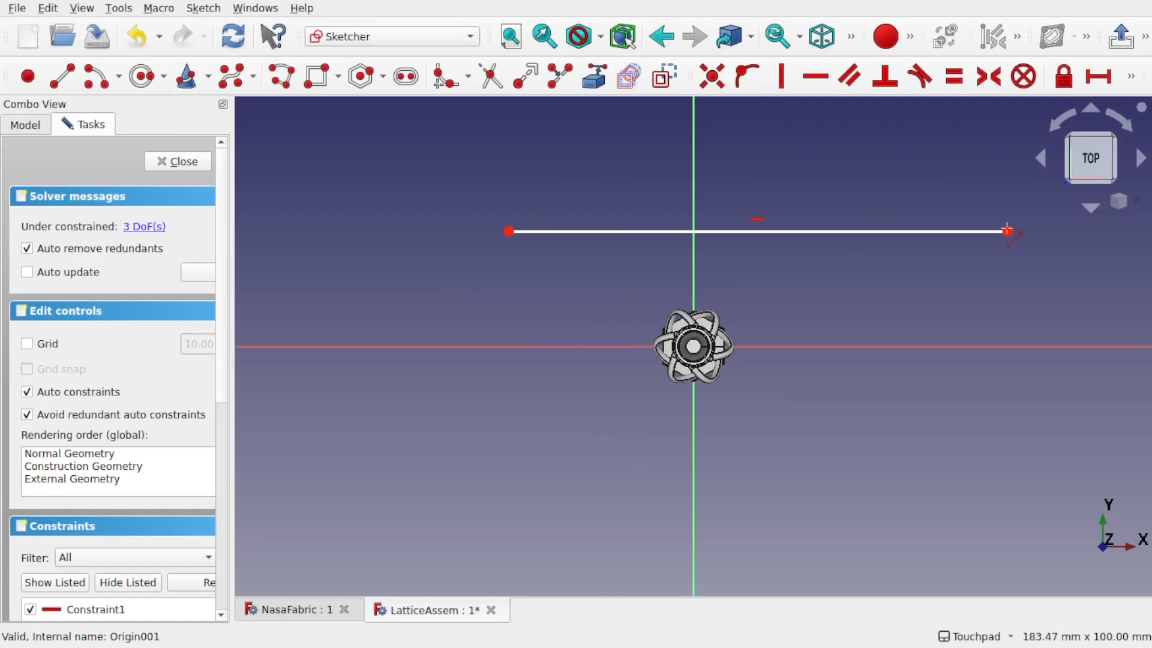
{"action": "left_click", "coordinate": [179, 168]}
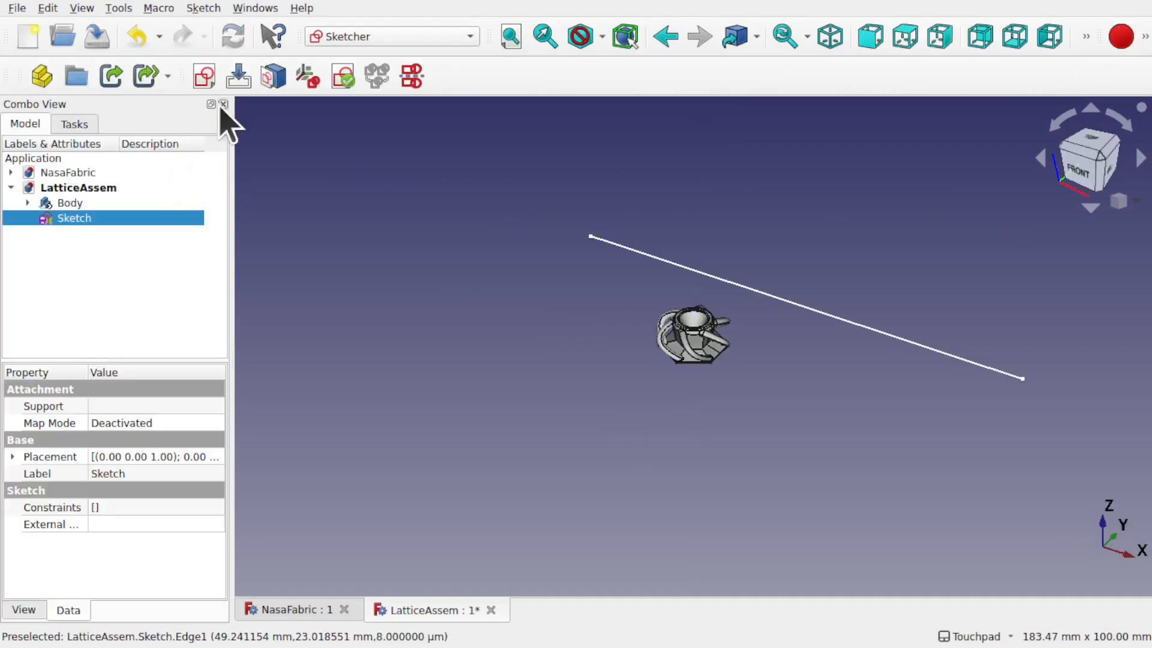
{"action": "left_click", "coordinate": [404, 37]}
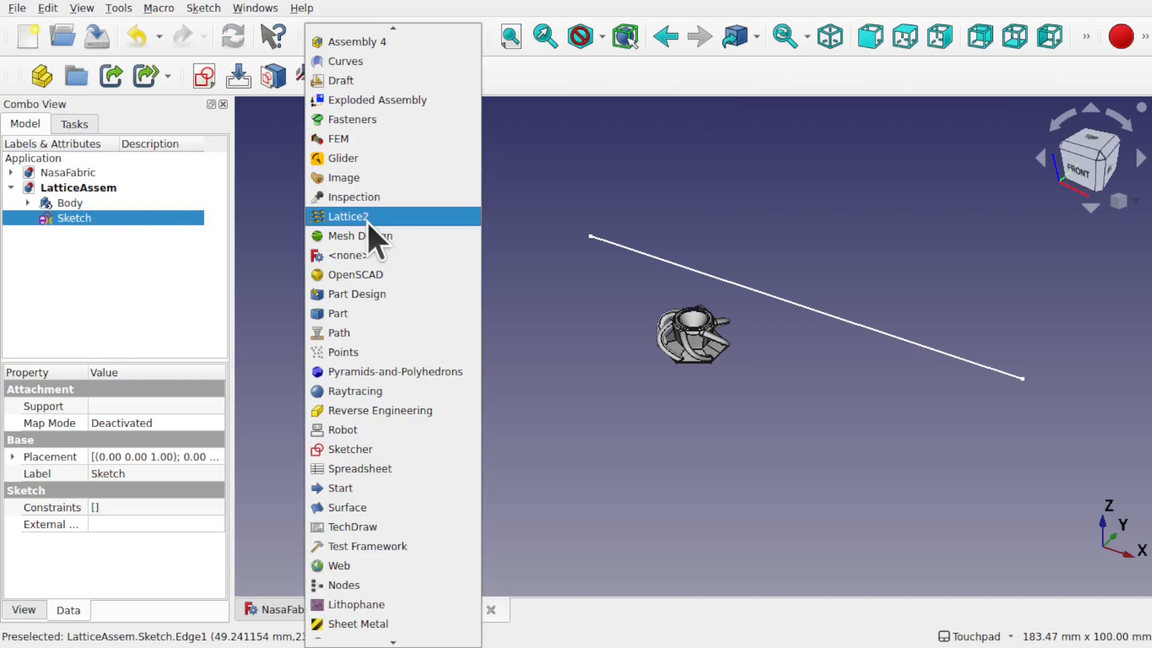
Step: In Lattice2, add a Span / N linear array of five placements along the sketch line
{"action": "left_click", "coordinate": [348, 216]}
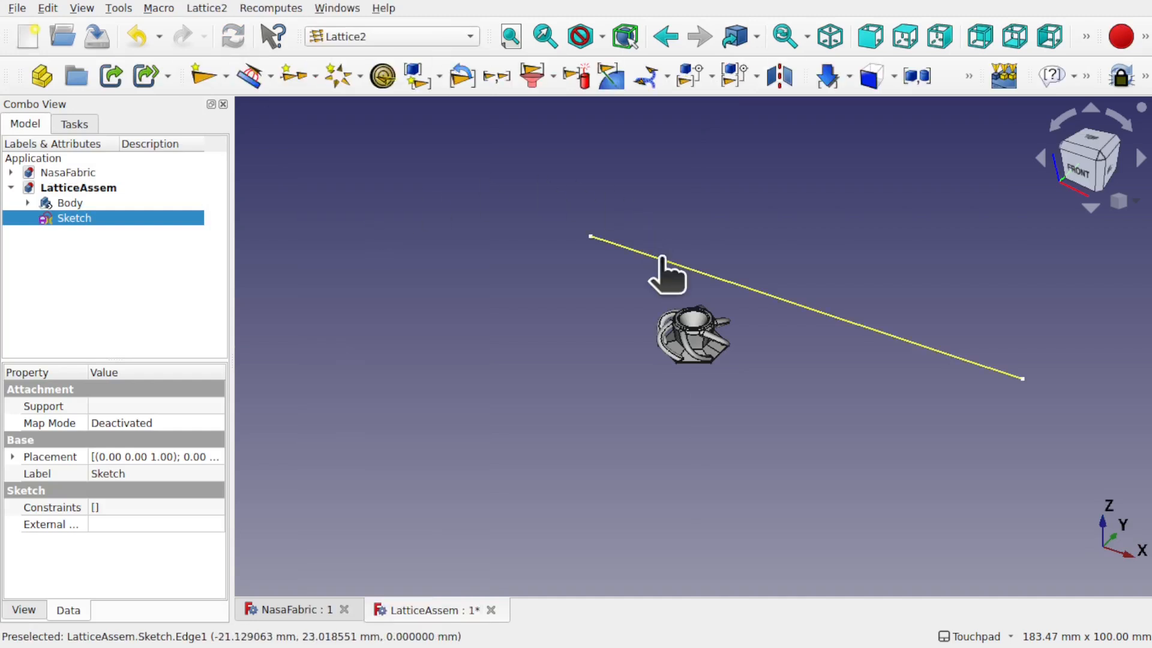
{"action": "left_click", "coordinate": [201, 11]}
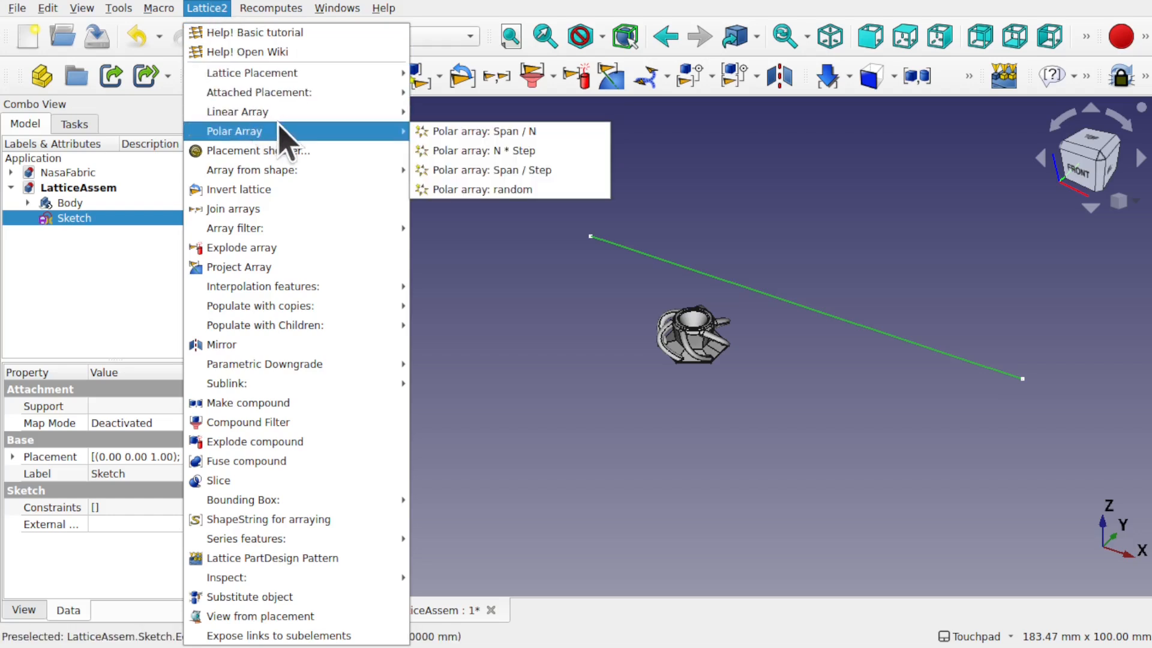
{"action": "mouse_move", "coordinate": [287, 114]}
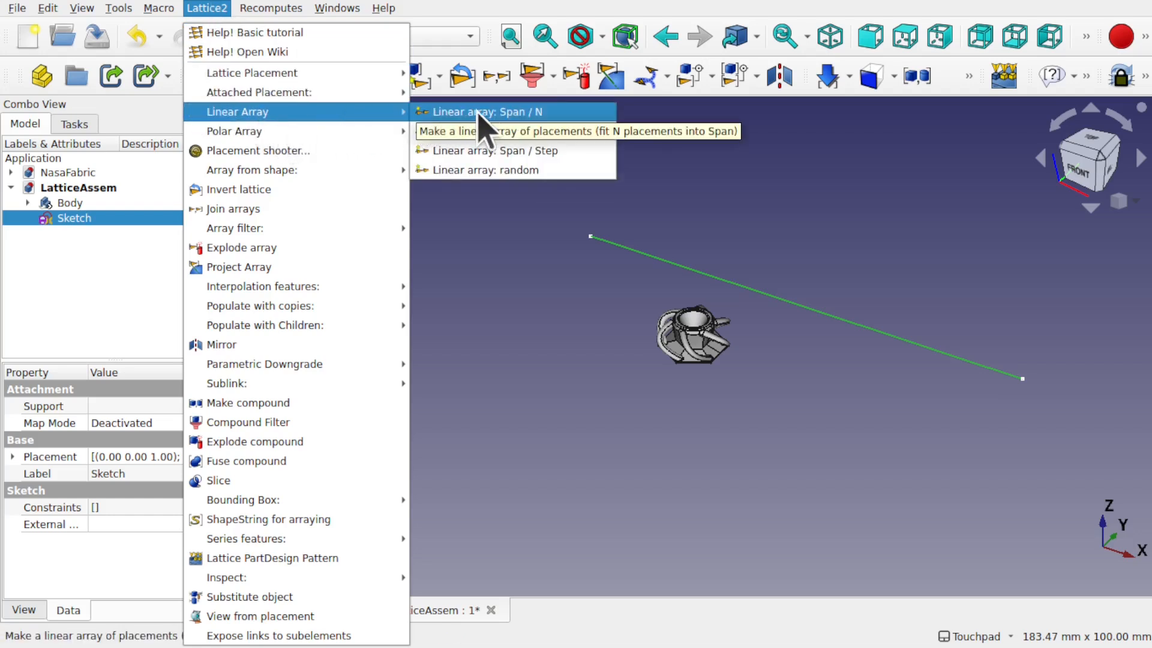
{"action": "left_click", "coordinate": [498, 113]}
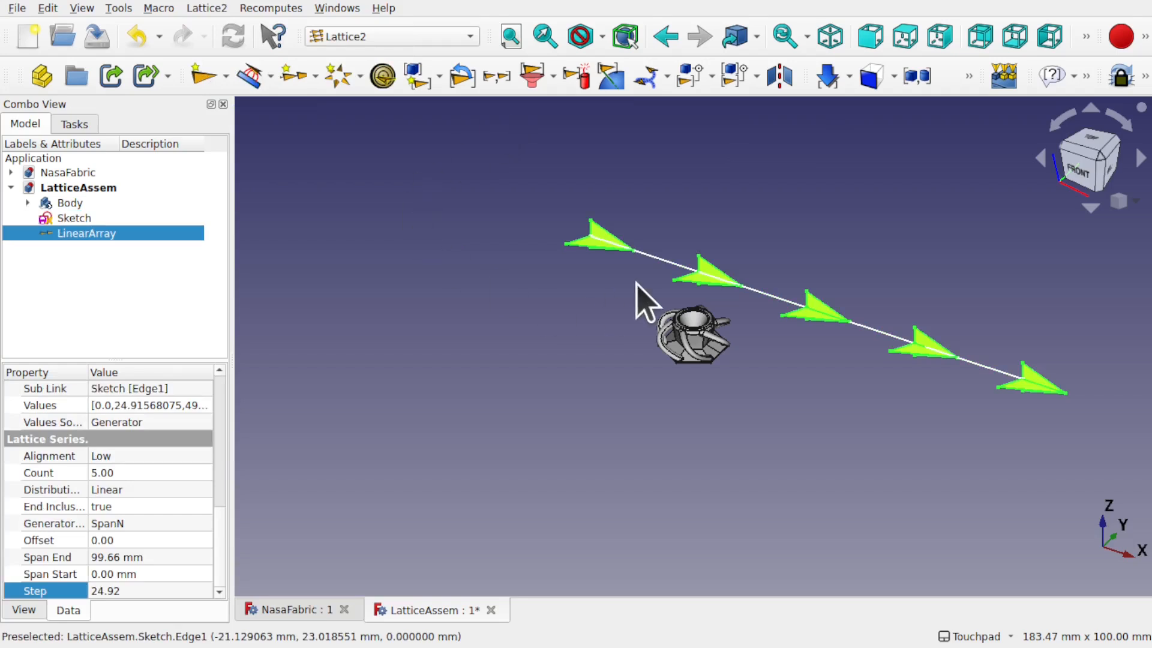
Step: Populate the LinearArray with copies of the Body link, placing five fabric cells along the line
{"action": "left_click", "coordinate": [465, 354]}
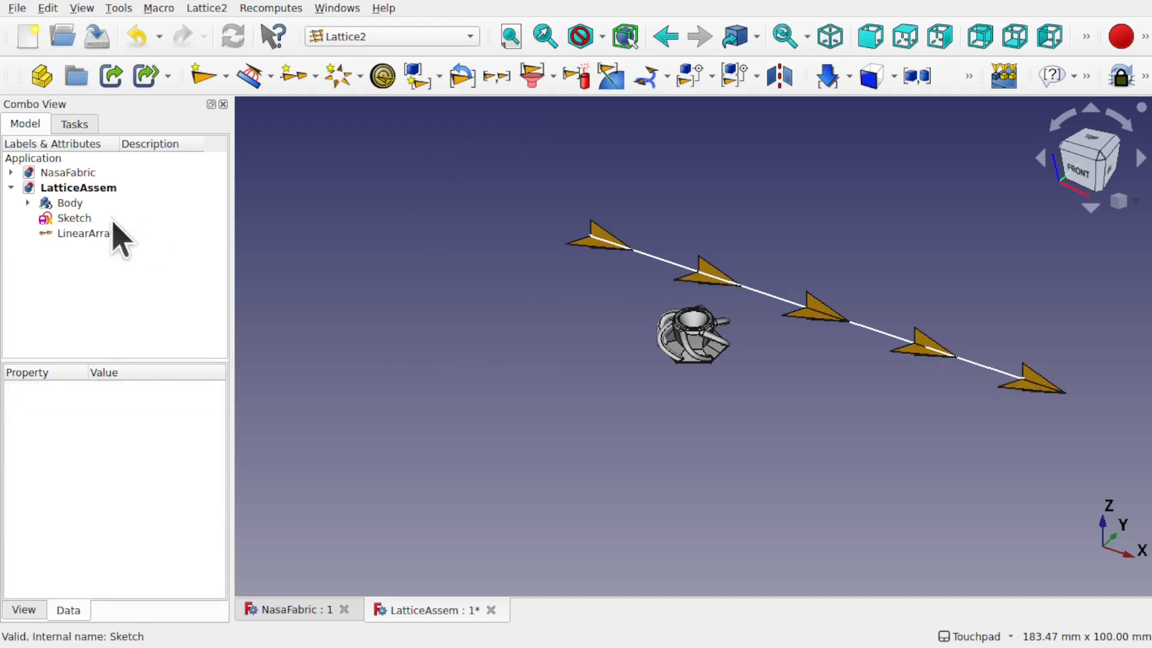
{"action": "left_click", "coordinate": [67, 205]}
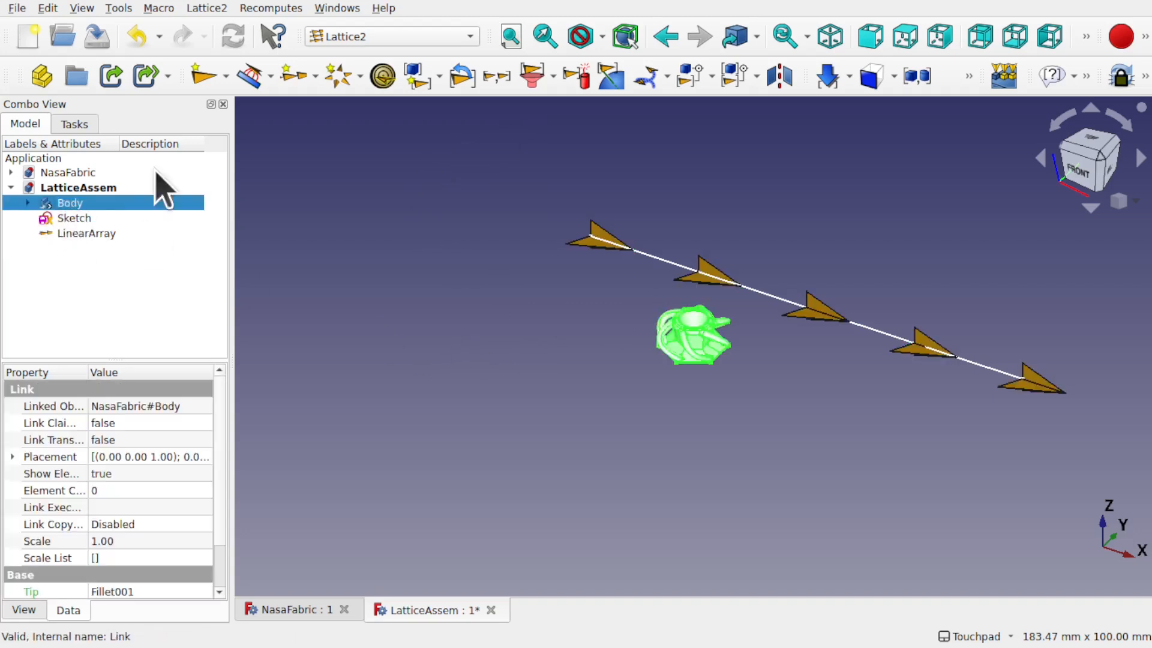
{"action": "left_click", "coordinate": [108, 236], "text": "ctrl"}
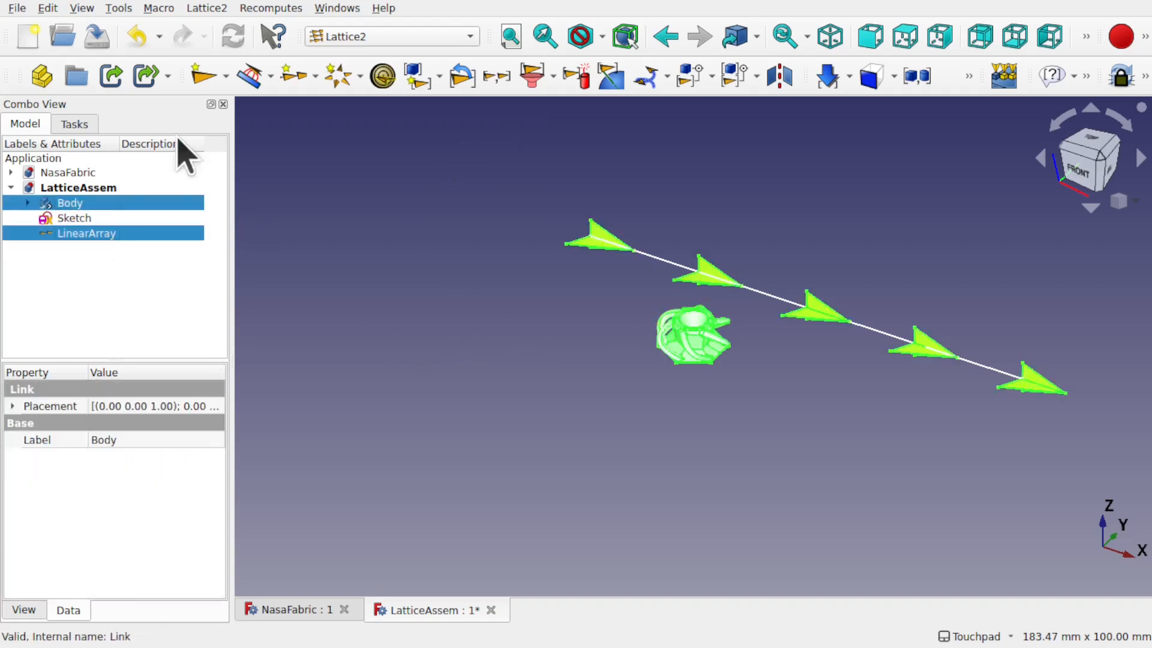
{"action": "left_click", "coordinate": [207, 8]}
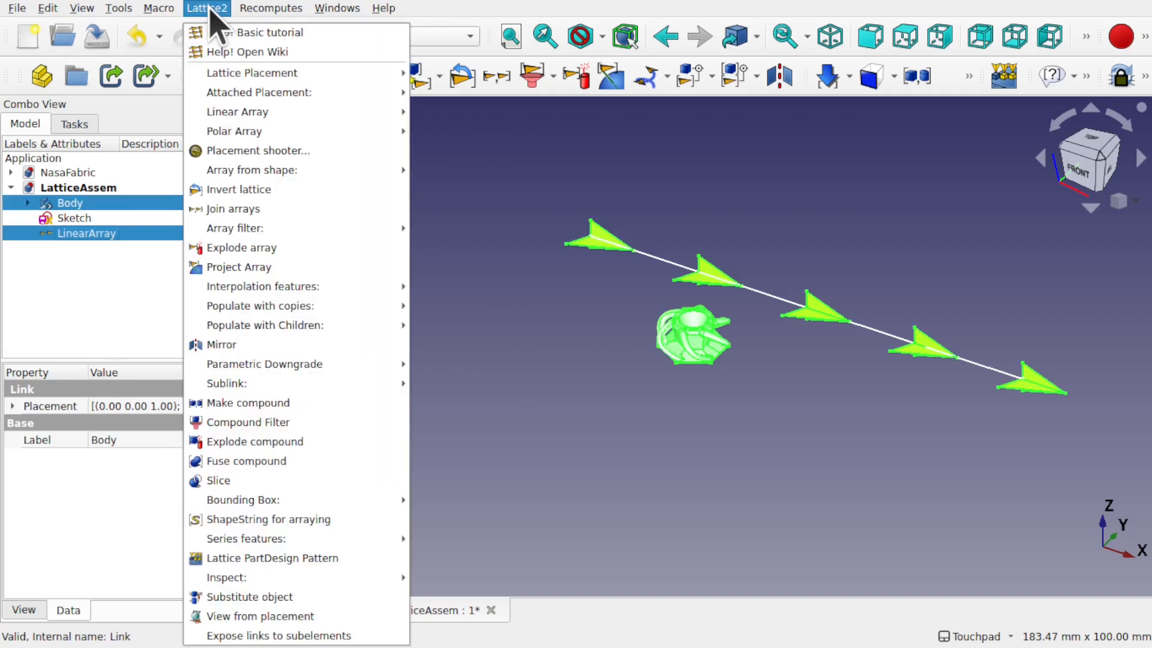
{"action": "mouse_move", "coordinate": [326, 309]}
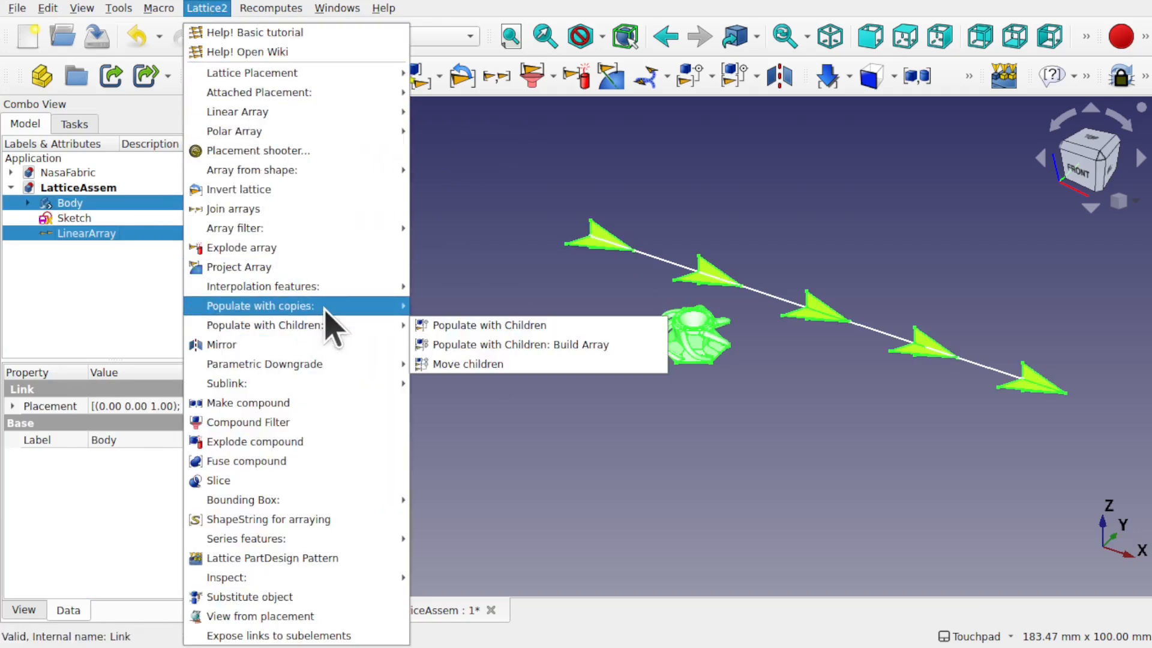
{"action": "left_click", "coordinate": [492, 306]}
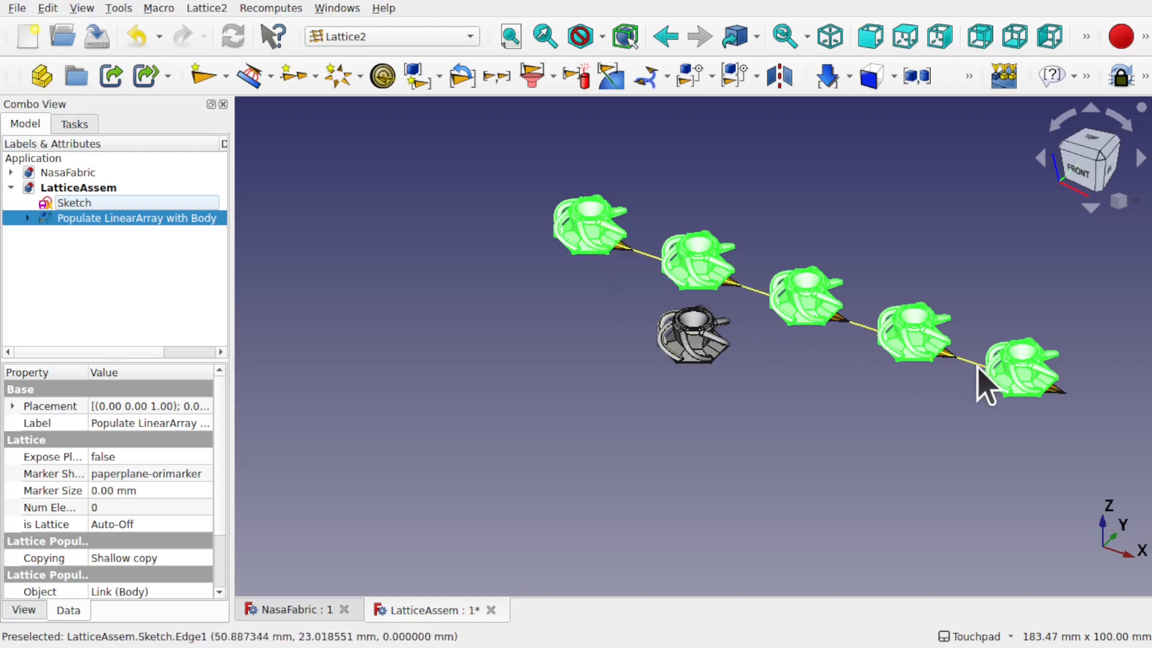
{"action": "left_click", "coordinate": [778, 401]}
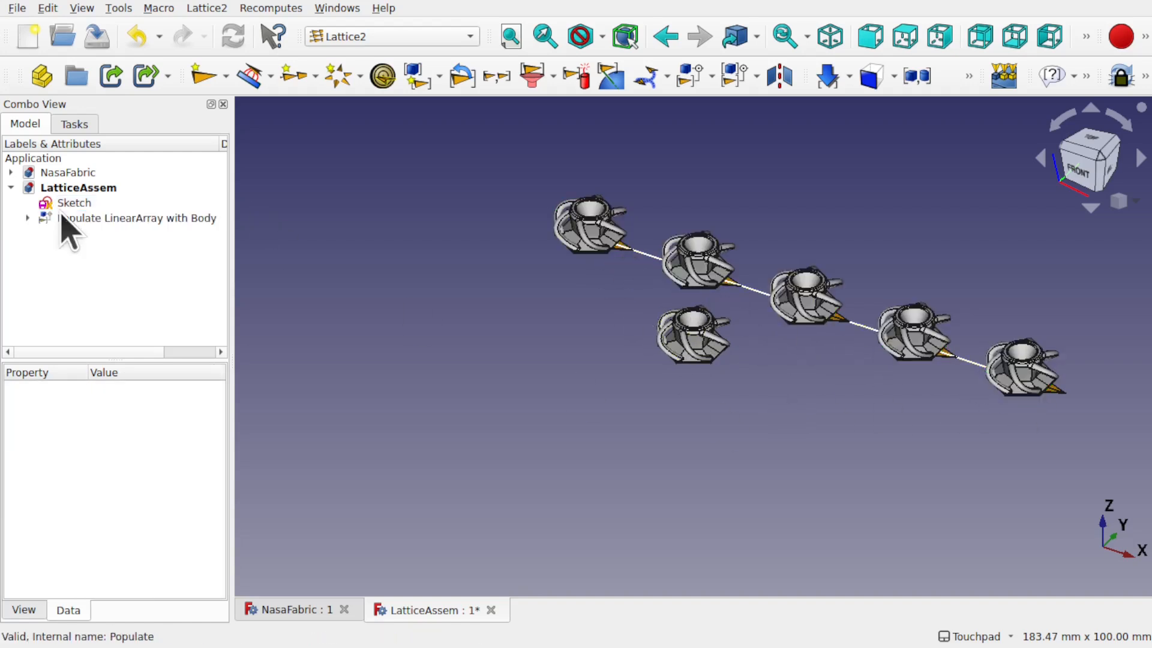
{"action": "left_click_drag", "start_coordinate": [232, 226], "coordinate": [283, 234]}
Step: Switch the LinearArray generator to StepN with a 10 mm step, placing cells at 0–40 mm
{"action": "left_click", "coordinate": [27, 219]}
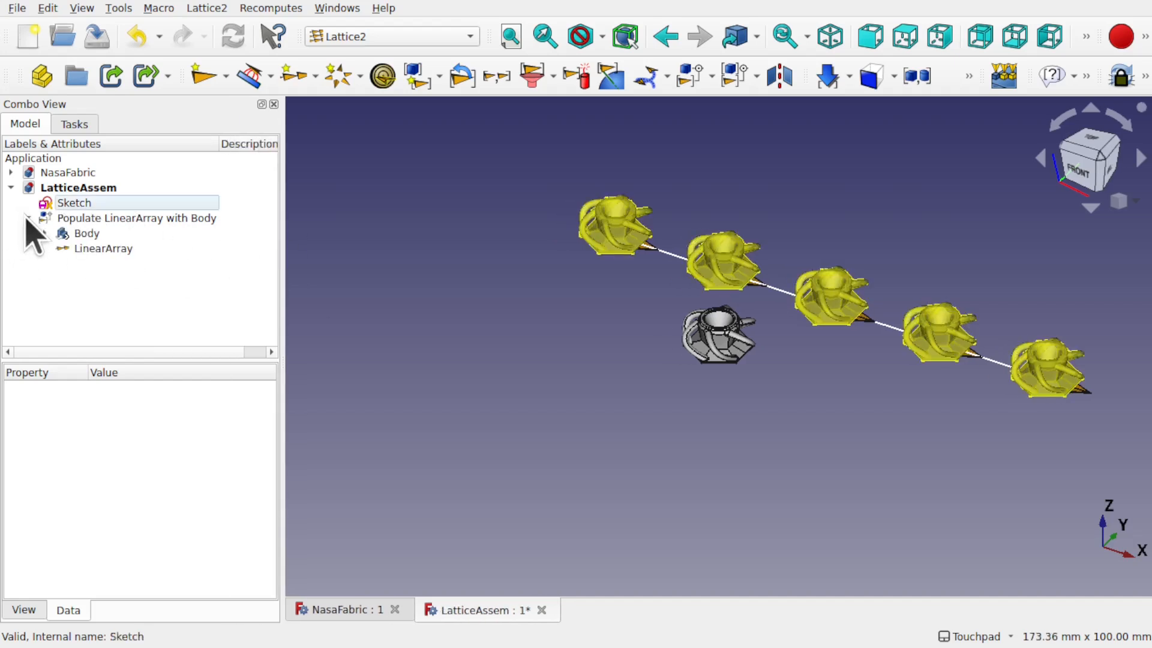
{"action": "left_click", "coordinate": [120, 248]}
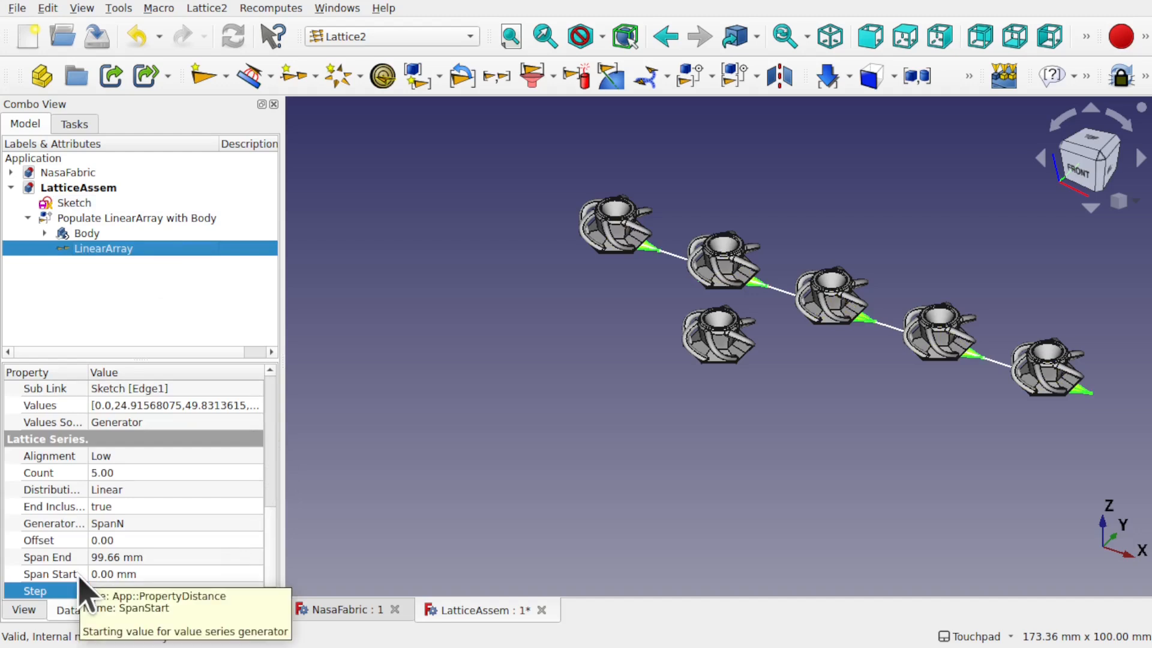
{"action": "left_click", "coordinate": [132, 526]}
{"action": "left_click", "coordinate": [146, 527]}
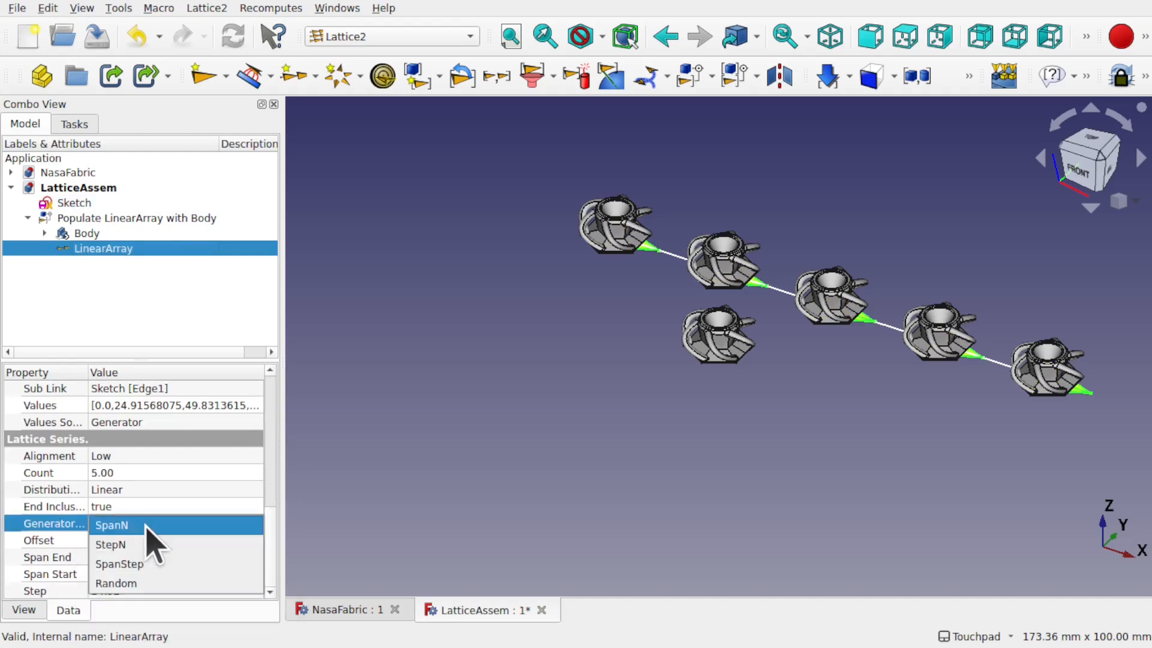
{"action": "left_click", "coordinate": [165, 544]}
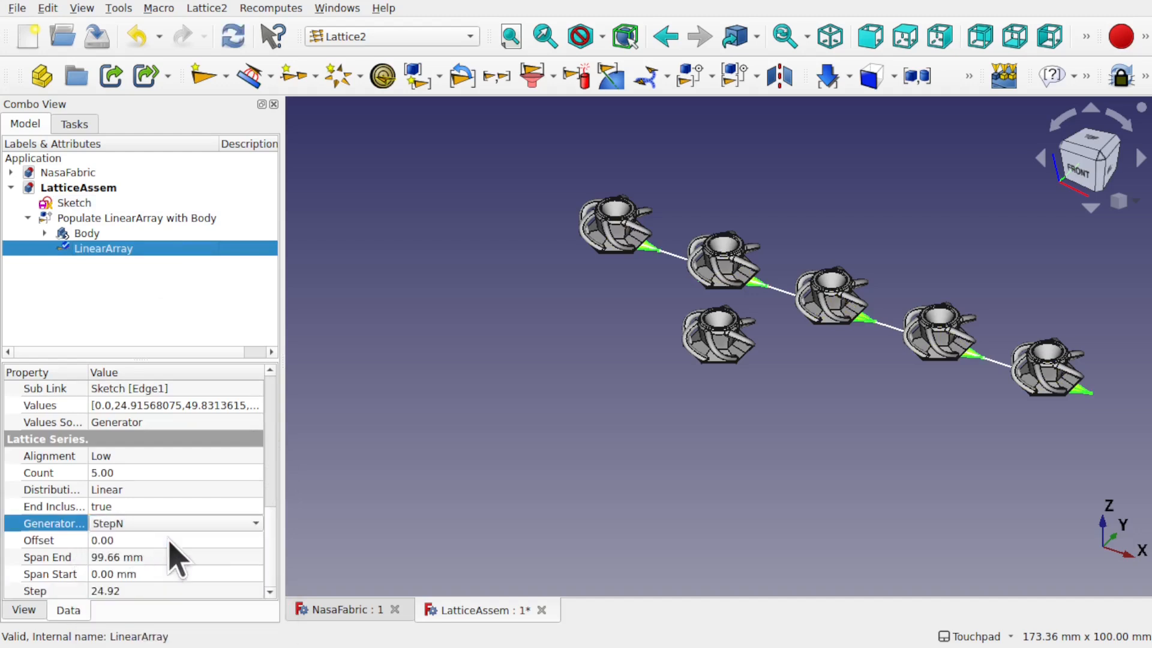
{"action": "left_click", "coordinate": [186, 590]}
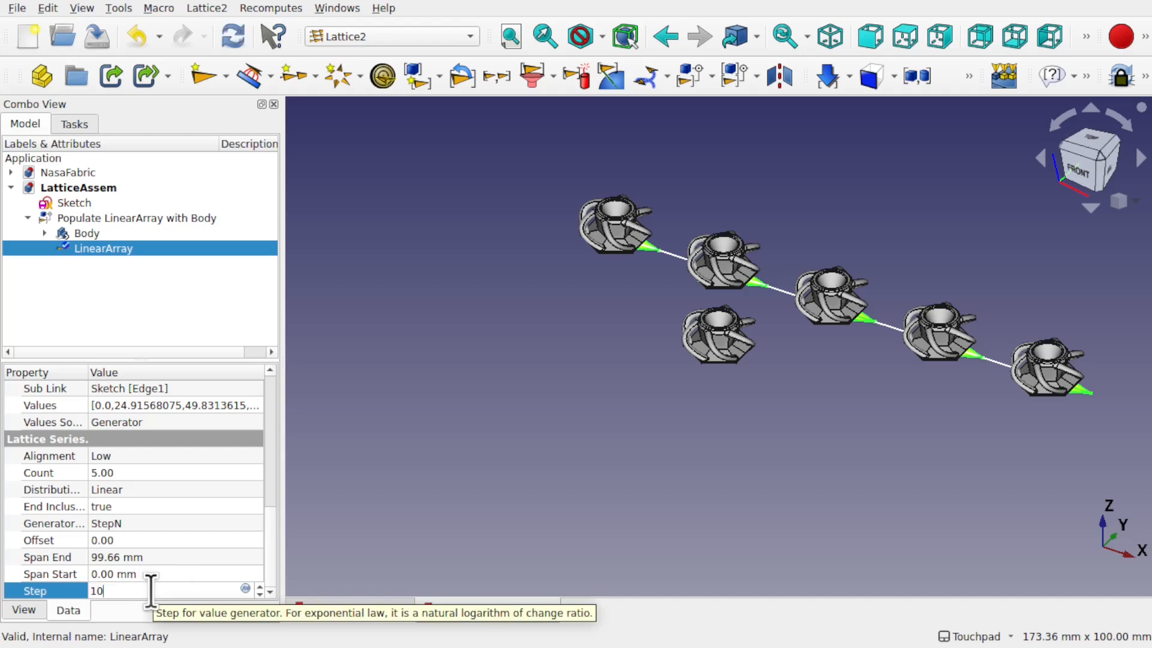
{"action": "left_click", "coordinate": [192, 574]}
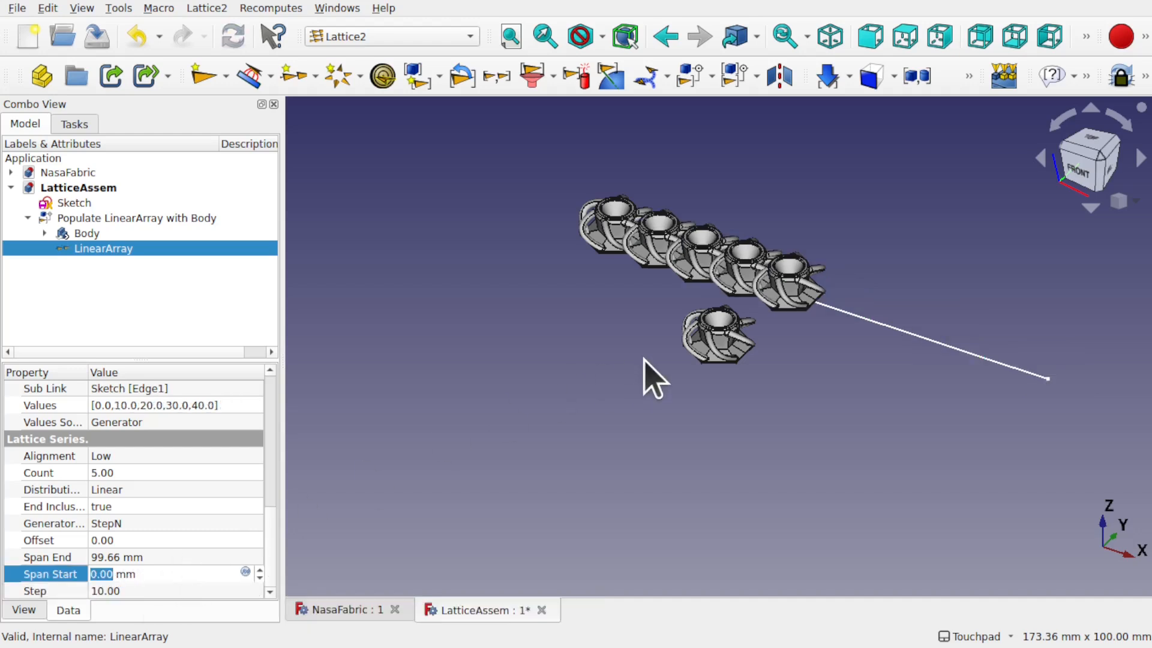
{"action": "middle_click_drag", "start_coordinate": [688, 288], "coordinate": [849, 152]}
Step: Set the LinearArray Step to 12.5 mm so the five cells interlock
{"action": "scroll", "coordinate": [672, 339], "scroll_direction": "up", "scroll_amount": 4}
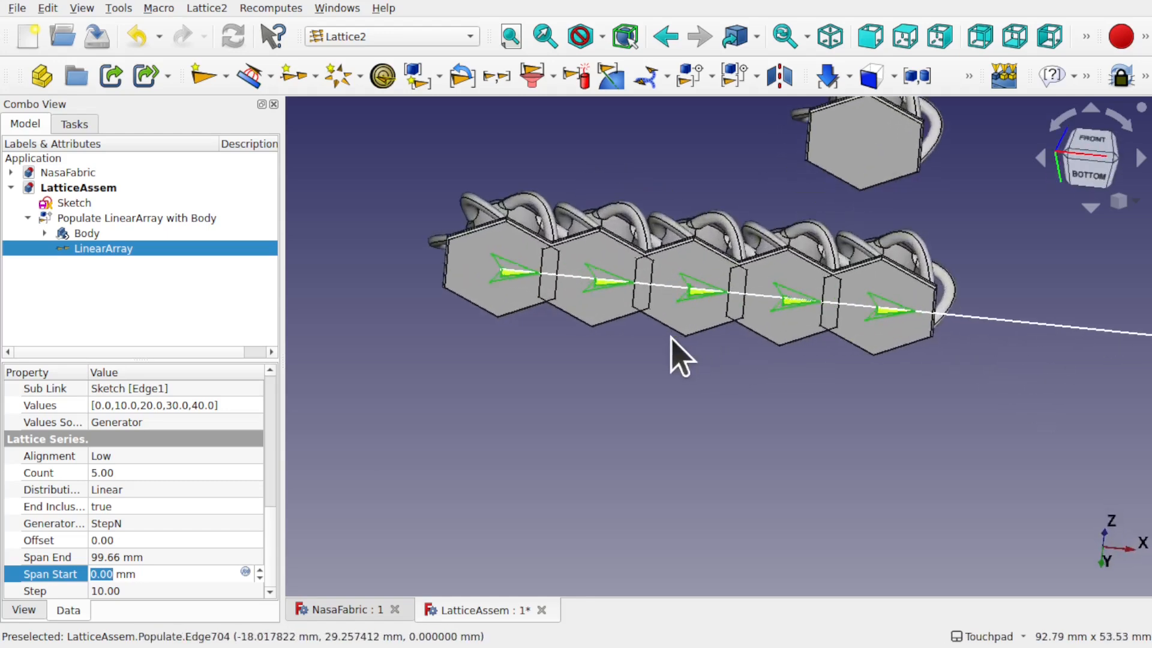
{"action": "left_click", "coordinate": [166, 591]}
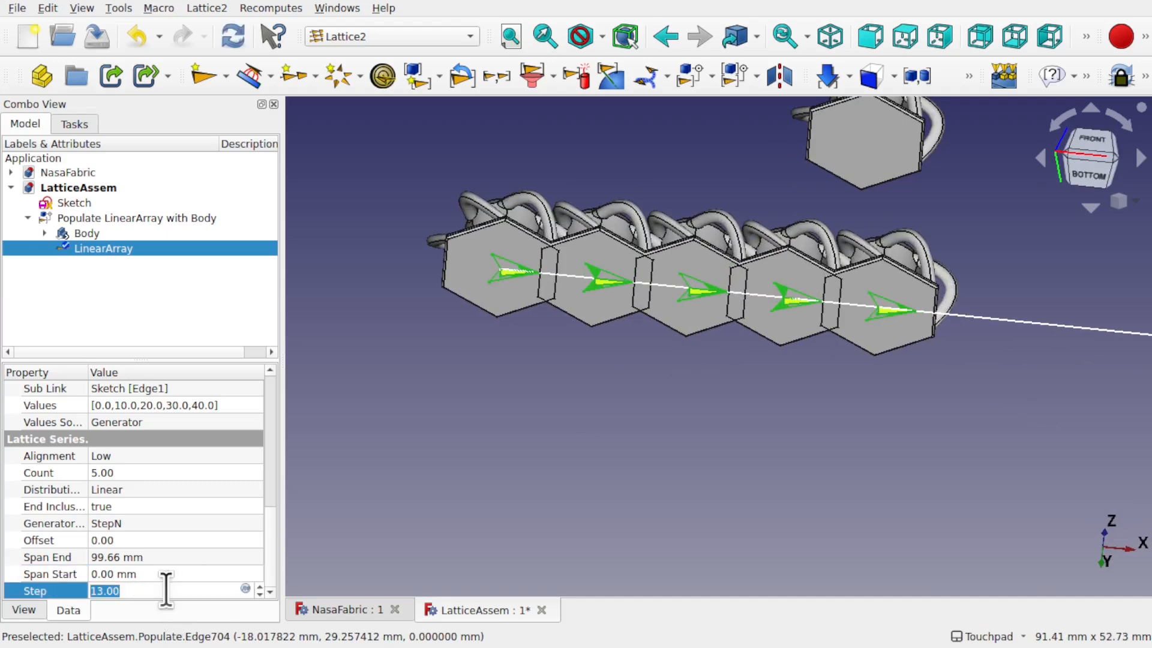
{"action": "scroll", "coordinate": [166, 591], "scroll_direction": "down", "scroll_amount": 1}
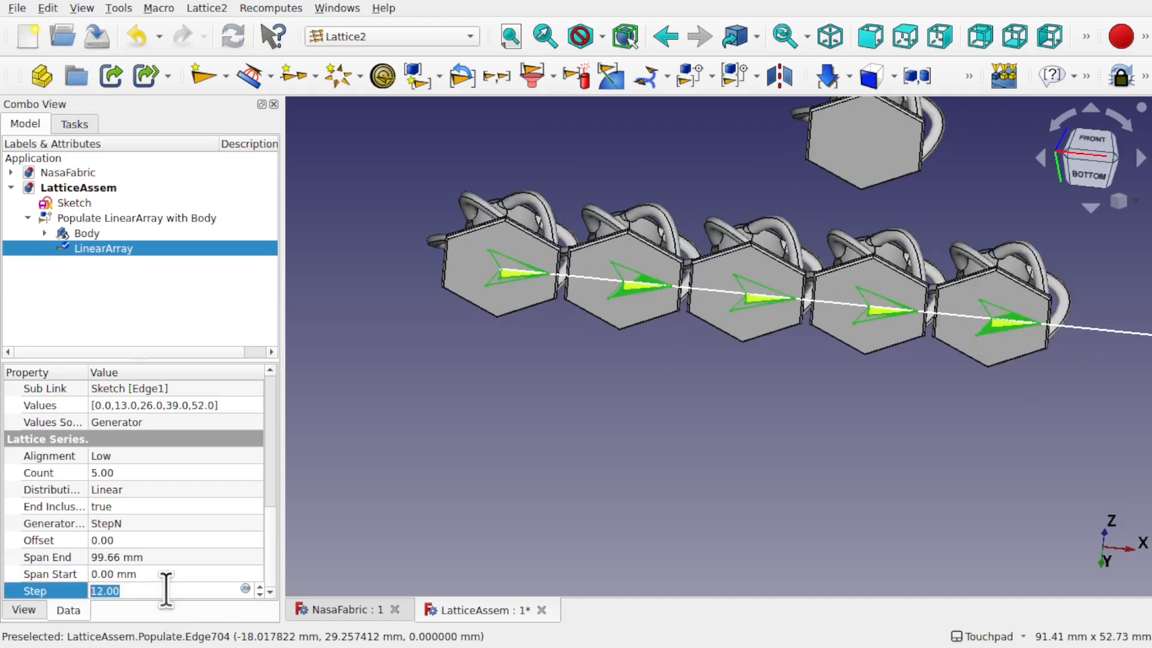
{"action": "scroll", "coordinate": [166, 590], "scroll_direction": "up", "scroll_amount": 1}
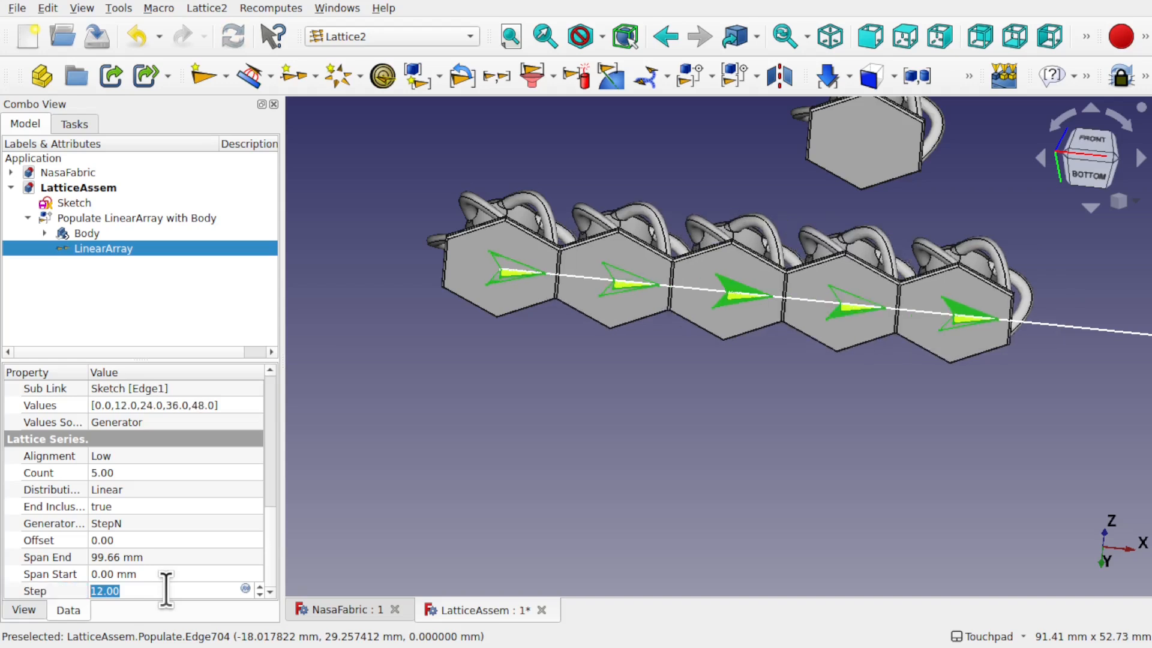
{"action": "type", "text": "12"}
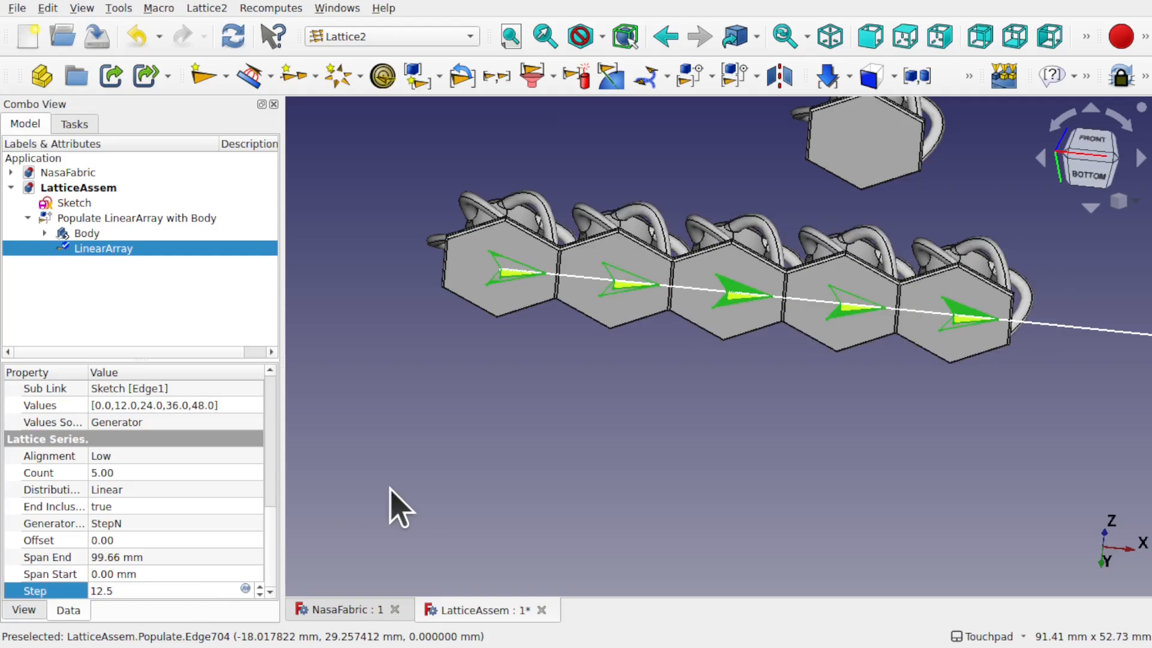
{"action": "left_click", "coordinate": [399, 504]}
Step: Inspect the interlocking cells, hide the separate lone body, and bring up the LinearArray properties
{"action": "left_click_drag", "start_coordinate": [774, 289], "coordinate": [621, 539], "text": "alt"}
{"action": "left_click_drag", "start_coordinate": [694, 368], "coordinate": [802, 334], "text": "alt"}
{"action": "scroll", "coordinate": [707, 305], "scroll_direction": "up", "scroll_amount": 6}
{"action": "mouse_move", "coordinate": [708, 304]}
{"action": "left_mouse_down", "text": "alt"}
{"action": "mouse_move", "coordinate": [838, 124]}
{"action": "mouse_move", "coordinate": [710, 220]}
{"action": "mouse_move", "coordinate": [708, 280]}
{"action": "left_mouse_up", "text": "alt"}
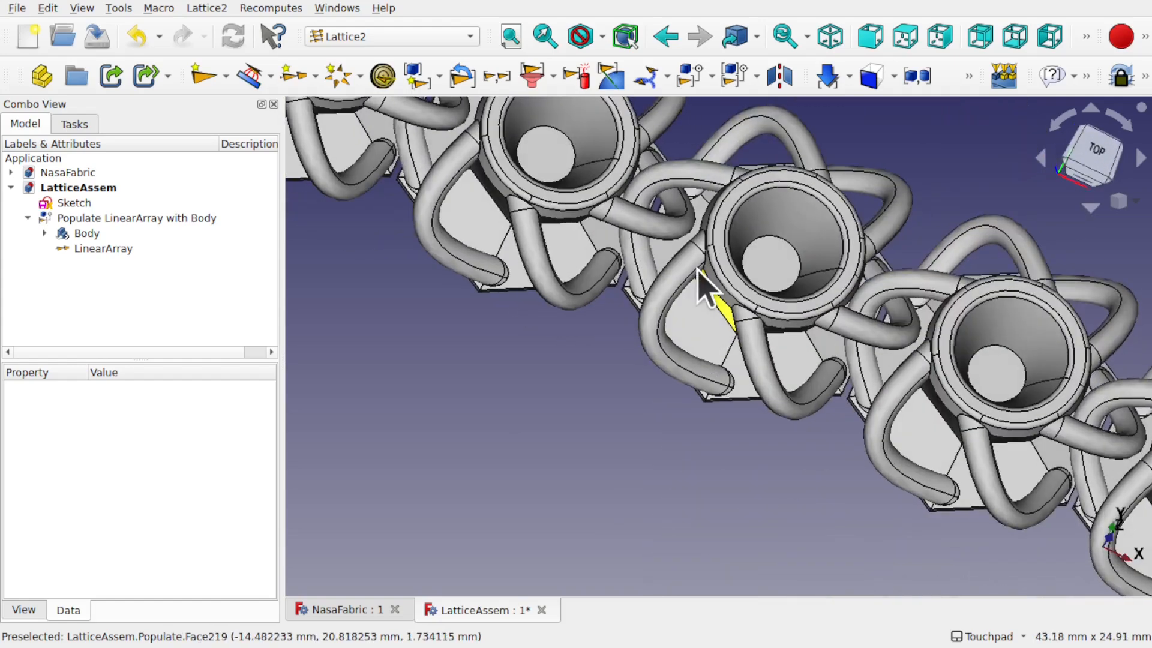
{"action": "scroll", "coordinate": [708, 281], "scroll_direction": "down", "scroll_amount": 5}
{"action": "left_click", "coordinate": [753, 482]}
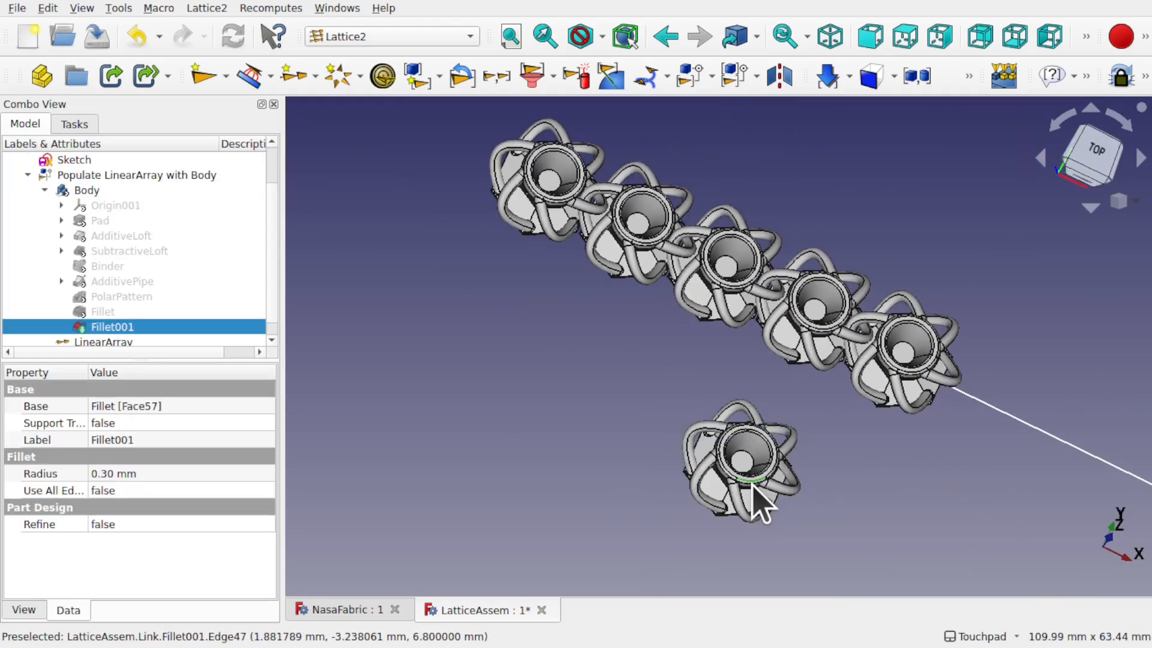
{"action": "key", "text": "space"}
{"action": "left_click_drag", "start_coordinate": [880, 419], "coordinate": [694, 371], "text": "shift"}
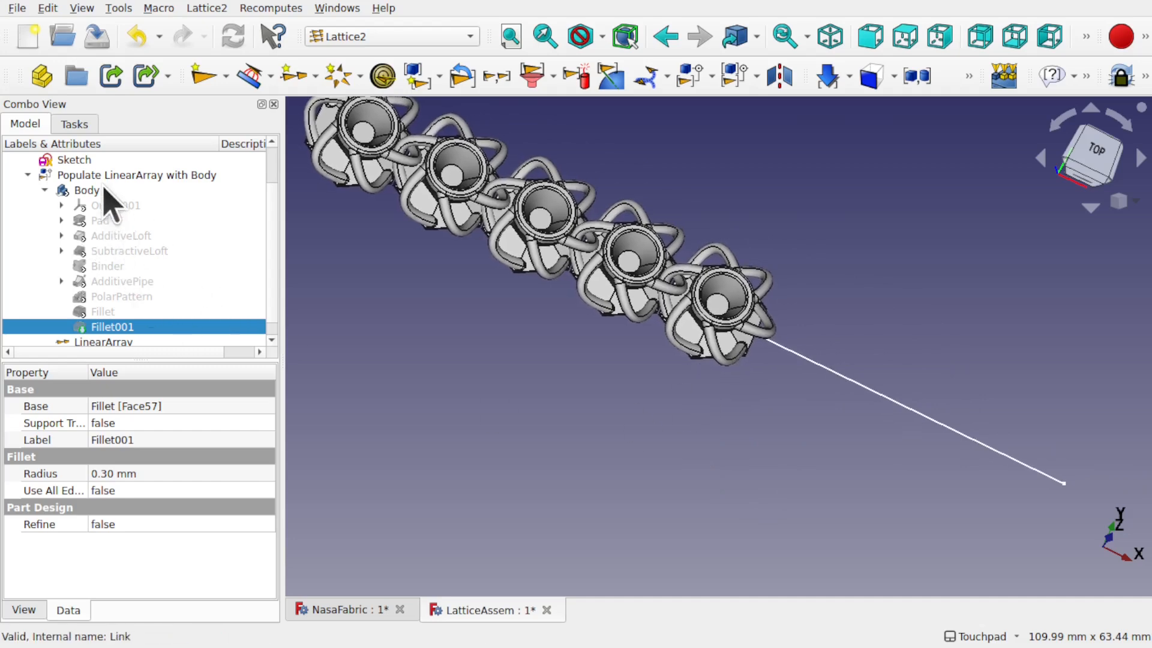
{"action": "left_click", "coordinate": [44, 190]}
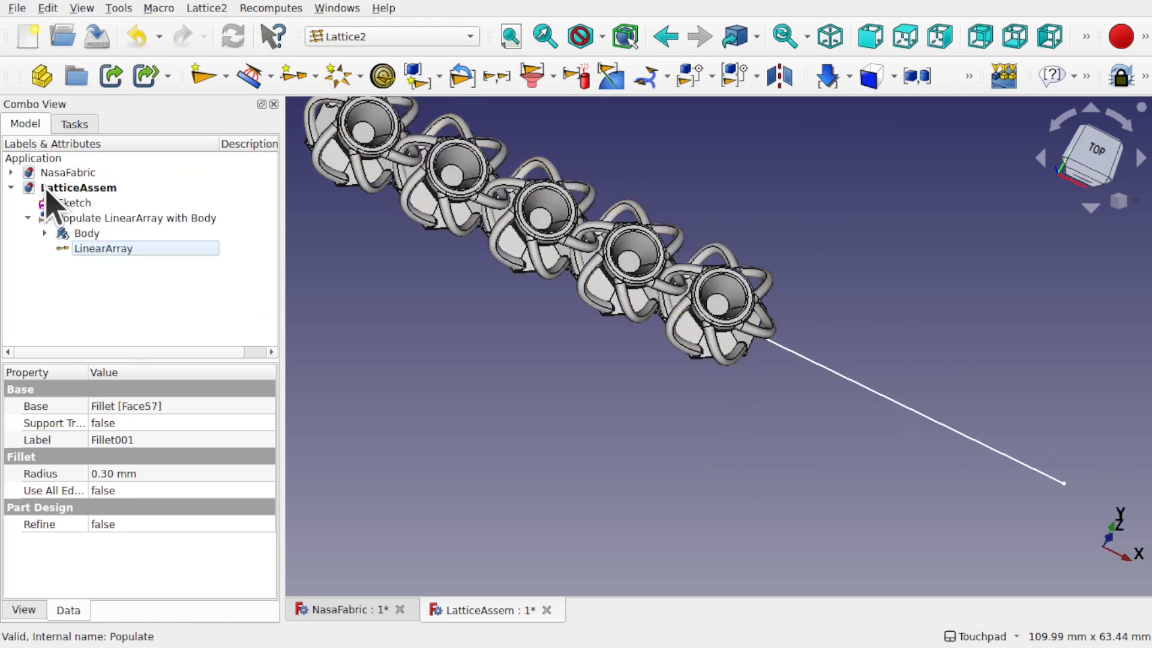
{"action": "left_click", "coordinate": [103, 251]}
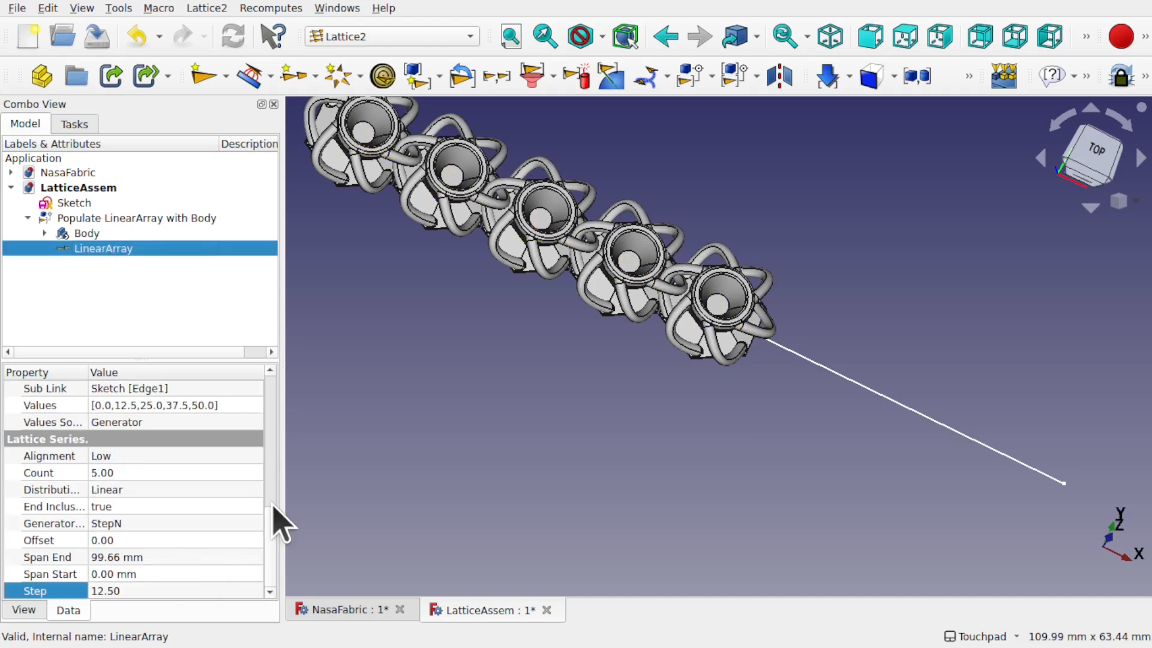
Step: Set the LinearArray Count to 12, then fit and orbit around the twelve-cell row
{"action": "left_click", "coordinate": [132, 472]}
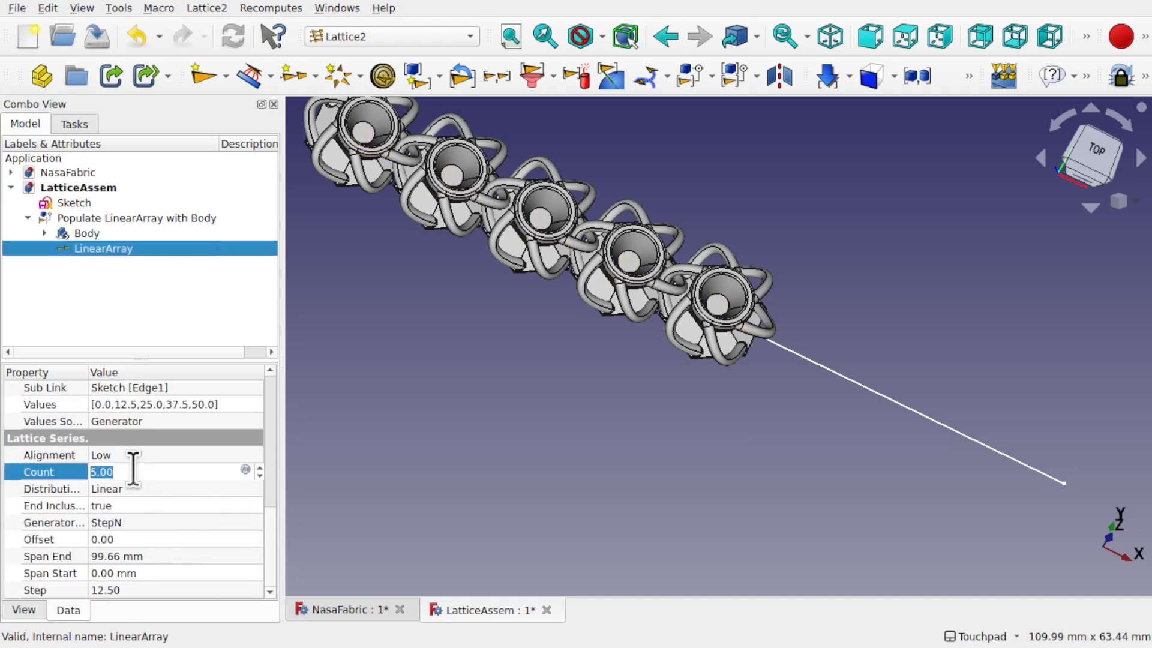
{"action": "left_click", "coordinate": [169, 522]}
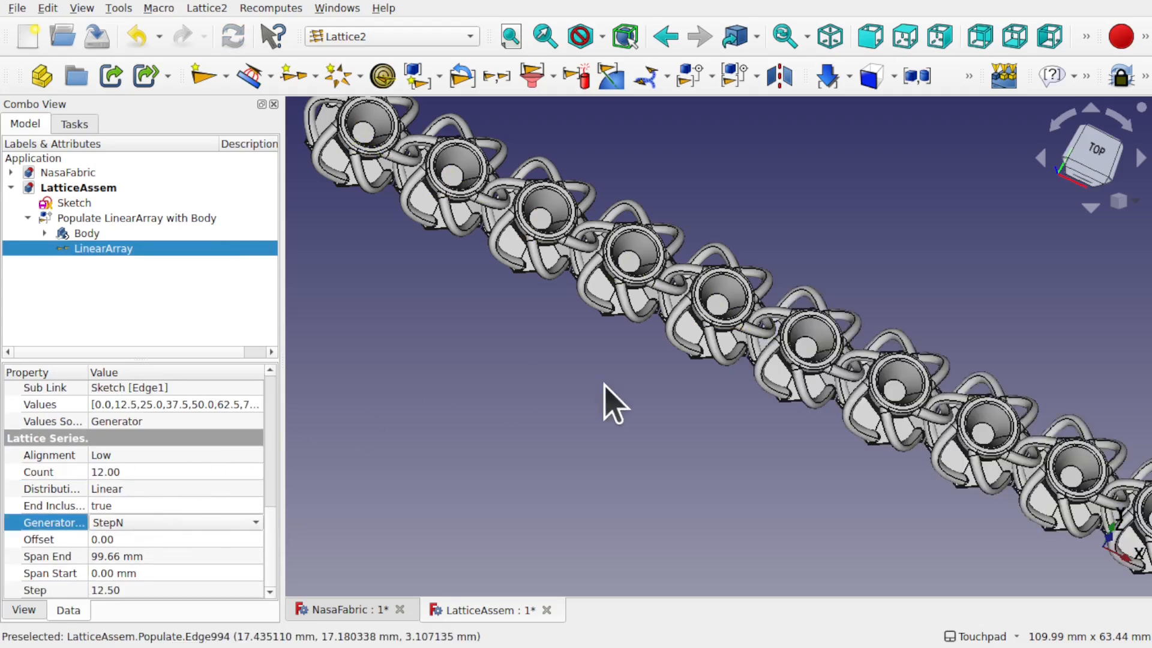
{"action": "key", "text": "v"}
{"action": "key", "text": "f"}
{"action": "scroll", "coordinate": [604, 384], "scroll_direction": "down", "scroll_amount": 1}
{"action": "scroll", "coordinate": [604, 384], "scroll_direction": "up", "scroll_amount": 2}
{"action": "left_click_drag", "start_coordinate": [707, 408], "coordinate": [831, 171], "text": "alt"}
{"action": "left_click_drag", "start_coordinate": [740, 391], "coordinate": [722, 215], "text": "shift"}
{"action": "scroll", "coordinate": [660, 249], "scroll_direction": "up", "scroll_amount": 3}
{"action": "scroll", "coordinate": [660, 249], "scroll_direction": "down", "scroll_amount": 3}
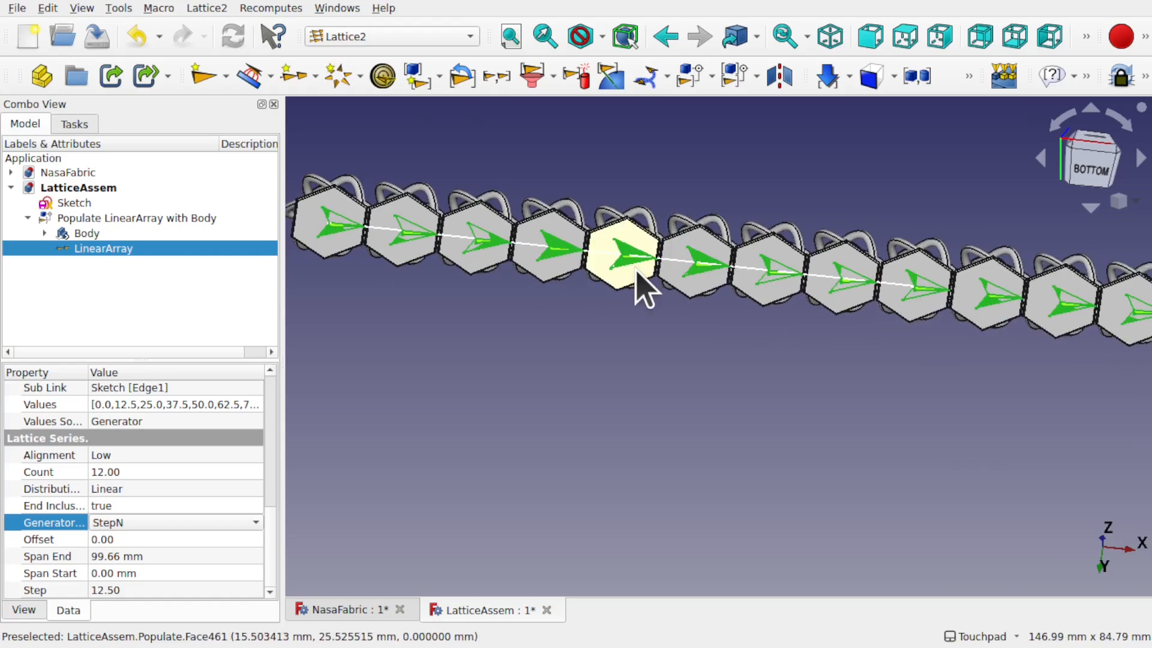
{"action": "left_click_drag", "start_coordinate": [708, 219], "coordinate": [718, 464], "text": "shift"}
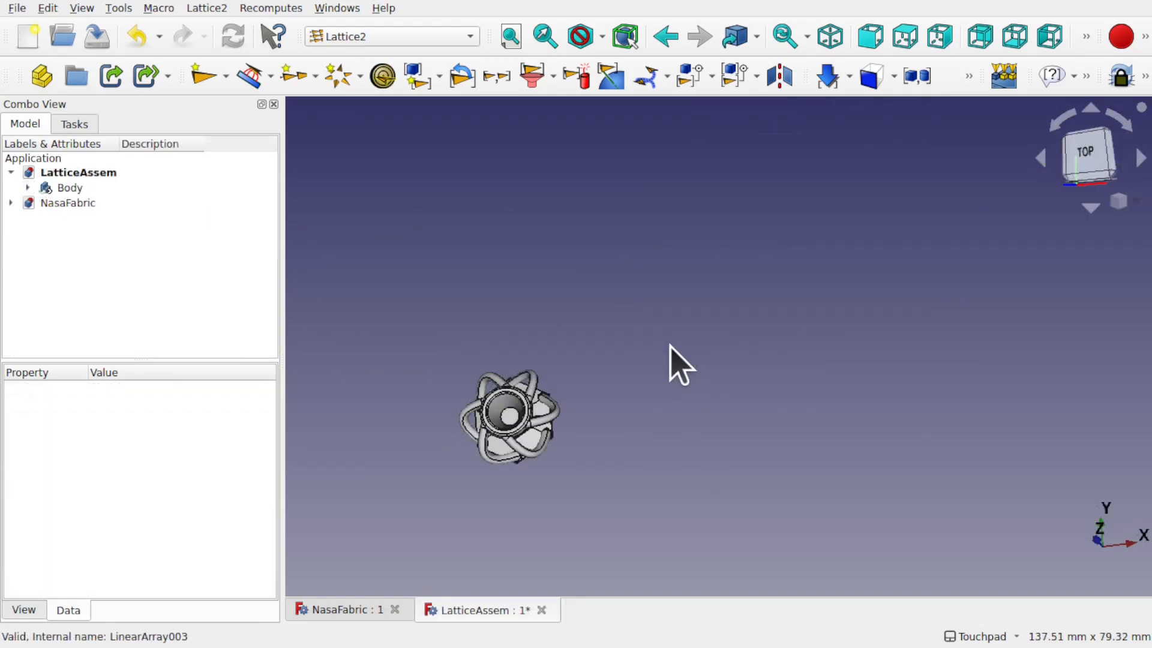
Step: Switch to the Sketcher workbench and create a new sketch on the XY plane
{"action": "left_click", "coordinate": [71, 189]}
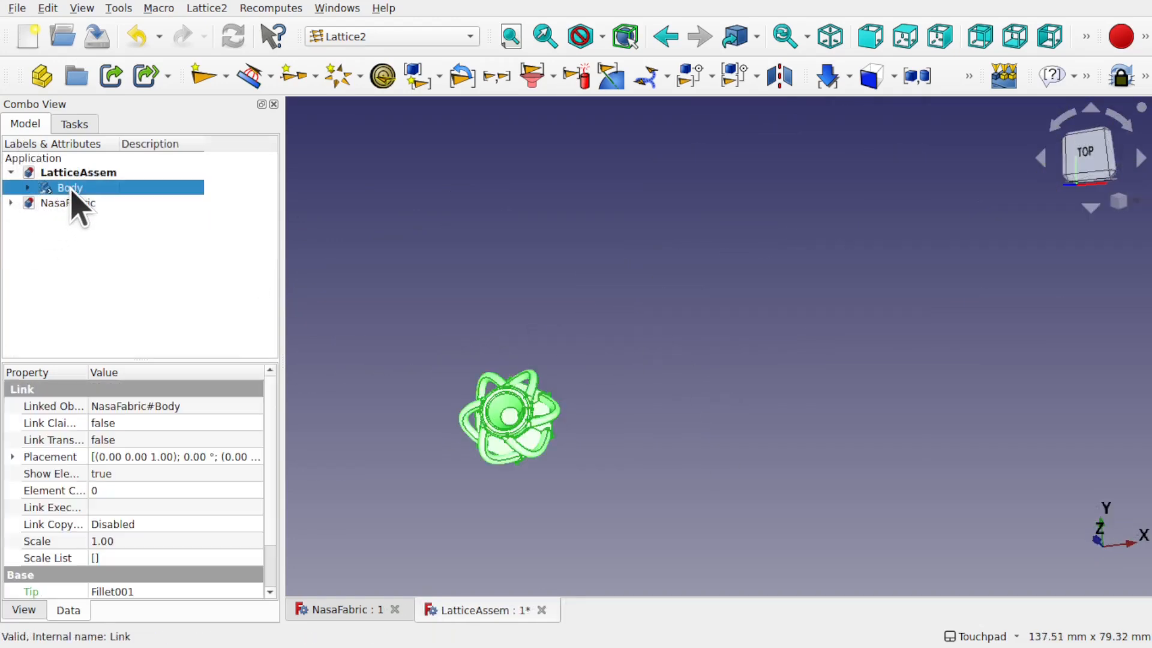
{"action": "left_click", "coordinate": [475, 240]}
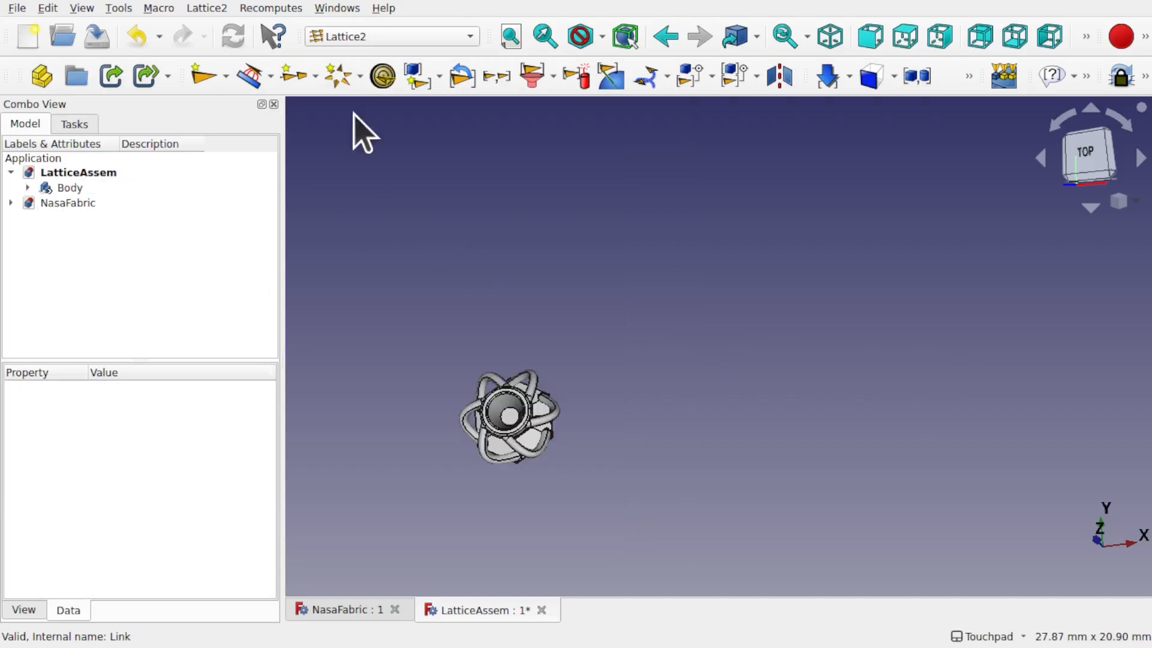
{"action": "left_click", "coordinate": [397, 38]}
{"action": "left_click", "coordinate": [396, 451]}
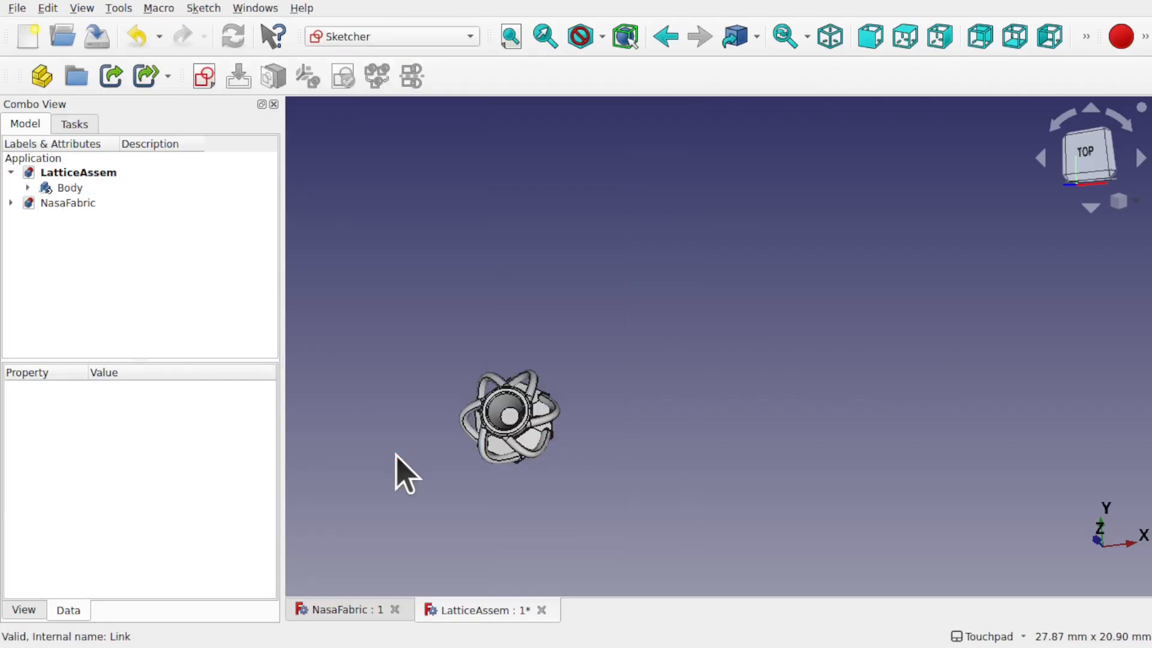
{"action": "scroll", "coordinate": [701, 277], "scroll_direction": "down", "scroll_amount": 1}
{"action": "scroll", "coordinate": [702, 278], "scroll_direction": "down", "scroll_amount": 2}
{"action": "scroll", "coordinate": [701, 277], "scroll_direction": "up", "scroll_amount": 1}
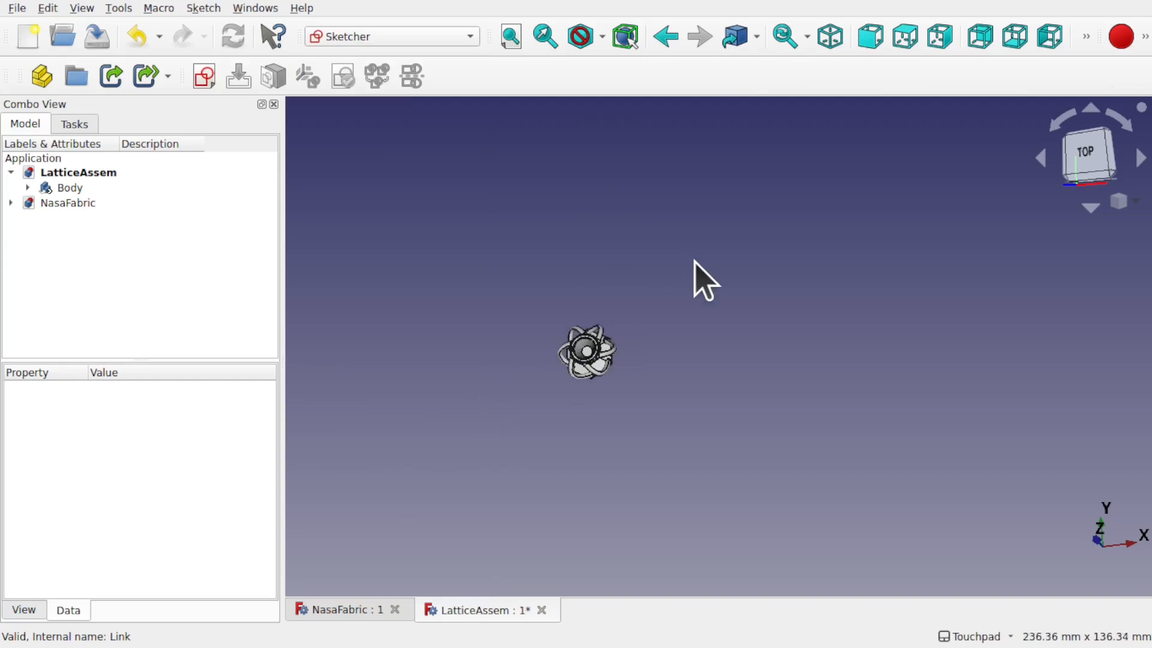
{"action": "left_click", "coordinate": [204, 77]}
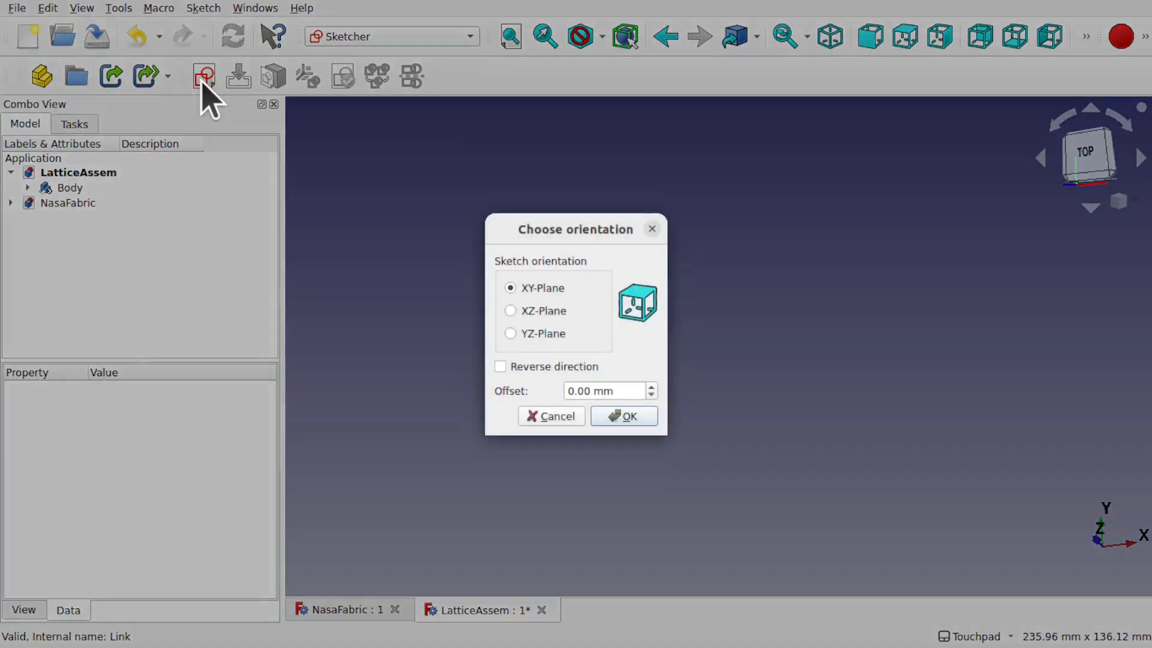
{"action": "left_click", "coordinate": [631, 418]}
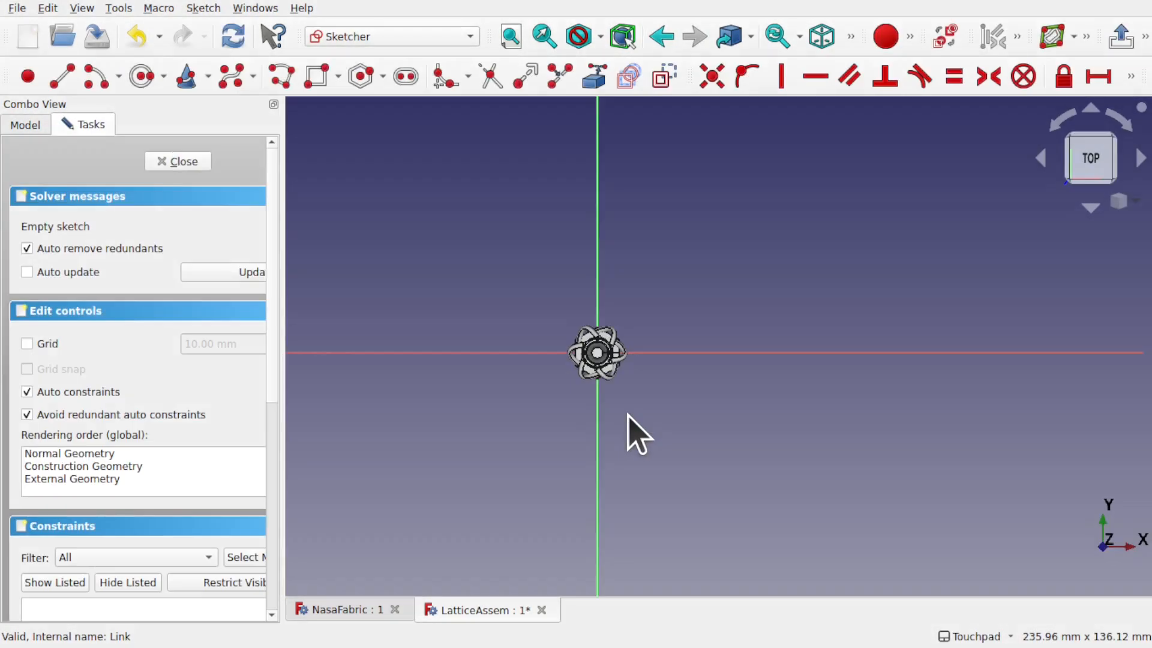
Step: Hide the linked Body from the model tree while sketching
{"action": "scroll", "coordinate": [726, 282], "scroll_direction": "down", "scroll_amount": 2}
{"action": "mouse_move", "coordinate": [725, 283]}
{"action": "middle_mouse_down", "text": "shift"}
{"action": "mouse_move", "coordinate": [671, 406]}
{"action": "mouse_move", "coordinate": [655, 401]}
{"action": "middle_mouse_up", "text": "shift"}
{"action": "left_click", "coordinate": [27, 124]}
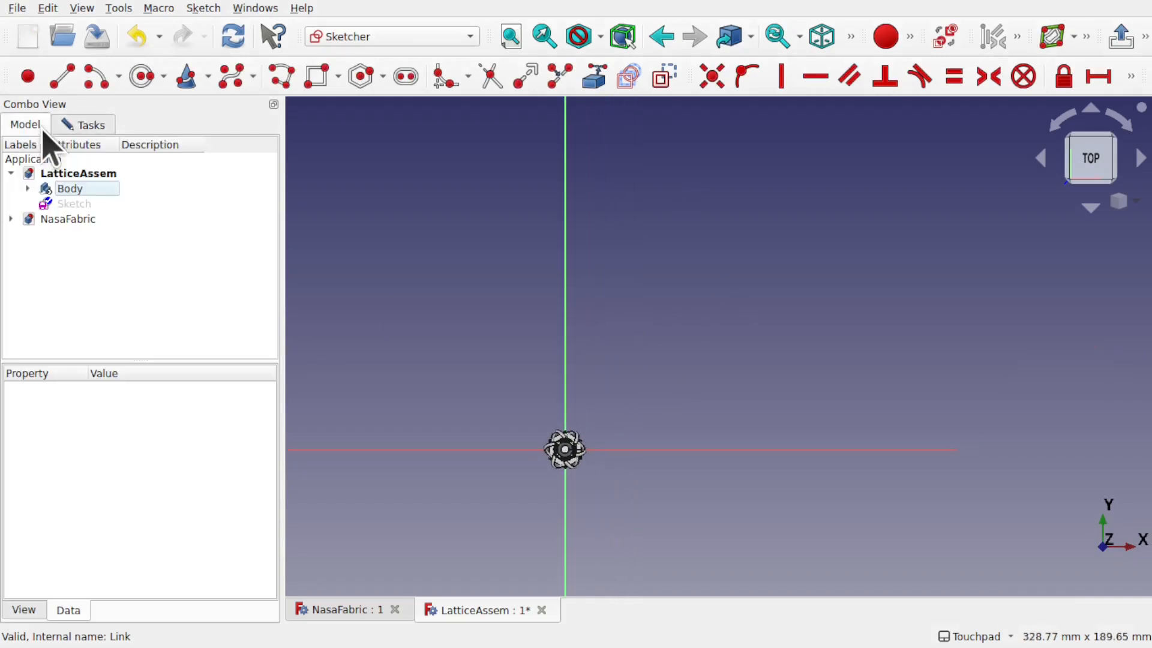
{"action": "left_click", "coordinate": [85, 191]}
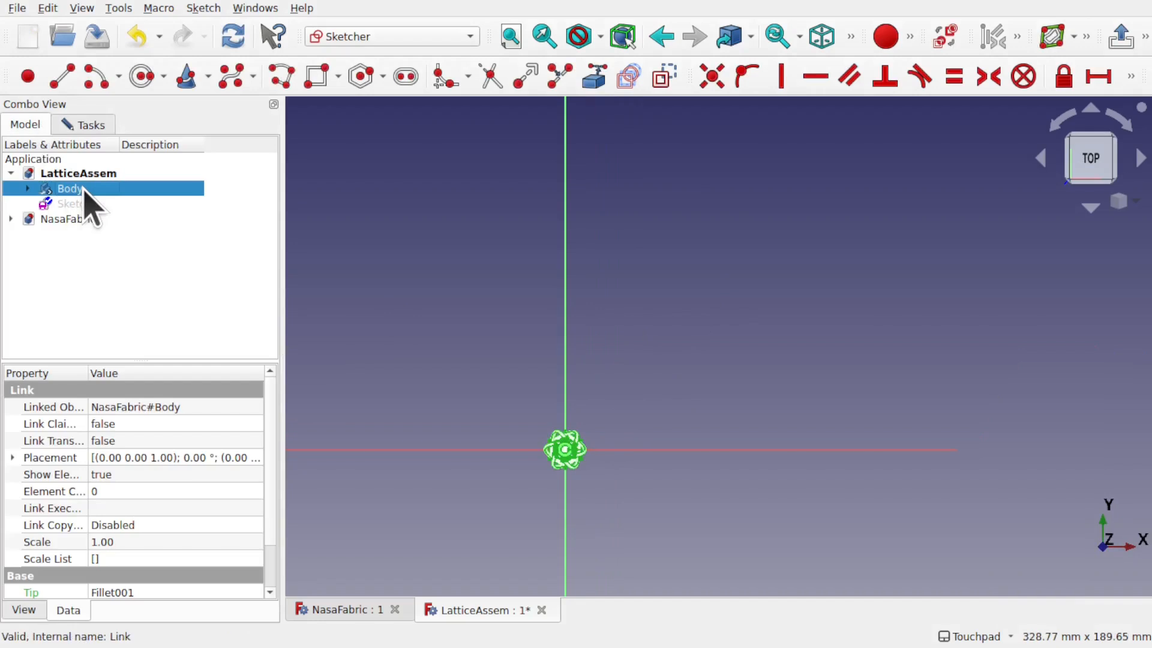
{"action": "key", "text": "space"}
{"action": "mouse_move", "coordinate": [640, 279]}
{"action": "middle_mouse_down", "text": "shift"}
{"action": "mouse_move", "coordinate": [689, 299]}
{"action": "mouse_move", "coordinate": [679, 293]}
{"action": "middle_mouse_up", "text": "shift"}
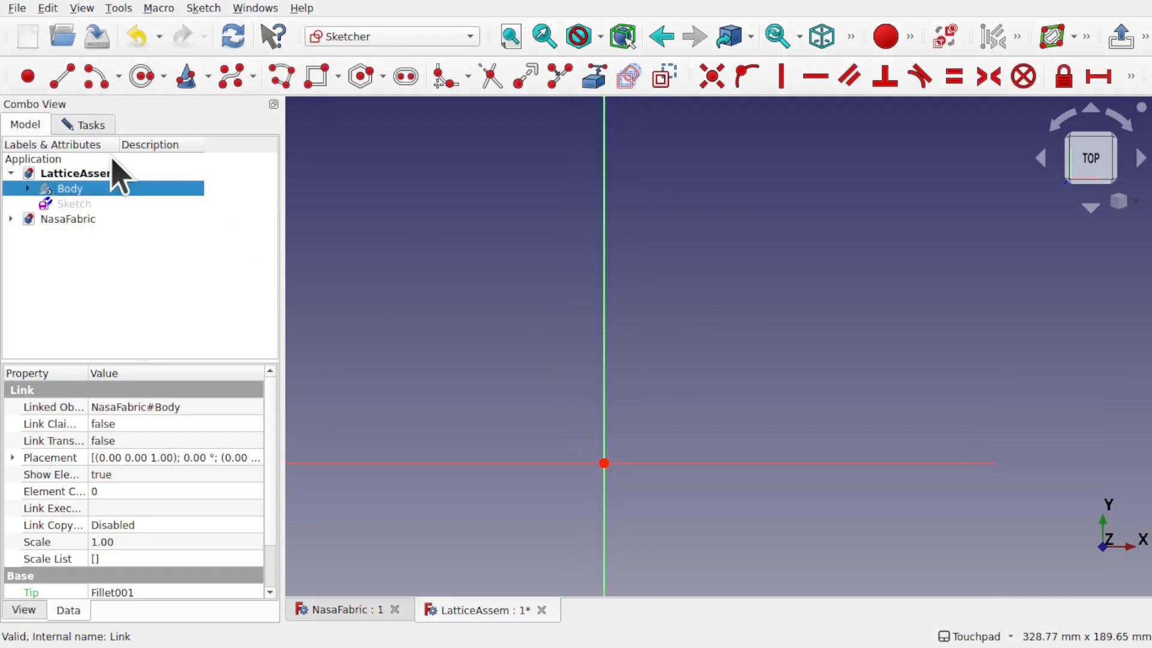
{"action": "left_click", "coordinate": [87, 125]}
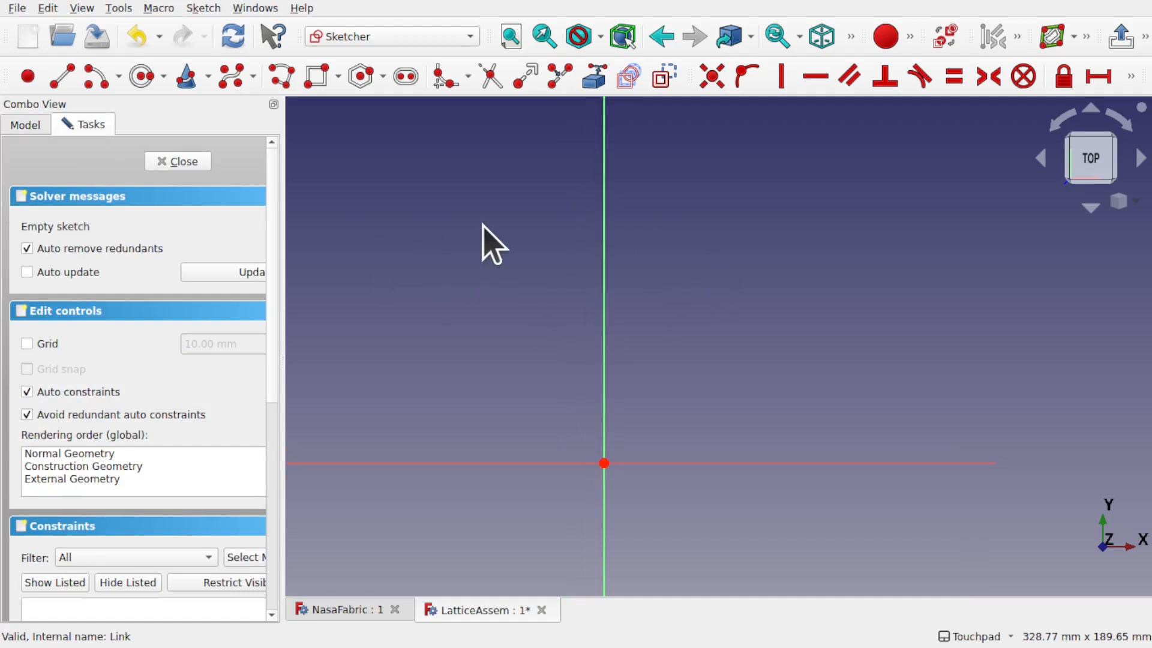
Step: Draw a closed polyline outline starting and ending at the origin
{"action": "left_click", "coordinate": [284, 81]}
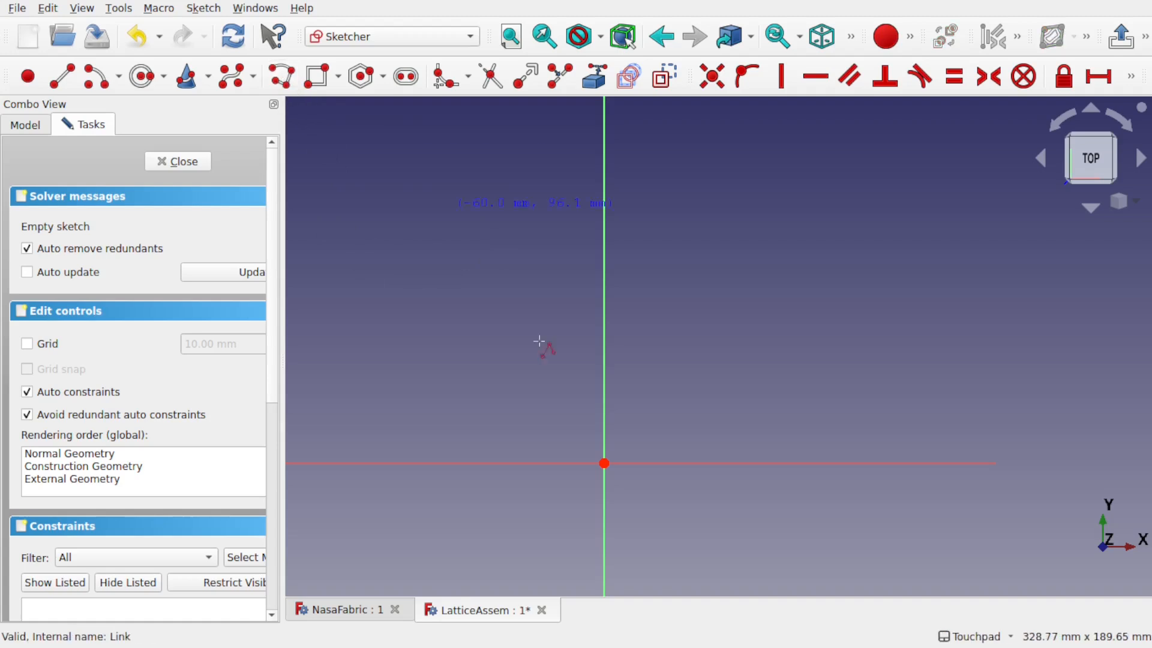
{"action": "left_click", "coordinate": [604, 462]}
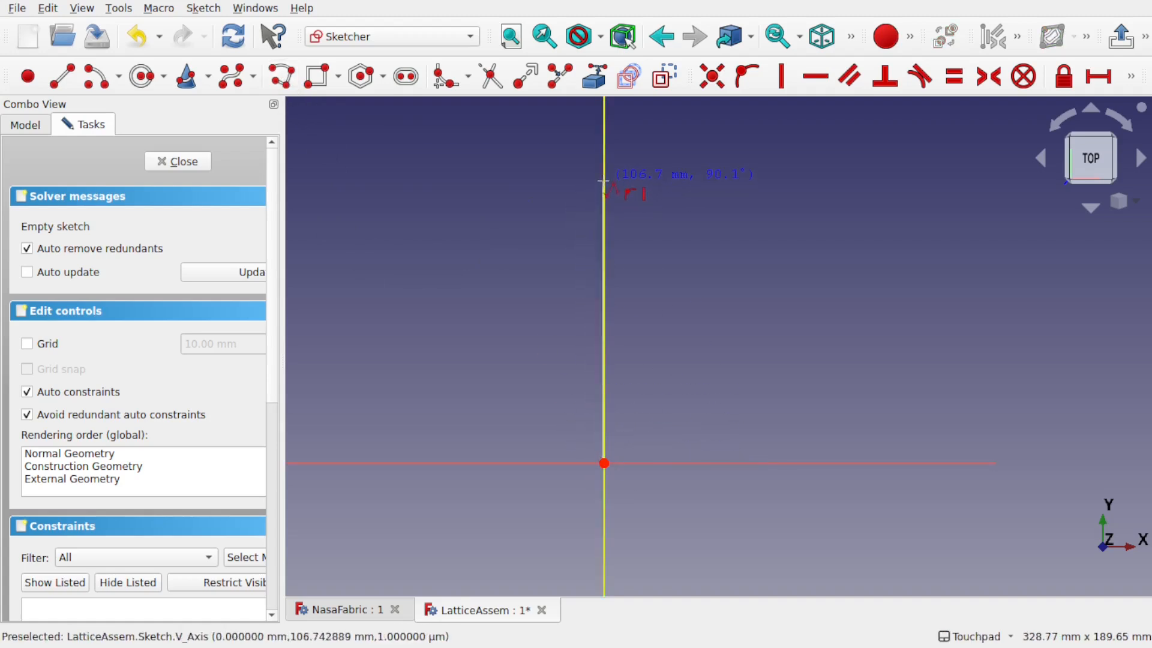
{"action": "left_click", "coordinate": [603, 181]}
{"action": "left_click", "coordinate": [843, 260]}
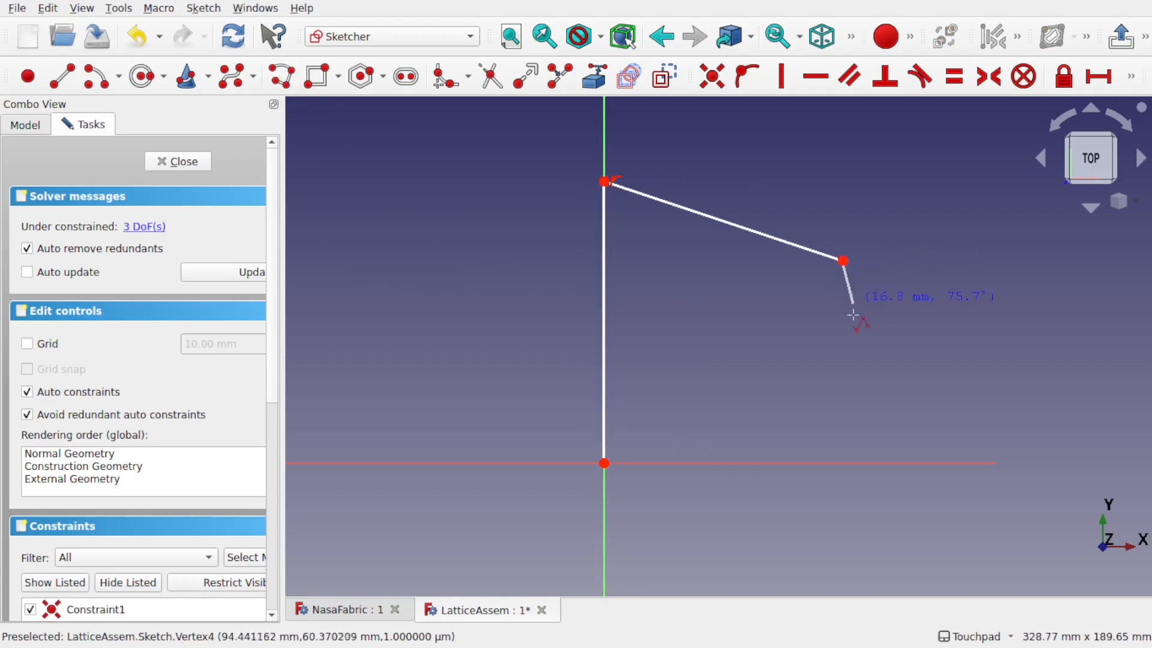
{"action": "left_click", "coordinate": [829, 352]}
{"action": "left_click", "coordinate": [762, 363]}
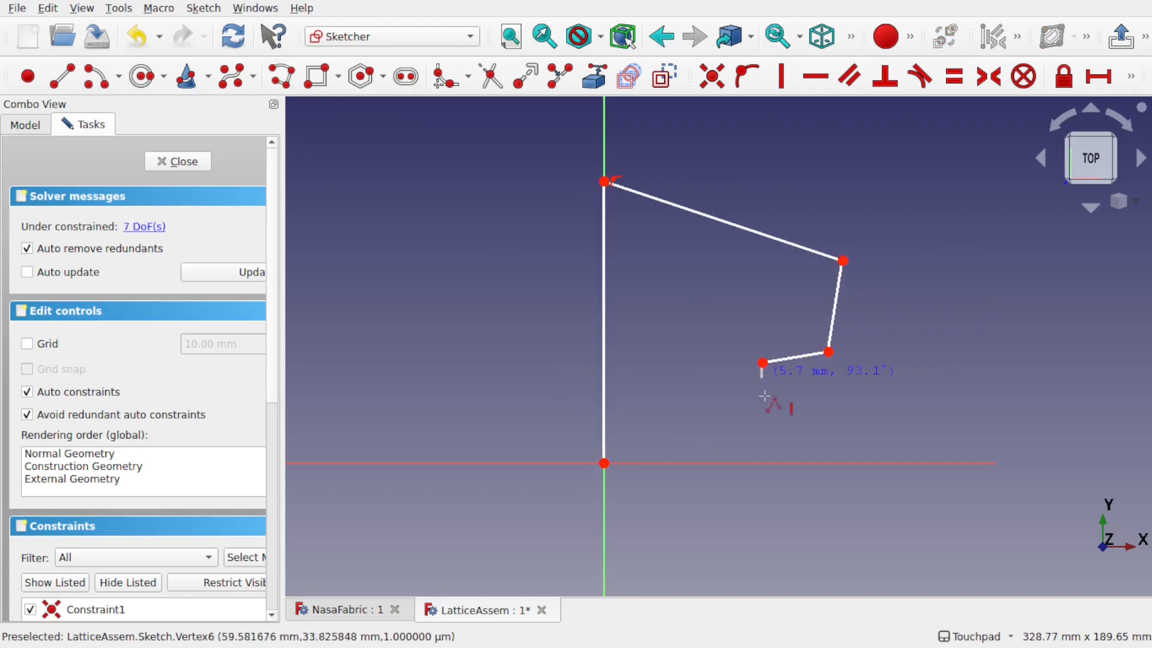
{"action": "left_click", "coordinate": [765, 462]}
{"action": "left_click", "coordinate": [605, 462]}
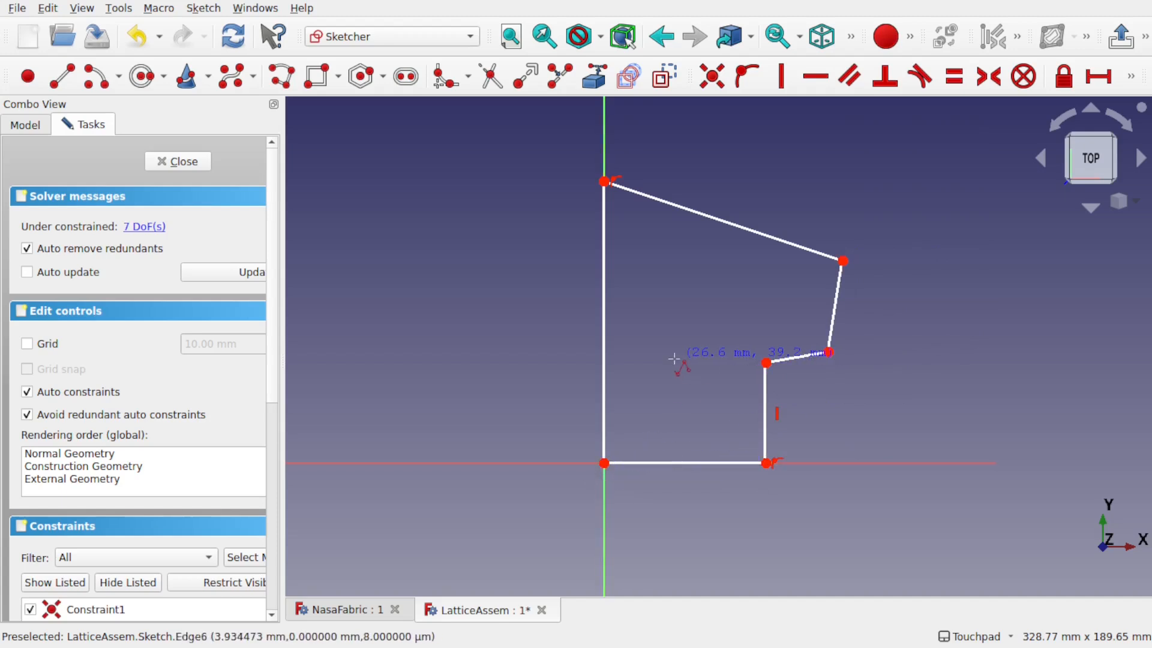
Step: Draw four slanted cross lines between the left edge and the right side
{"action": "left_click", "coordinate": [70, 80]}
{"action": "left_click", "coordinate": [604, 230]}
{"action": "left_click", "coordinate": [837, 296]}
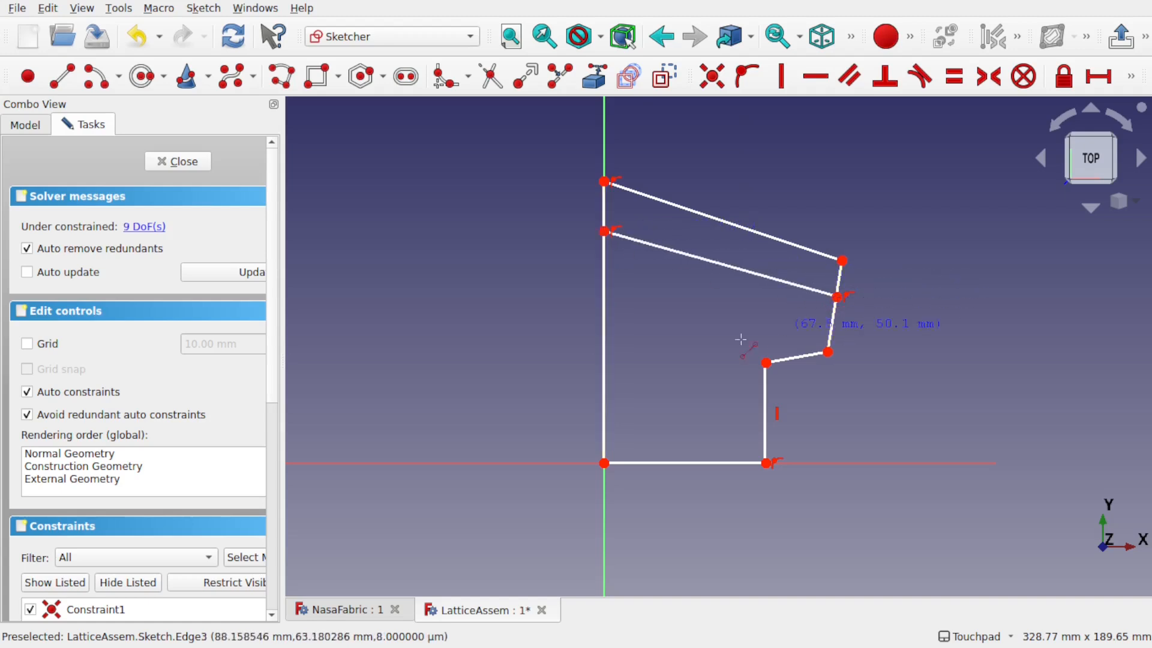
{"action": "left_click", "coordinate": [604, 277]}
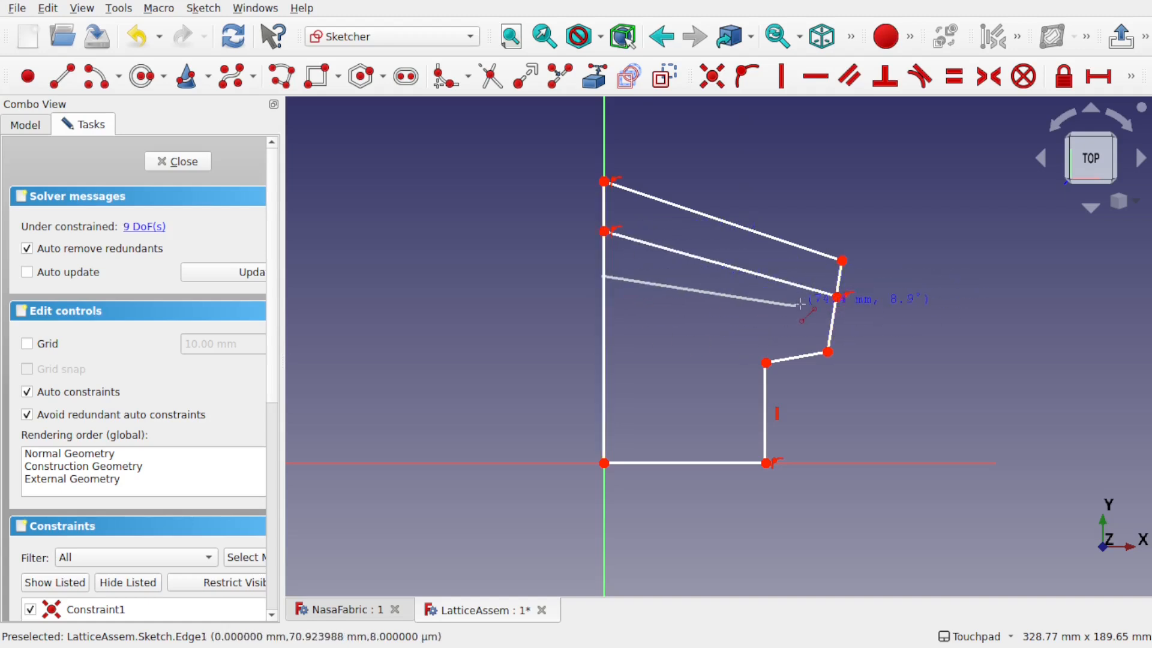
{"action": "left_click", "coordinate": [832, 329]}
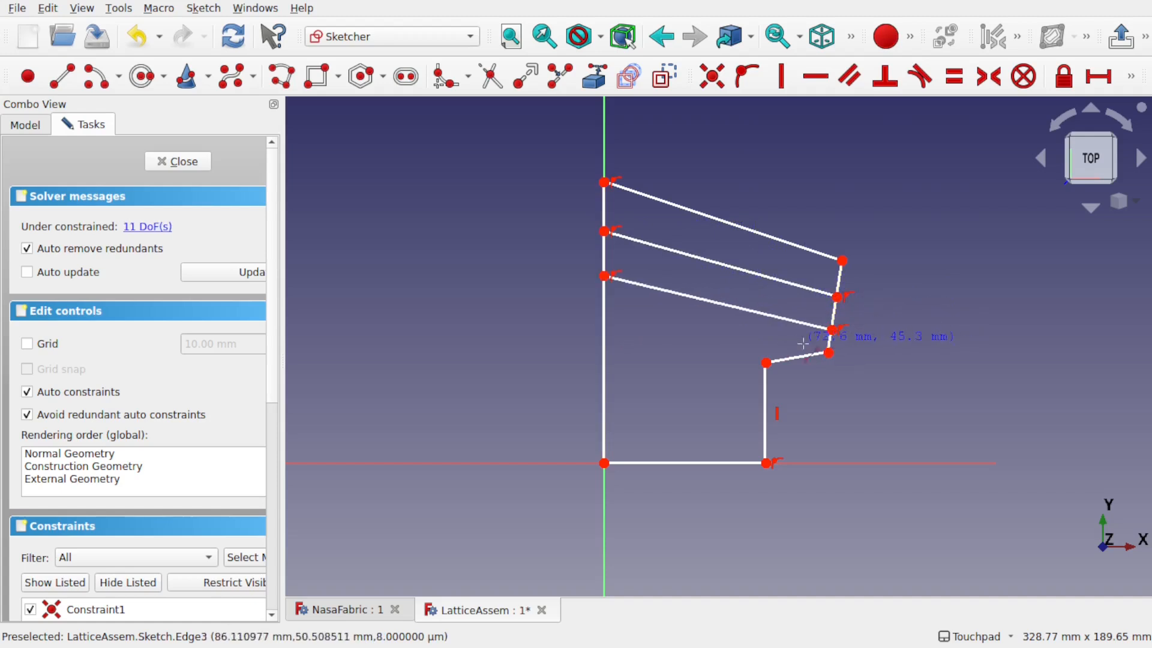
{"action": "left_click", "coordinate": [829, 352]}
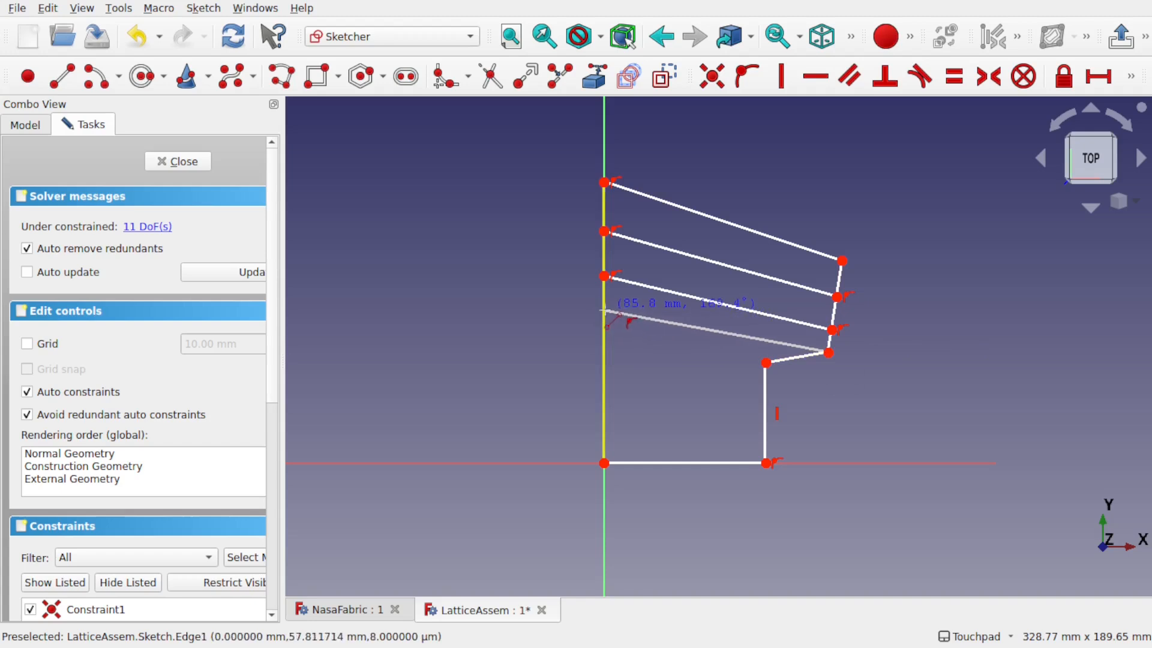
{"action": "left_click", "coordinate": [604, 313]}
{"action": "left_click", "coordinate": [766, 363]}
{"action": "left_click", "coordinate": [604, 352]}
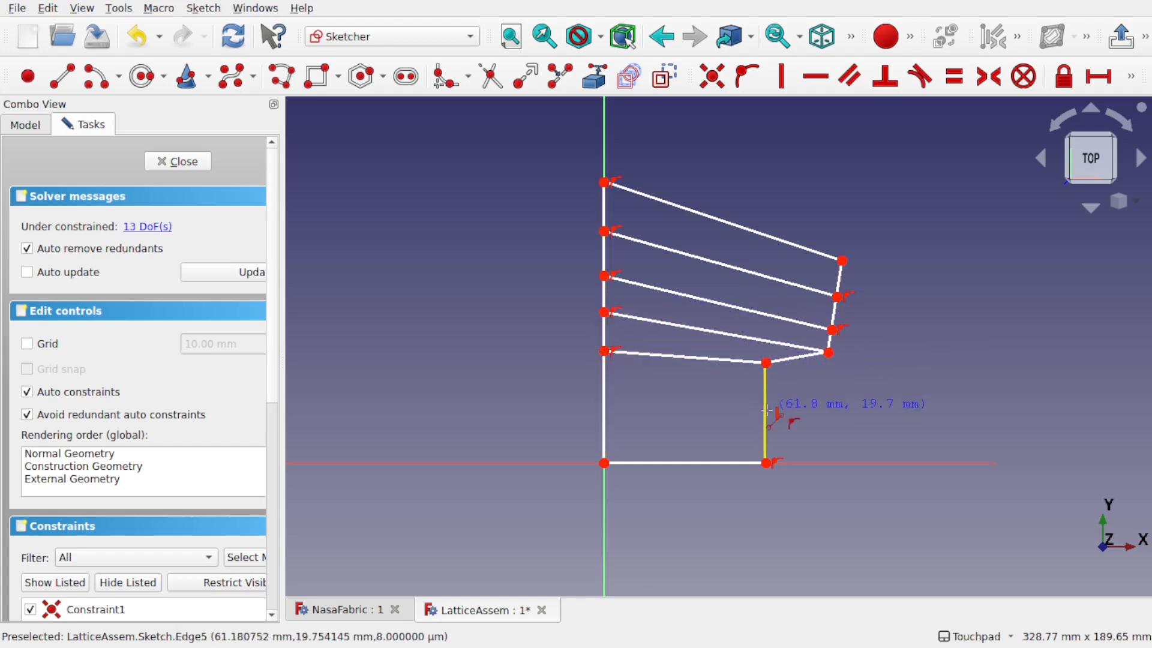
Step: Add two horizontal lines across the lower rectangle, level one endpoint, and close the sketch
{"action": "left_click", "coordinate": [767, 411]}
{"action": "left_click", "coordinate": [604, 411]}
{"action": "left_click", "coordinate": [767, 436]}
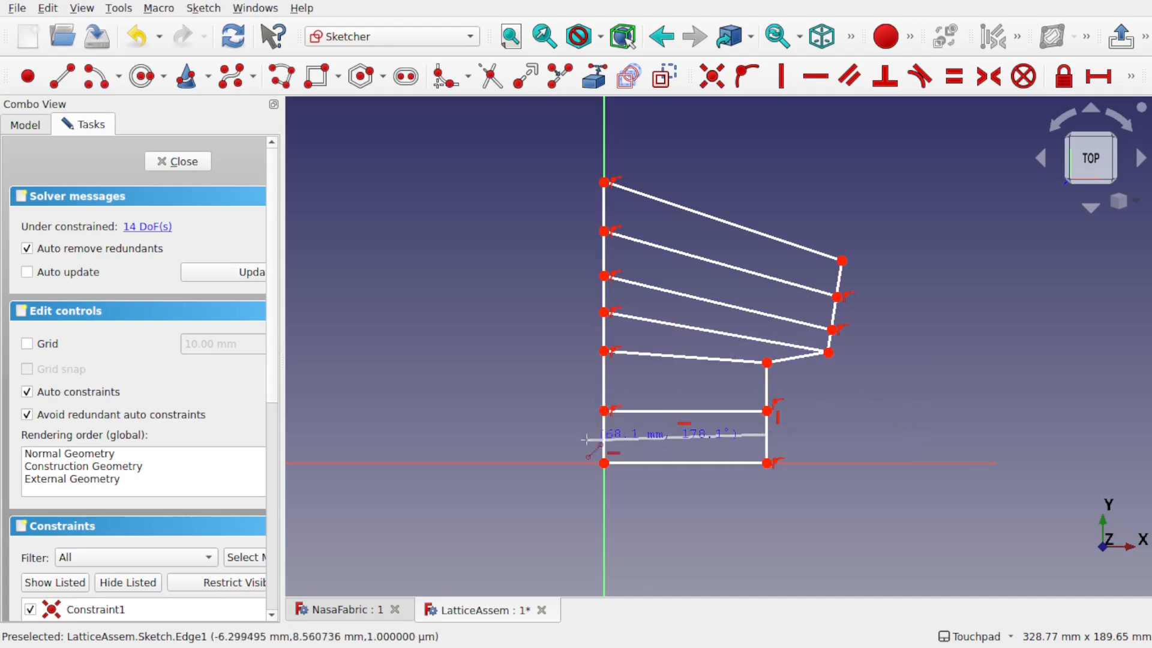
{"action": "left_click", "coordinate": [605, 436]}
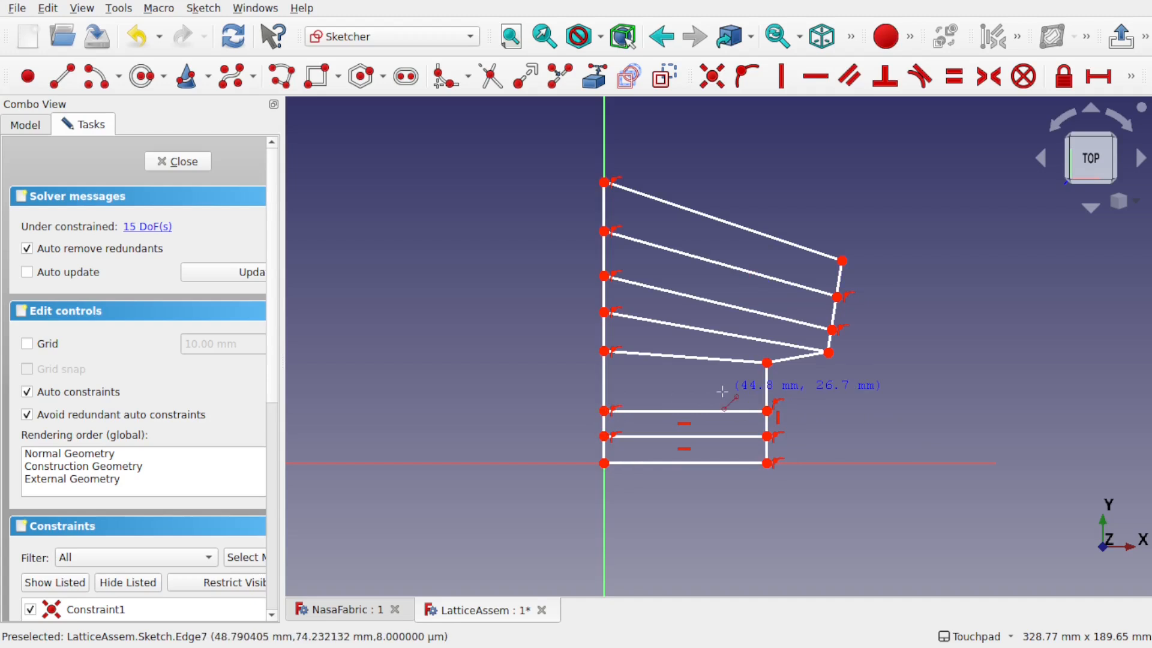
{"action": "left_click_drag", "start_coordinate": [606, 359], "coordinate": [606, 358]}
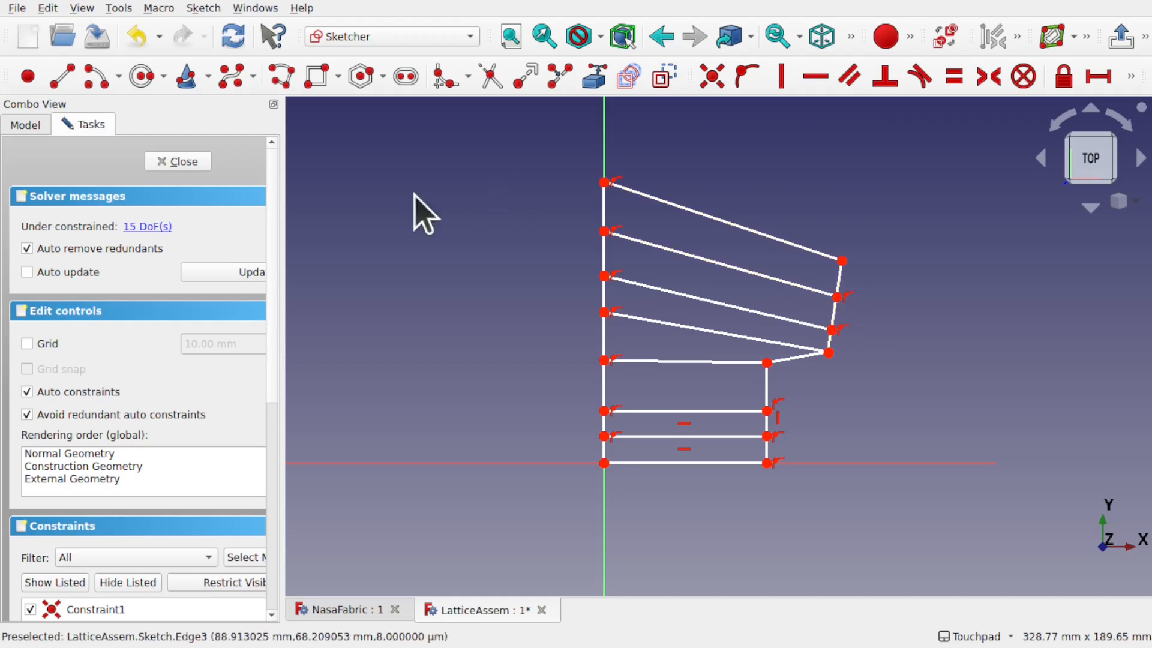
{"action": "left_click", "coordinate": [182, 163]}
Step: Switch to Lattice2 and create linear arrays along the four upper sketch lines
{"action": "left_click", "coordinate": [397, 42]}
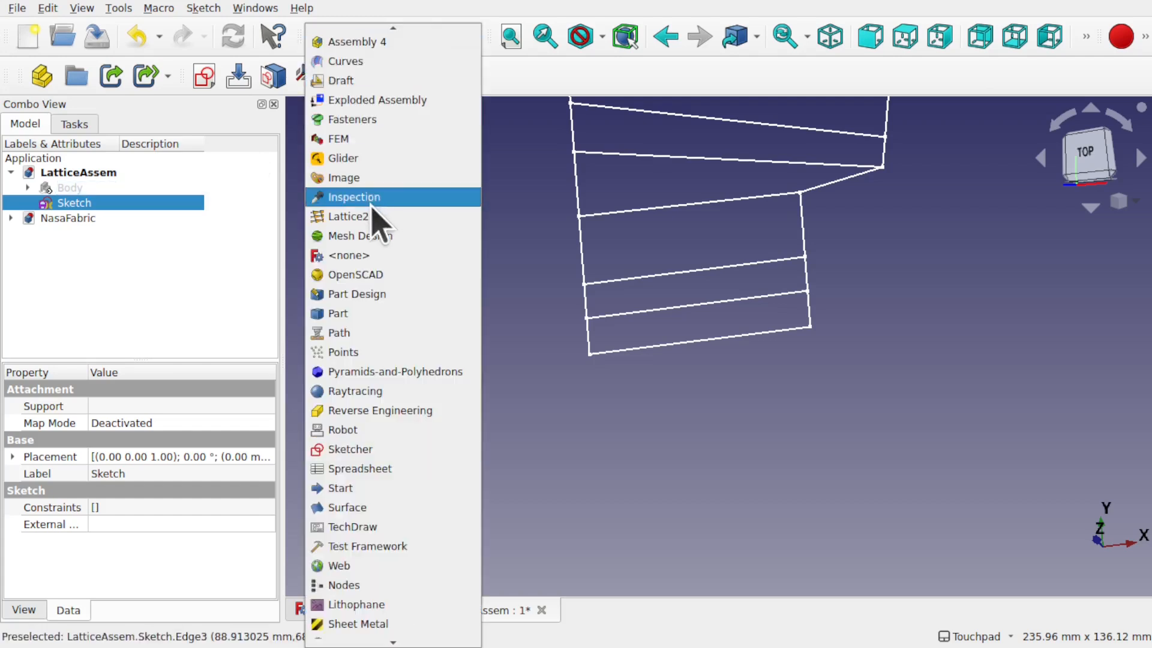
{"action": "left_click", "coordinate": [378, 216]}
{"action": "mouse_move", "coordinate": [732, 216]}
{"action": "middle_mouse_down", "text": "shift"}
{"action": "mouse_move", "coordinate": [694, 363]}
{"action": "mouse_move", "coordinate": [654, 403]}
{"action": "middle_mouse_up", "text": "shift"}
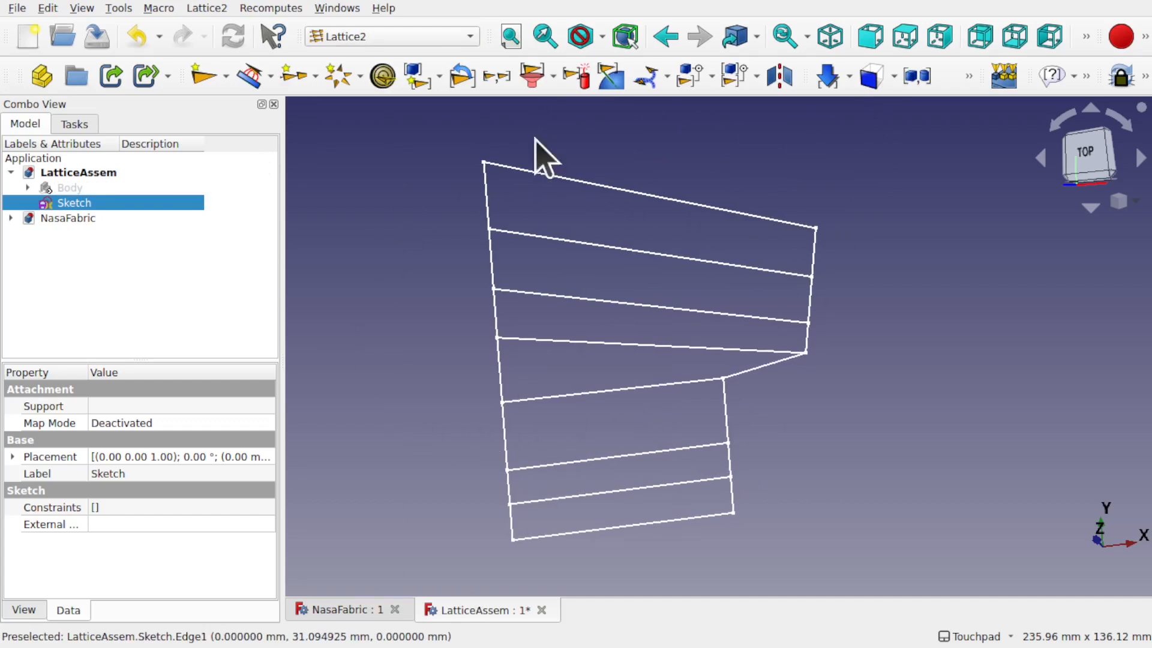
{"action": "left_click", "coordinate": [634, 193]}
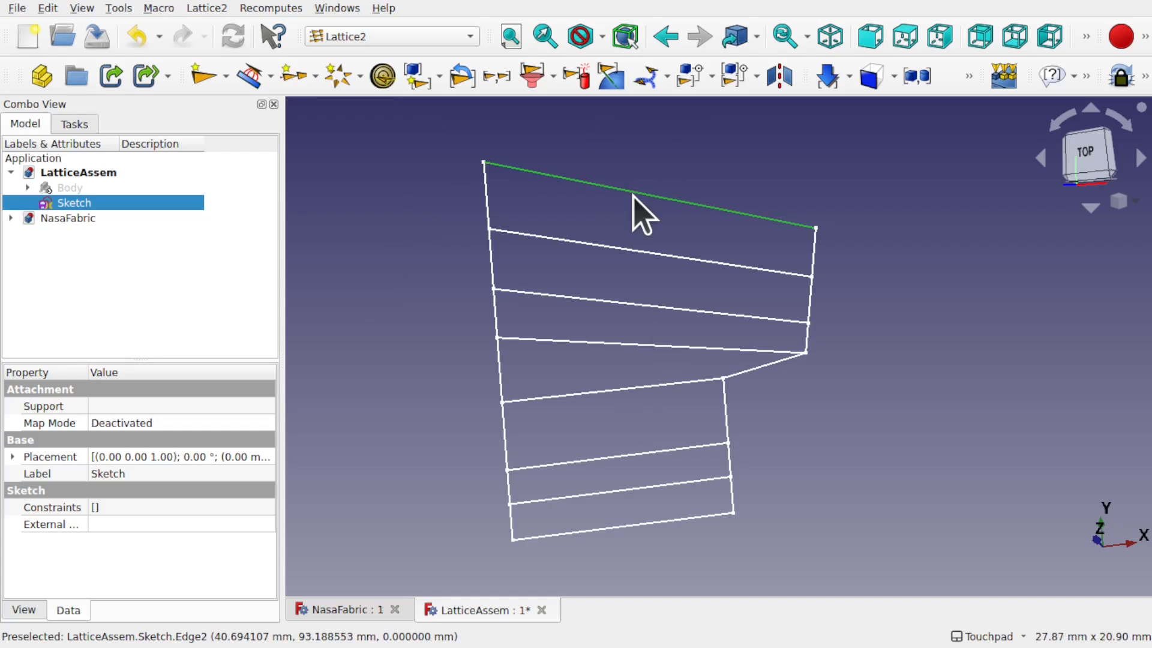
{"action": "left_click", "coordinate": [291, 76]}
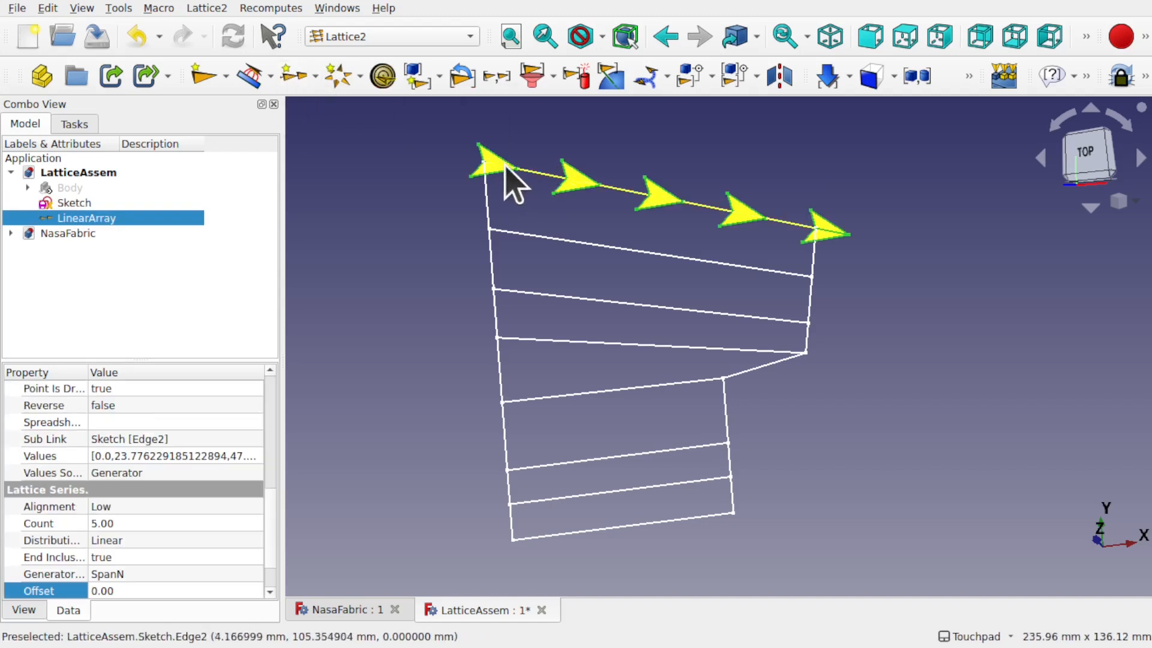
{"action": "left_click", "coordinate": [581, 243]}
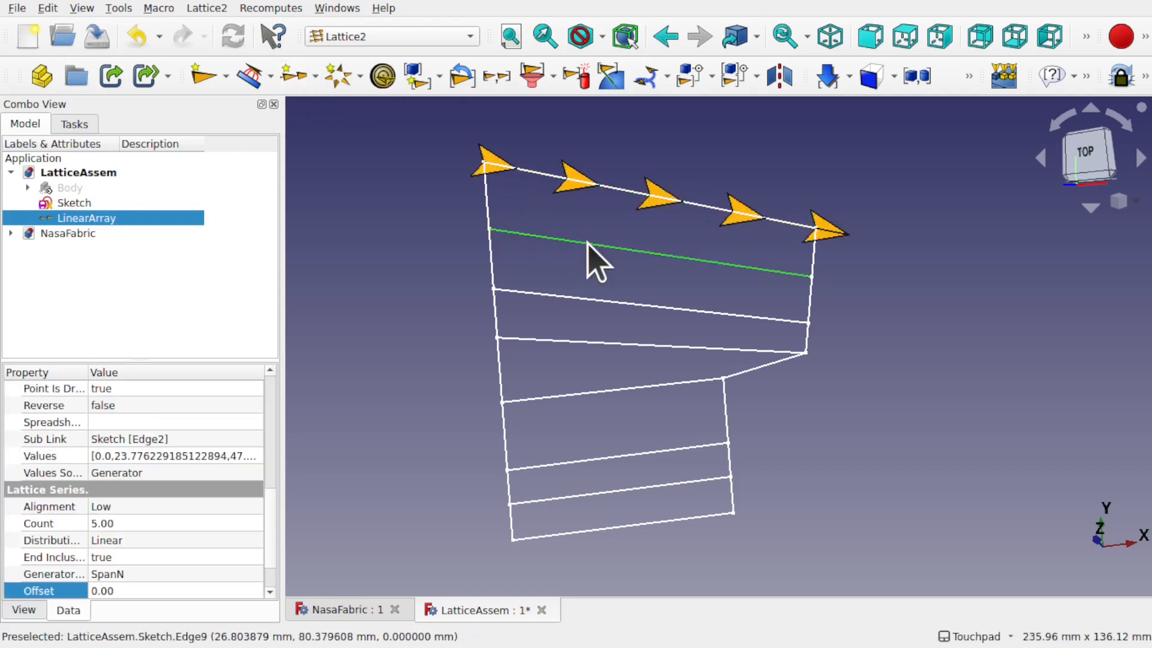
{"action": "left_click", "coordinate": [291, 79]}
{"action": "left_click", "coordinate": [610, 301]}
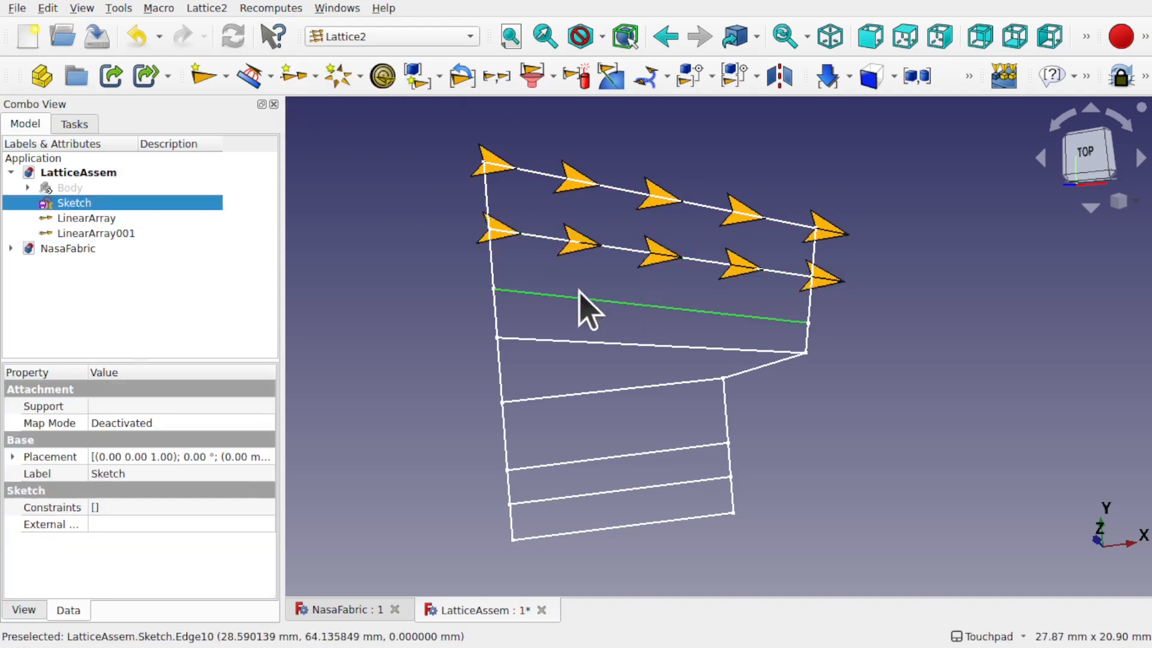
{"action": "left_click", "coordinate": [292, 89]}
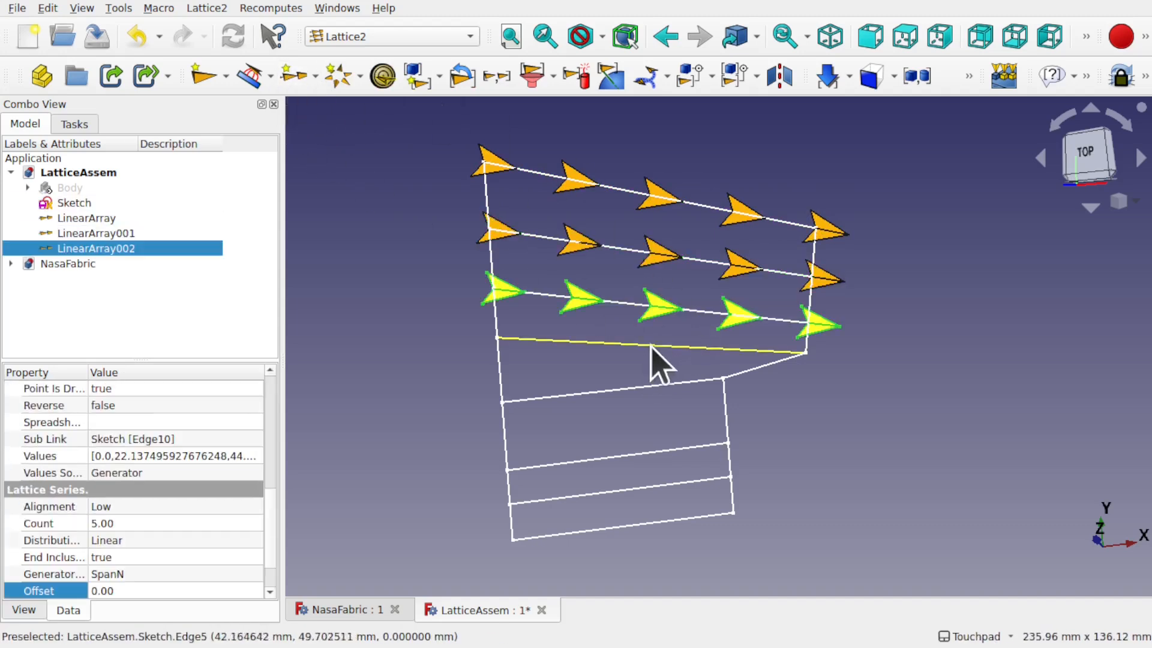
{"action": "left_click", "coordinate": [653, 347]}
{"action": "left_click", "coordinate": [292, 82]}
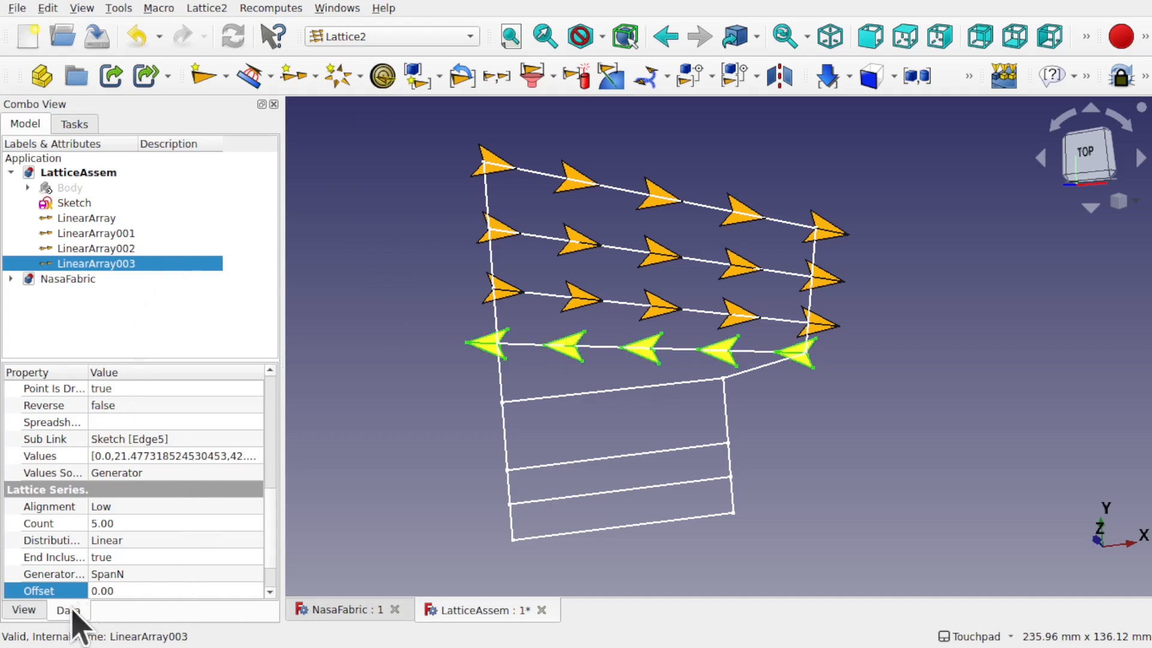
Step: Set Reverse to true on LinearArray003, then select the lower rectangle's top line
{"action": "scroll", "coordinate": [275, 544], "scroll_direction": "up", "scroll_amount": 2}
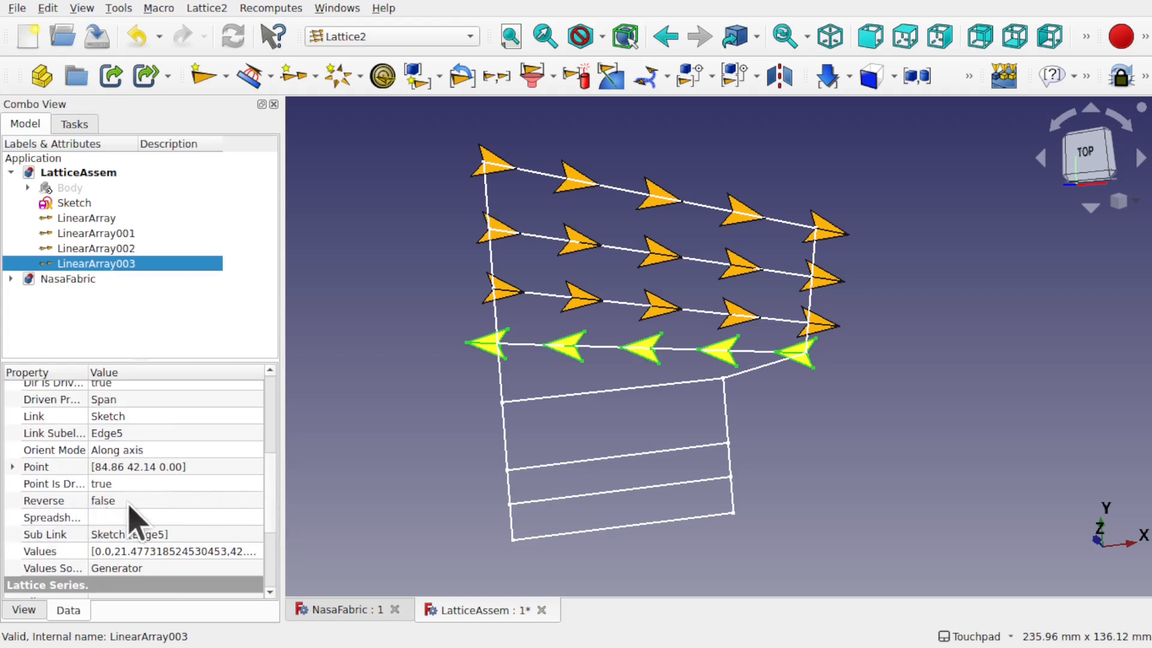
{"action": "left_click", "coordinate": [138, 501]}
{"action": "left_click", "coordinate": [137, 523]}
{"action": "left_click", "coordinate": [339, 450]}
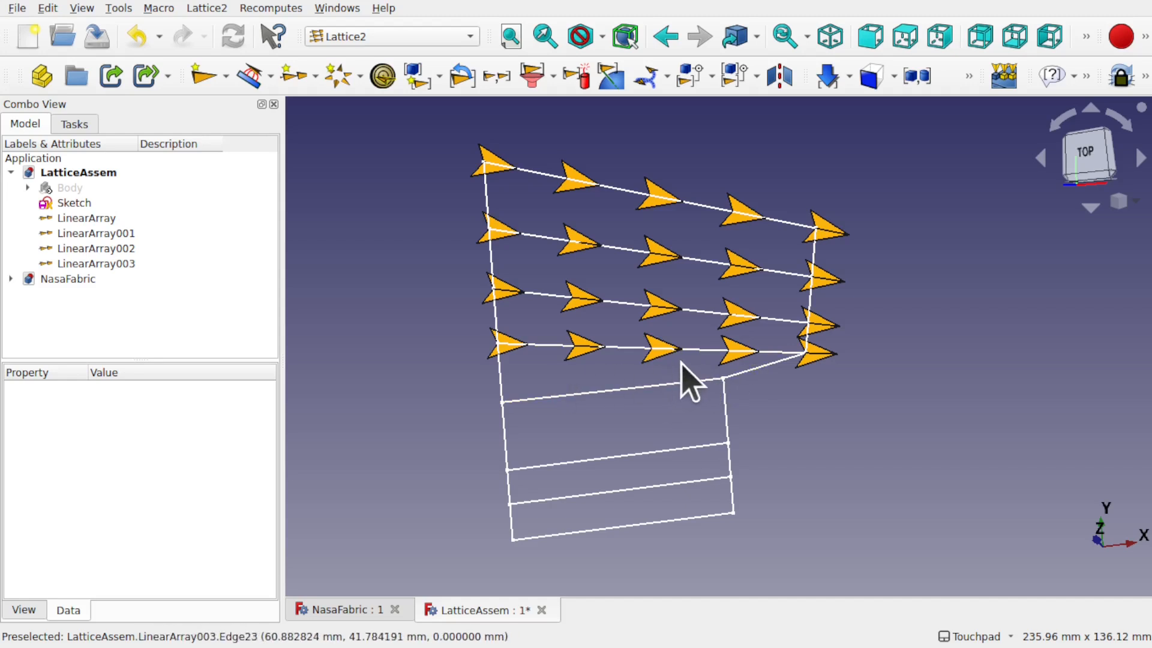
{"action": "left_click", "coordinate": [600, 391]}
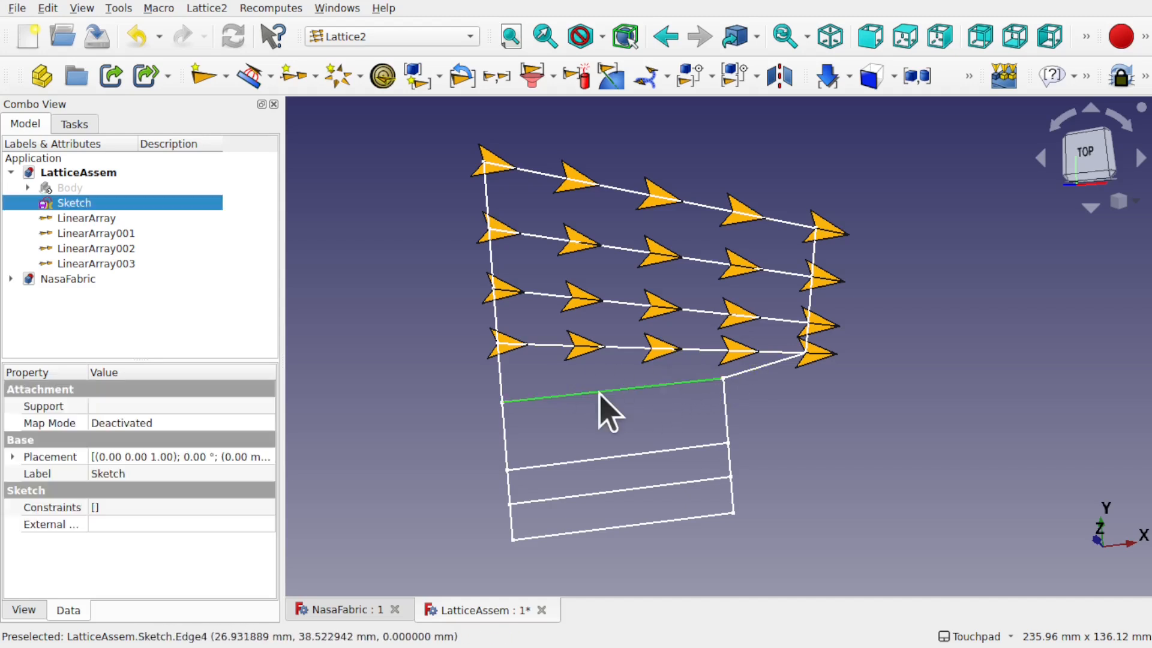
Step: Create linear arrays along the four lower sketch lines
{"action": "left_click", "coordinate": [294, 84]}
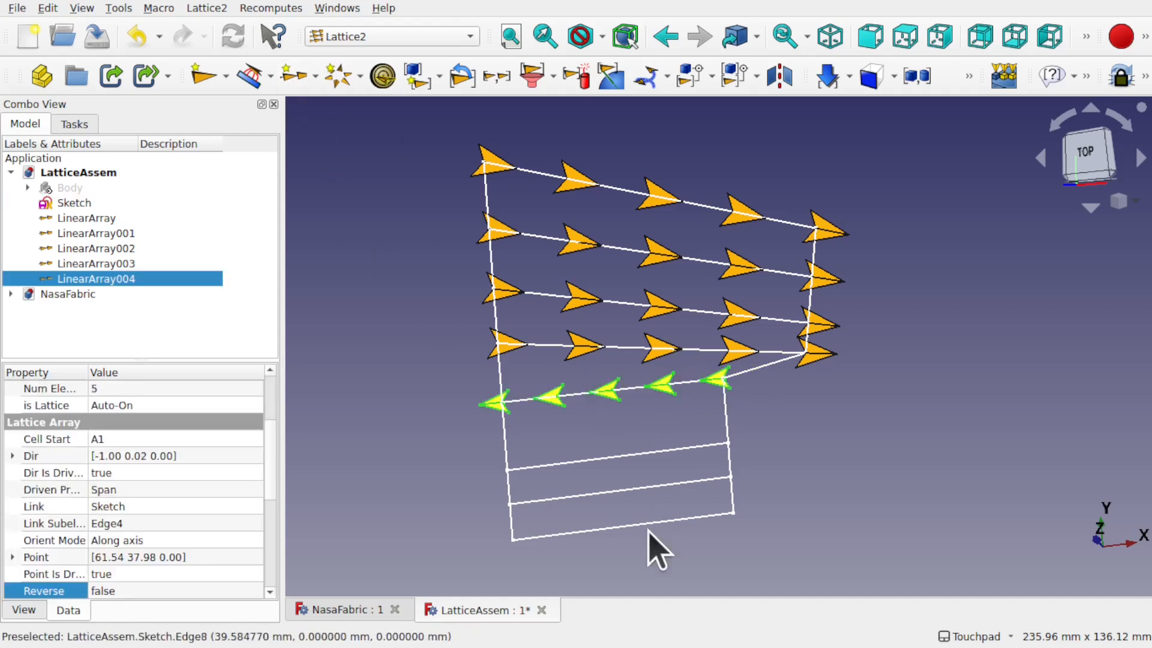
{"action": "left_click", "coordinate": [629, 456]}
{"action": "left_click", "coordinate": [294, 77]}
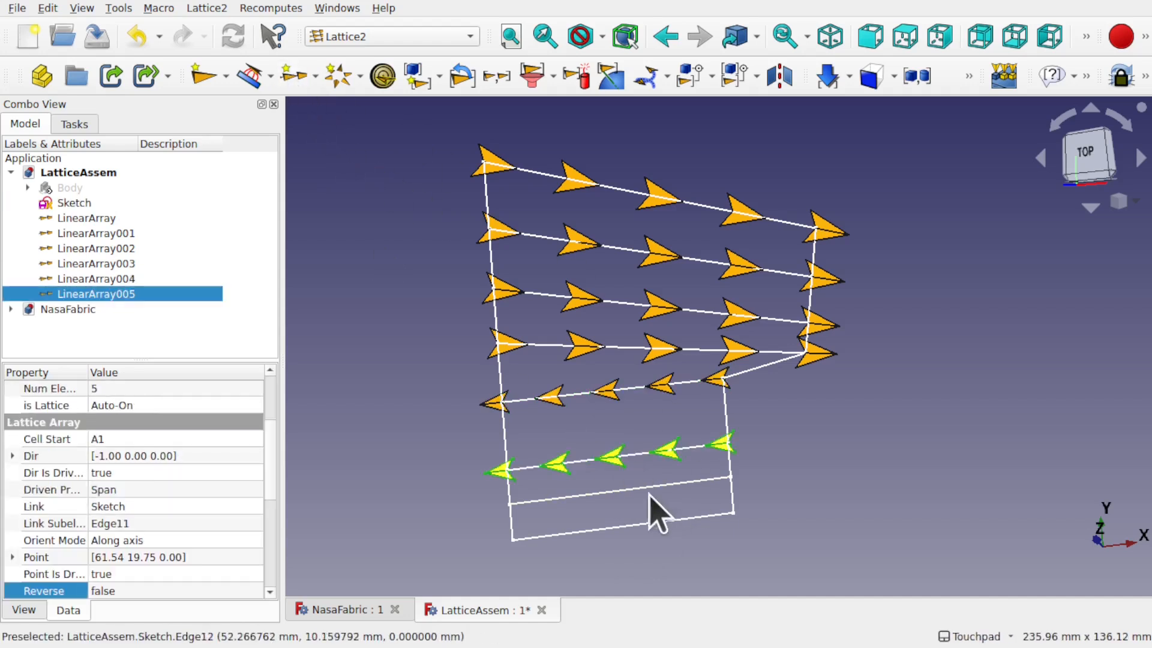
{"action": "left_click", "coordinate": [617, 493]}
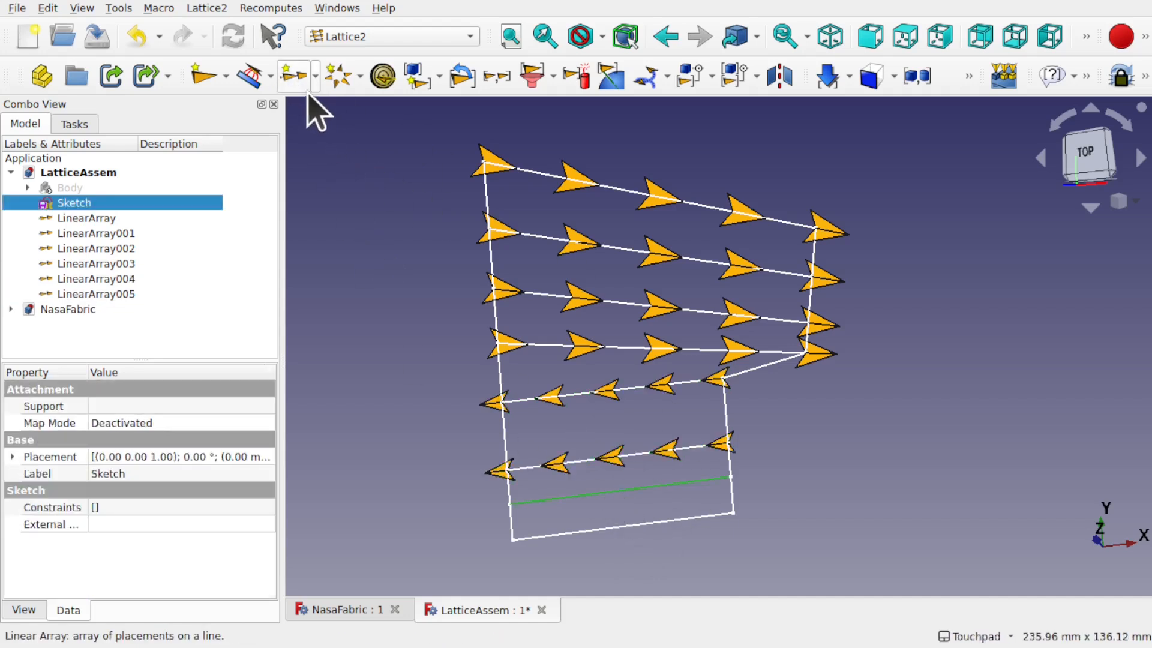
{"action": "left_click", "coordinate": [294, 78]}
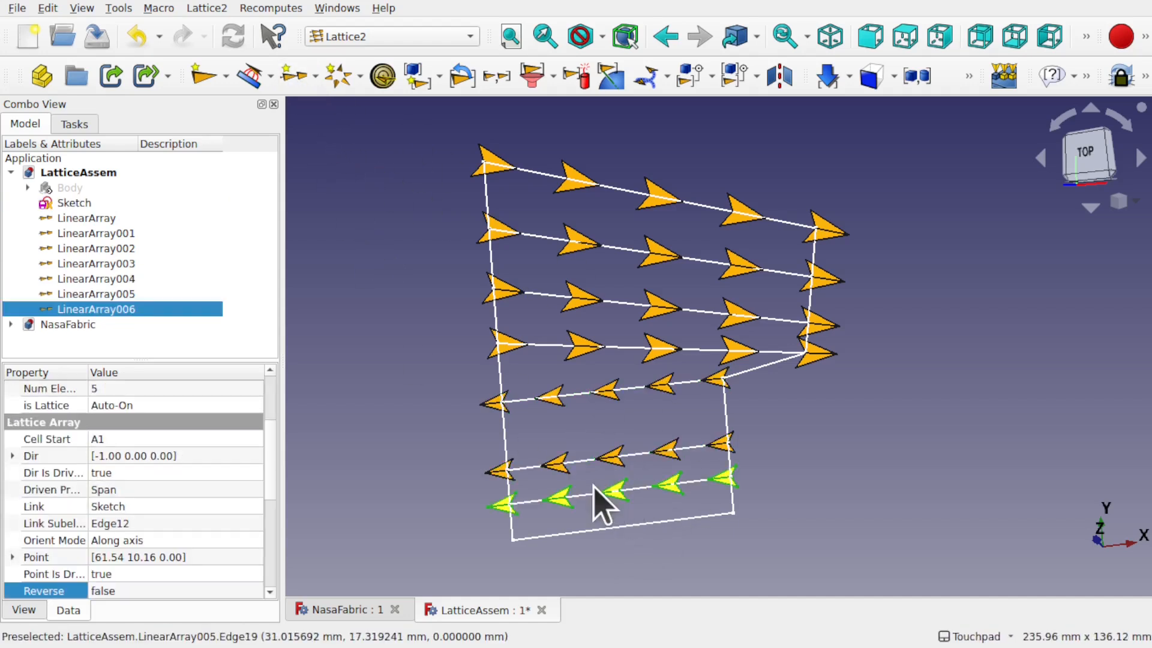
{"action": "left_click", "coordinate": [596, 527]}
{"action": "left_click", "coordinate": [294, 78]}
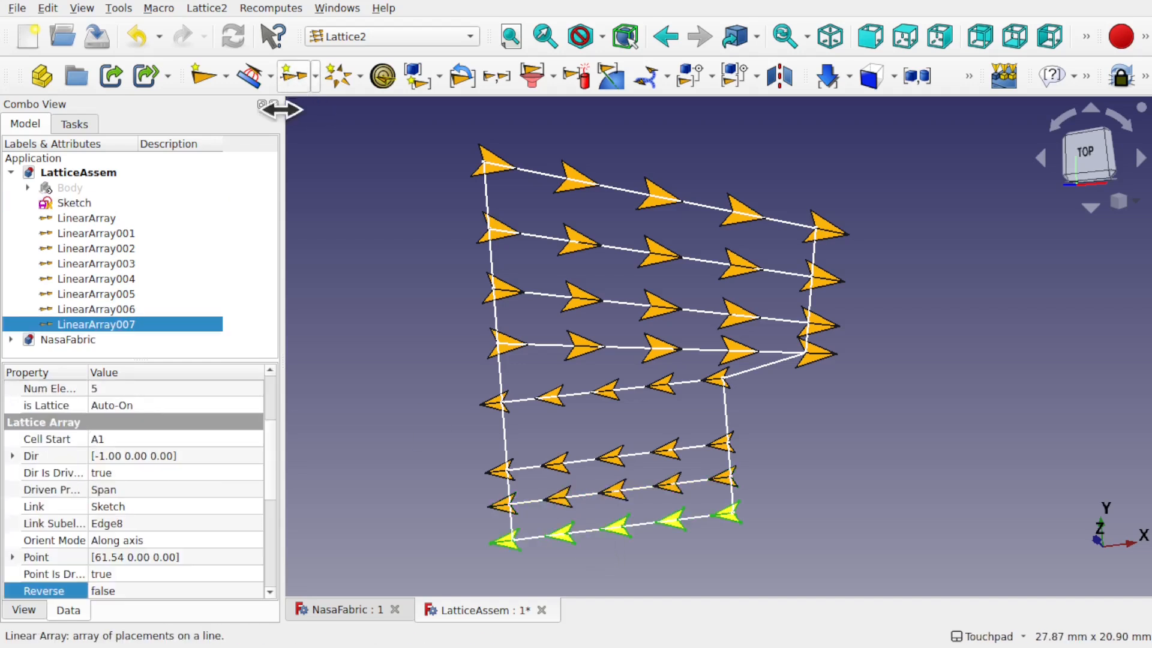
Step: Set Reverse to true on the lower arrays so they all point right
{"action": "left_click", "coordinate": [124, 311], "text": "ctrl"}
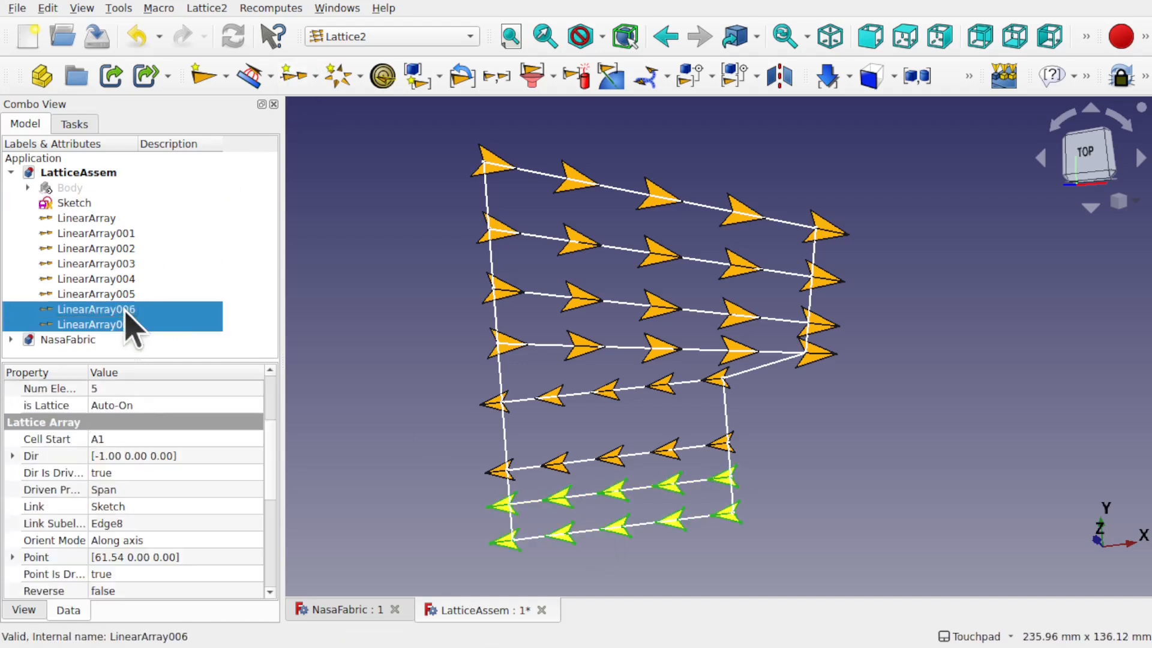
{"action": "left_click", "coordinate": [108, 294], "text": "ctrl"}
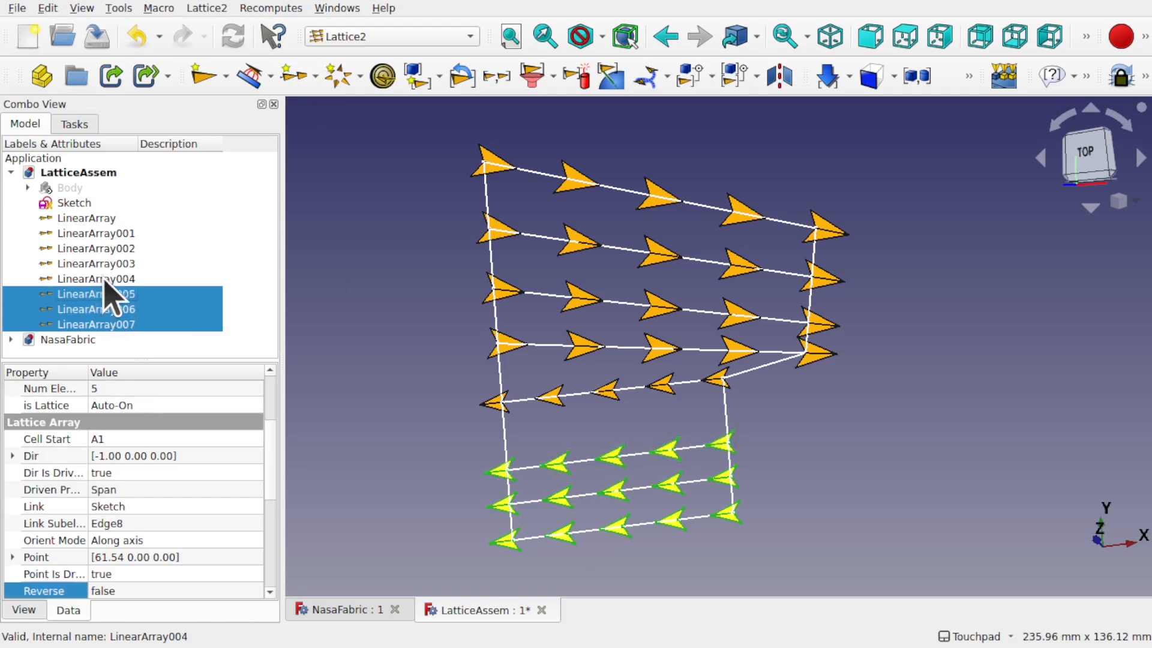
{"action": "left_click", "coordinate": [104, 280], "text": "ctrl"}
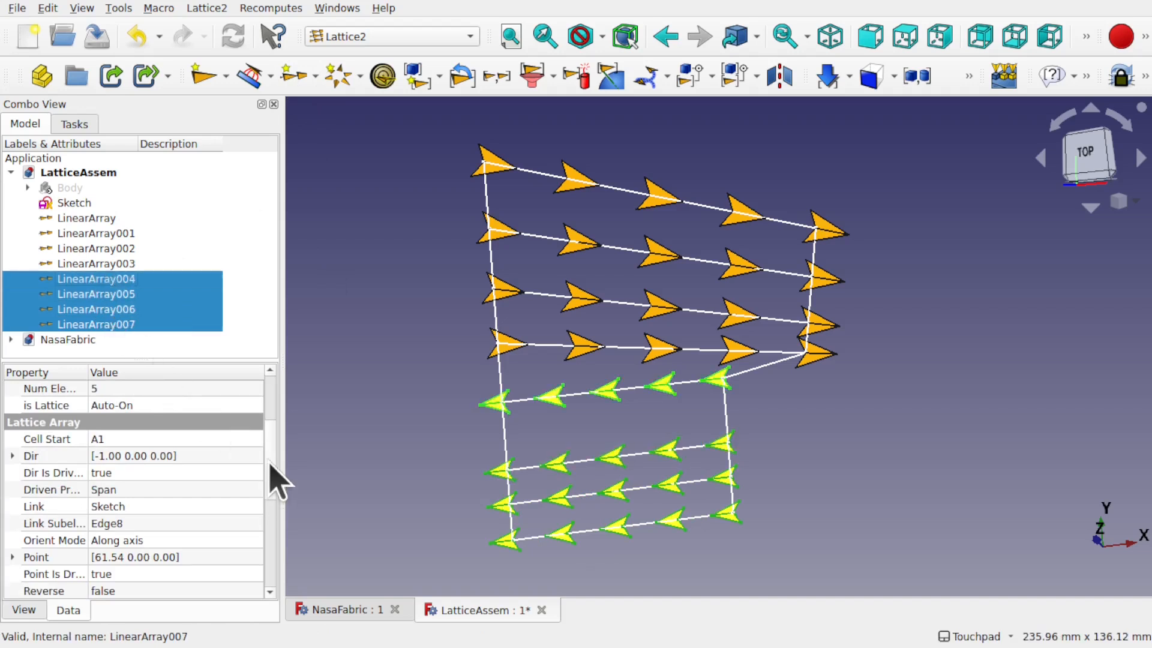
{"action": "left_click_drag", "start_coordinate": [273, 446], "coordinate": [272, 489]}
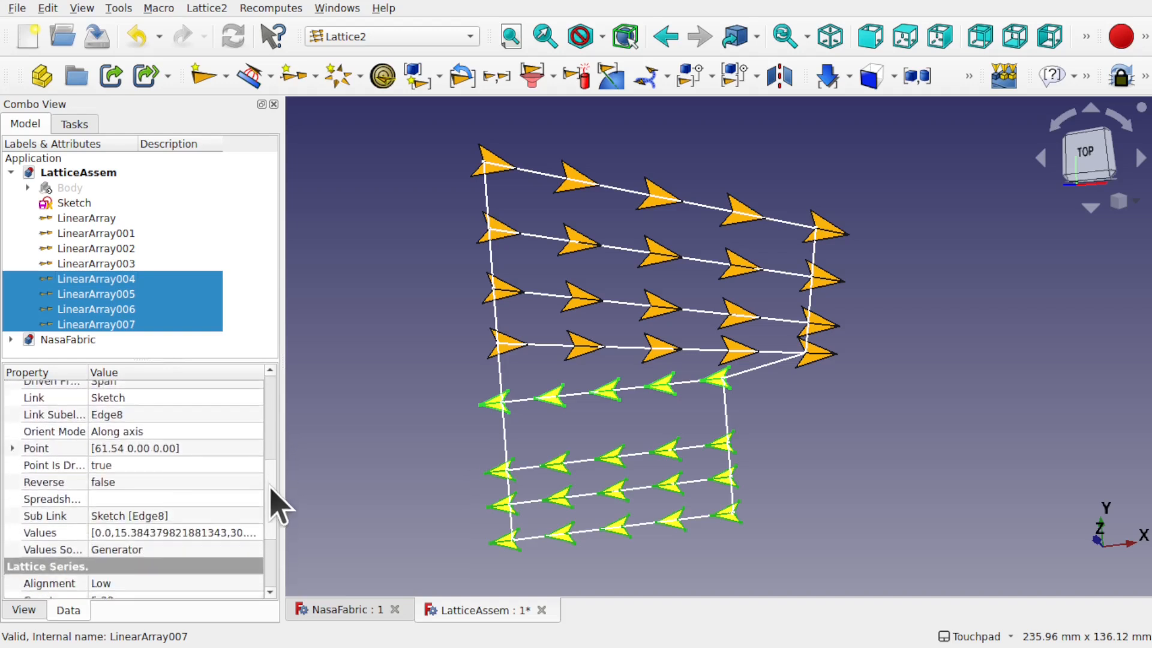
{"action": "left_click", "coordinate": [144, 483]}
{"action": "left_click", "coordinate": [144, 483]}
{"action": "left_click", "coordinate": [144, 503]}
{"action": "left_click", "coordinate": [402, 459]}
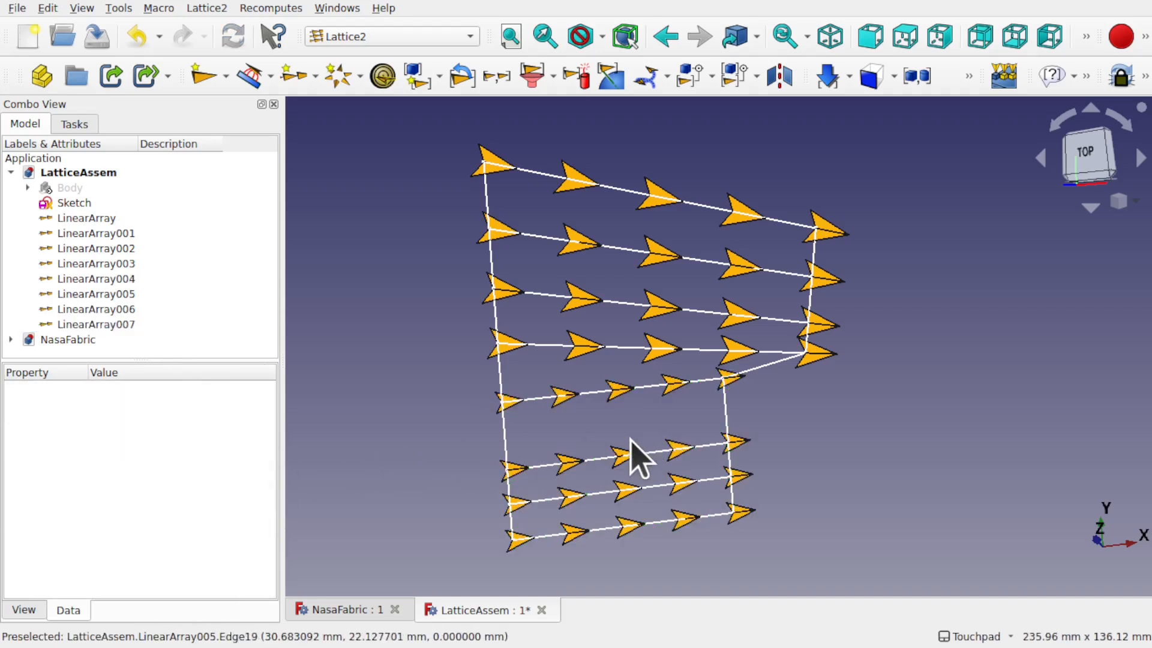
Step: Populate LinearArray with copies of the fabric Body
{"action": "left_click", "coordinate": [64, 188]}
{"action": "left_click", "coordinate": [100, 220], "text": "ctrl"}
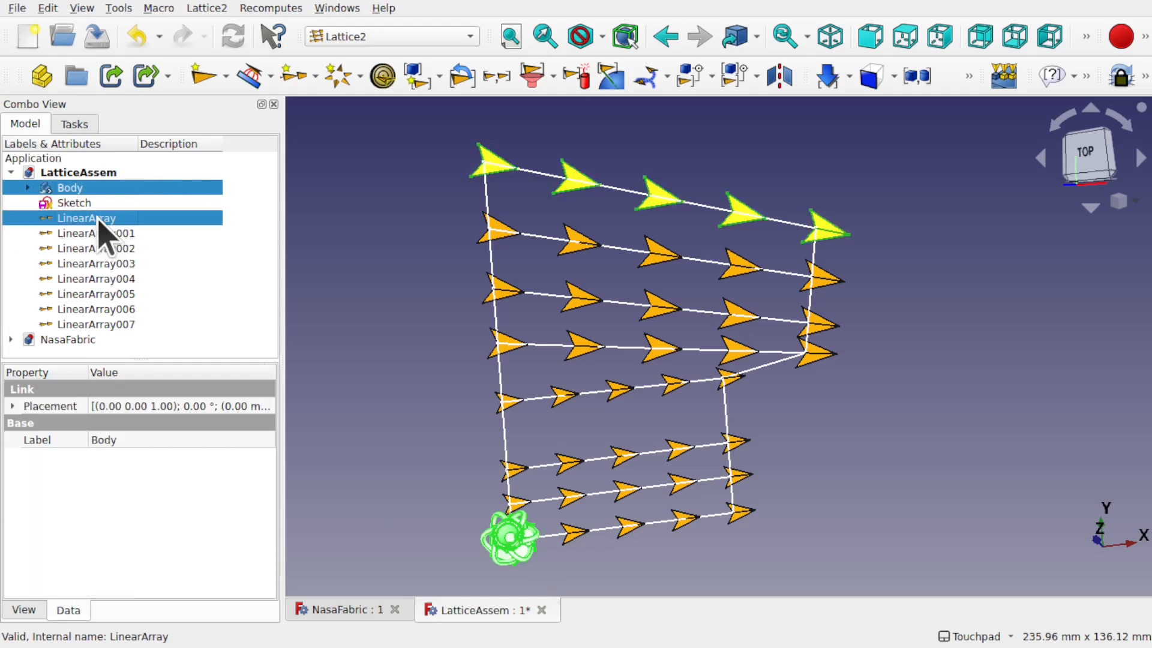
{"action": "left_click", "coordinate": [207, 8]}
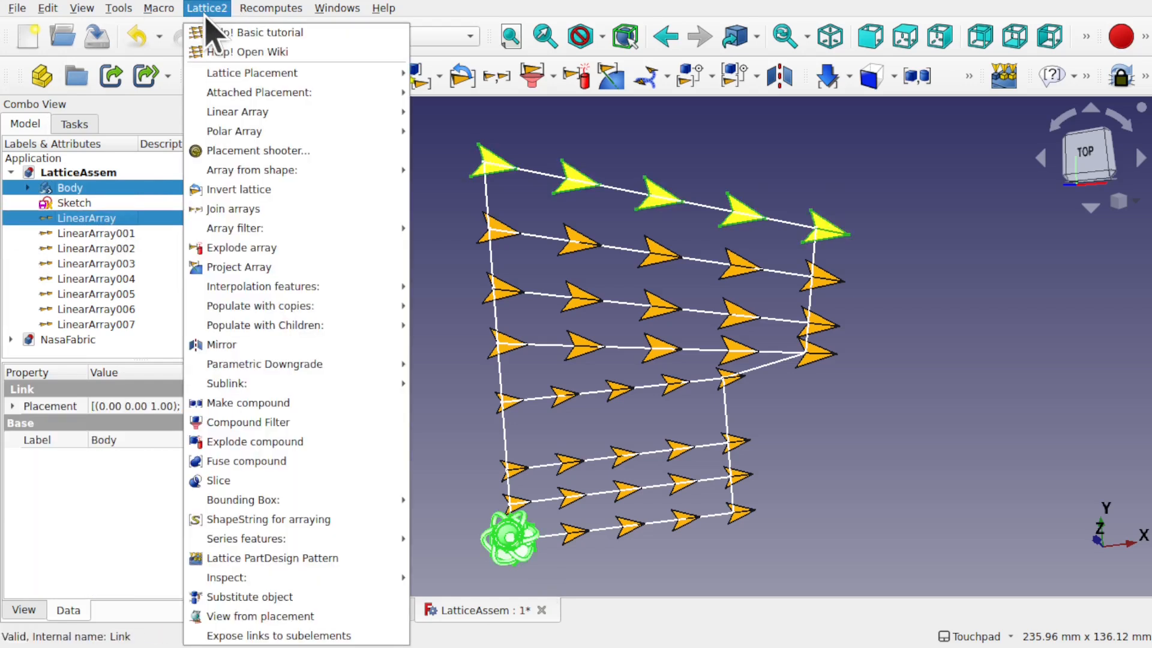
{"action": "mouse_move", "coordinate": [306, 306]}
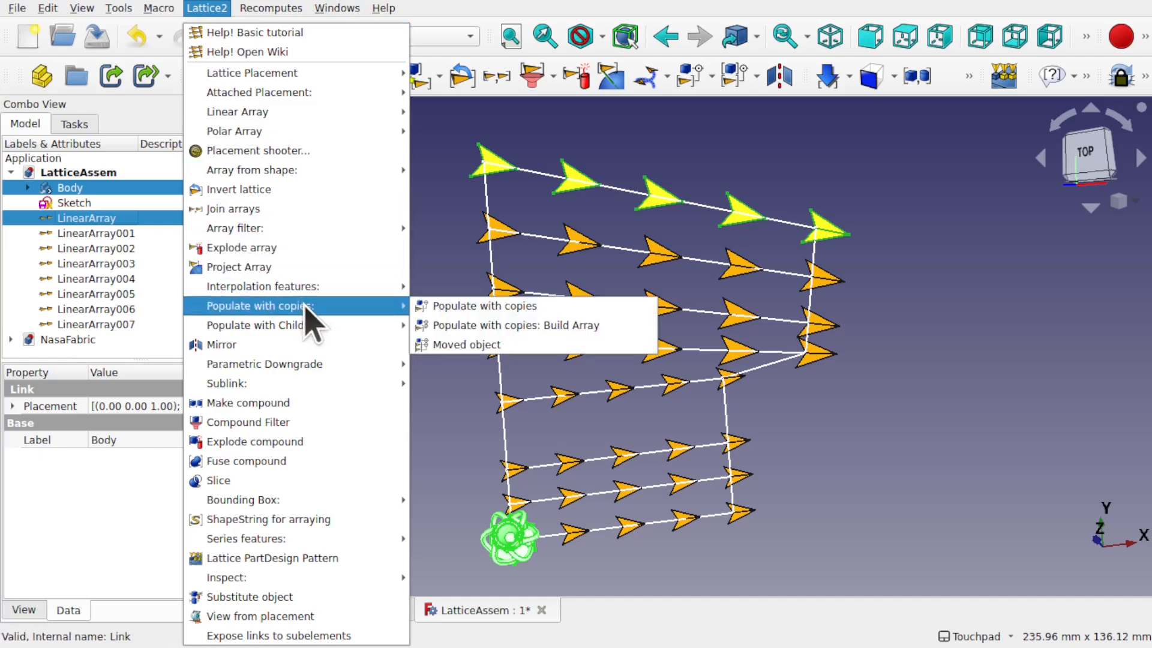
{"action": "left_click", "coordinate": [444, 307]}
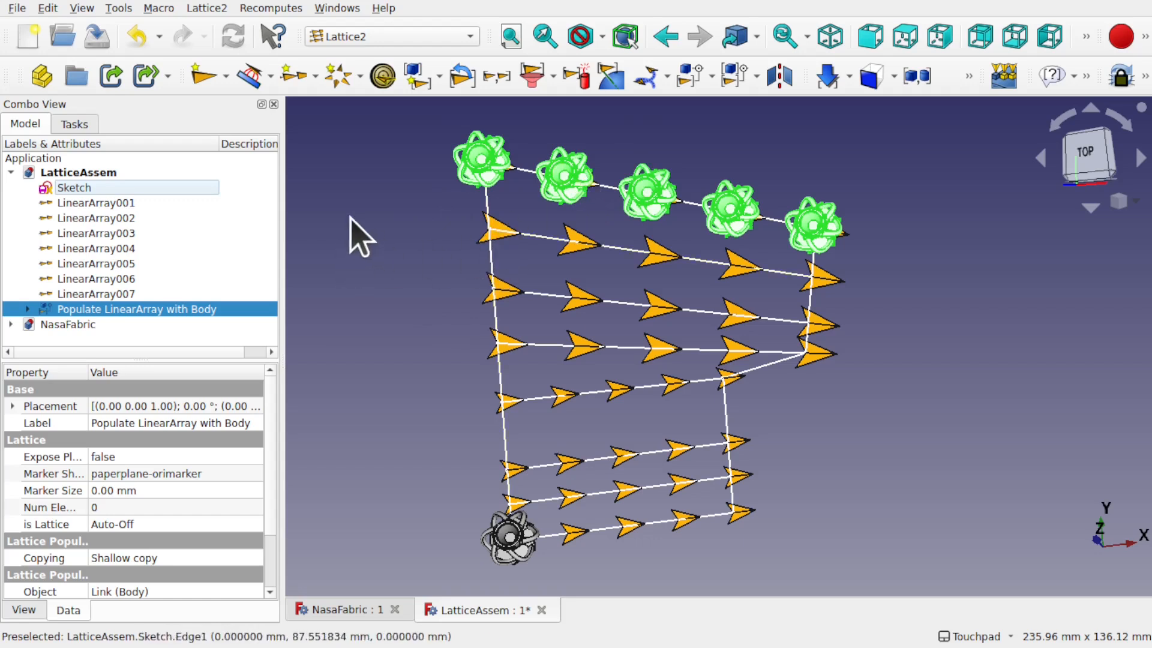
{"action": "left_click", "coordinate": [372, 252]}
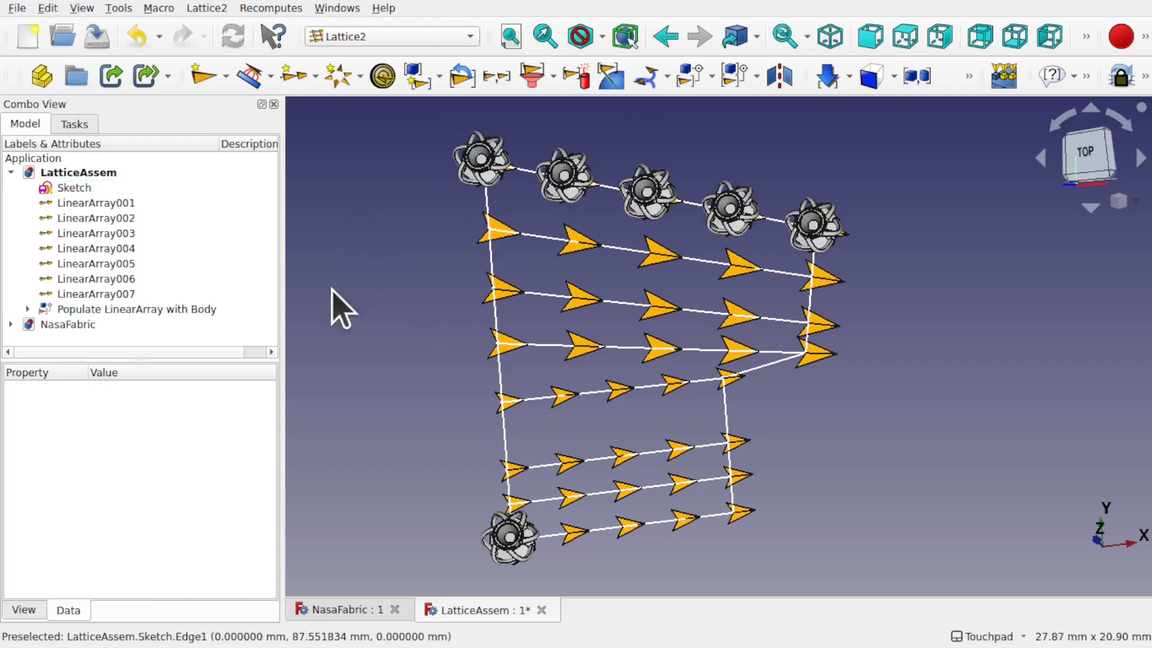
Step: Select the Body together with LinearArray001 for the next populate
{"action": "left_click", "coordinate": [28, 309]}
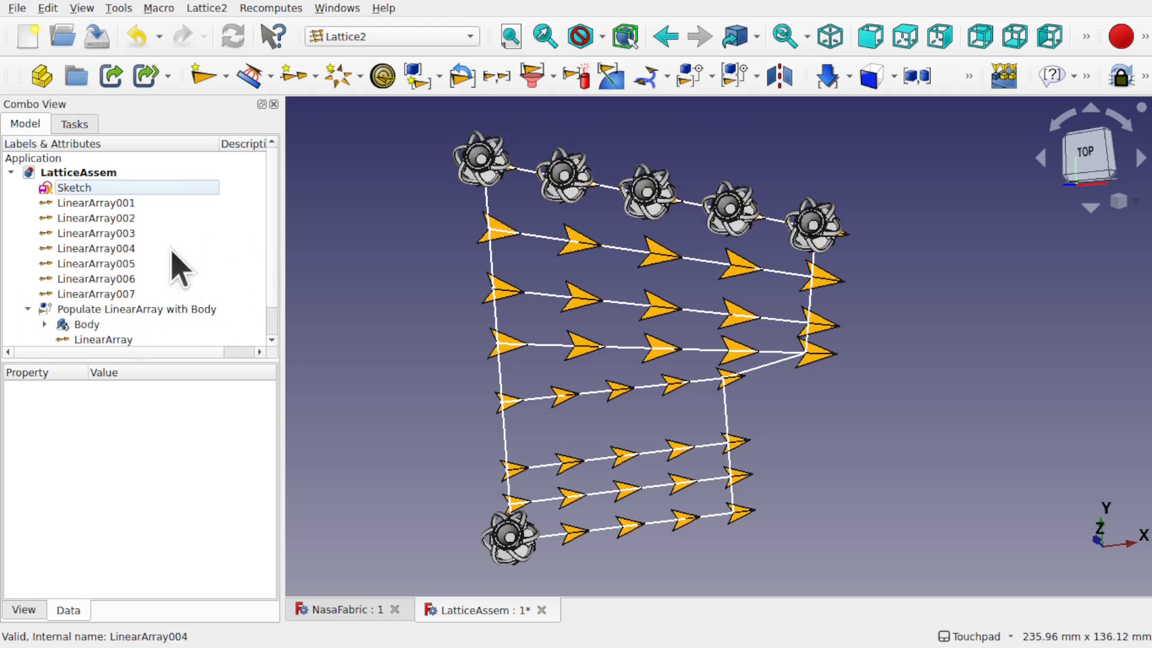
{"action": "left_click", "coordinate": [96, 325]}
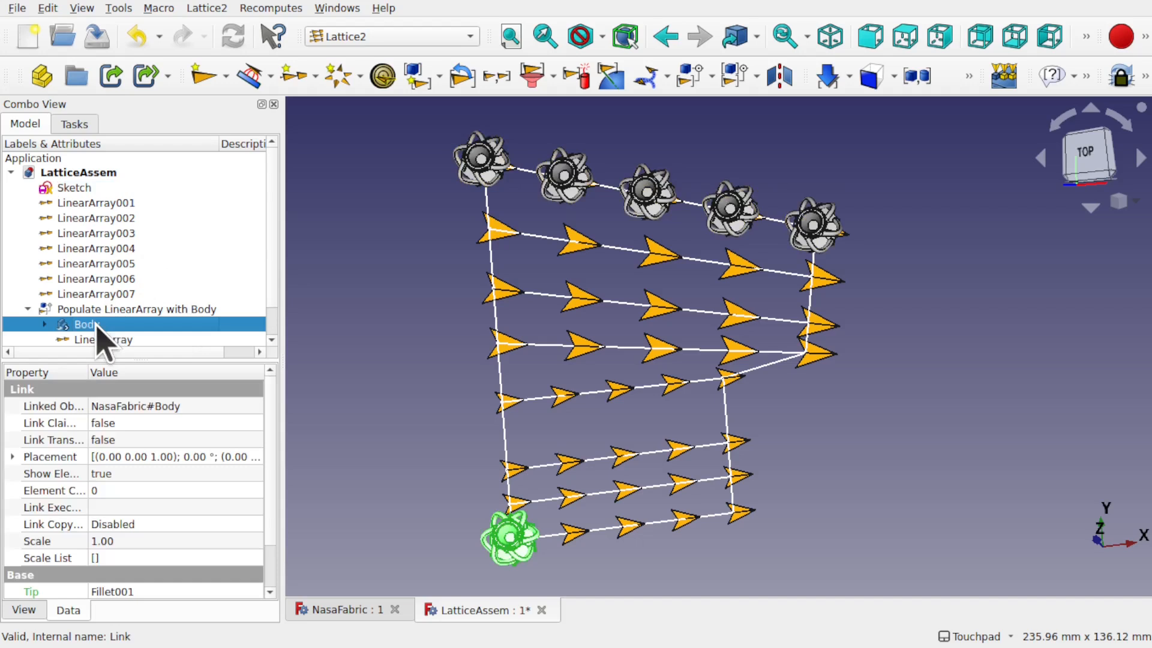
{"action": "left_click", "coordinate": [109, 219], "text": "ctrl"}
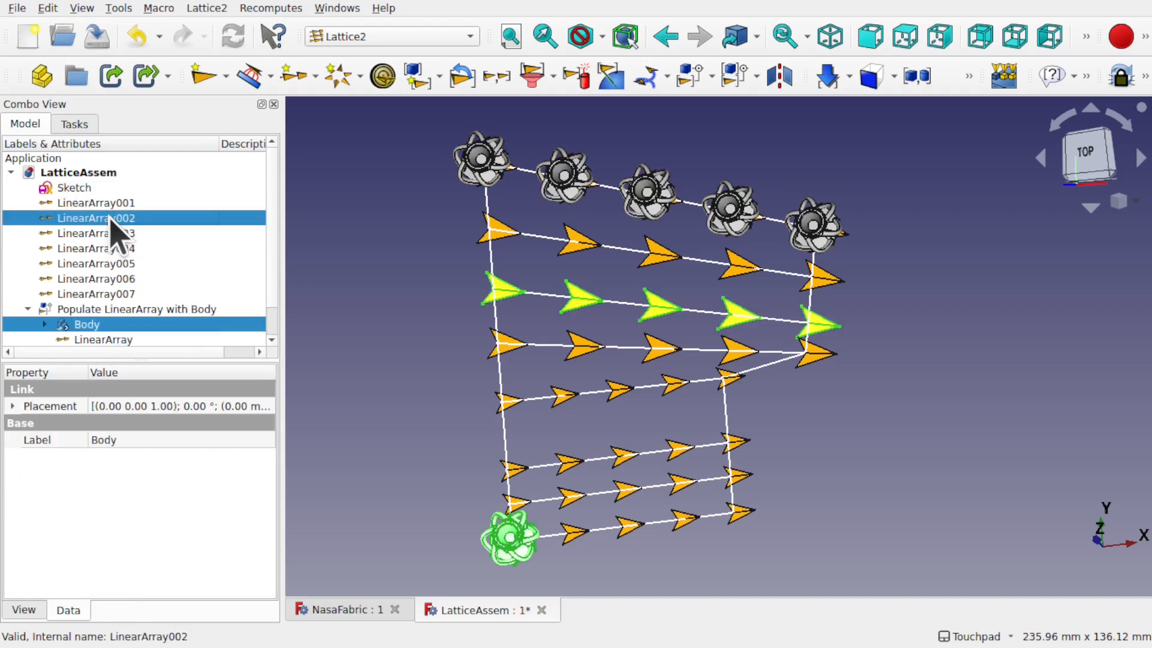
{"action": "left_click", "coordinate": [113, 204], "text": "ctrl"}
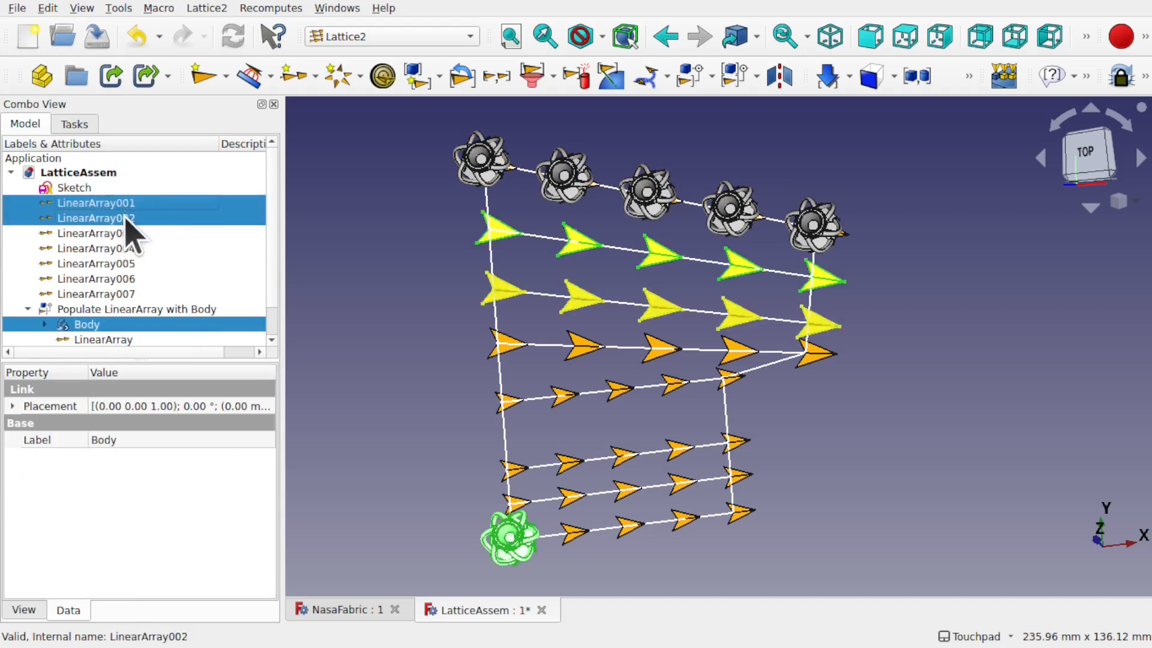
{"action": "left_click", "coordinate": [123, 217], "text": "ctrl"}
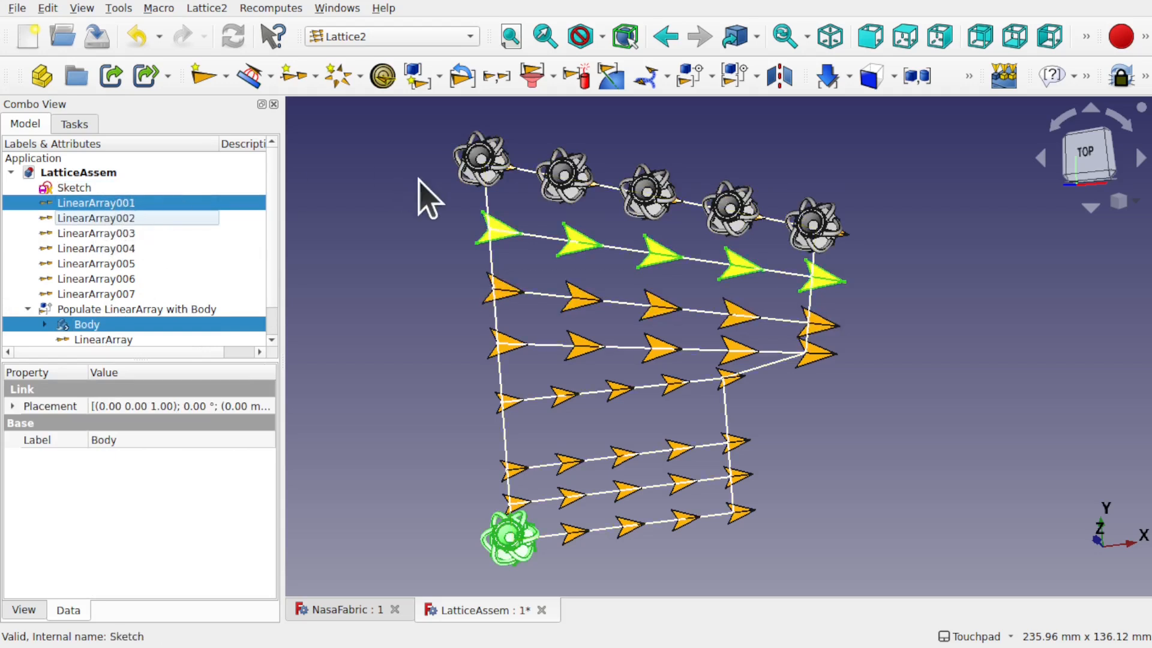
{"action": "left_click", "coordinate": [206, 9]}
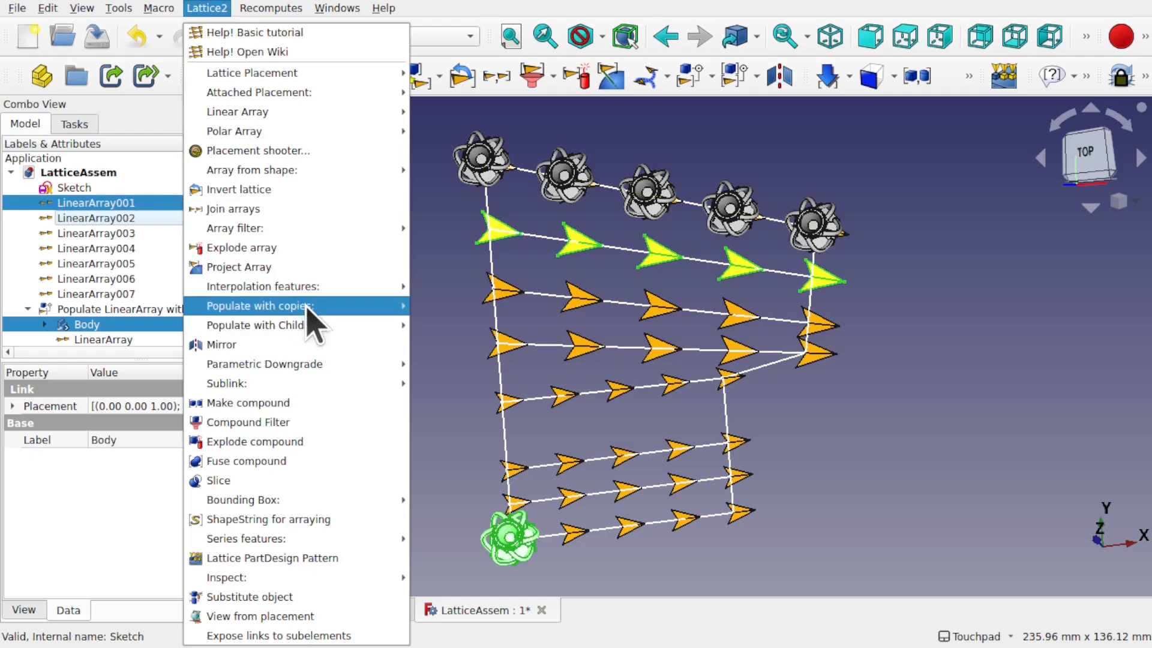
Step: Populate LinearArray001 with Body copies, then select Body with LinearArray002–007
{"action": "mouse_move", "coordinate": [308, 308]}
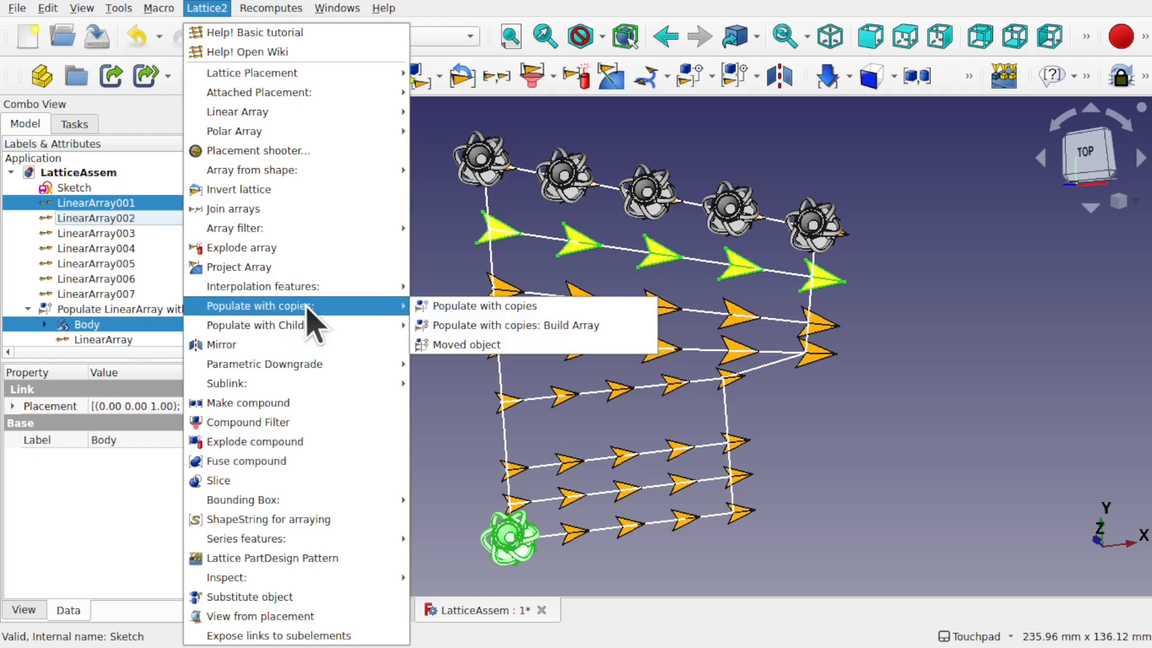
{"action": "left_click", "coordinate": [454, 307]}
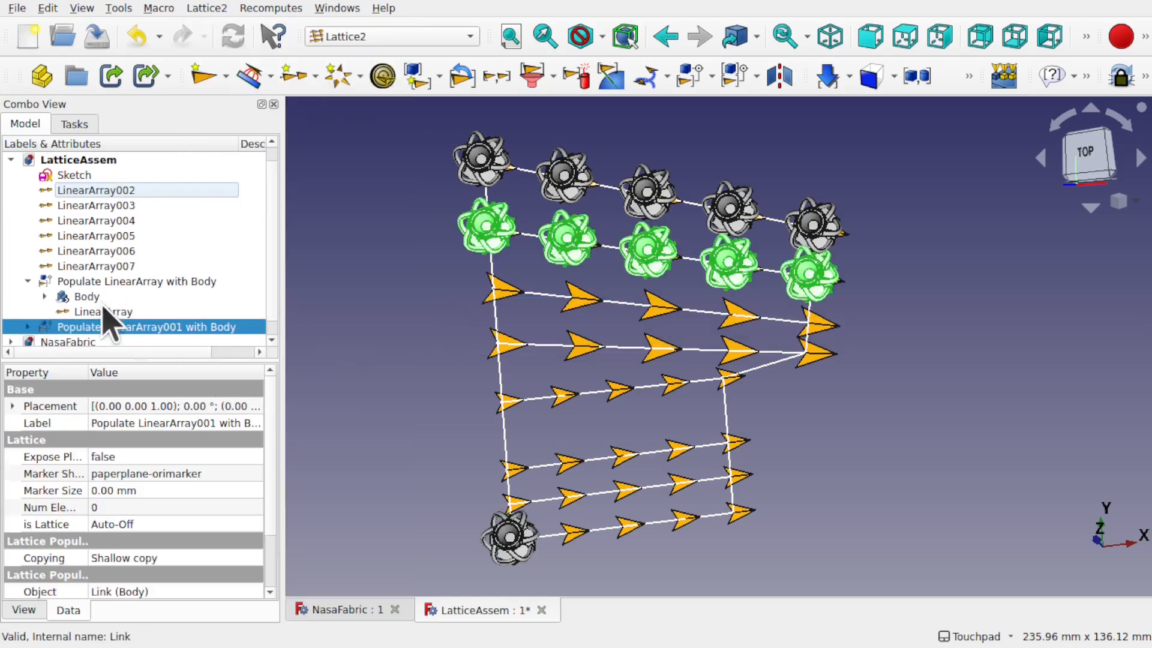
{"action": "left_click", "coordinate": [87, 298]}
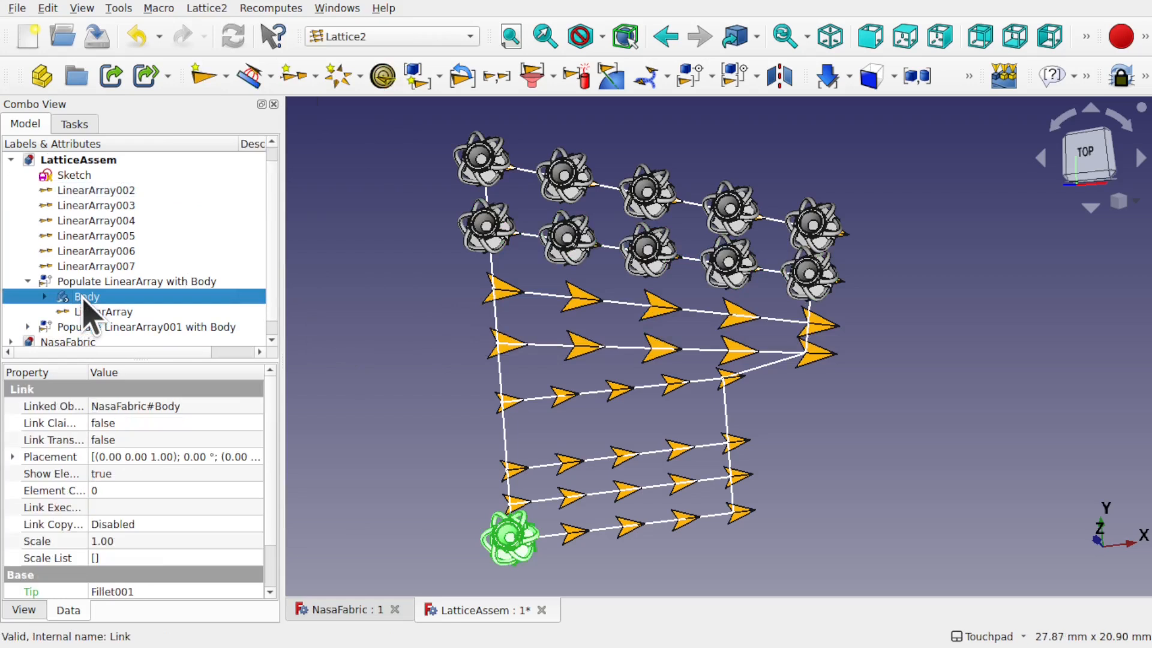
{"action": "left_click", "coordinate": [96, 191], "text": "ctrl"}
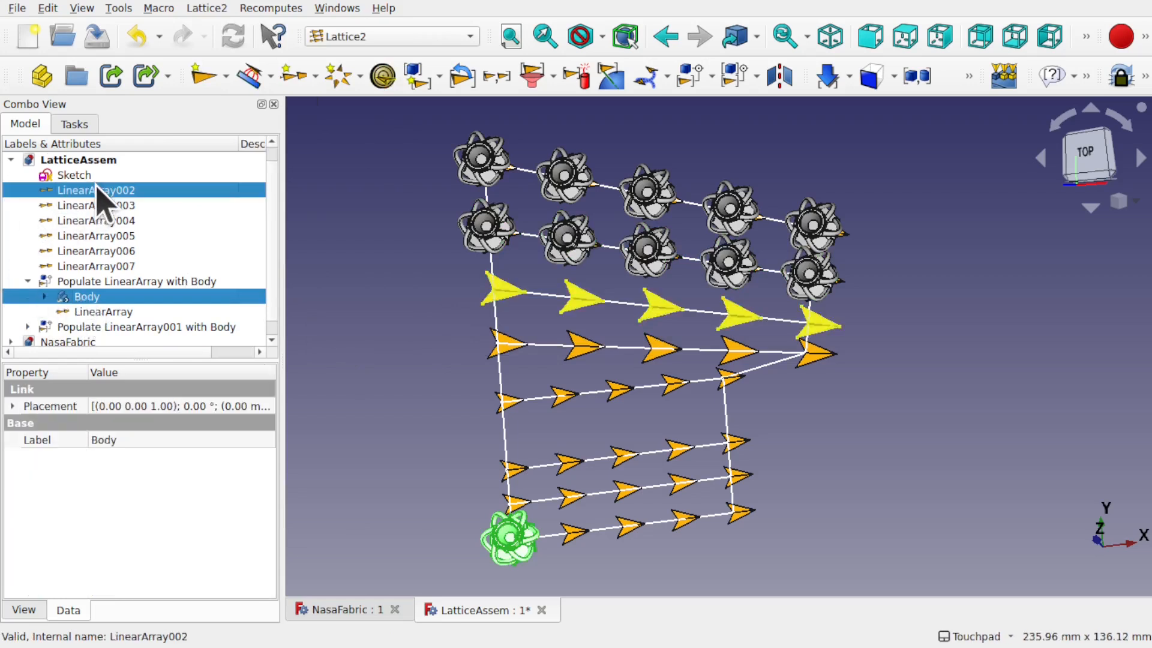
{"action": "left_click", "coordinate": [120, 207], "text": "ctrl"}
{"action": "left_click", "coordinate": [126, 222], "text": "ctrl"}
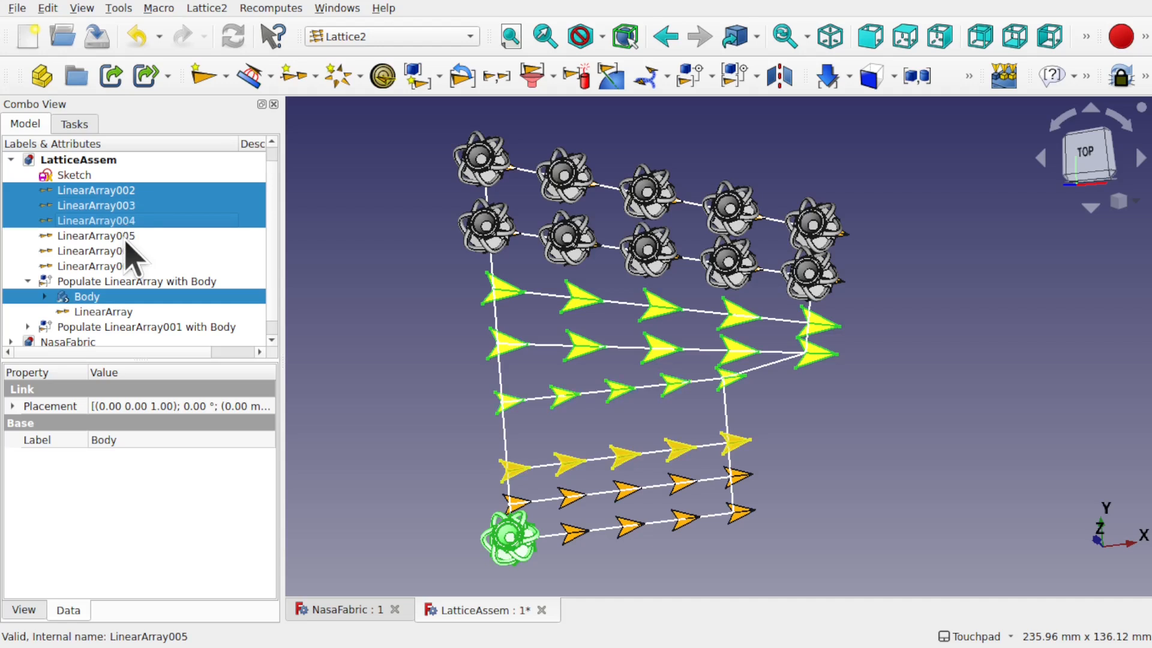
{"action": "left_click", "coordinate": [126, 237], "text": "ctrl"}
{"action": "left_click", "coordinate": [124, 252], "text": "ctrl"}
{"action": "left_click", "coordinate": [96, 266], "text": "ctrl"}
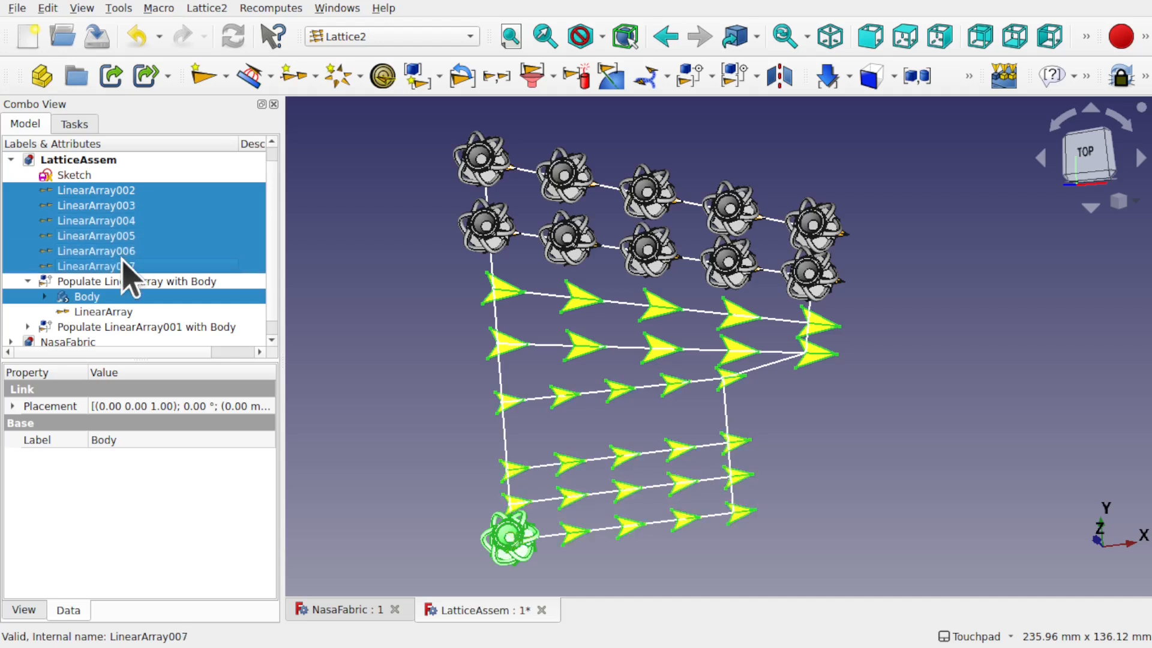
Step: Populate LinearArray002–007 with Body, undo it, and zoom into the top rows
{"action": "left_click", "coordinate": [207, 8]}
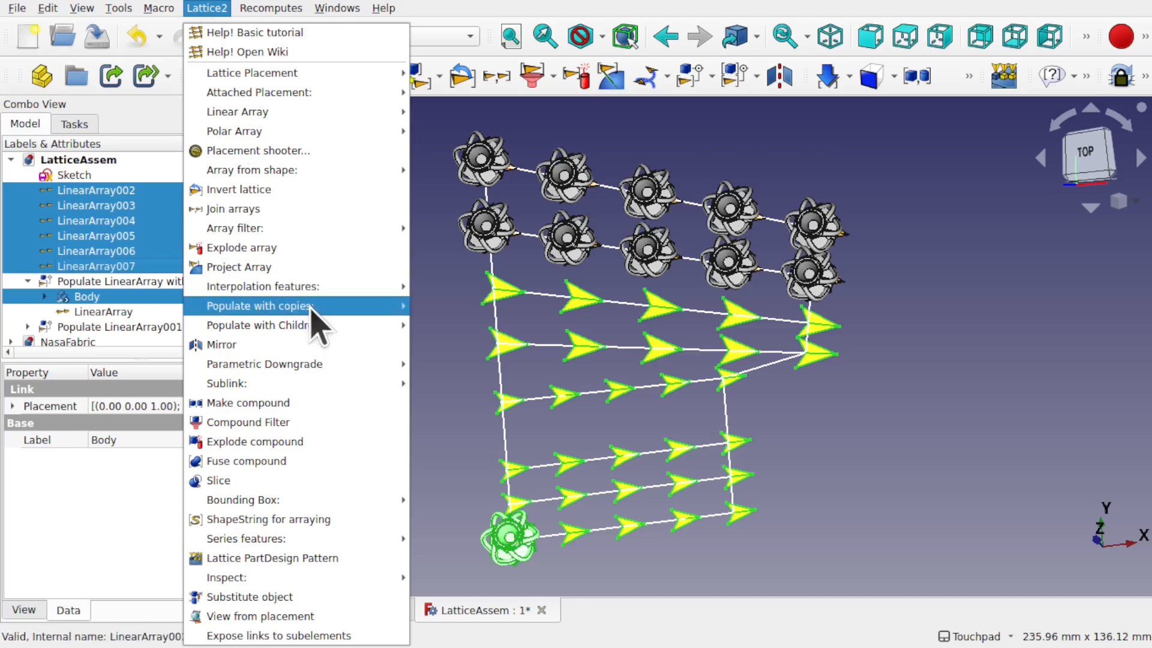
{"action": "mouse_move", "coordinate": [318, 307]}
{"action": "left_click", "coordinate": [452, 306]}
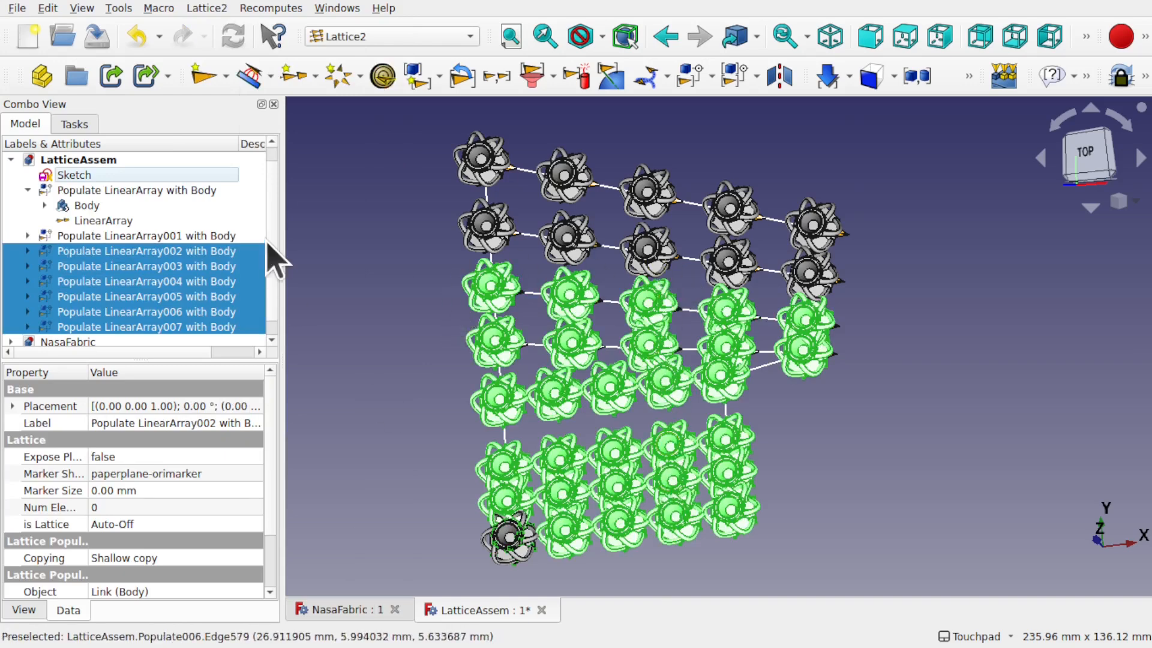
{"action": "left_click", "coordinate": [344, 360]}
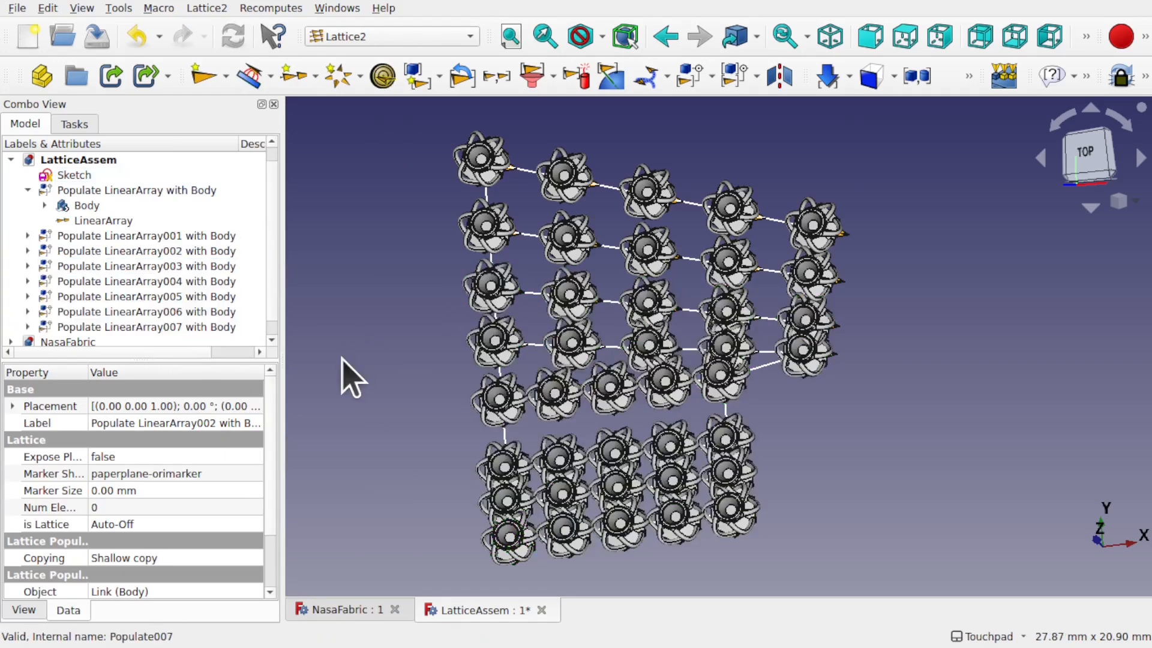
{"action": "key", "text": "ctrl+z"}
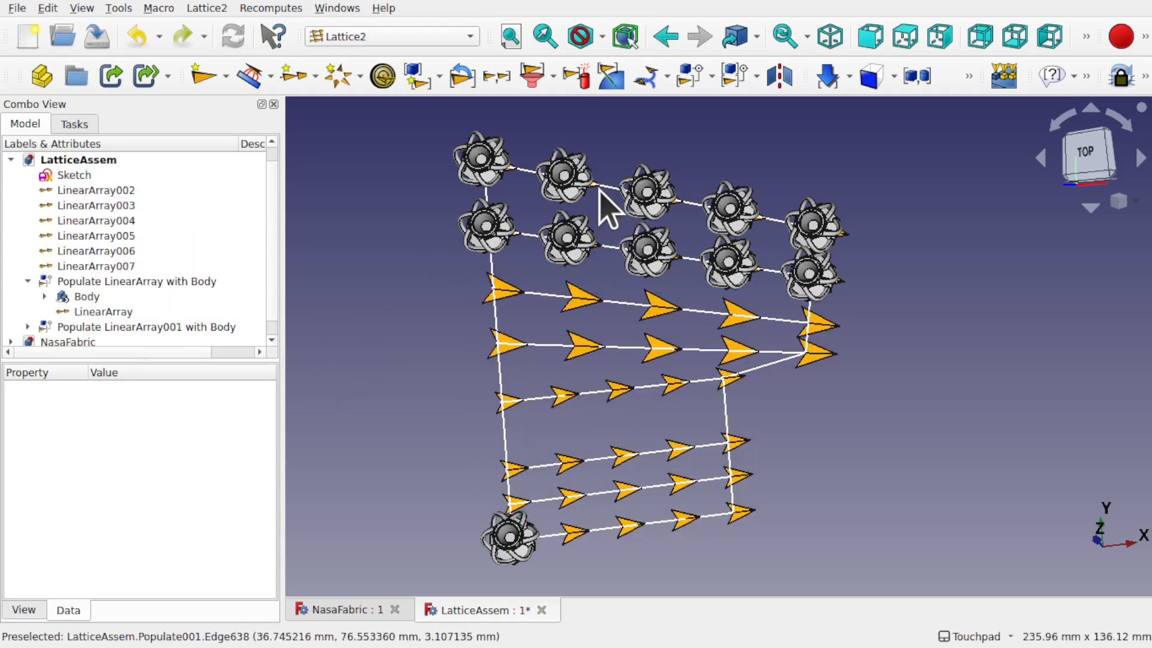
{"action": "scroll", "coordinate": [606, 207], "scroll_direction": "up", "scroll_amount": 2}
{"action": "scroll", "coordinate": [606, 207], "scroll_direction": "up", "scroll_amount": 3}
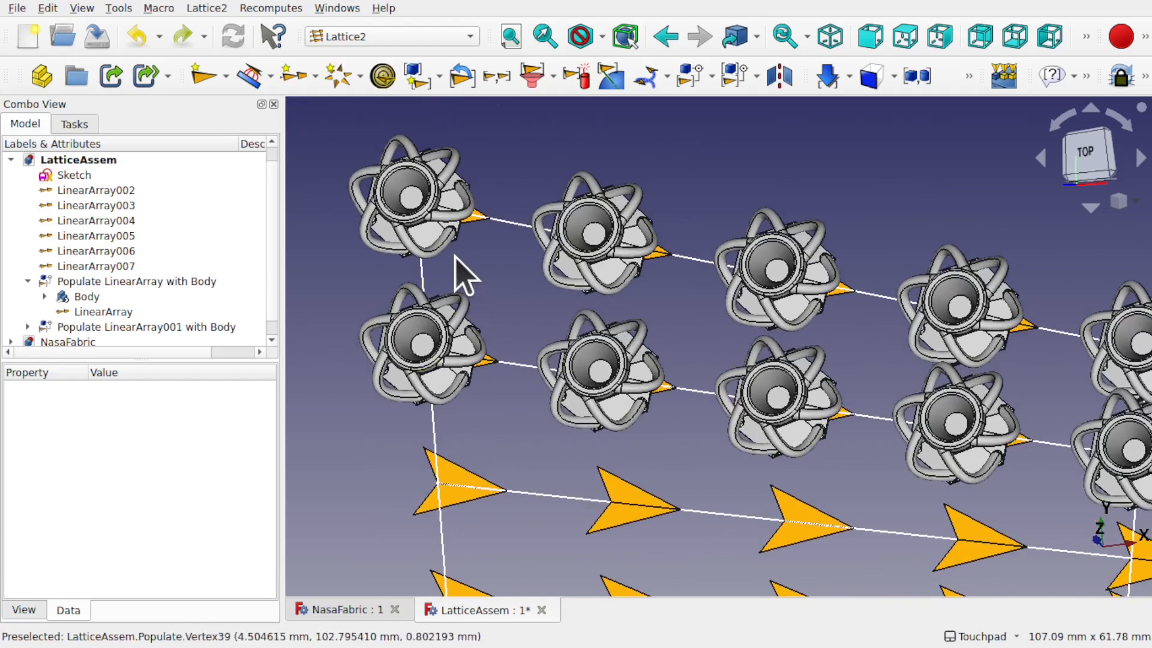
{"action": "double_click", "coordinate": [67, 175]}
{"action": "mouse_move", "coordinate": [547, 146]}
{"action": "middle_mouse_down", "text": "shift"}
{"action": "mouse_move", "coordinate": [528, 358]}
{"action": "mouse_move", "coordinate": [539, 152]}
{"action": "middle_mouse_up", "text": "shift"}
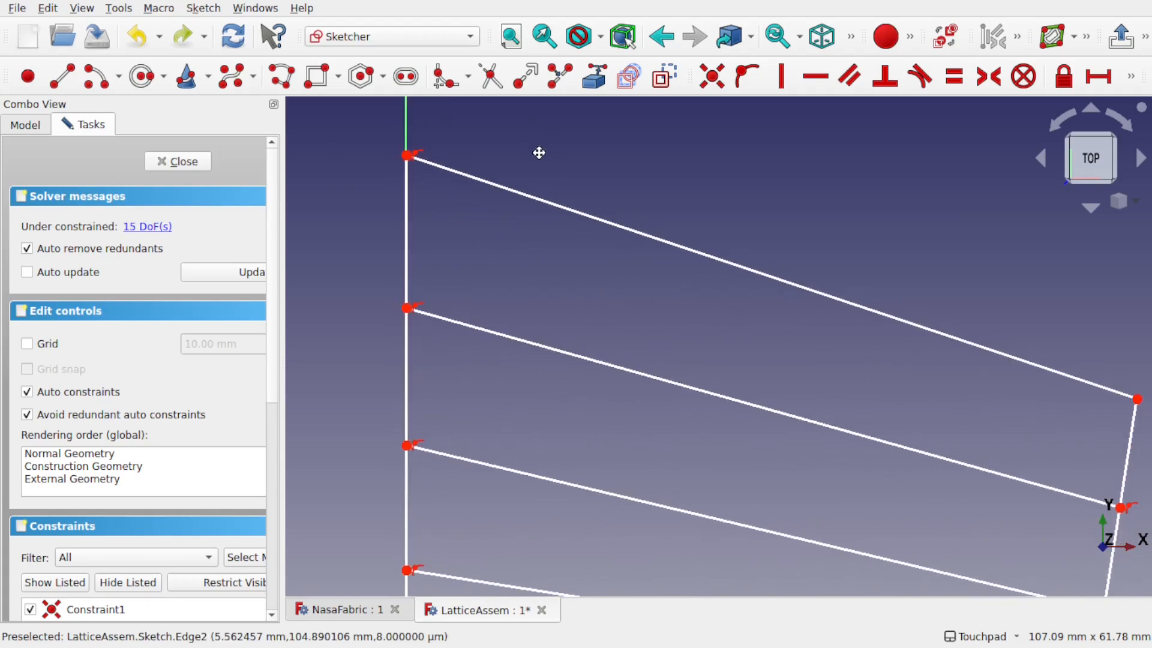
{"action": "left_click", "coordinate": [24, 125]}
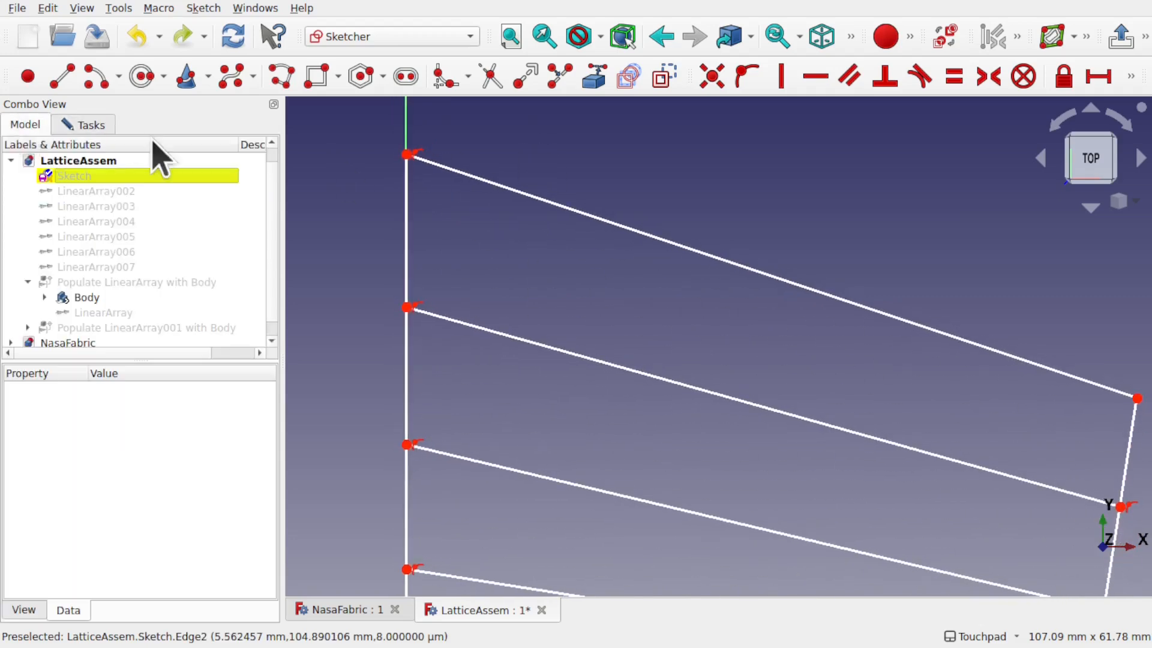
{"action": "left_click", "coordinate": [163, 284]}
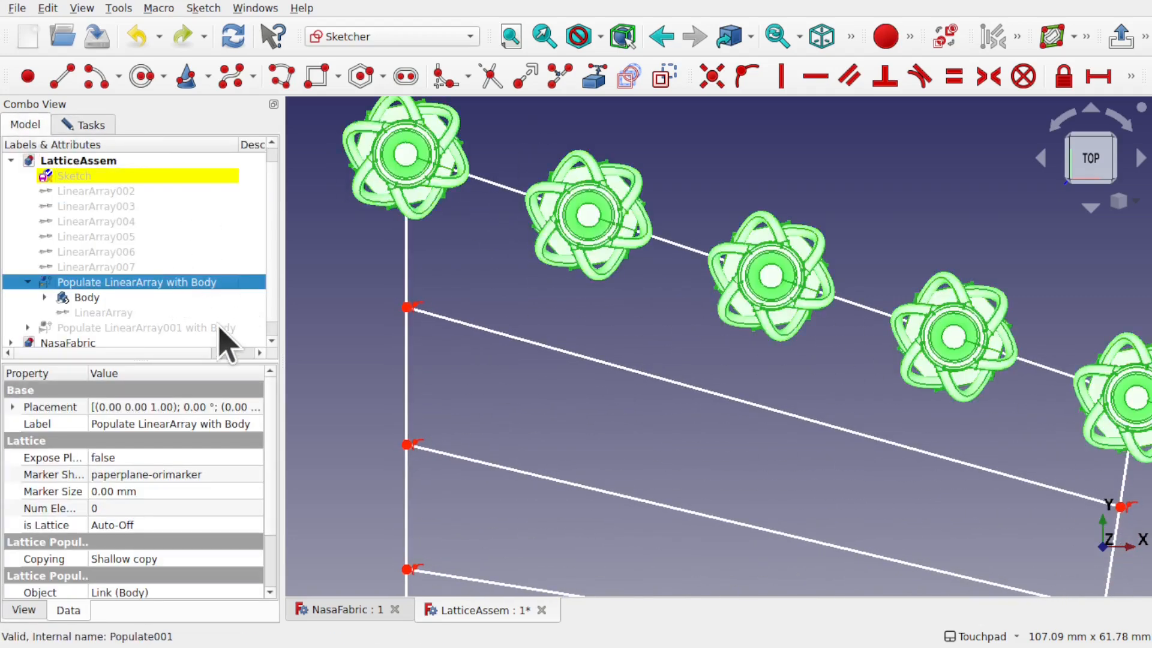
{"action": "left_click", "coordinate": [146, 328]}
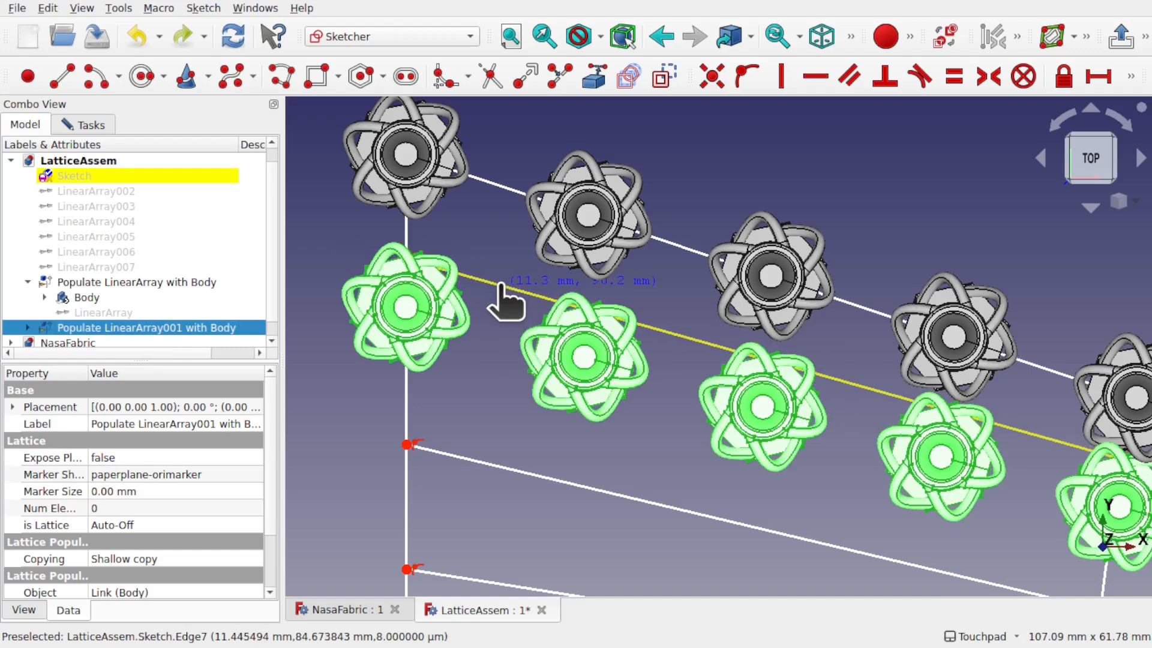
{"action": "key", "text": "ctrl+r"}
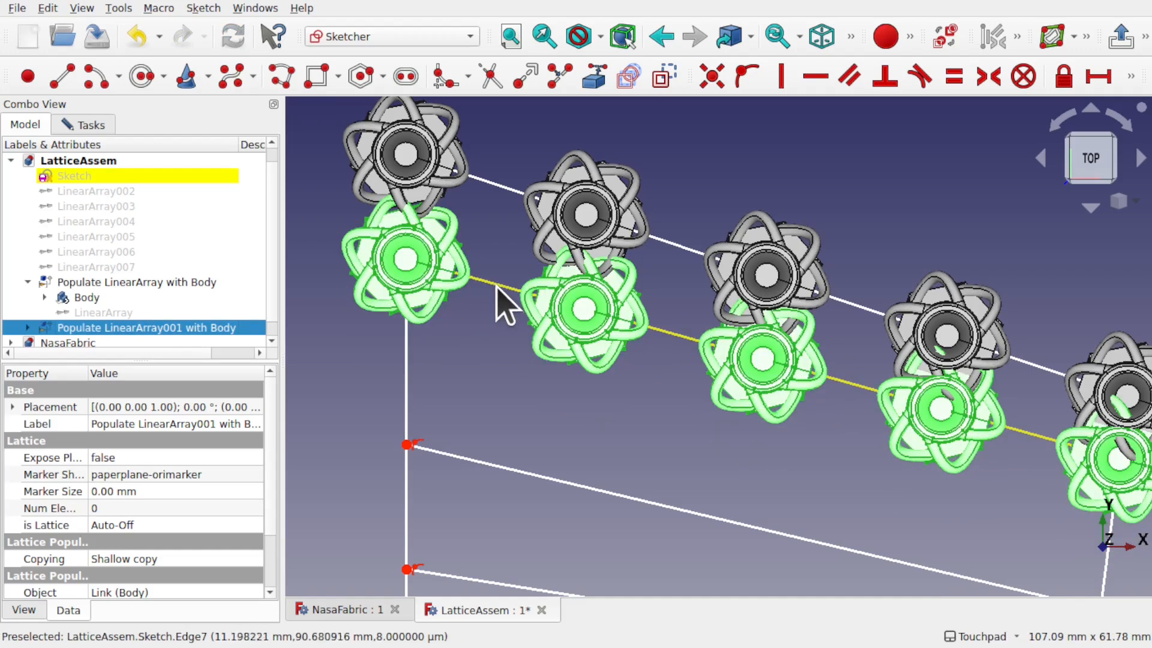
{"action": "left_click_drag", "start_coordinate": [465, 278], "coordinate": [582, 261], "text": "alt"}
{"action": "left_click_drag", "start_coordinate": [722, 289], "coordinate": [654, 258], "text": "shift"}
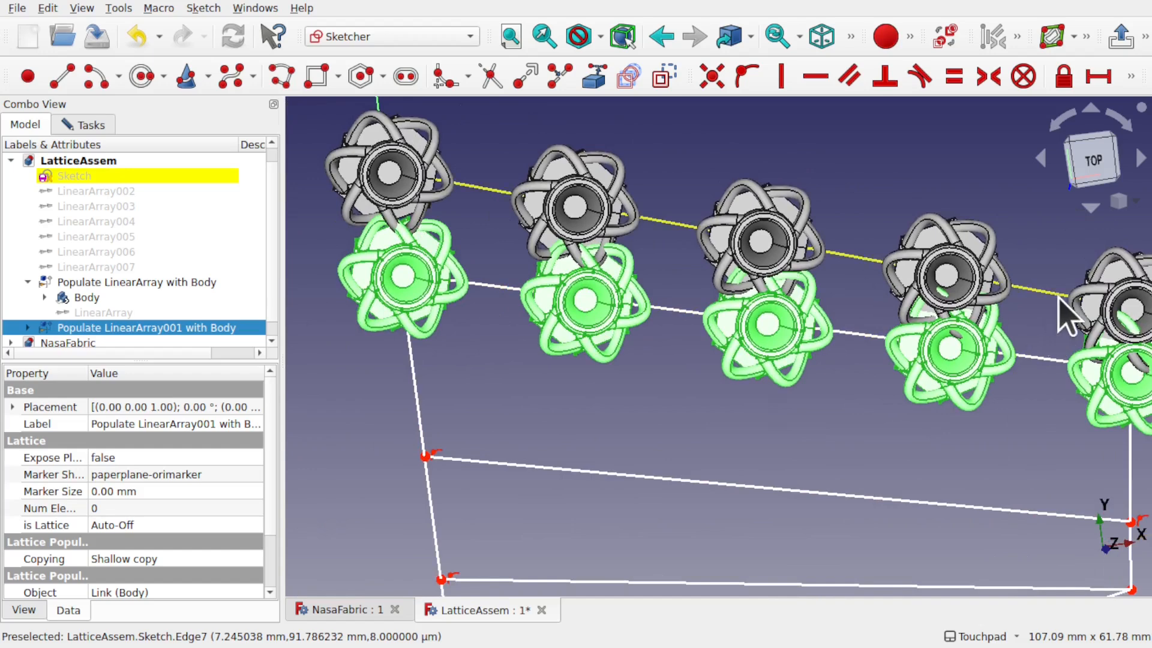
{"action": "left_click_drag", "start_coordinate": [1059, 298], "coordinate": [996, 313], "text": "shift"}
{"action": "left_click_drag", "start_coordinate": [725, 320], "coordinate": [896, 309], "text": "shift"}
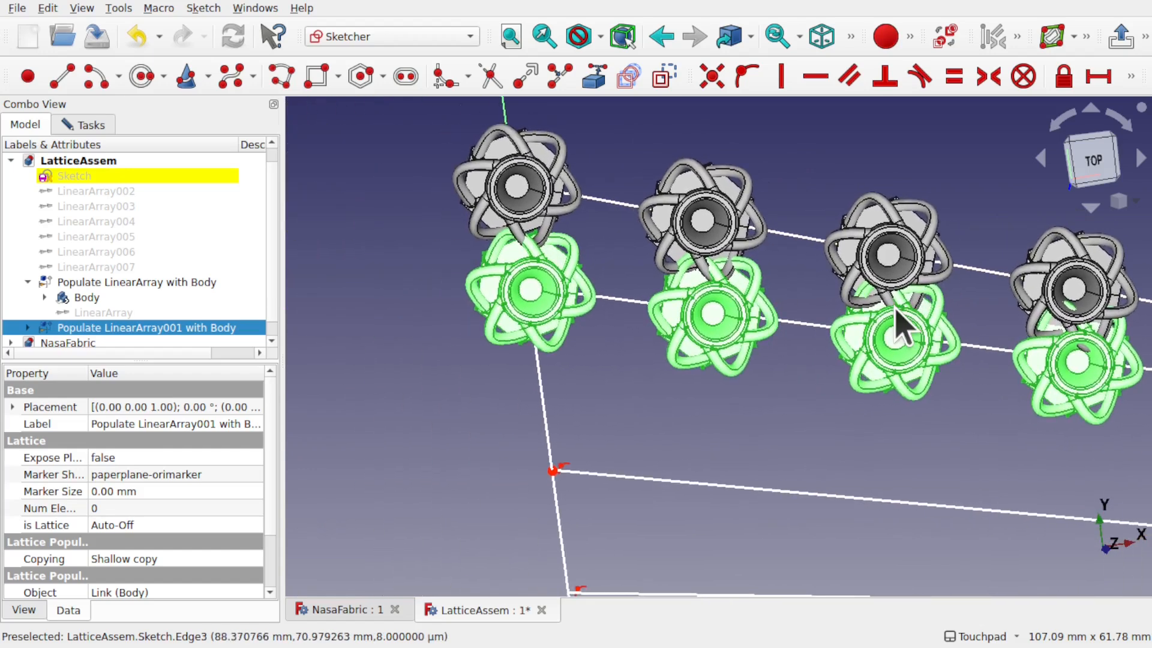
{"action": "left_click_drag", "start_coordinate": [757, 293], "coordinate": [663, 325], "text": "shift"}
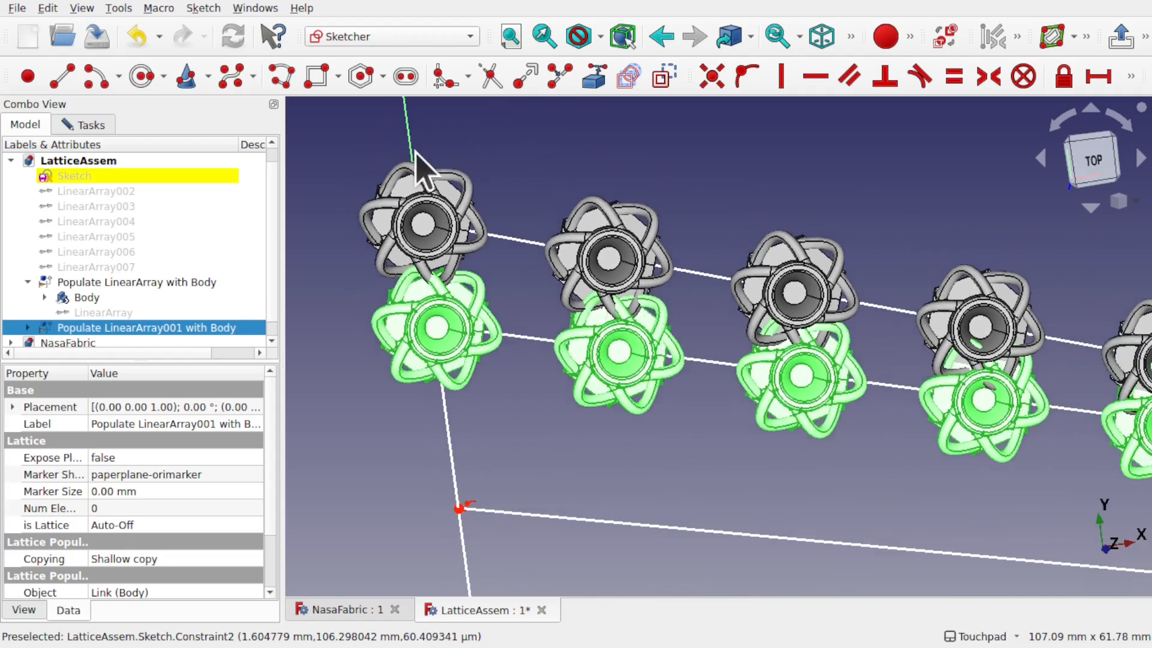
Step: Turn on the sketch section view and constrain the row lines' start points 13 mm apart vertically
{"action": "left_click", "coordinate": [202, 8]}
{"action": "left_click", "coordinate": [303, 208]}
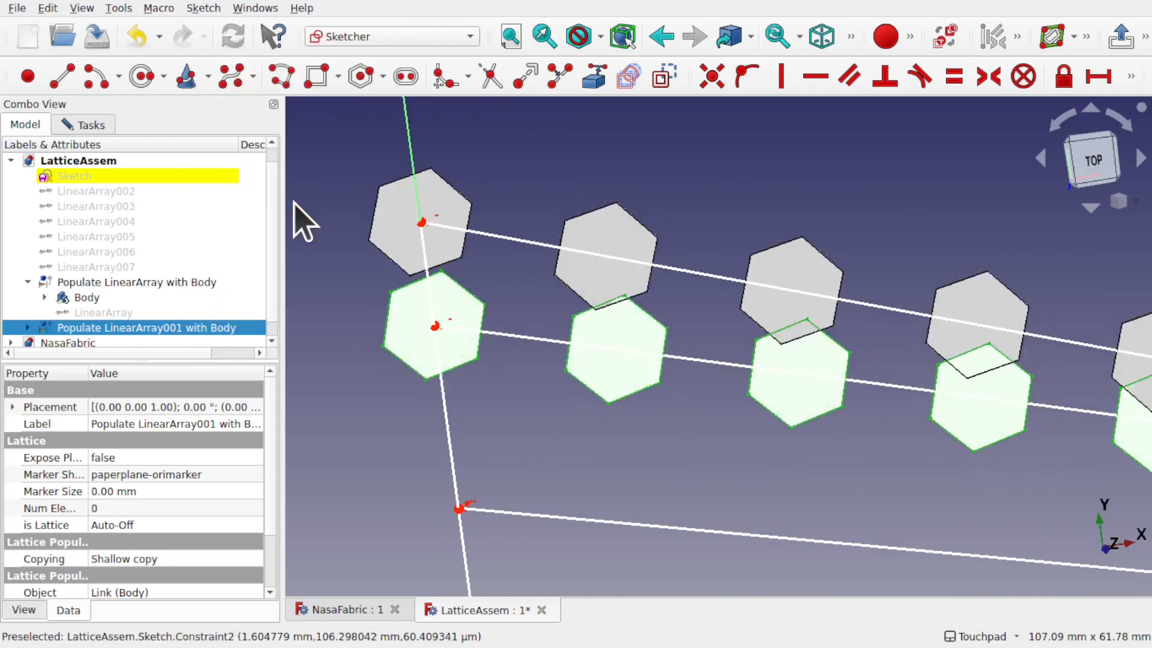
{"action": "left_click_drag", "start_coordinate": [550, 315], "coordinate": [538, 316], "text": "shift"}
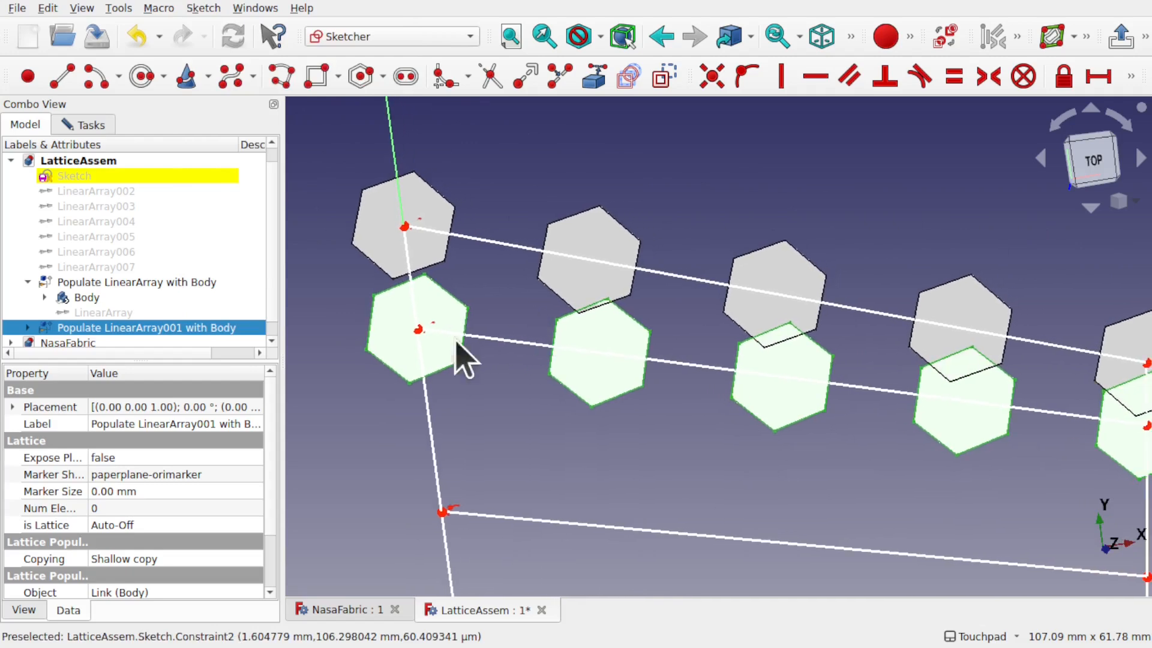
{"action": "left_click", "coordinate": [419, 330]}
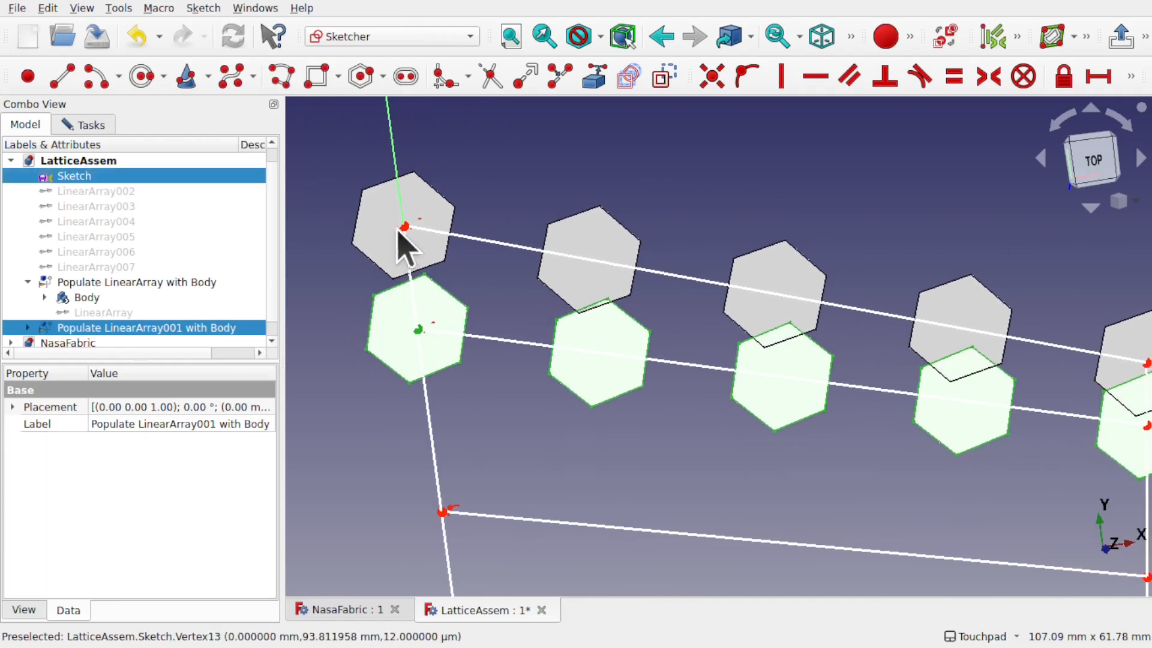
{"action": "left_click", "coordinate": [405, 227]}
{"action": "left_click", "coordinate": [1130, 76]}
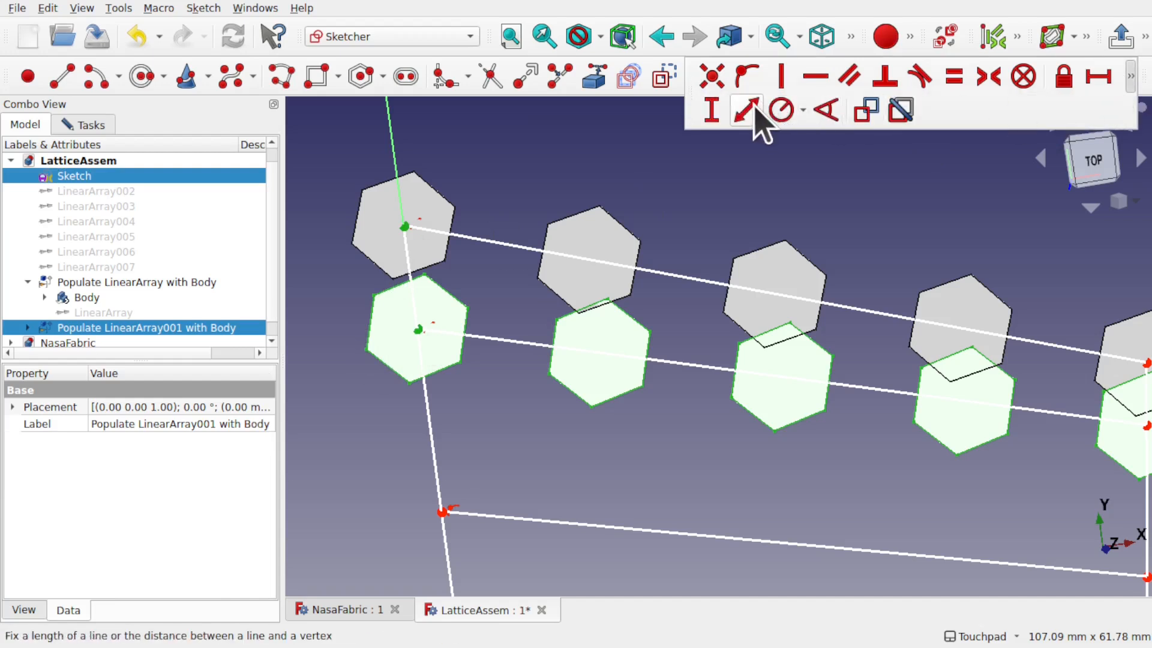
{"action": "left_click", "coordinate": [755, 109]}
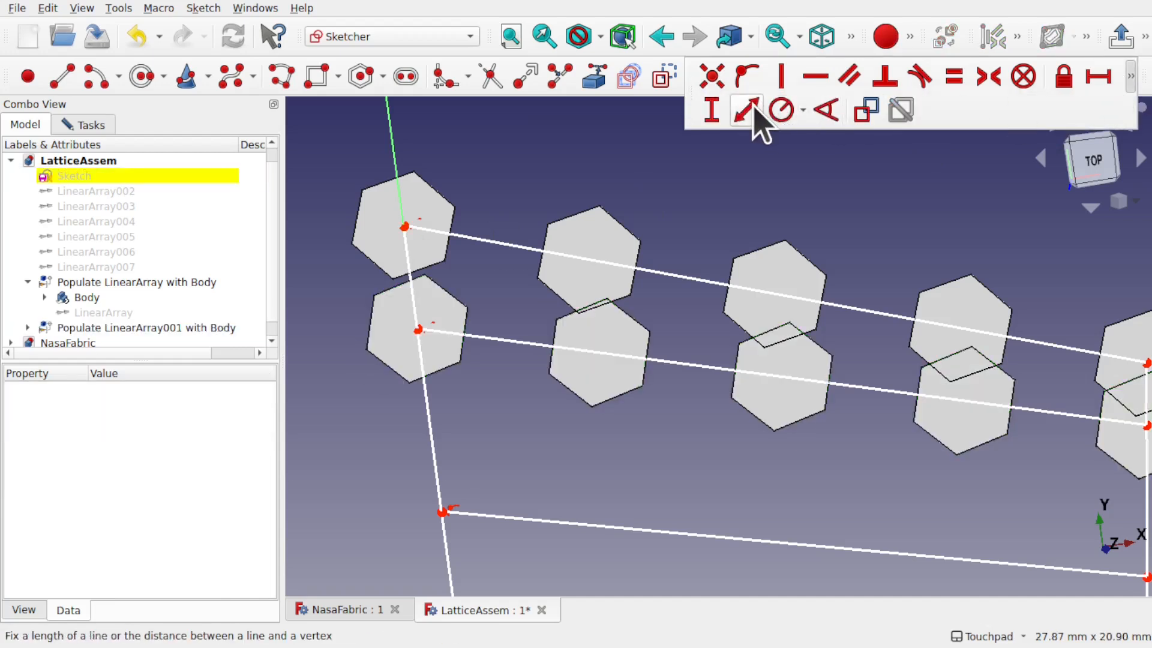
{"action": "left_click", "coordinate": [418, 329]}
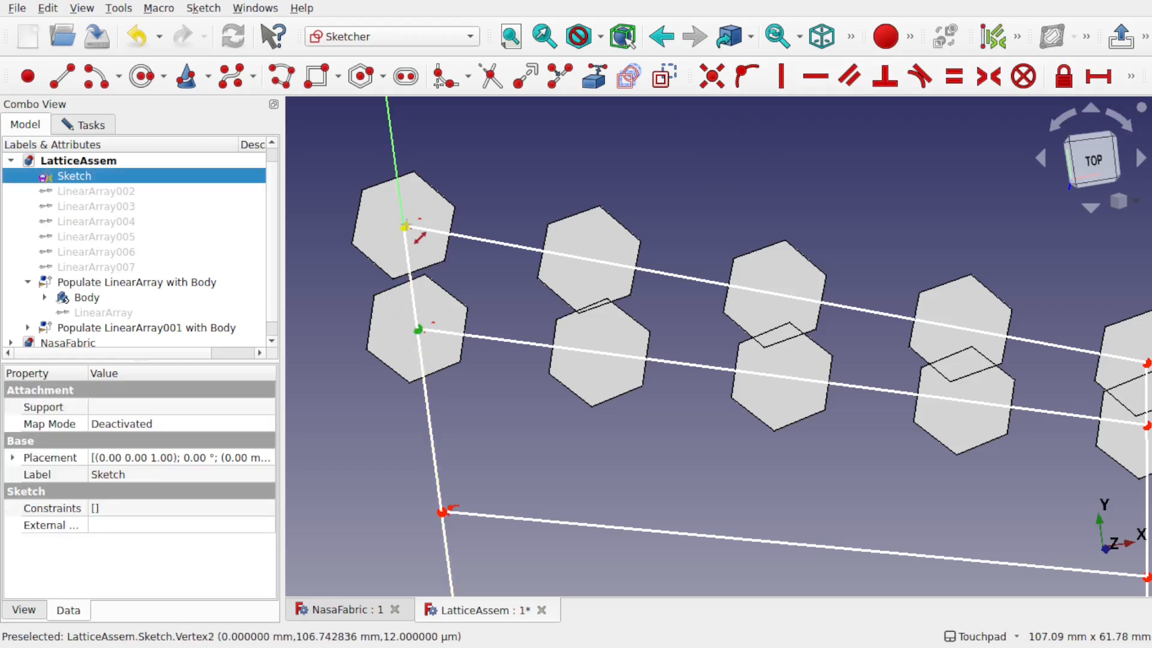
{"action": "left_click", "coordinate": [405, 226]}
{"action": "type", "text": "13"}
{"action": "key", "text": "Return"}
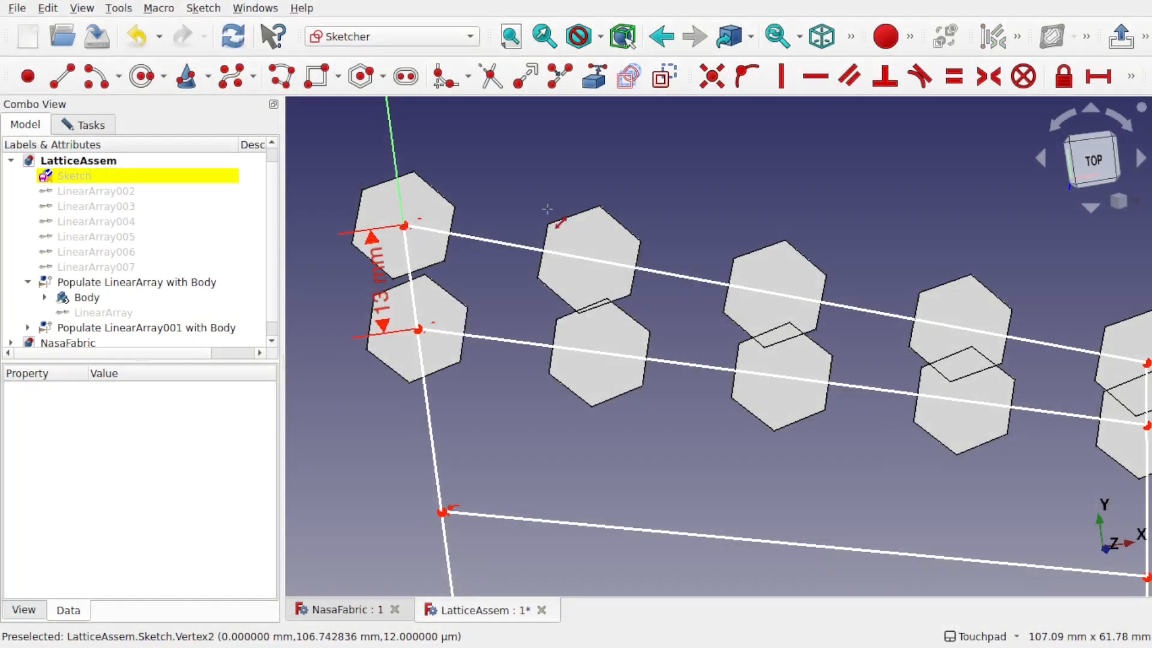
Step: Constrain the row lines' end points 13 mm apart vertically as well
{"action": "middle_click_drag", "start_coordinate": [799, 305], "coordinate": [468, 305], "text": "shift"}
{"action": "left_click", "coordinate": [816, 426]}
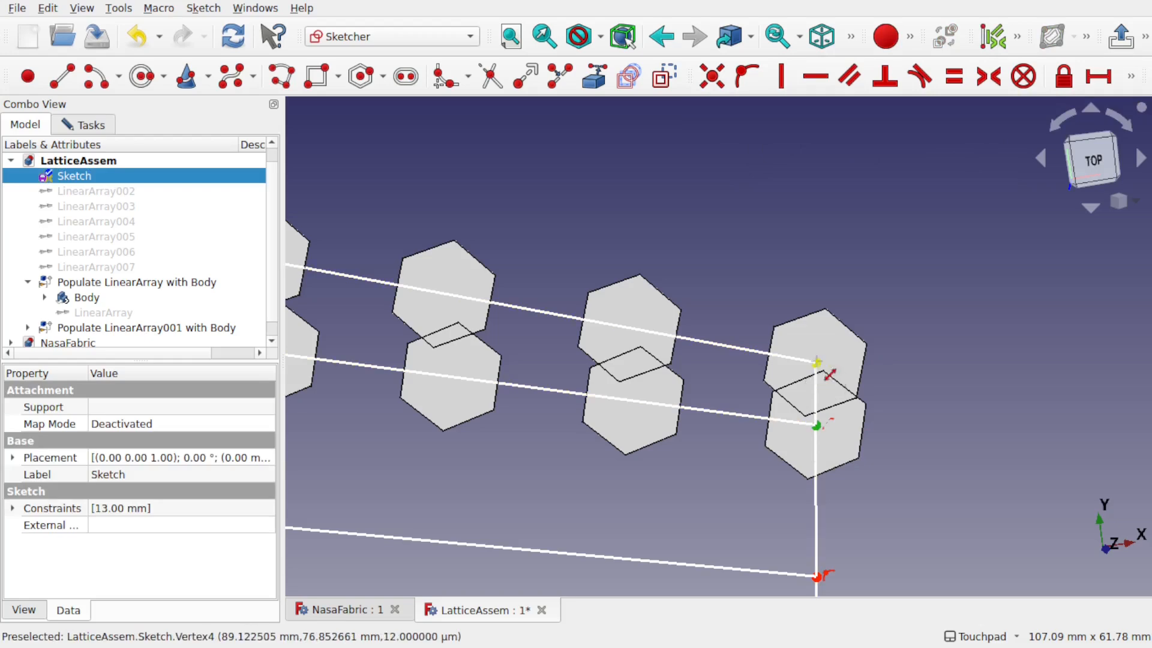
{"action": "left_click", "coordinate": [817, 363]}
{"action": "type", "text": "i13"}
{"action": "key", "text": "Return"}
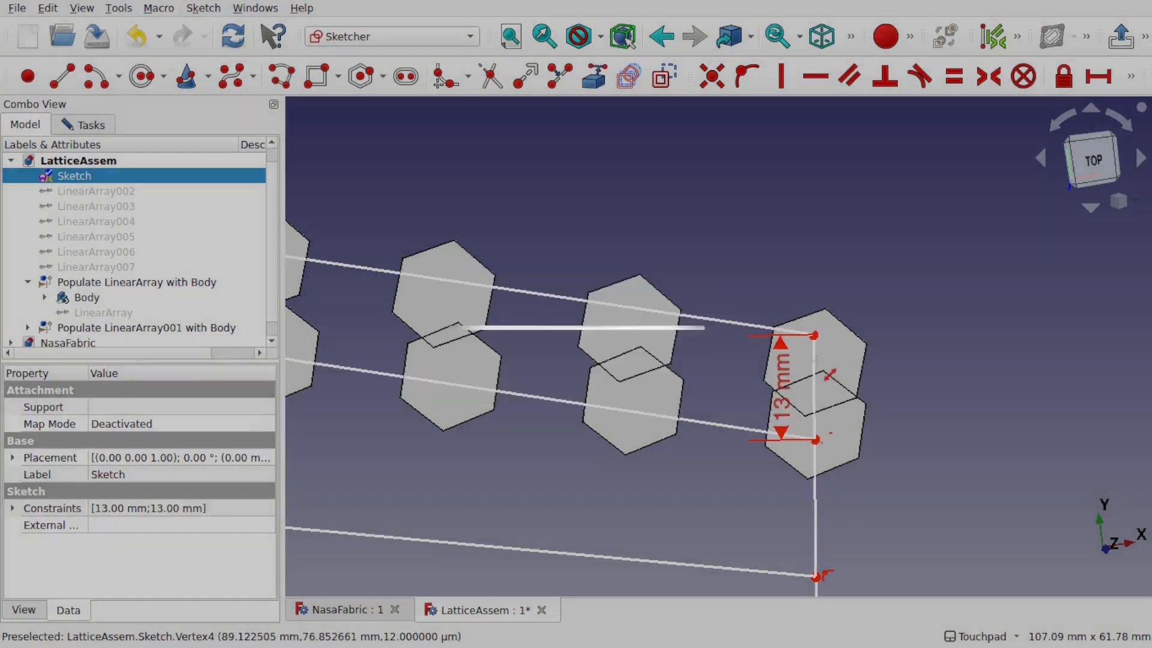
Step: Refresh the document so the recomputed hexagon rows no longer overlap
{"action": "left_click", "coordinate": [48, 8]}
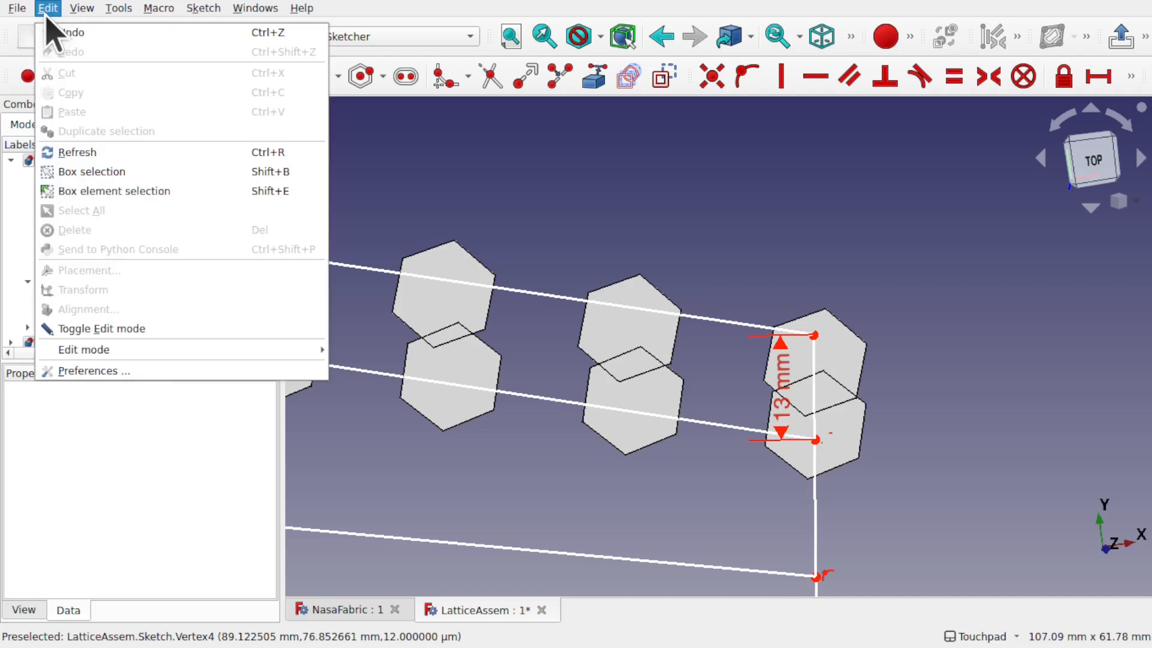
{"action": "left_click", "coordinate": [132, 158]}
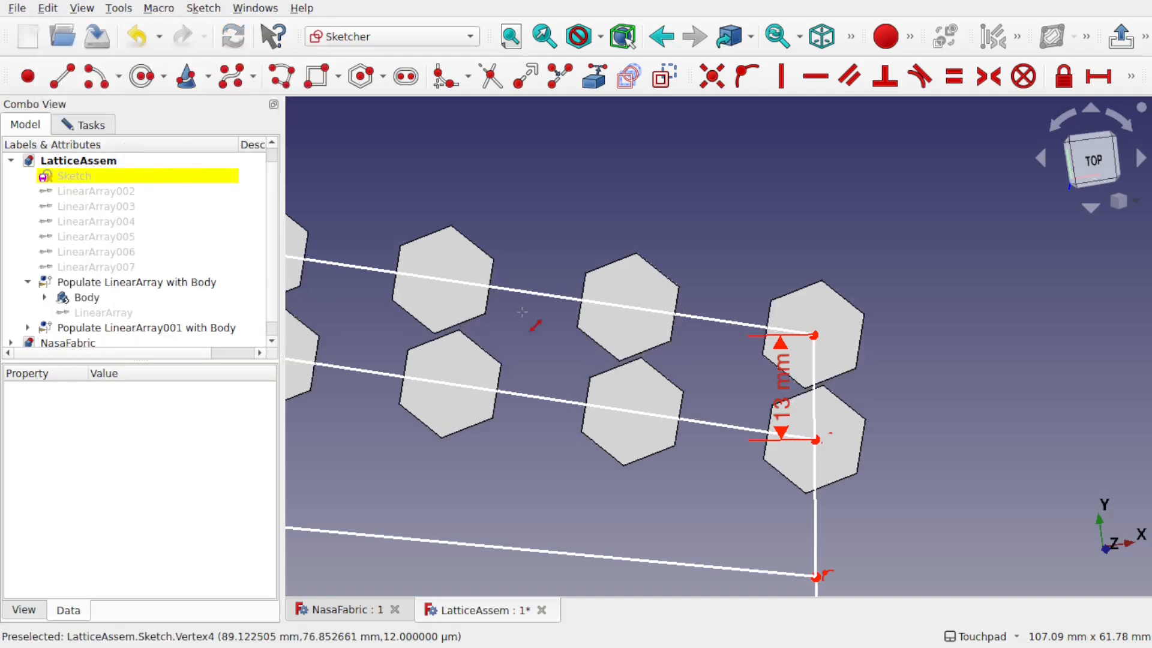
{"action": "scroll", "coordinate": [522, 311], "scroll_direction": "down", "scroll_amount": 2}
{"action": "middle_click_drag", "start_coordinate": [522, 312], "coordinate": [828, 299]}
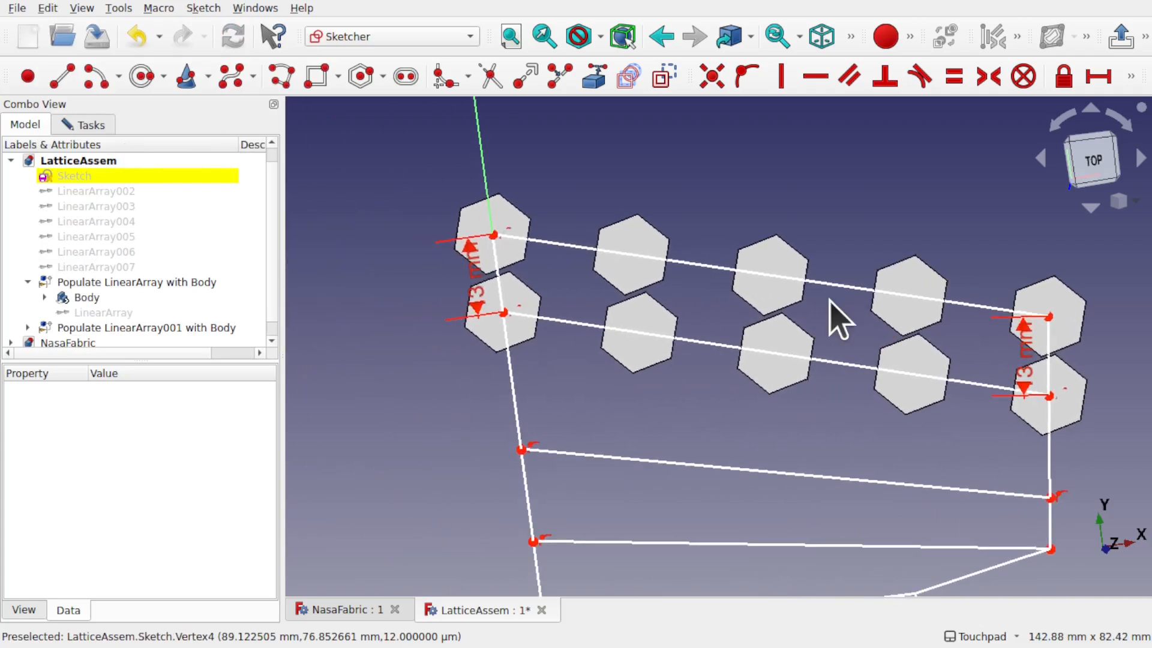
{"action": "middle_click_drag", "start_coordinate": [791, 342], "coordinate": [688, 354]}
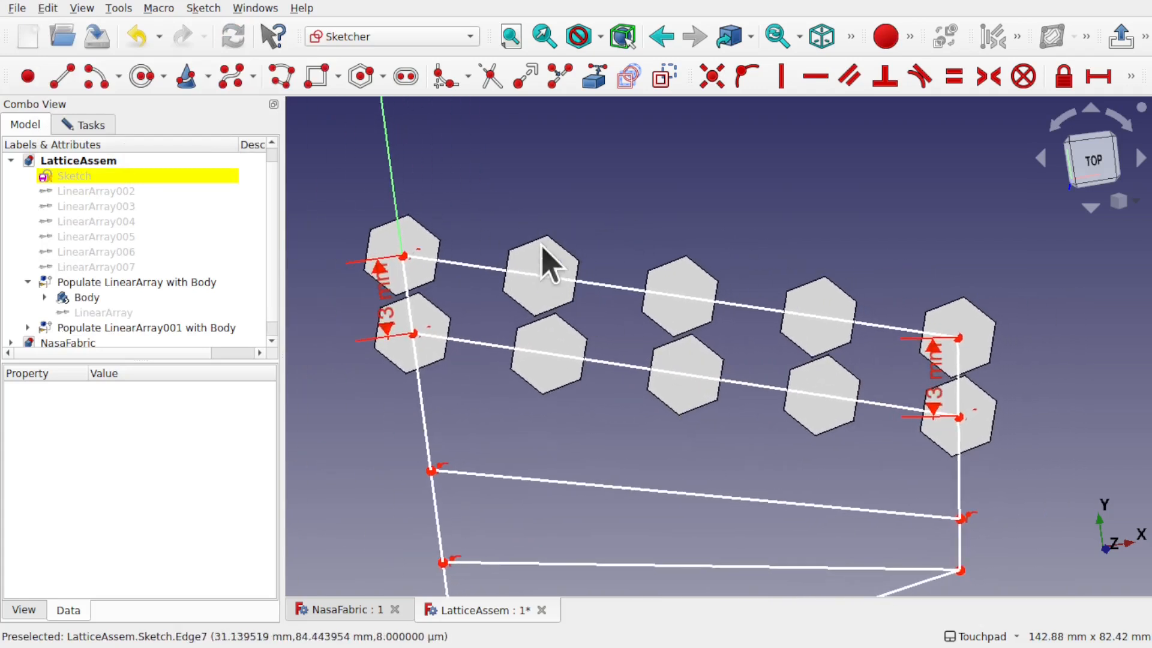
{"action": "left_click", "coordinate": [96, 130]}
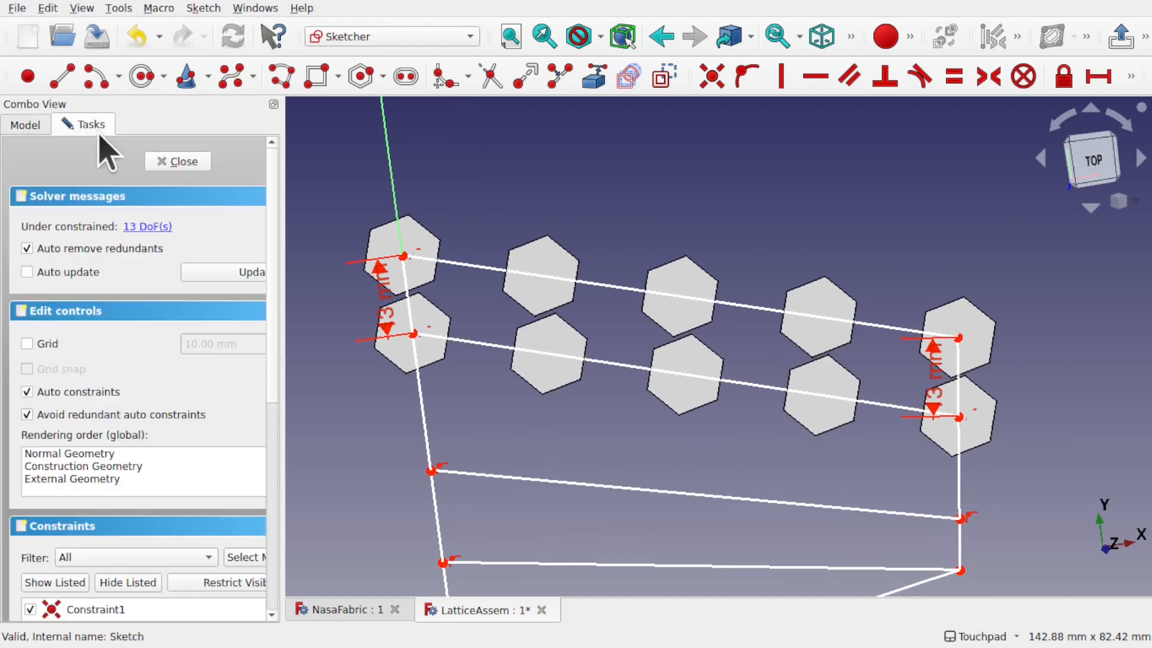
Step: Close the sketch and switch the upper row's LinearArray generator to StepN
{"action": "left_click", "coordinate": [177, 161]}
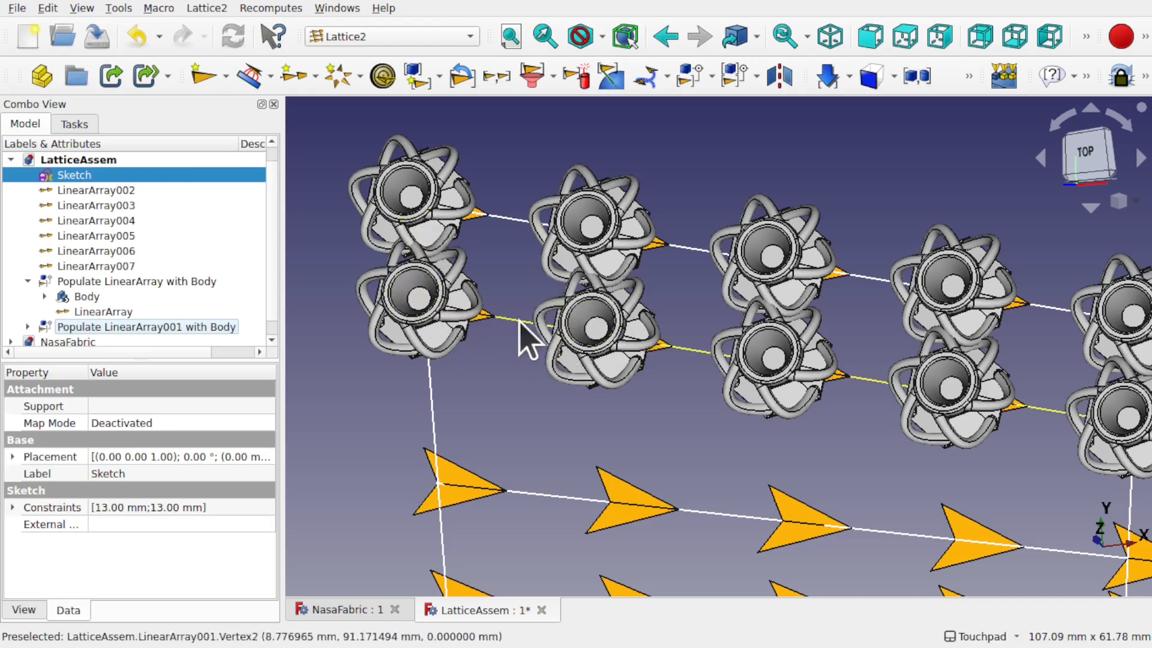
{"action": "left_click", "coordinate": [457, 210]}
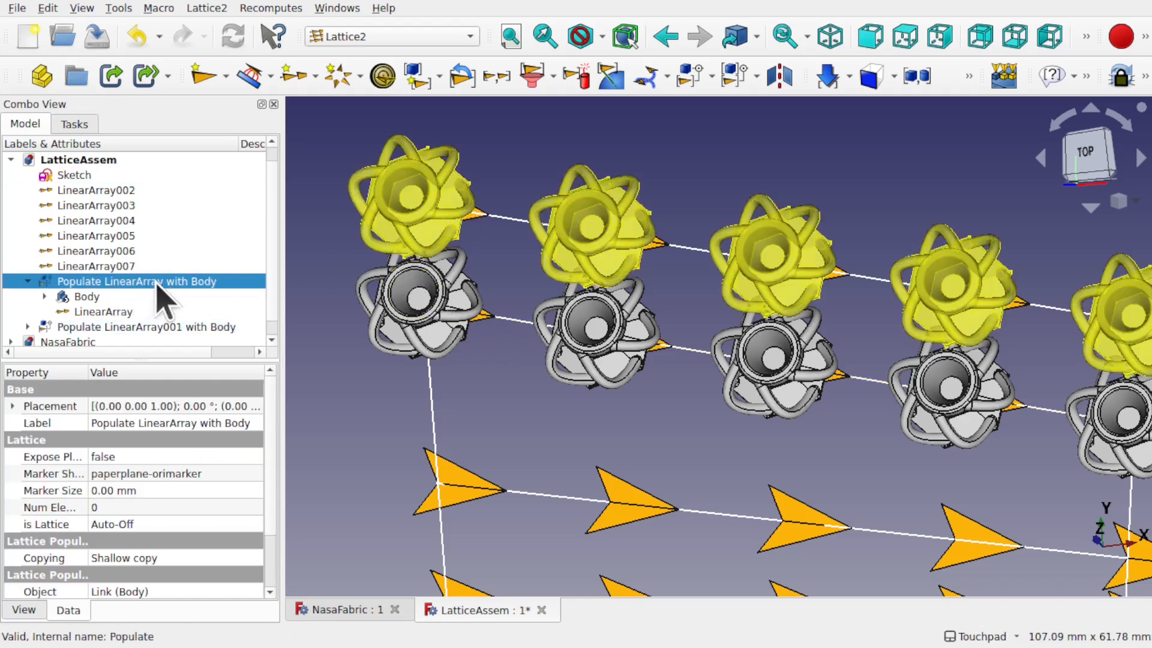
{"action": "left_click", "coordinate": [109, 312]}
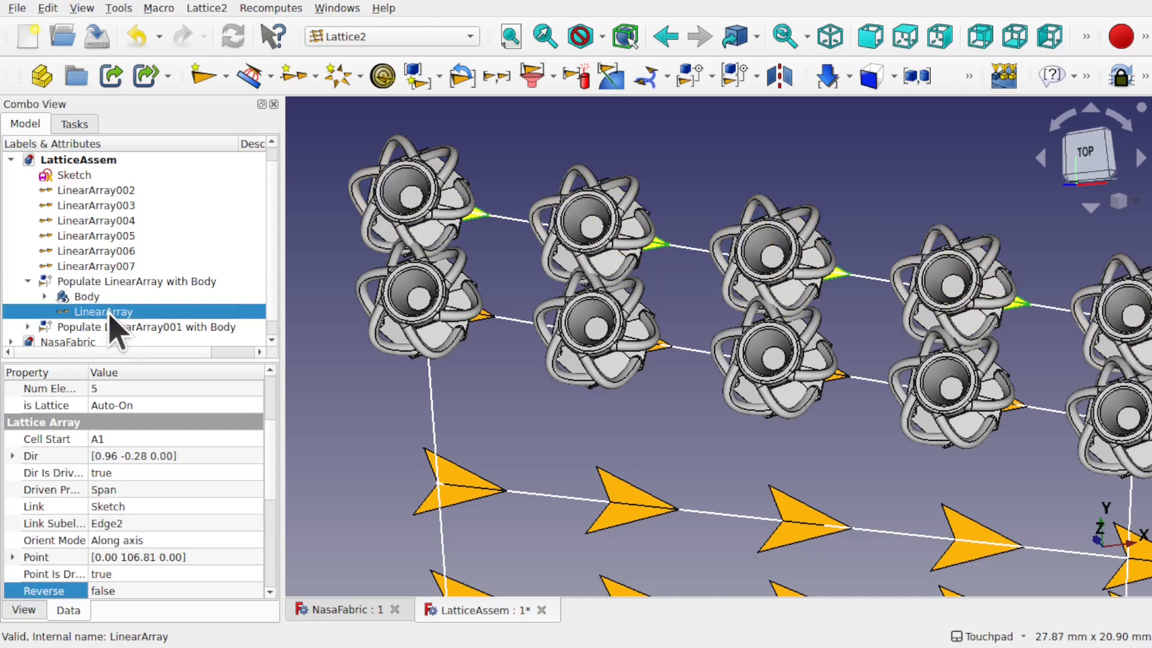
{"action": "scroll", "coordinate": [270, 485], "scroll_direction": "down", "scroll_amount": 5}
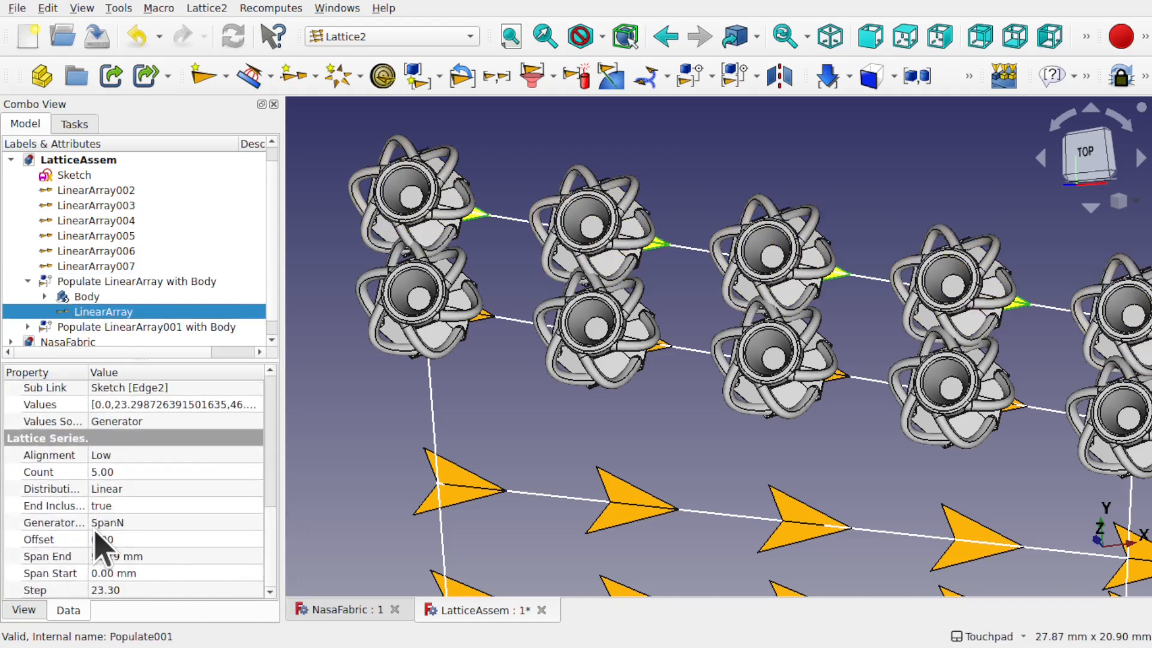
{"action": "left_click", "coordinate": [140, 525]}
{"action": "left_click", "coordinate": [135, 522]}
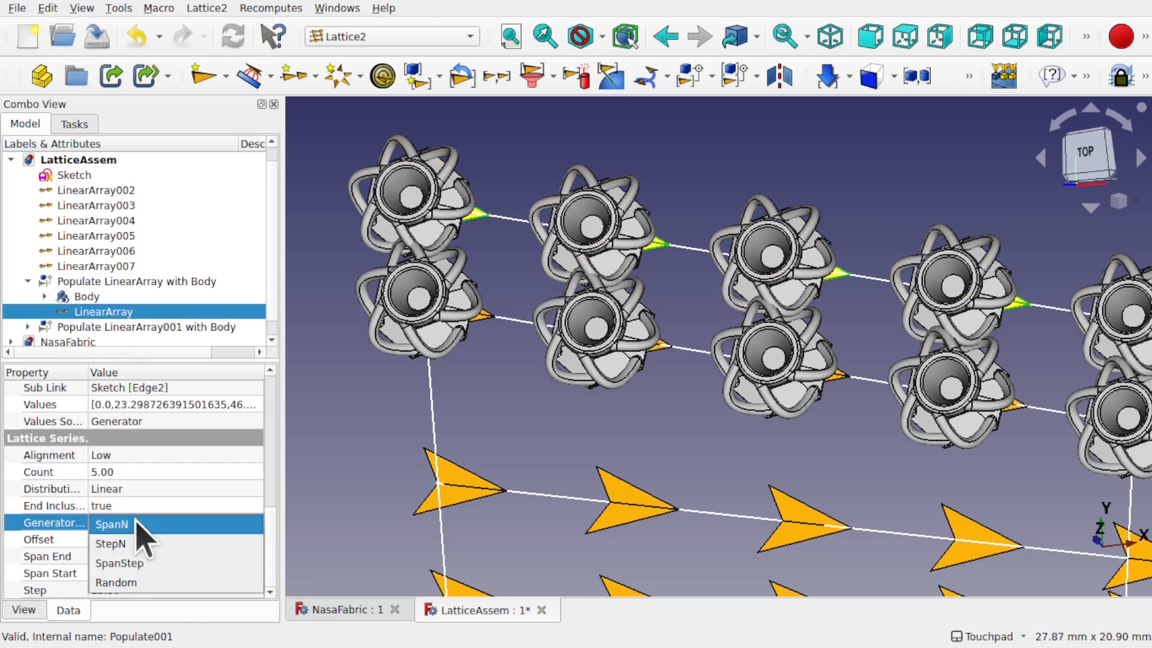
{"action": "left_click", "coordinate": [139, 545]}
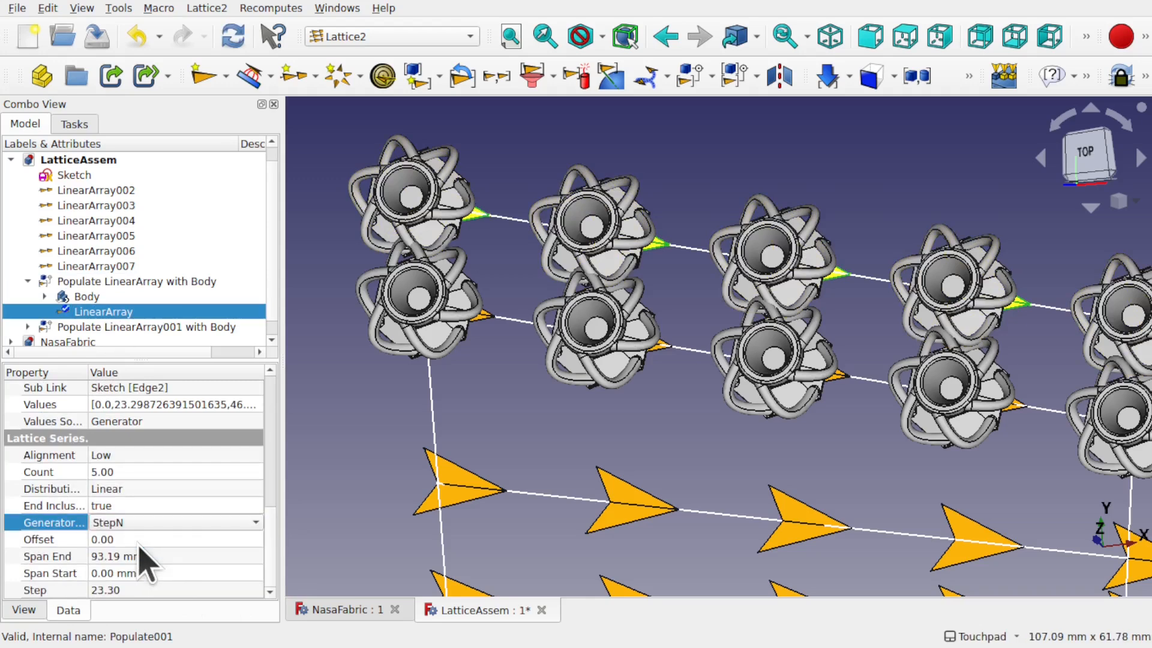
Step: Set the LinearArray Step to 13 mm, placing cells at 0, 13, 26, 39 and 52 mm
{"action": "left_click", "coordinate": [159, 590]}
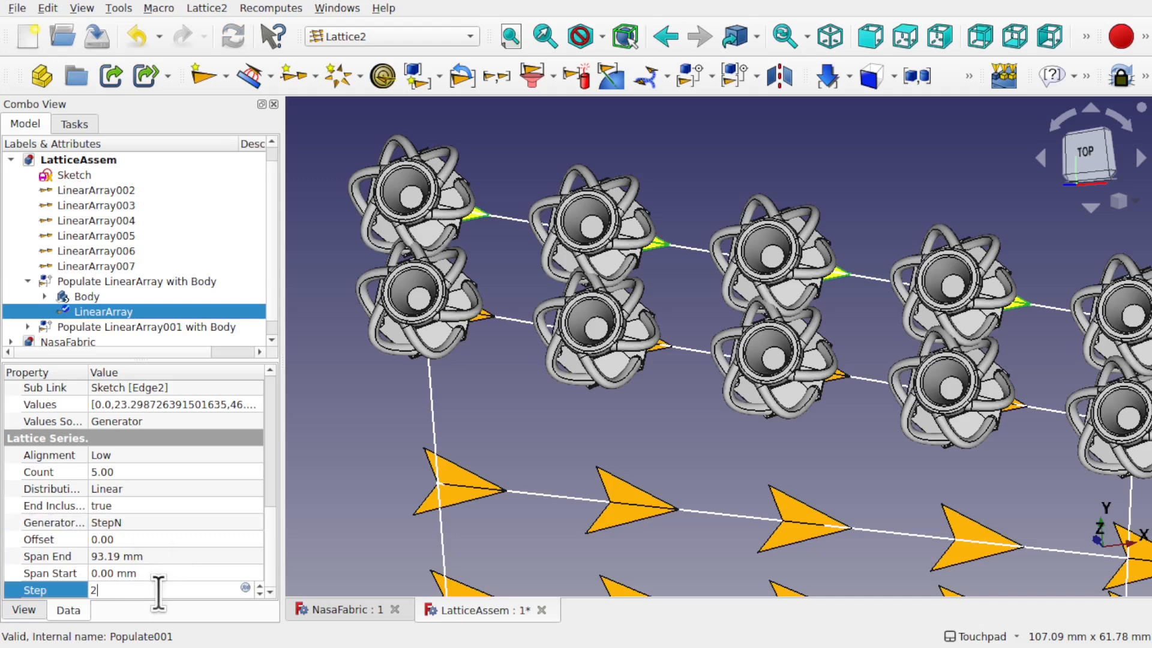
{"action": "key", "text": "Return"}
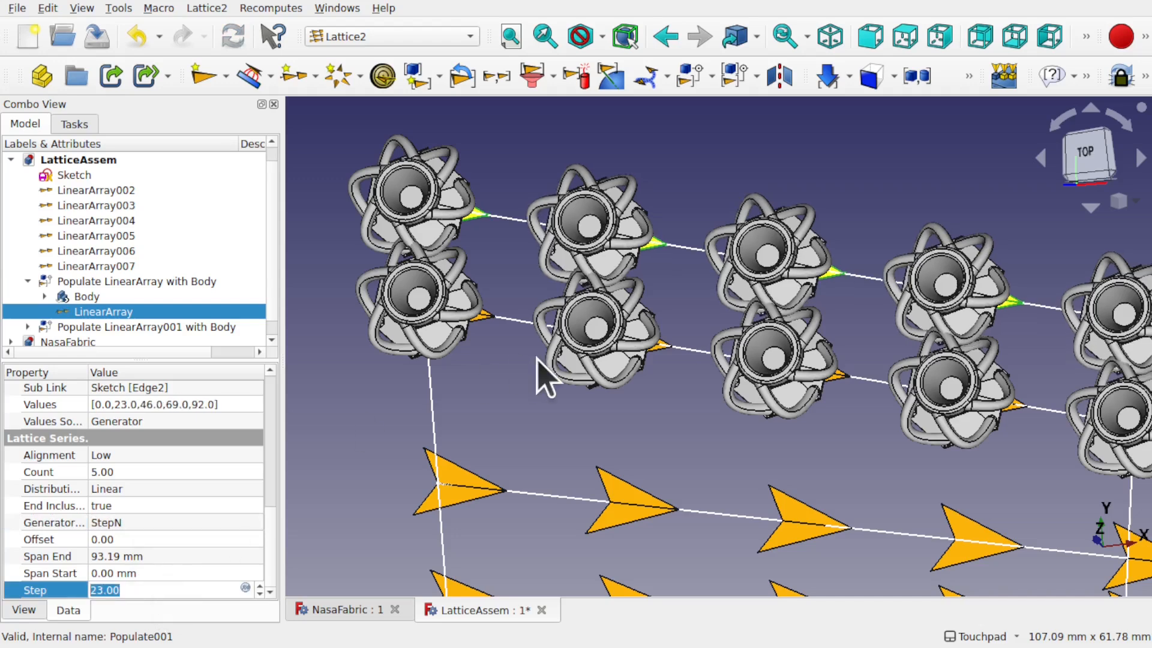
{"action": "scroll", "coordinate": [544, 375], "scroll_direction": "down", "scroll_amount": 3}
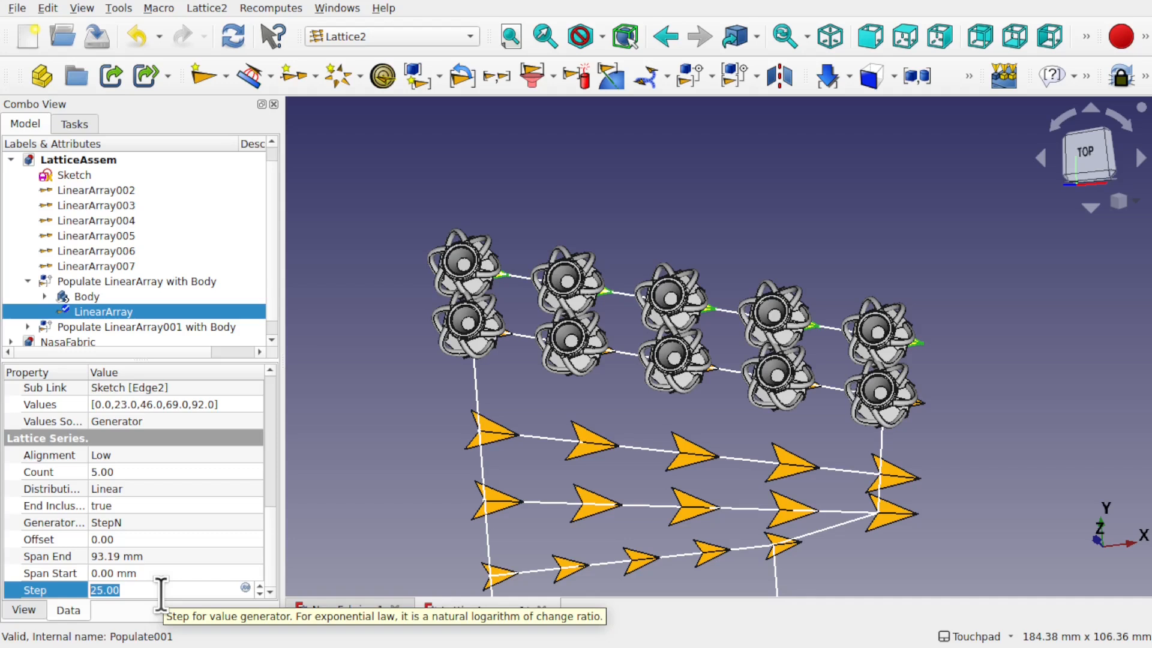
{"action": "scroll", "coordinate": [161, 594], "scroll_direction": "down", "scroll_amount": 2}
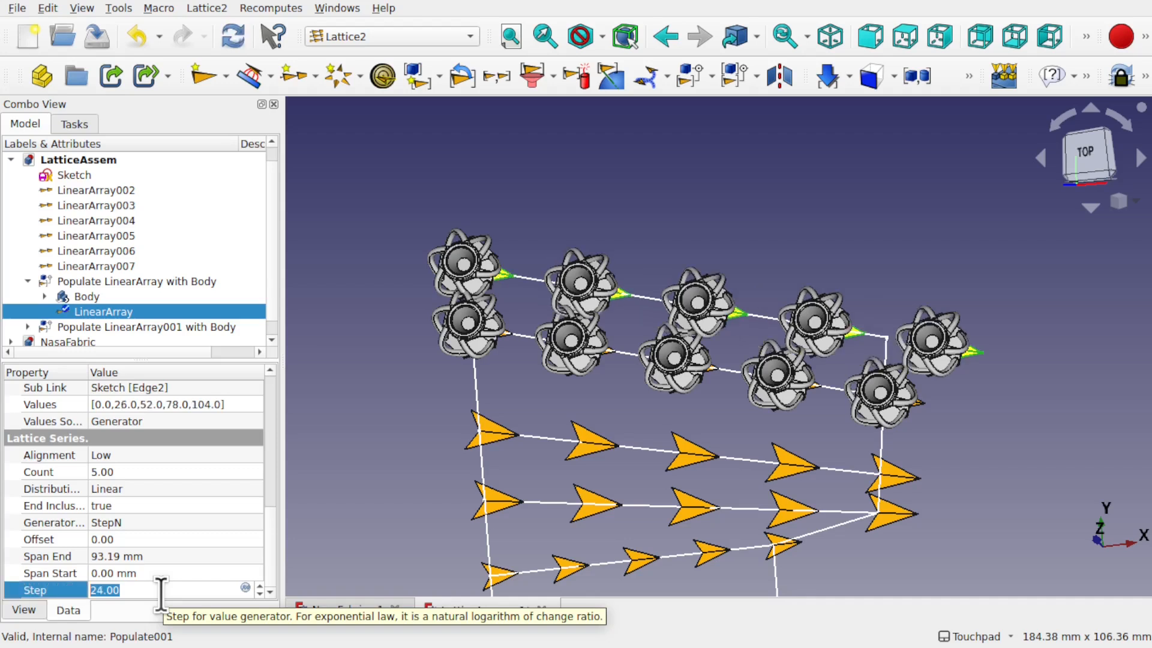
{"action": "scroll", "coordinate": [160, 594], "scroll_direction": "down", "scroll_amount": 4}
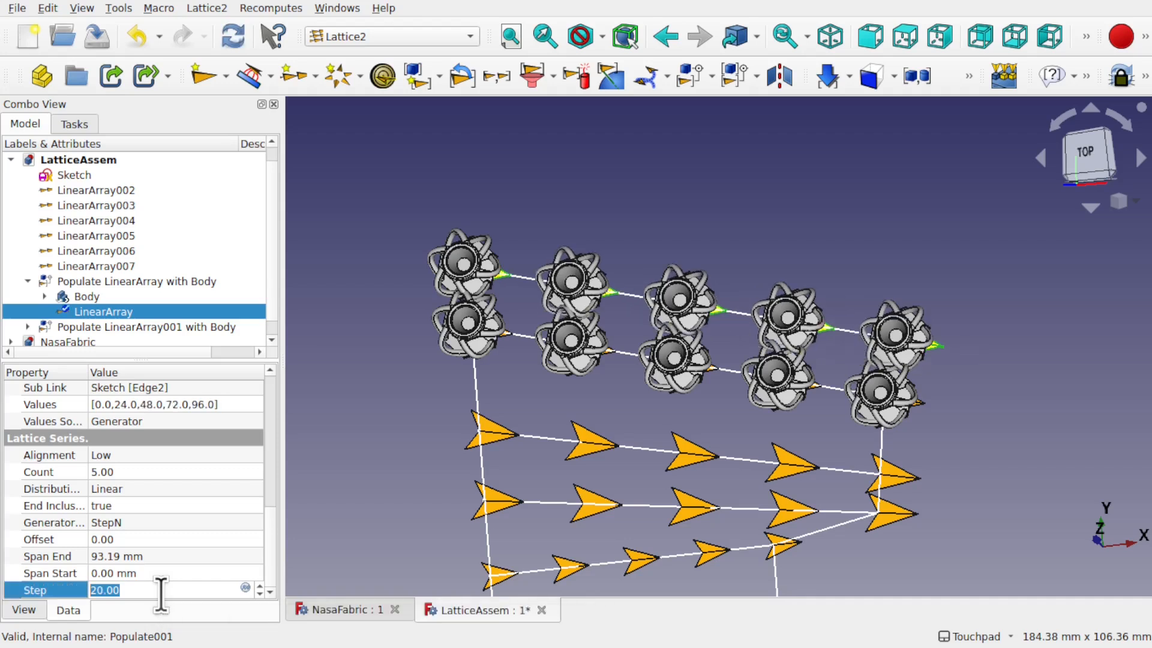
{"action": "scroll", "coordinate": [160, 594], "scroll_direction": "down", "scroll_amount": 3}
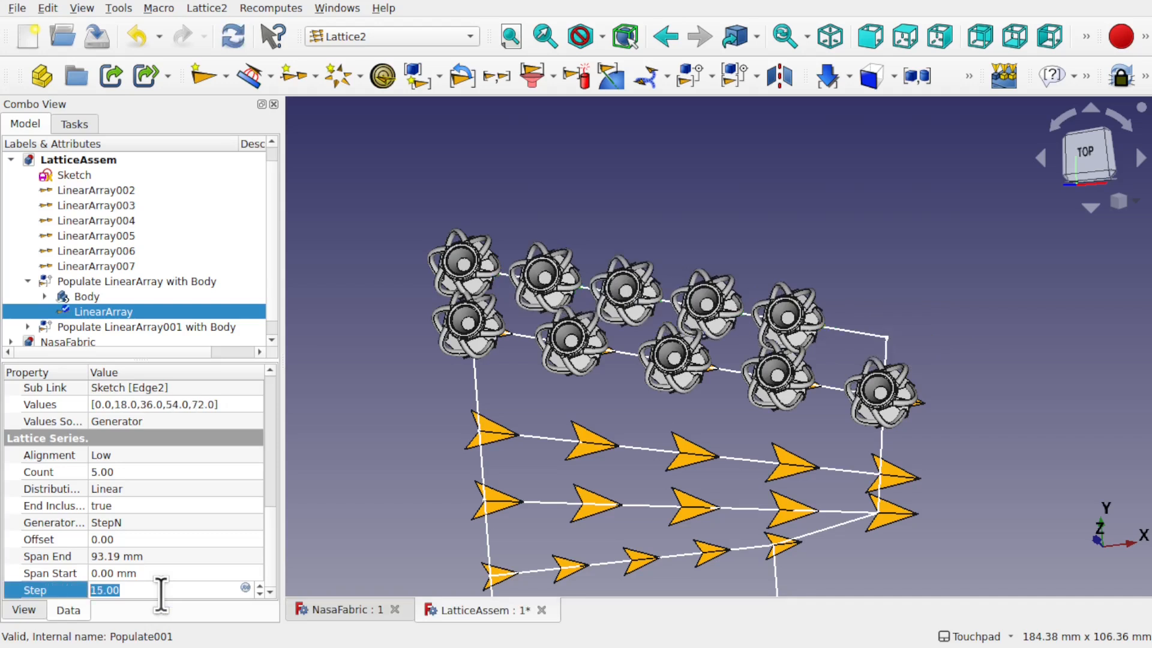
{"action": "scroll", "coordinate": [160, 594], "scroll_direction": "down", "scroll_amount": 2}
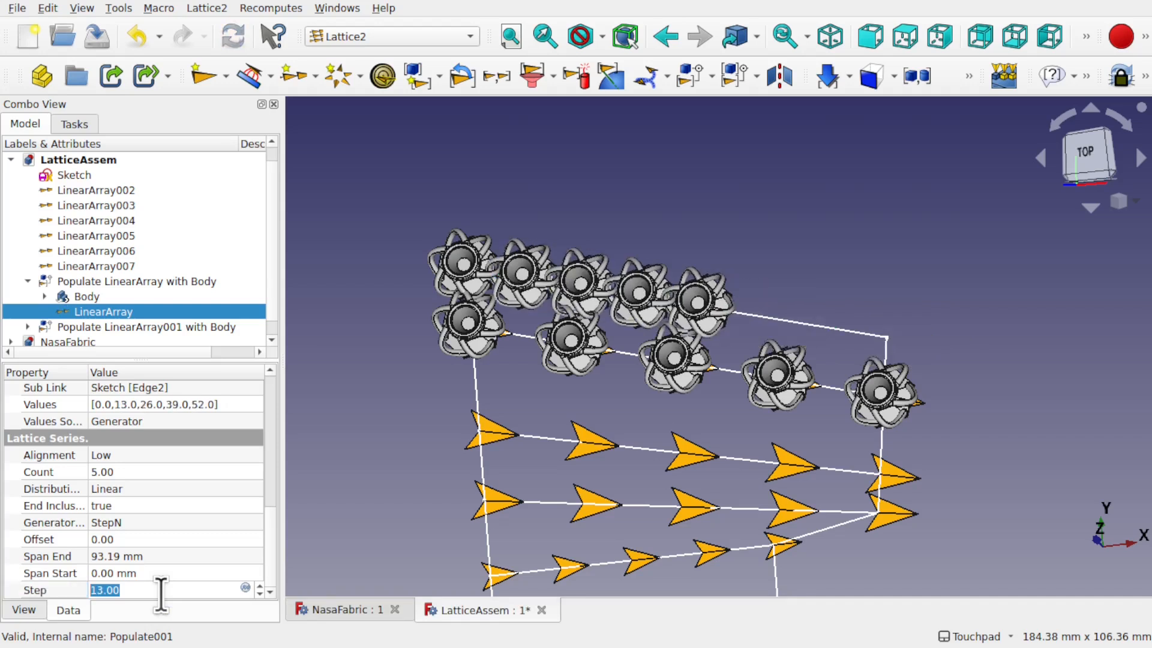
{"action": "scroll", "coordinate": [573, 300], "scroll_direction": "up", "scroll_amount": 5}
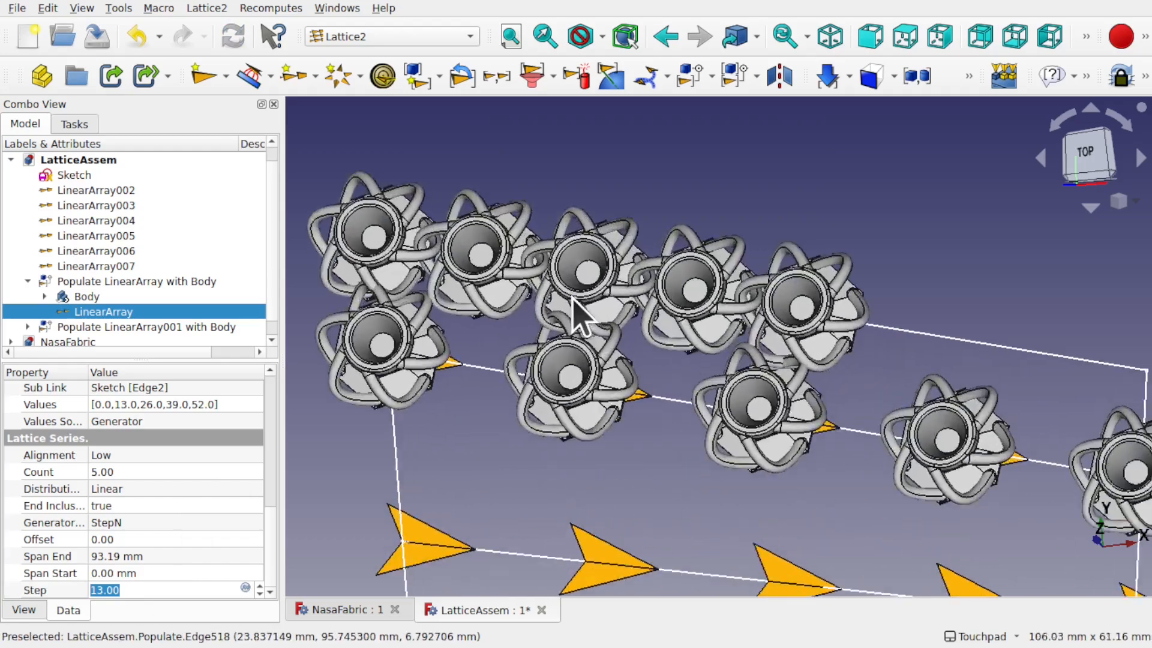
Step: Raise the upper LinearArray's Count to 7, then to 8 cells
{"action": "left_click_drag", "start_coordinate": [663, 188], "coordinate": [687, 164], "text": "alt"}
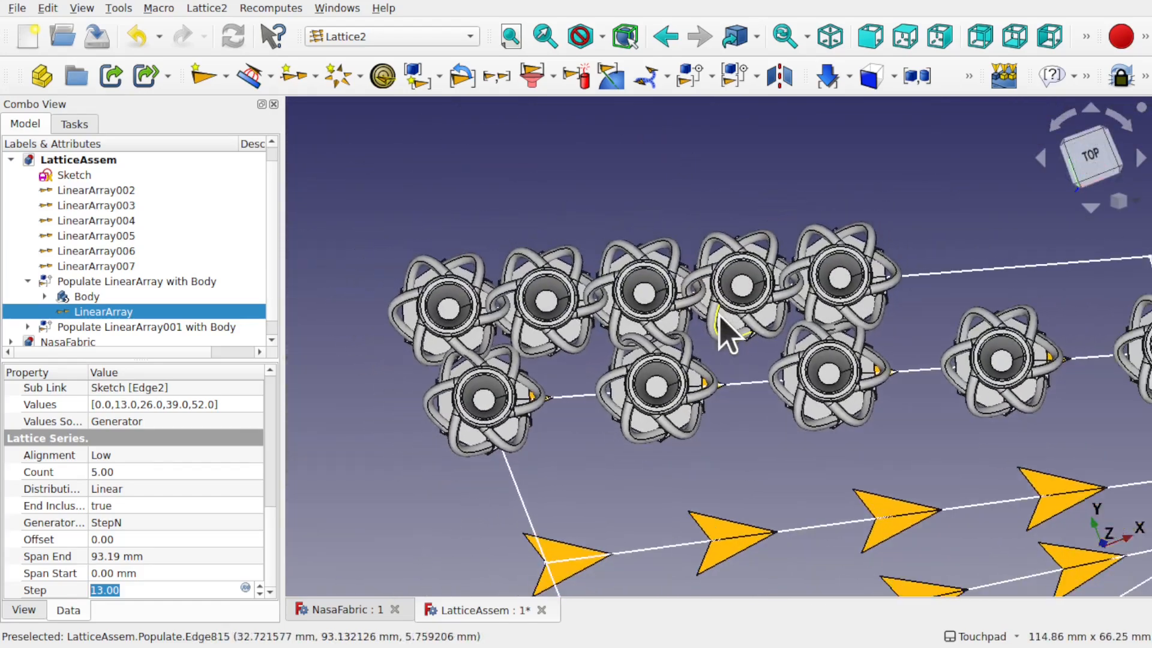
{"action": "left_click_drag", "start_coordinate": [932, 309], "coordinate": [850, 355], "text": "shift"}
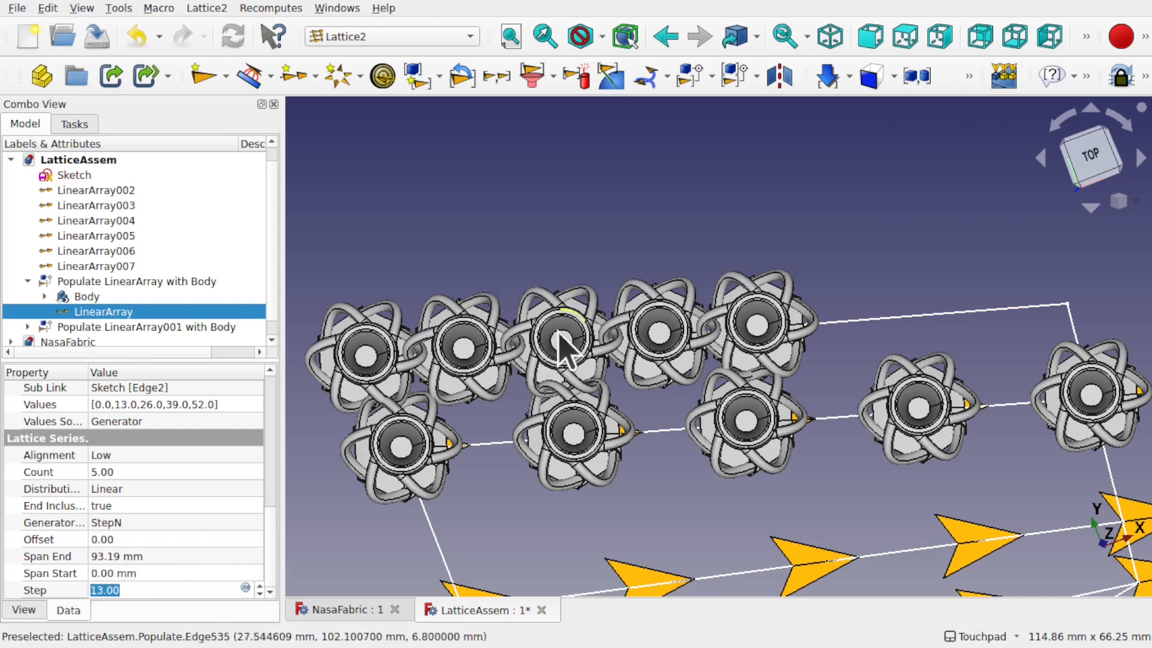
{"action": "left_click", "coordinate": [270, 535]}
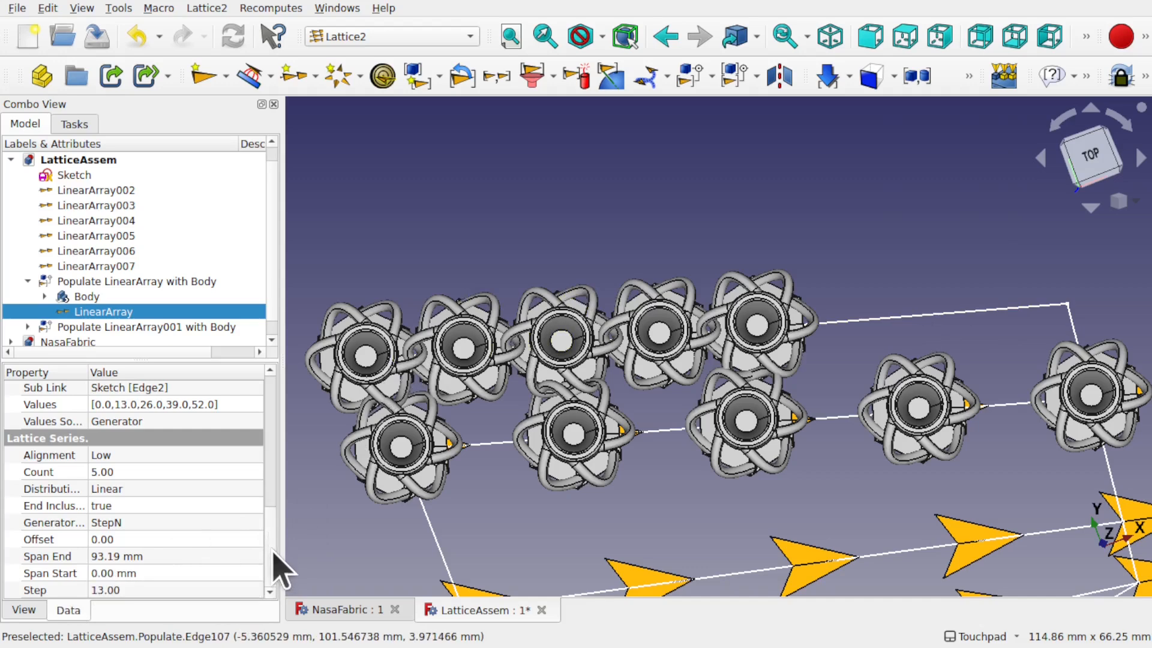
{"action": "left_click", "coordinate": [149, 472]}
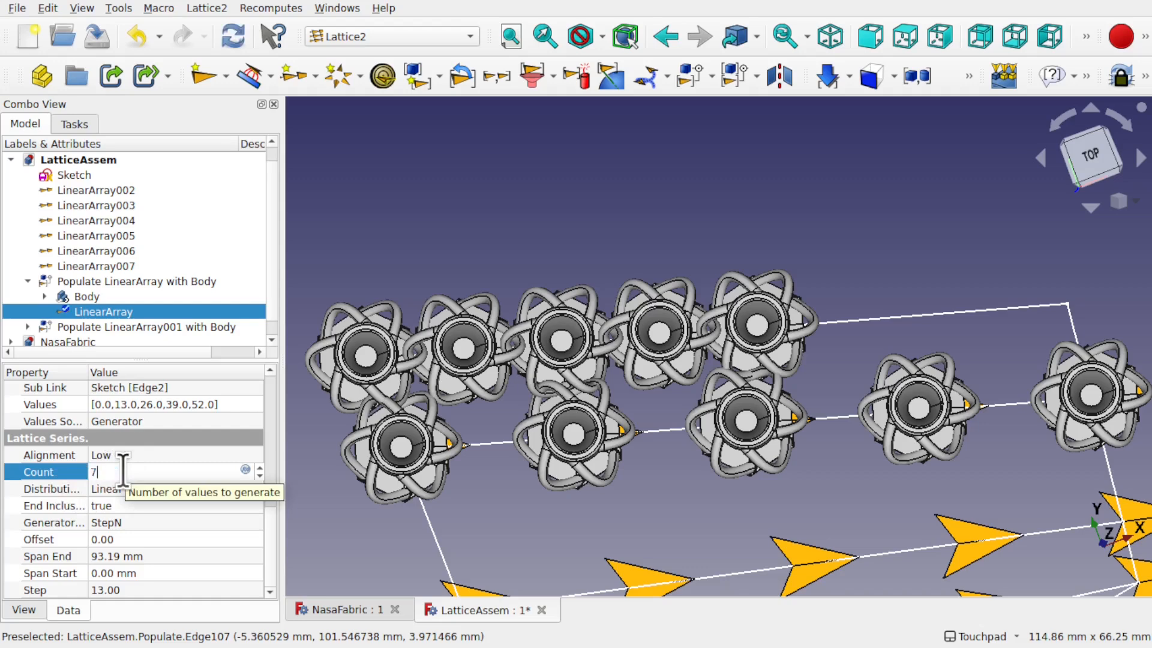
{"action": "type", "text": "7"}
{"action": "key", "text": "Return"}
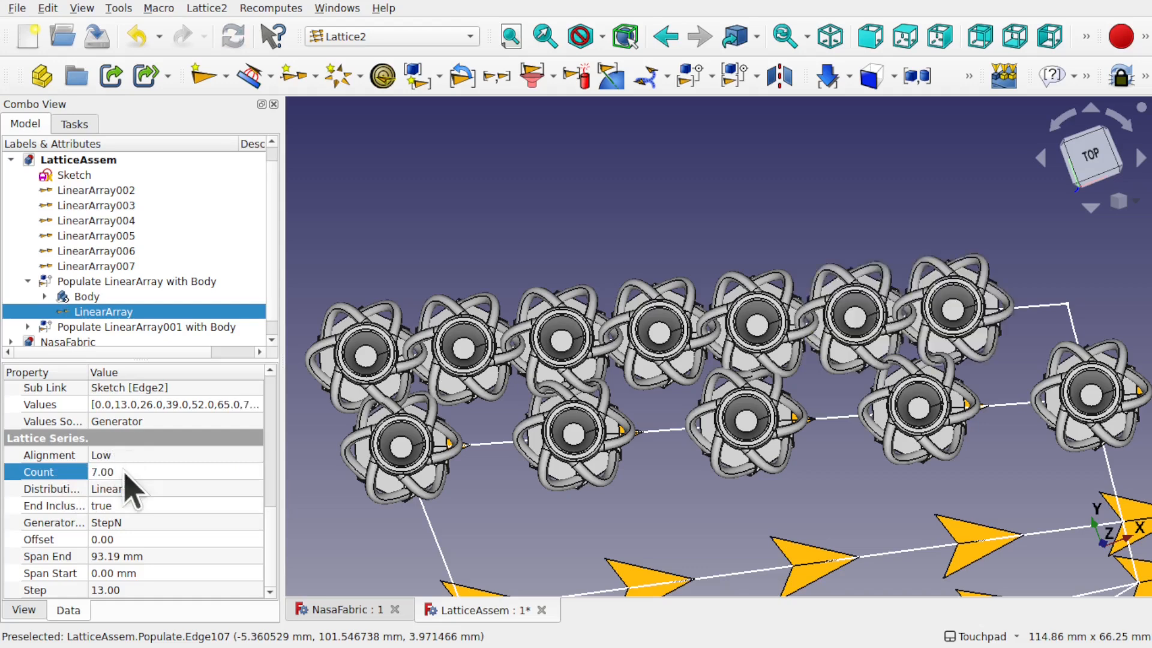
{"action": "left_click", "coordinate": [122, 472]}
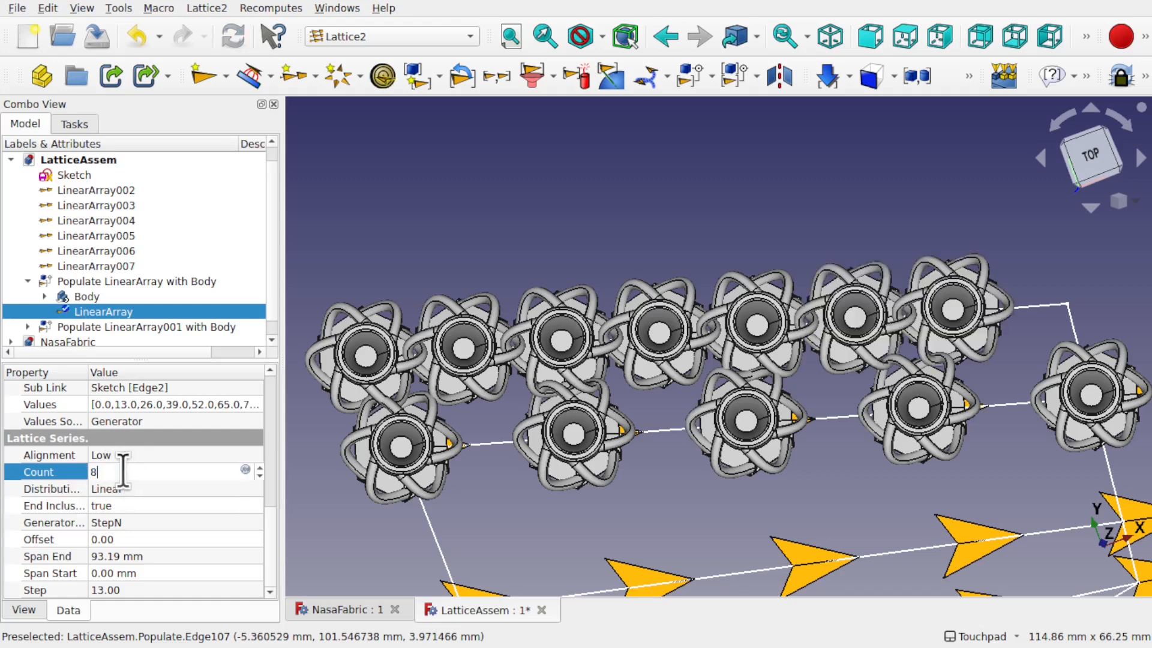
{"action": "key", "text": "Return"}
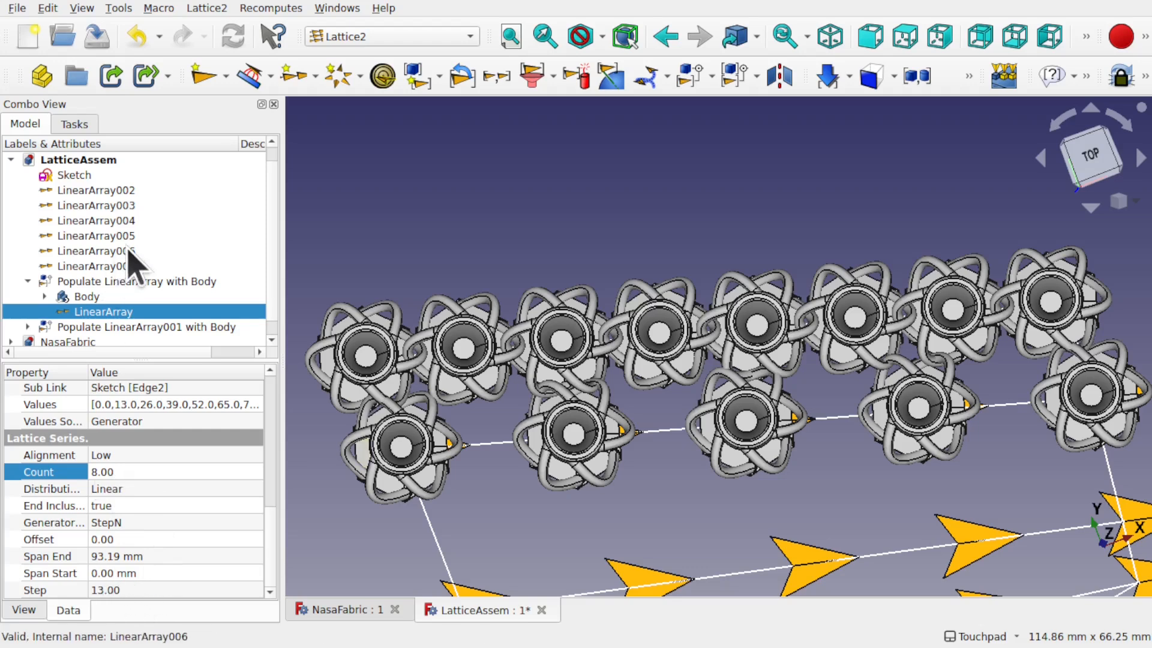
Step: Expand the lower row's populate group and select LinearArray001's Count property
{"action": "left_click", "coordinate": [406, 442]}
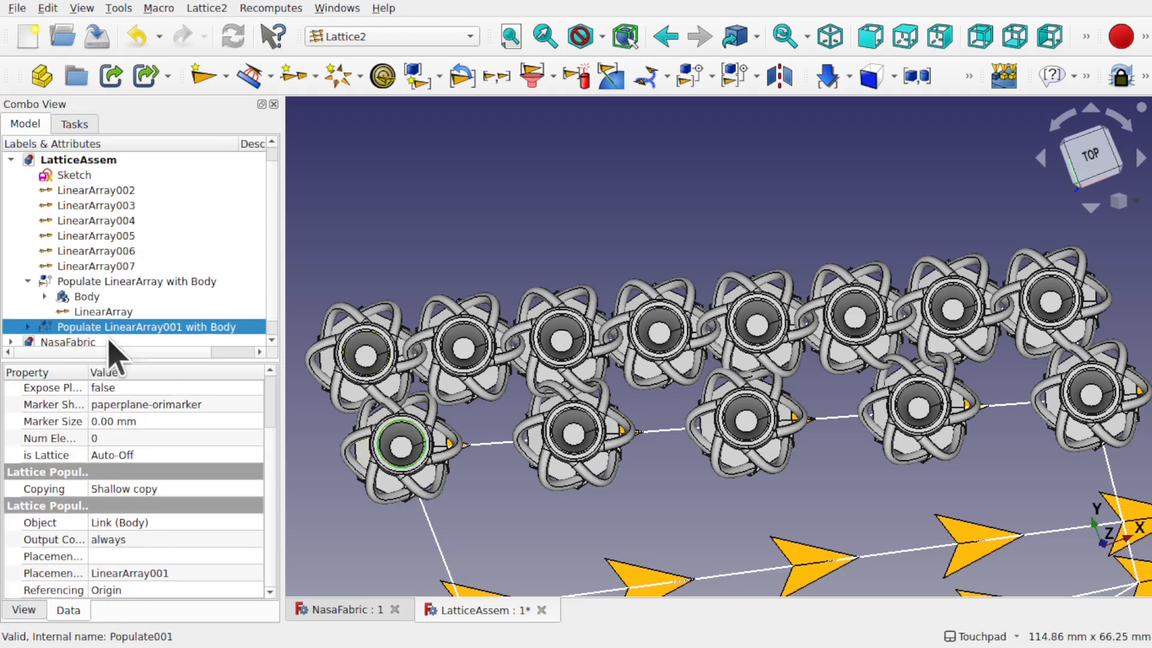
{"action": "left_click", "coordinate": [27, 327]}
{"action": "scroll", "coordinate": [276, 339], "scroll_direction": "down", "scroll_amount": 1}
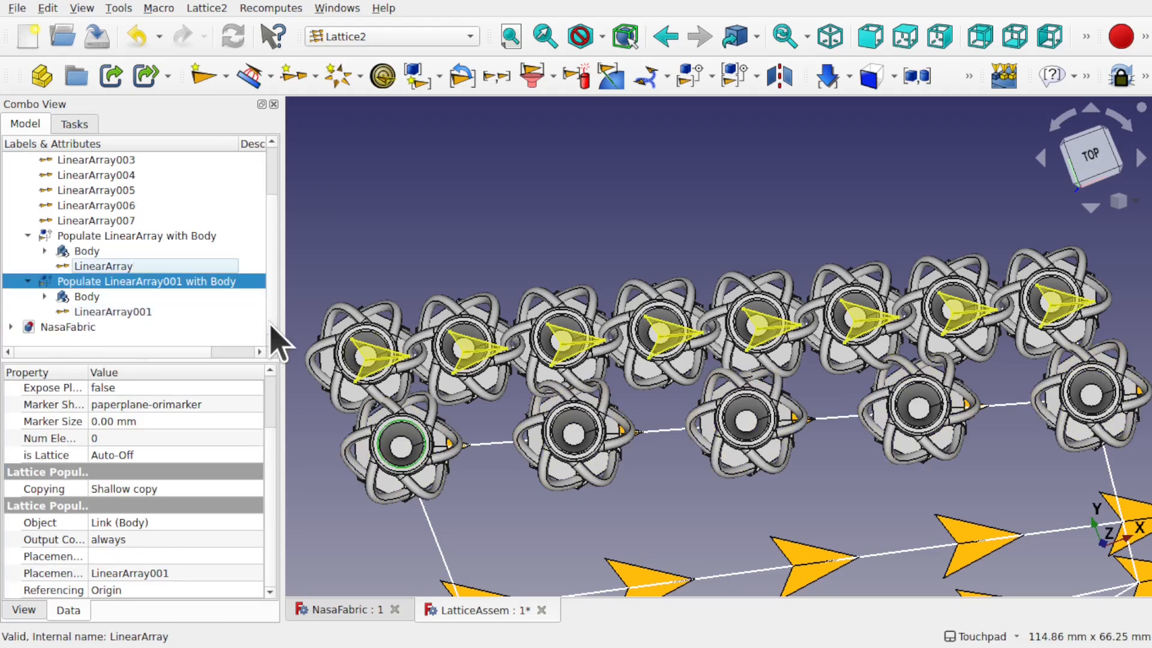
{"action": "left_click", "coordinate": [144, 313]}
{"action": "left_click", "coordinate": [132, 589]}
{"action": "left_click", "coordinate": [144, 590]}
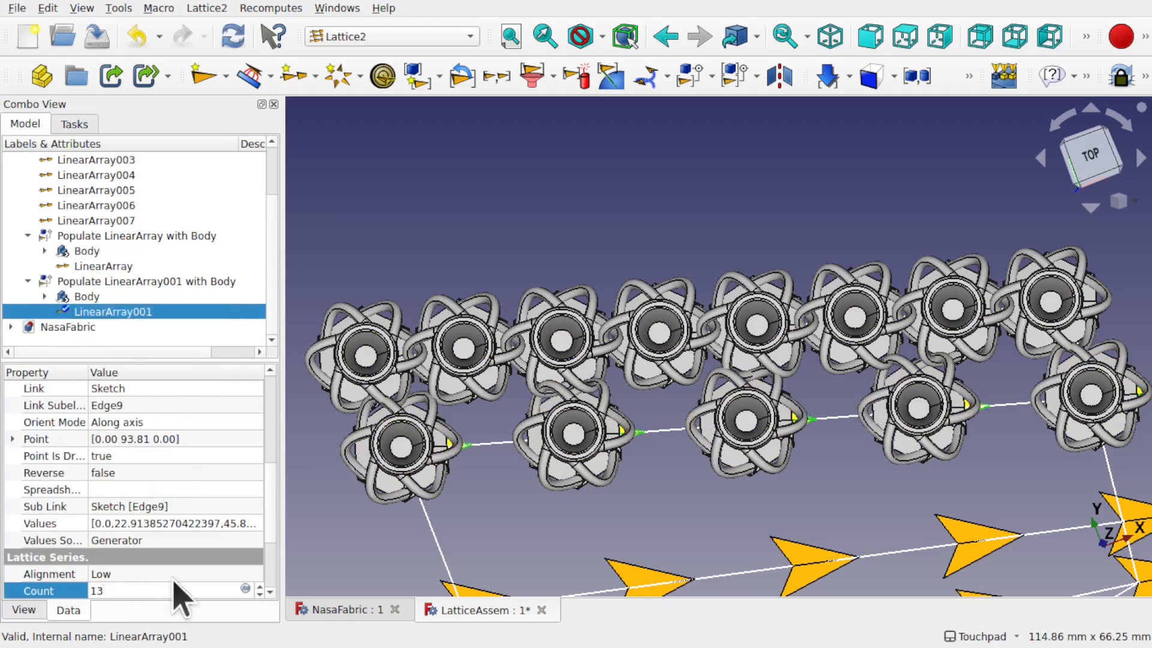
Step: Switch LinearArray001's generator to StepN
{"action": "key", "text": "Return"}
{"action": "scroll", "coordinate": [278, 579], "scroll_direction": "down", "scroll_amount": 3}
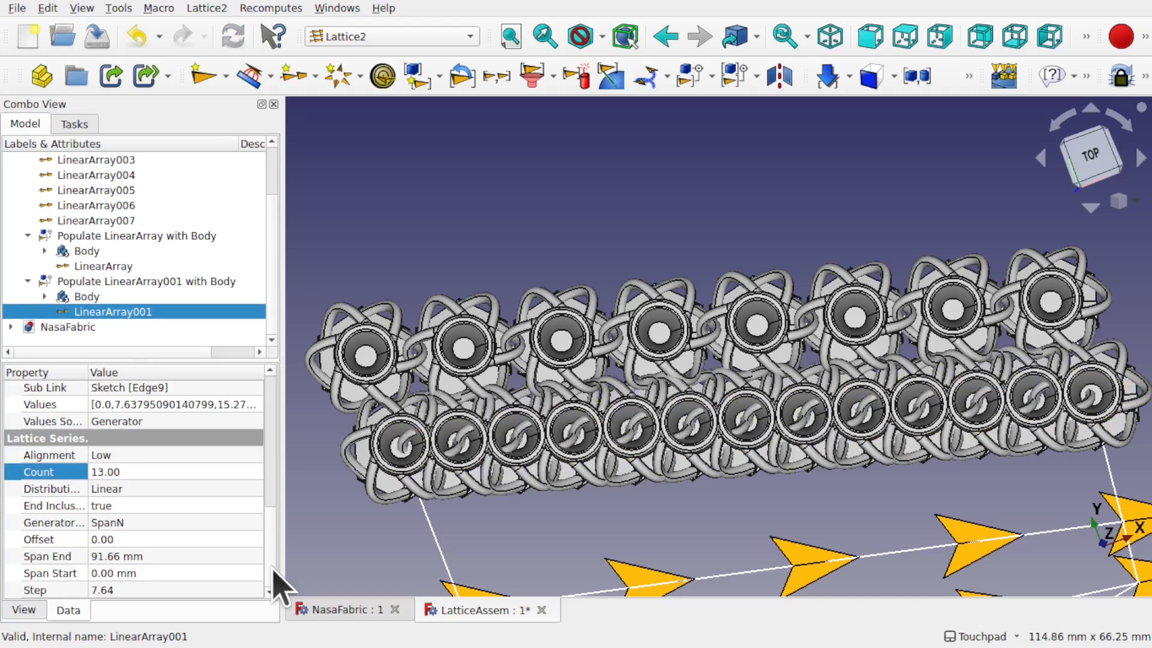
{"action": "left_click", "coordinate": [142, 522]}
{"action": "left_click", "coordinate": [142, 523]}
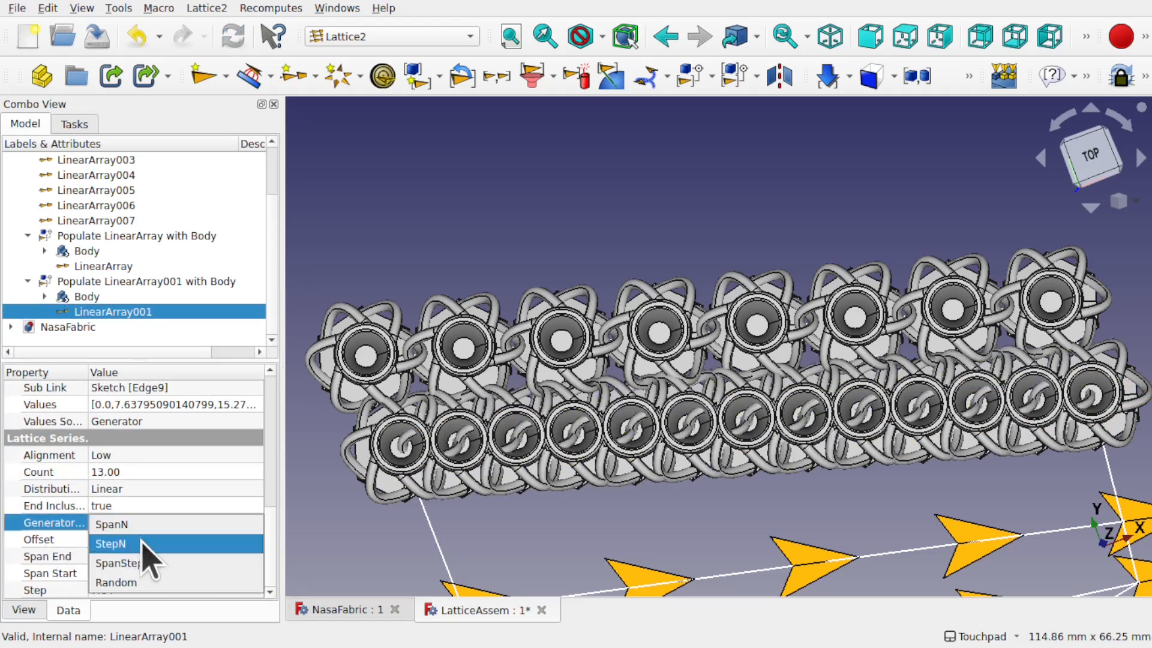
{"action": "left_click", "coordinate": [142, 543]}
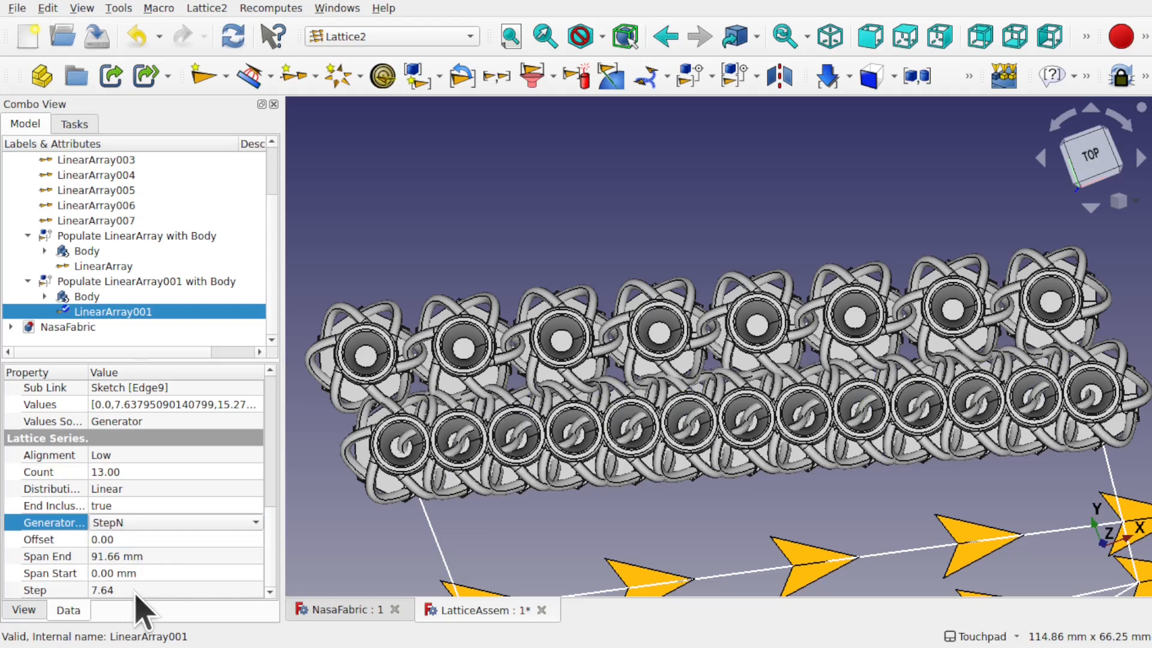
Step: Give LinearArray001 Count 8 and Step 13 mm to match the upper row
{"action": "left_click", "coordinate": [162, 588]}
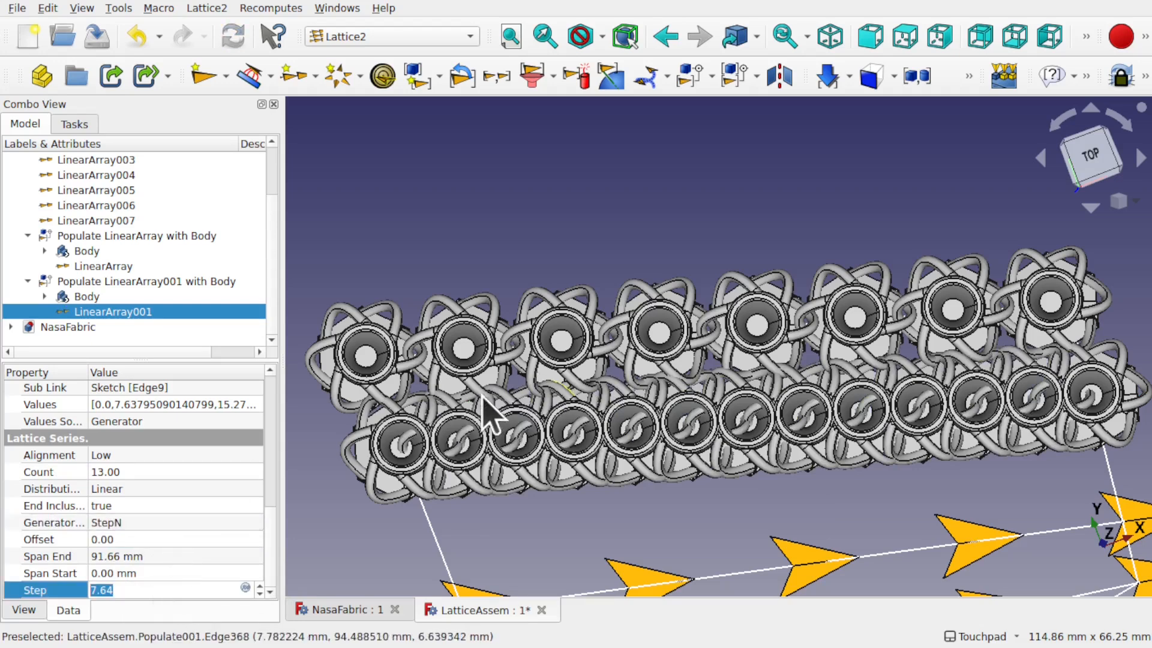
{"action": "left_click", "coordinate": [120, 270]}
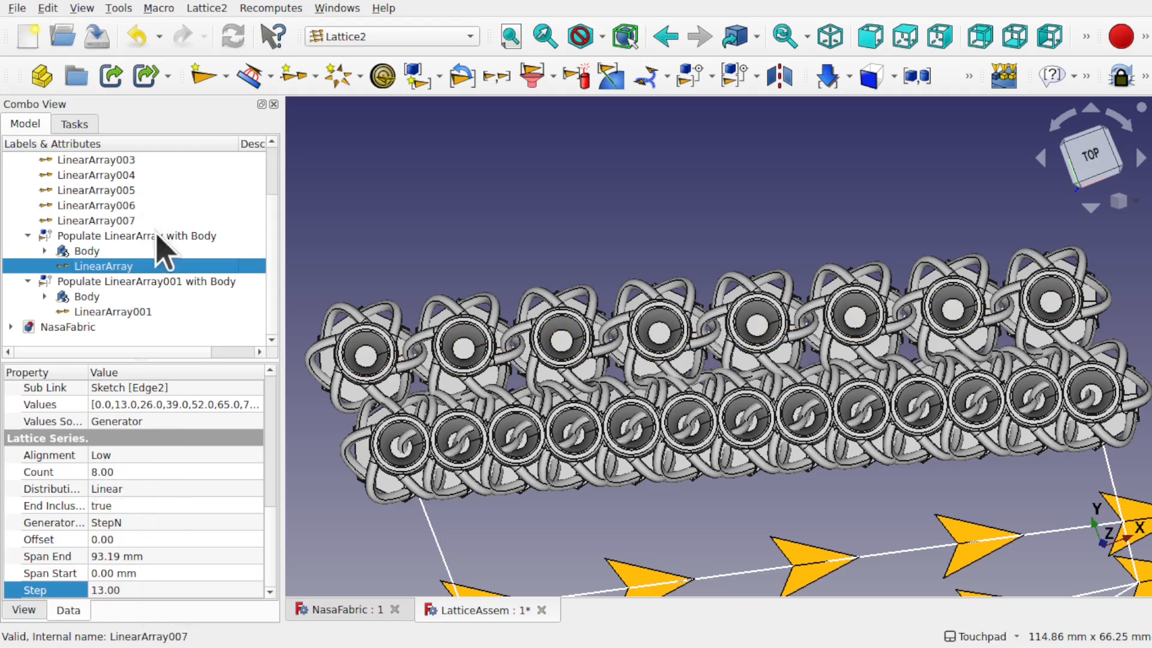
{"action": "left_click", "coordinate": [128, 311]}
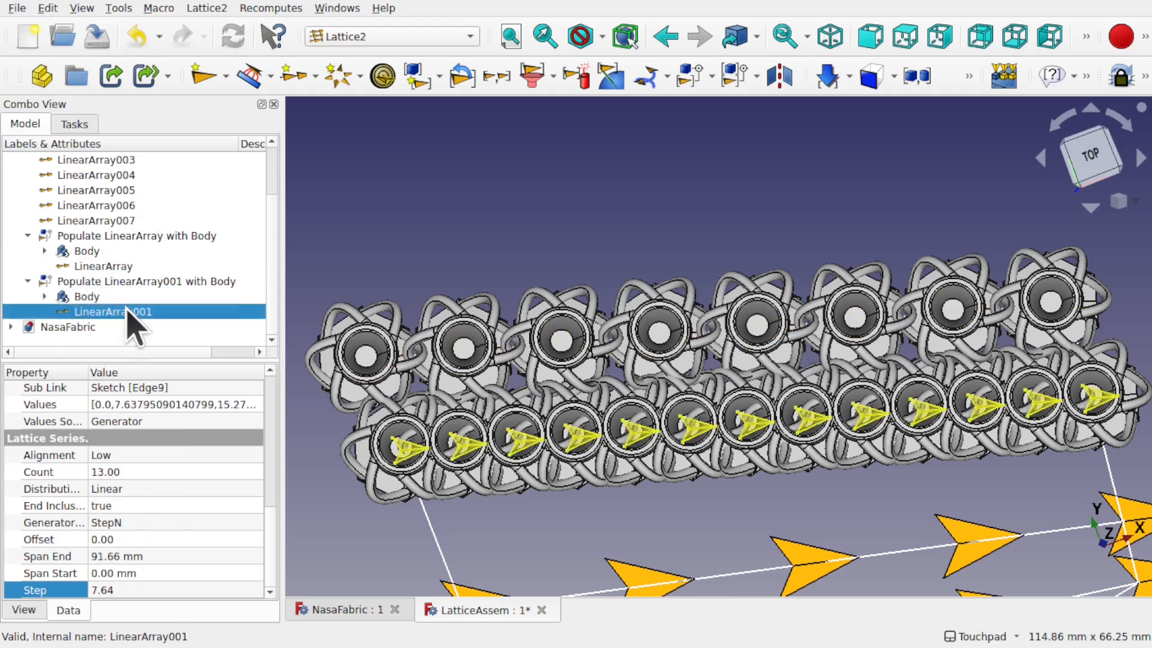
{"action": "left_click", "coordinate": [160, 471]}
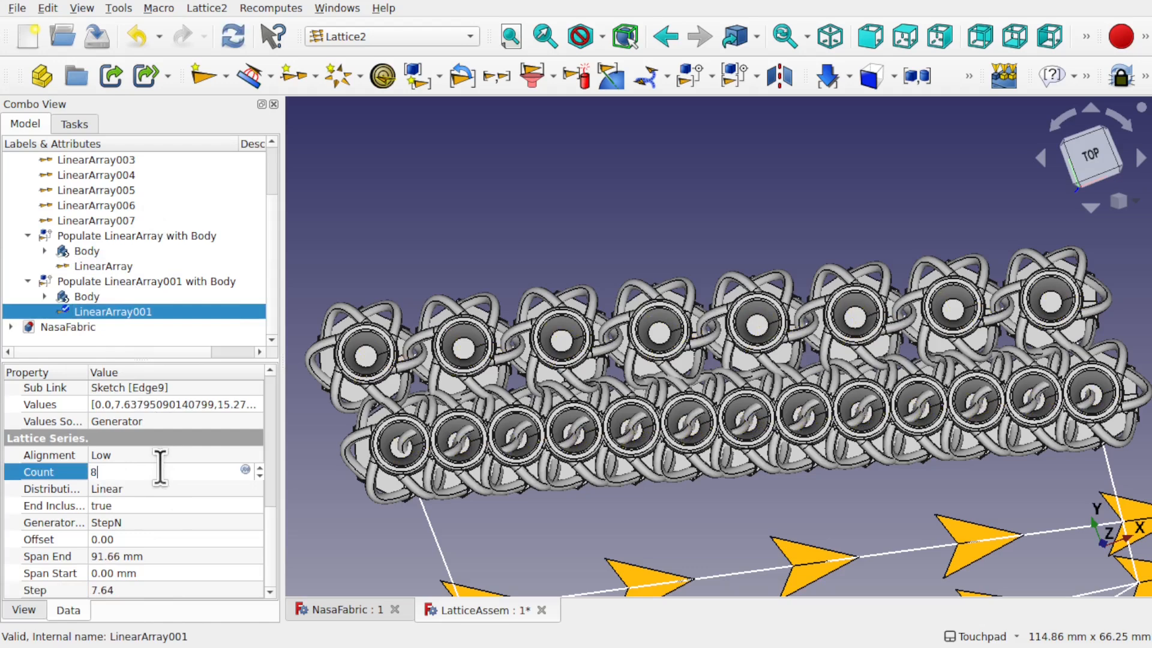
{"action": "left_click", "coordinate": [144, 590]}
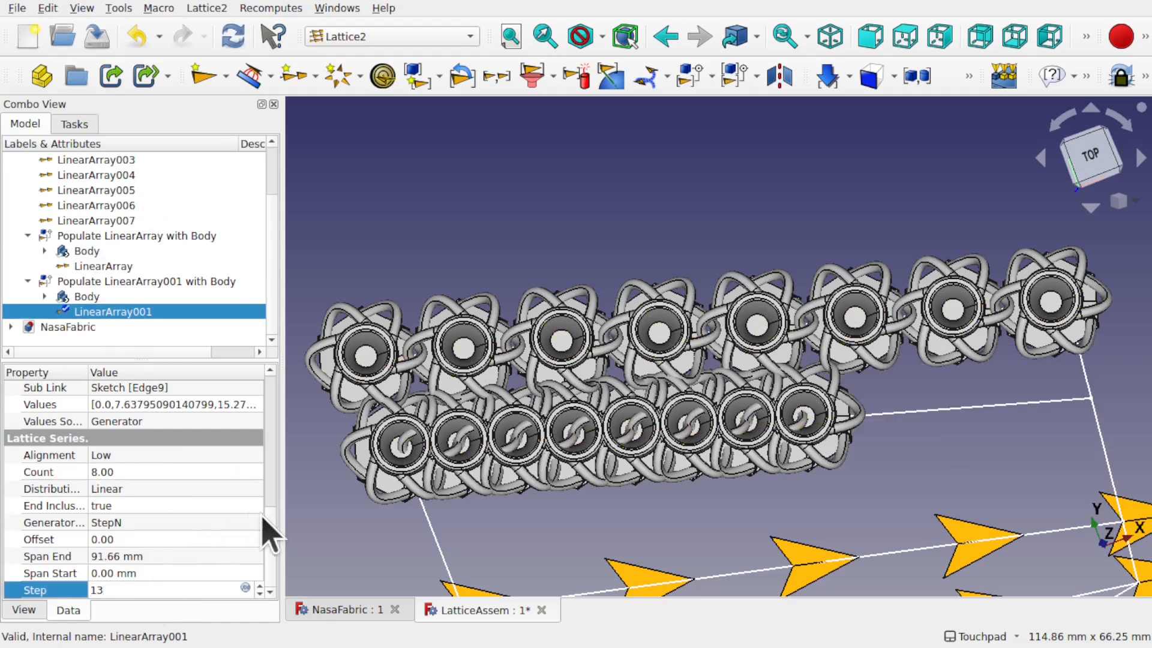
{"action": "left_click", "coordinate": [366, 528]}
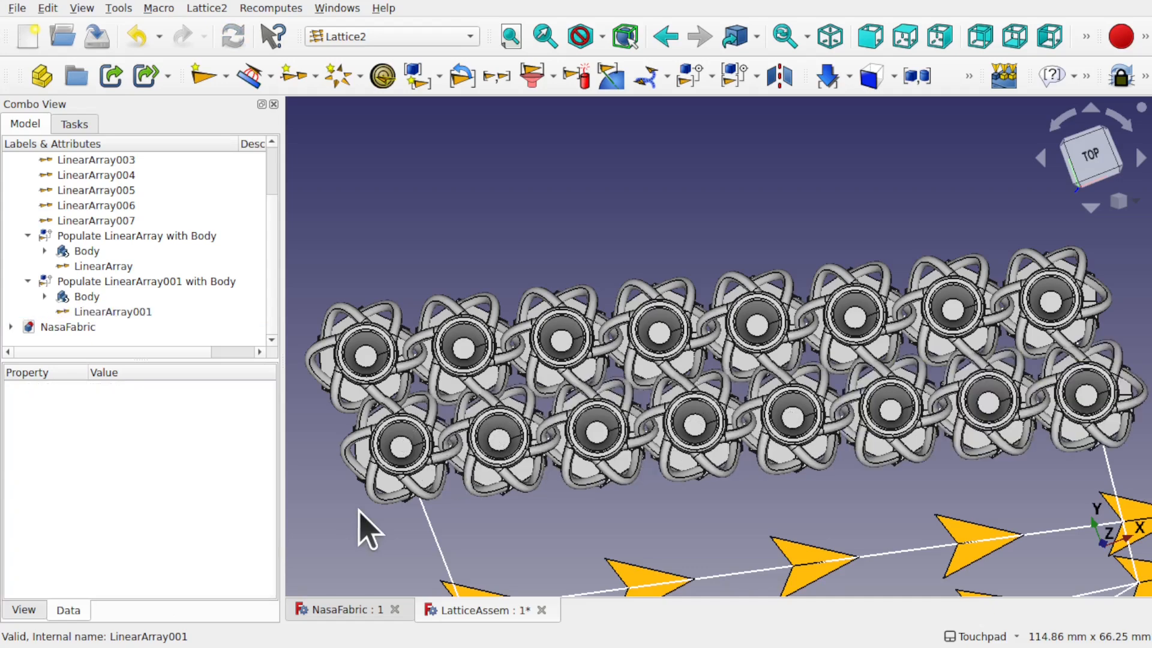
{"action": "left_click_drag", "start_coordinate": [466, 457], "coordinate": [708, 207], "text": "alt"}
{"action": "left_click_drag", "start_coordinate": [451, 417], "coordinate": [677, 427], "text": "alt"}
{"action": "left_click_drag", "start_coordinate": [548, 414], "coordinate": [476, 378], "text": "alt"}
{"action": "scroll", "coordinate": [418, 519], "scroll_direction": "up", "scroll_amount": 4}
{"action": "scroll", "coordinate": [418, 518], "scroll_direction": "down", "scroll_amount": 2}
{"action": "left_click_drag", "start_coordinate": [586, 291], "coordinate": [603, 305], "text": "alt"}
{"action": "left_click_drag", "start_coordinate": [589, 198], "coordinate": [748, 455], "text": "shift"}
{"action": "scroll", "coordinate": [540, 329], "scroll_direction": "up", "scroll_amount": 2}
{"action": "scroll", "coordinate": [540, 330], "scroll_direction": "up", "scroll_amount": 3}
{"action": "left_click_drag", "start_coordinate": [667, 323], "coordinate": [750, 323], "text": "alt"}
{"action": "left_click_drag", "start_coordinate": [474, 294], "coordinate": [624, 382], "text": "alt"}
{"action": "scroll", "coordinate": [623, 382], "scroll_direction": "down", "scroll_amount": 5}
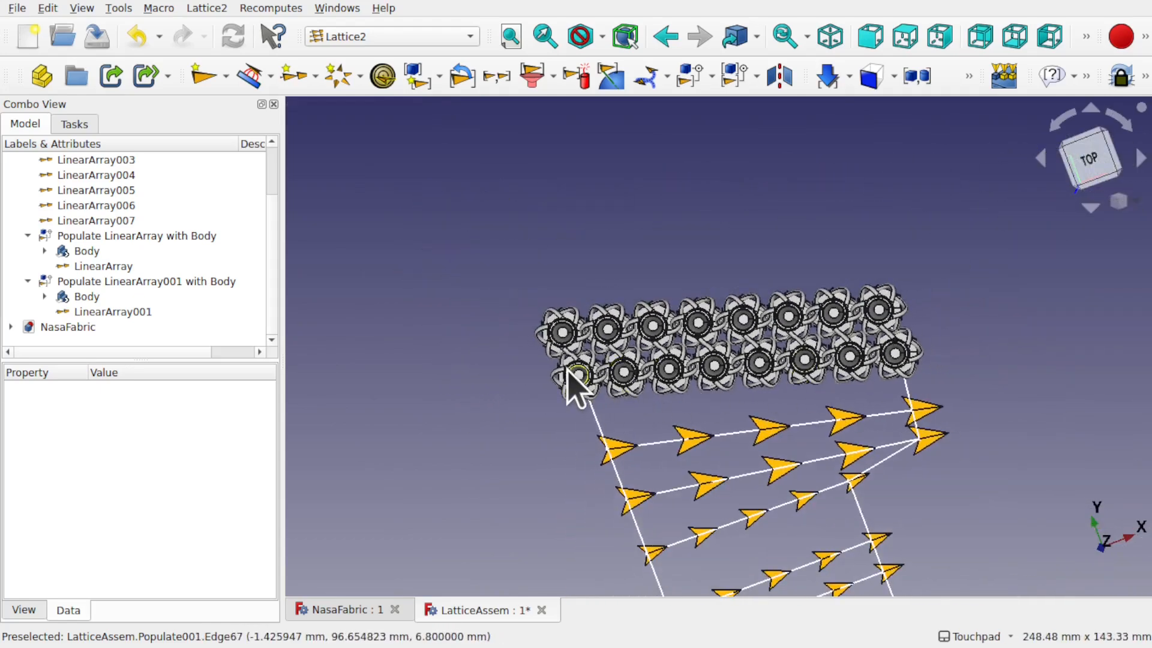
{"action": "scroll", "coordinate": [568, 371], "scroll_direction": "up", "scroll_amount": 6}
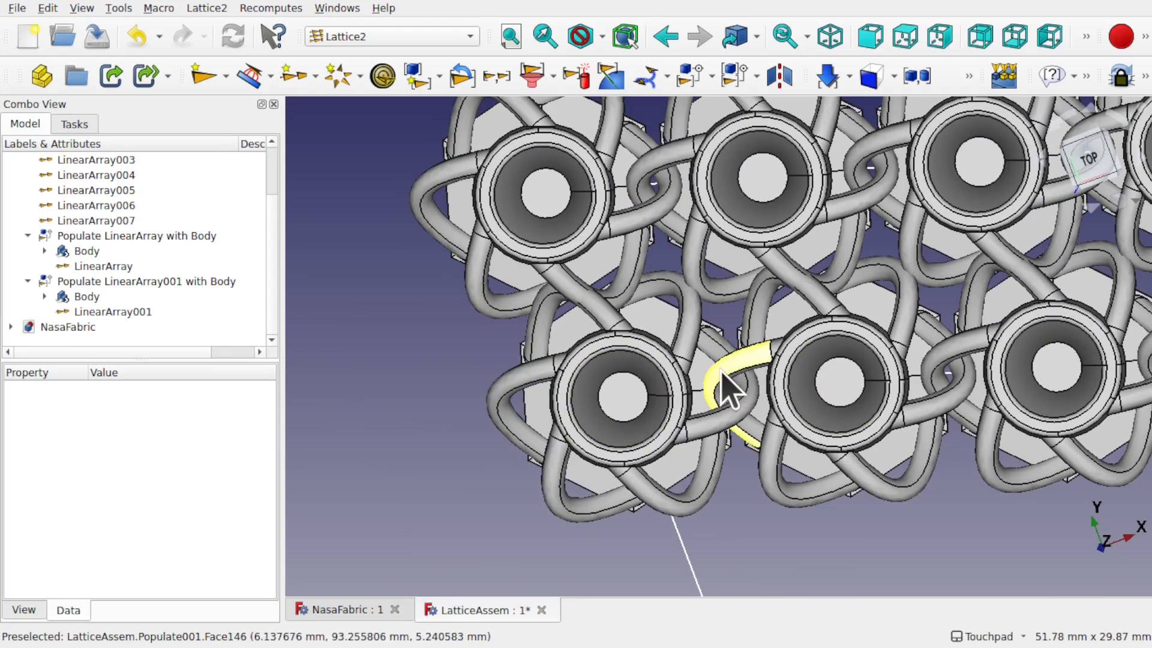
{"action": "middle_click_drag", "start_coordinate": [720, 370], "coordinate": [724, 364], "text": "alt"}
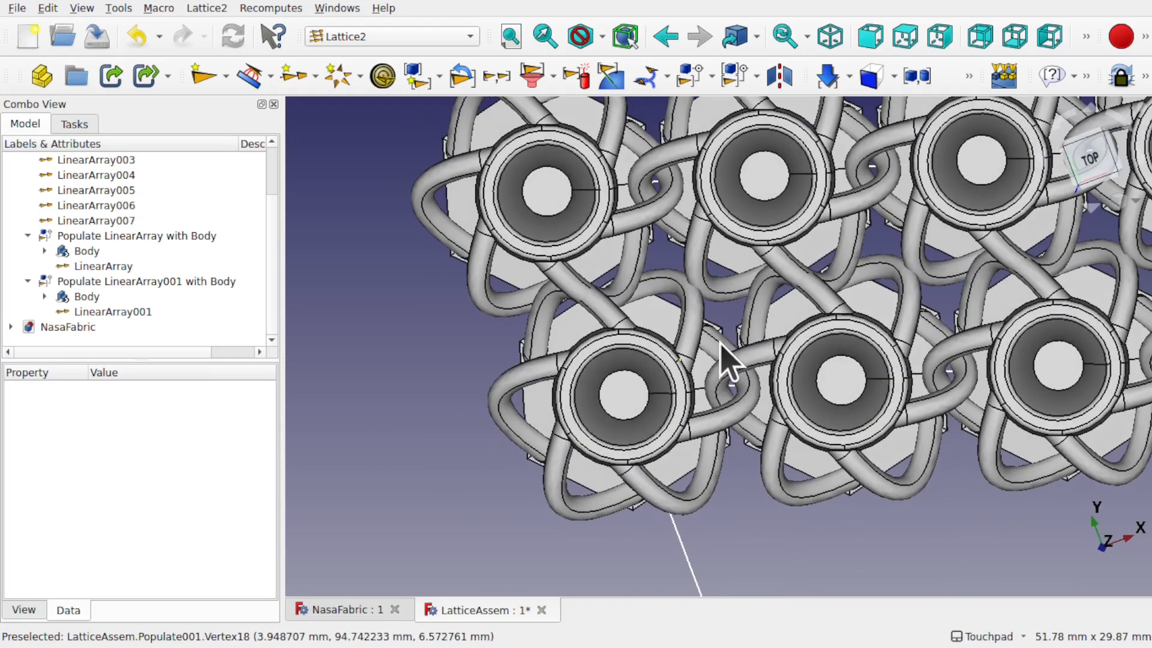
Step: Try LinearArray001 offsets of 1 and 0.25, settling on 0.20
{"action": "left_click", "coordinate": [126, 314]}
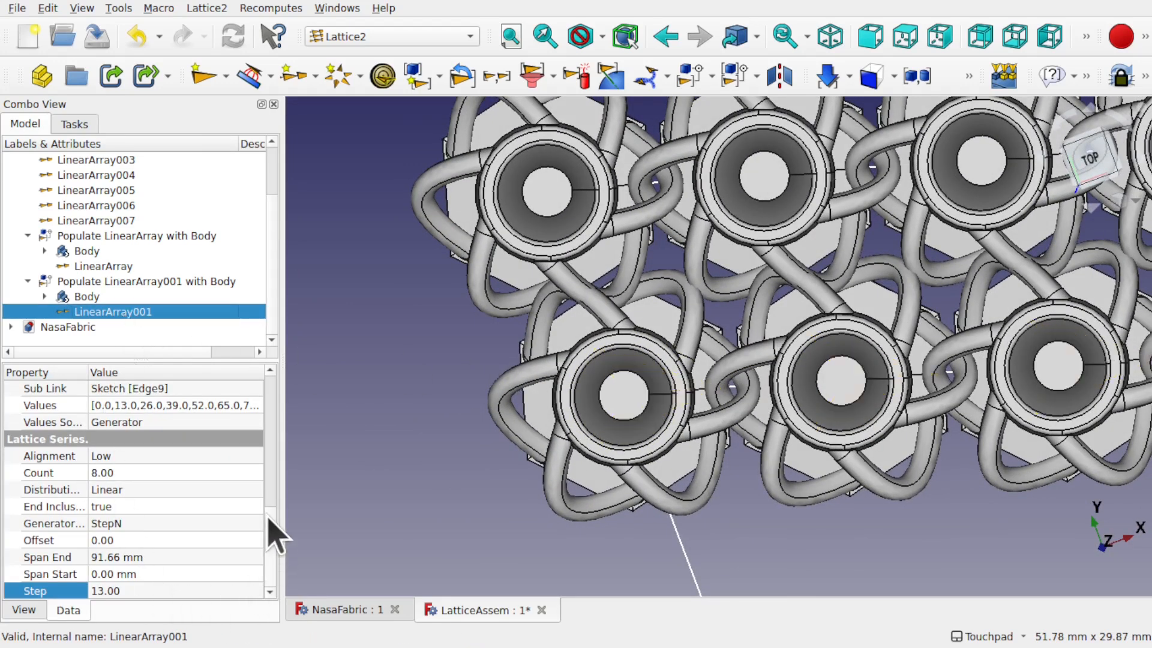
{"action": "left_click", "coordinate": [139, 541]}
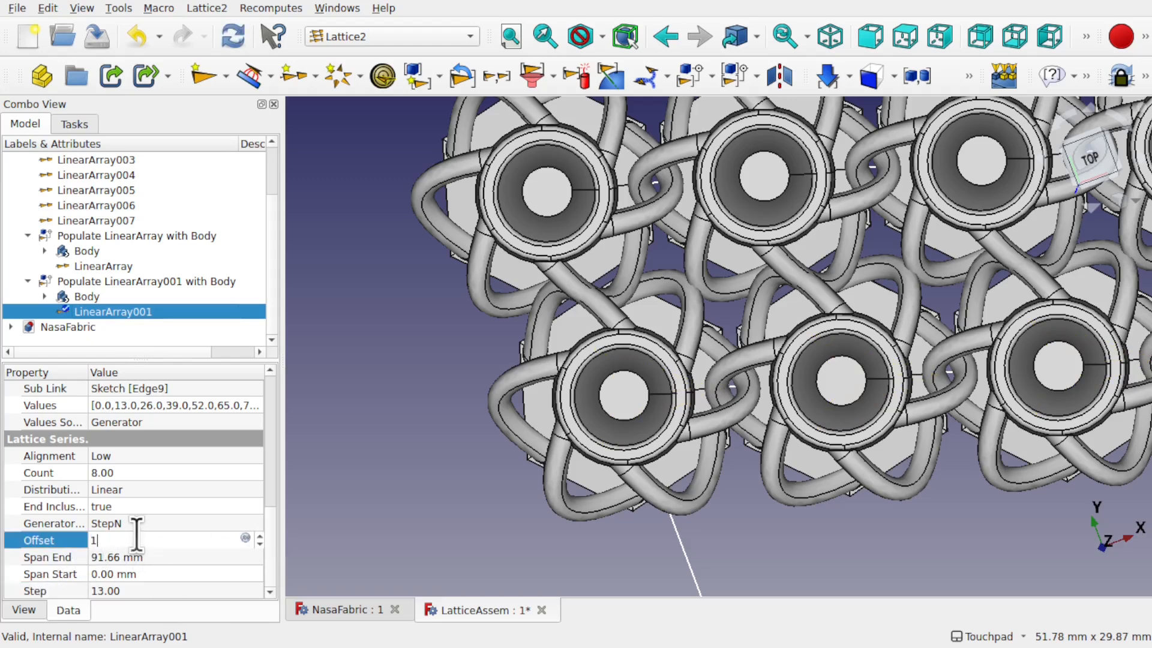
{"action": "key", "text": "Return"}
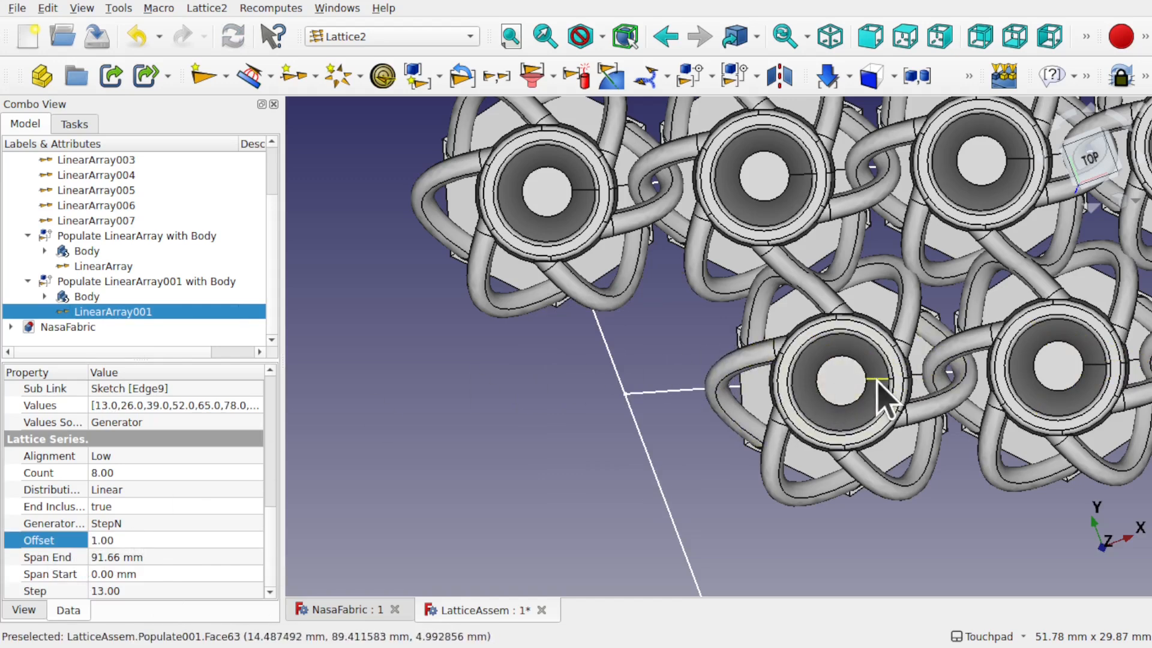
{"action": "left_click", "coordinate": [174, 540]}
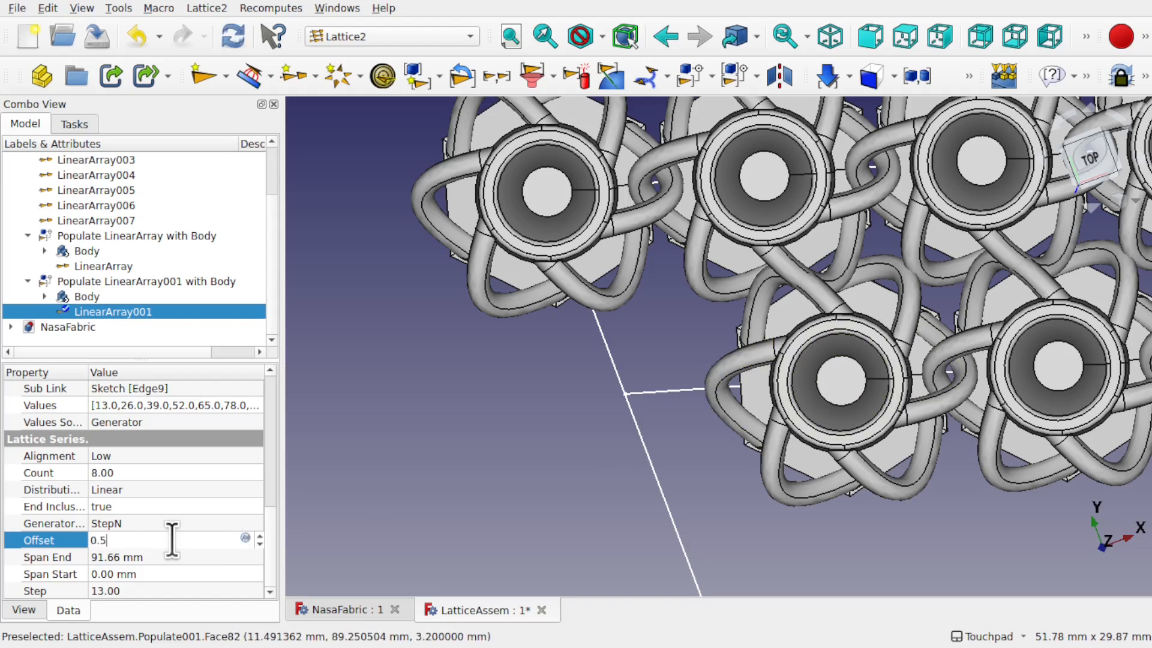
{"action": "type", "text": "0.5"}
{"action": "key", "text": "BackSpace"}
{"action": "key", "text": "Return"}
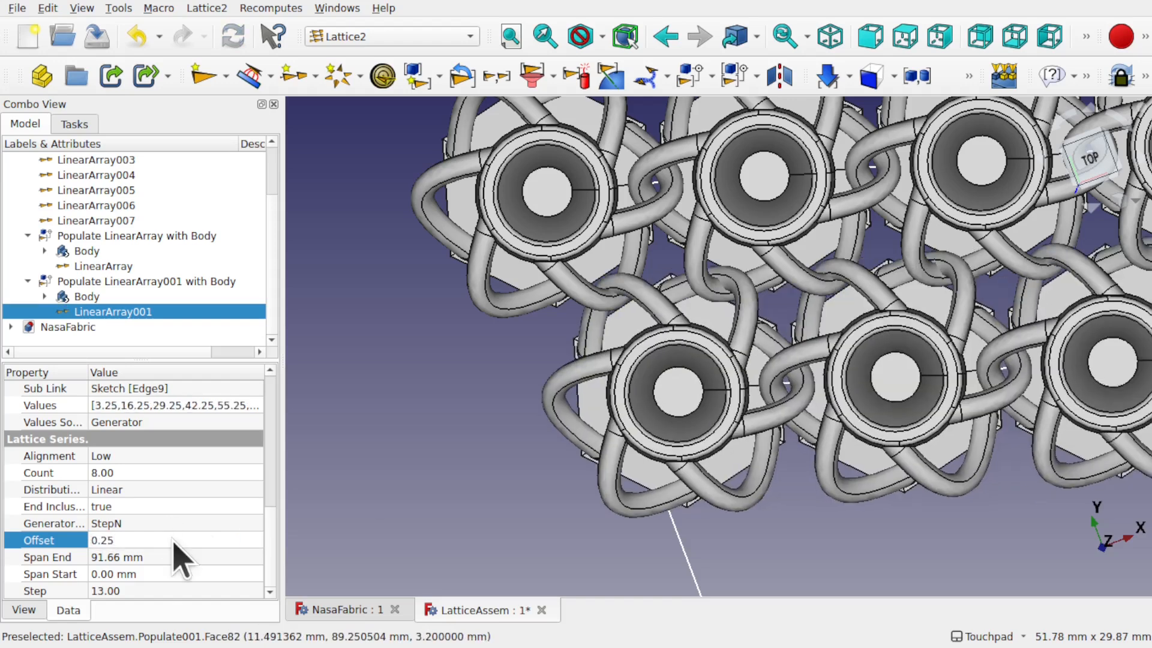
{"action": "left_click", "coordinate": [174, 539]}
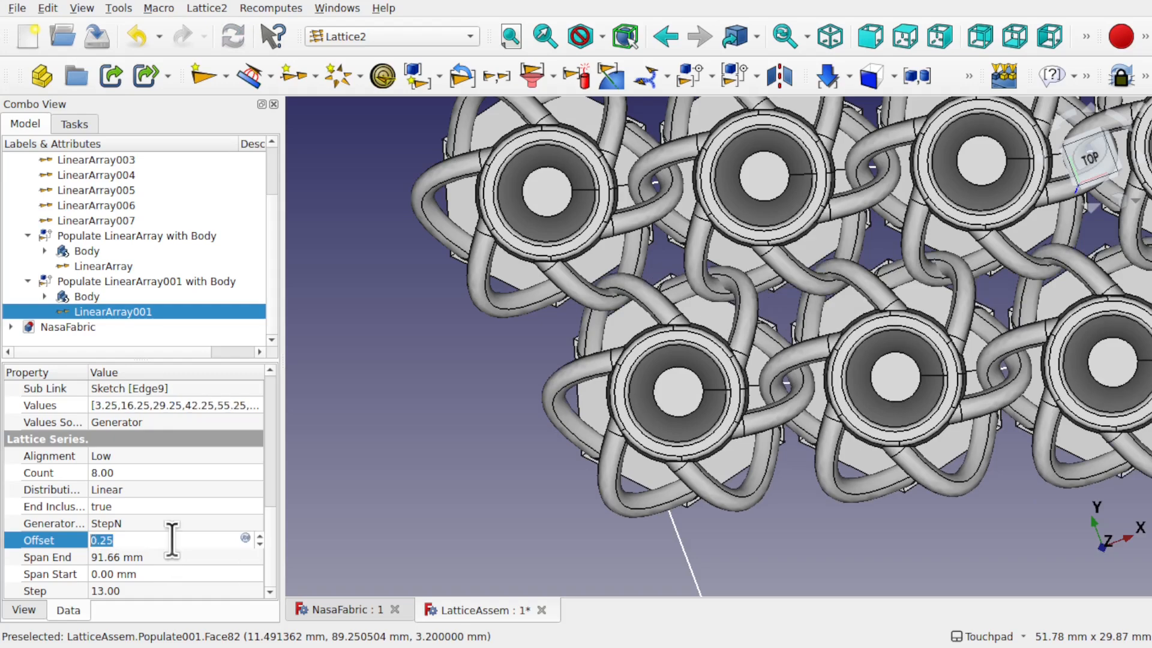
{"action": "key", "text": "Return"}
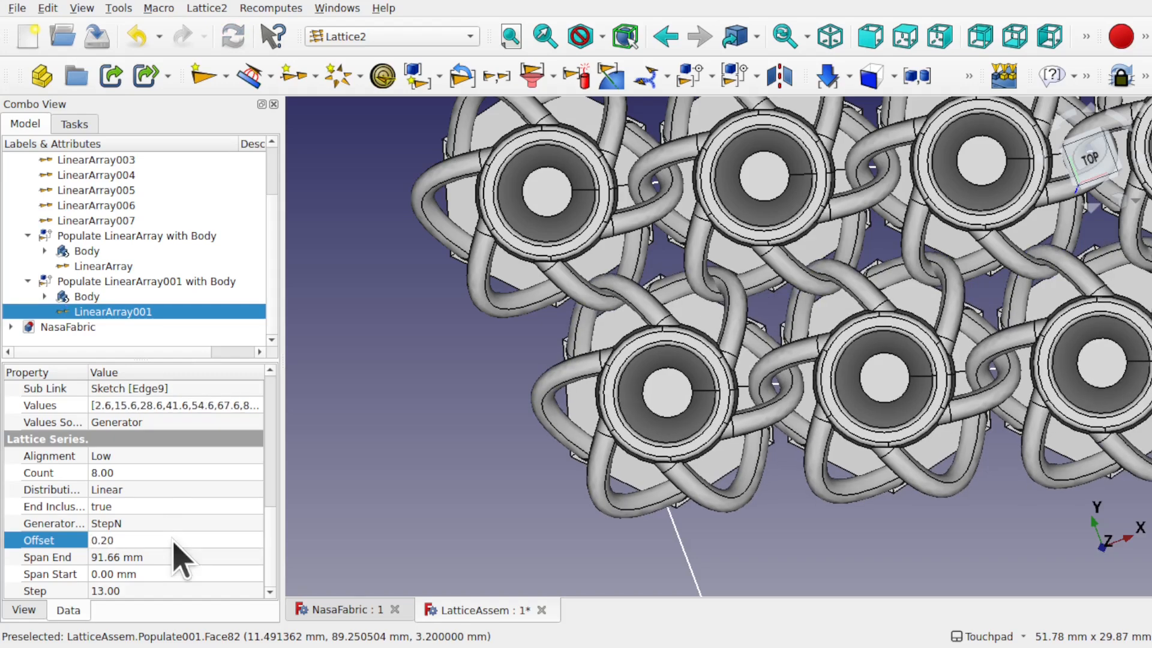
Step: Orbit and zoom the lattice to check that the shifted lower row interlocks
{"action": "left_click_drag", "start_coordinate": [515, 382], "coordinate": [609, 402], "text": "shift"}
{"action": "scroll", "coordinate": [544, 333], "scroll_direction": "up", "scroll_amount": 4}
{"action": "left_click_drag", "start_coordinate": [552, 351], "coordinate": [372, 368], "text": "shift"}
{"action": "scroll", "coordinate": [546, 329], "scroll_direction": "down", "scroll_amount": 7}
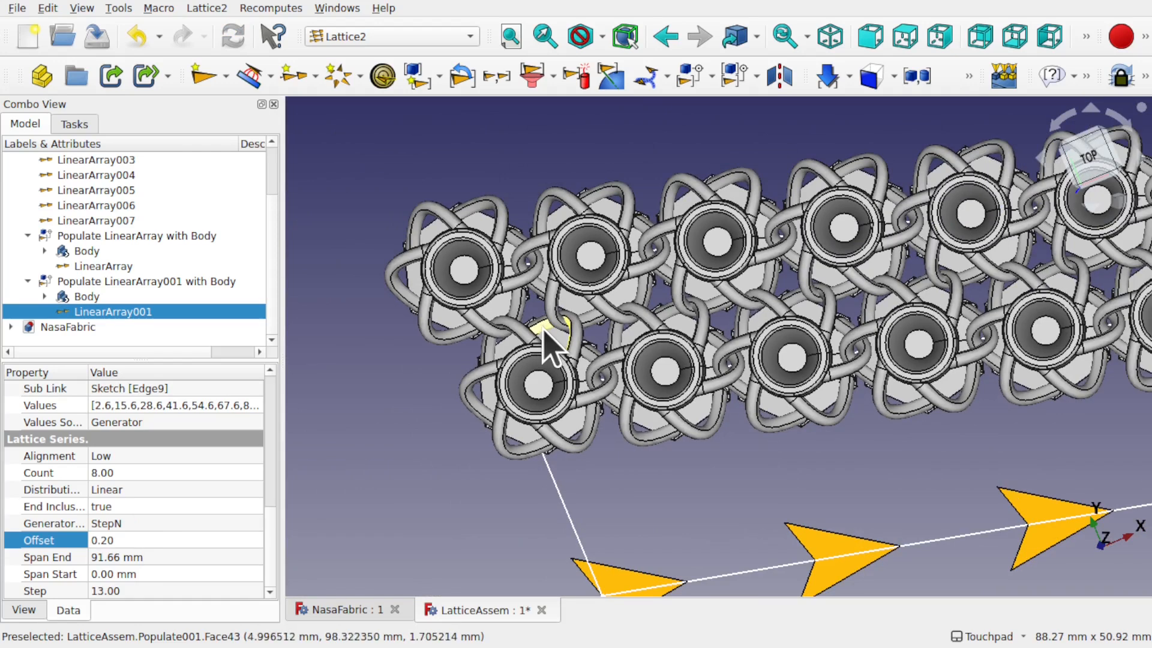
{"action": "scroll", "coordinate": [274, 258], "scroll_direction": "up", "scroll_amount": 2}
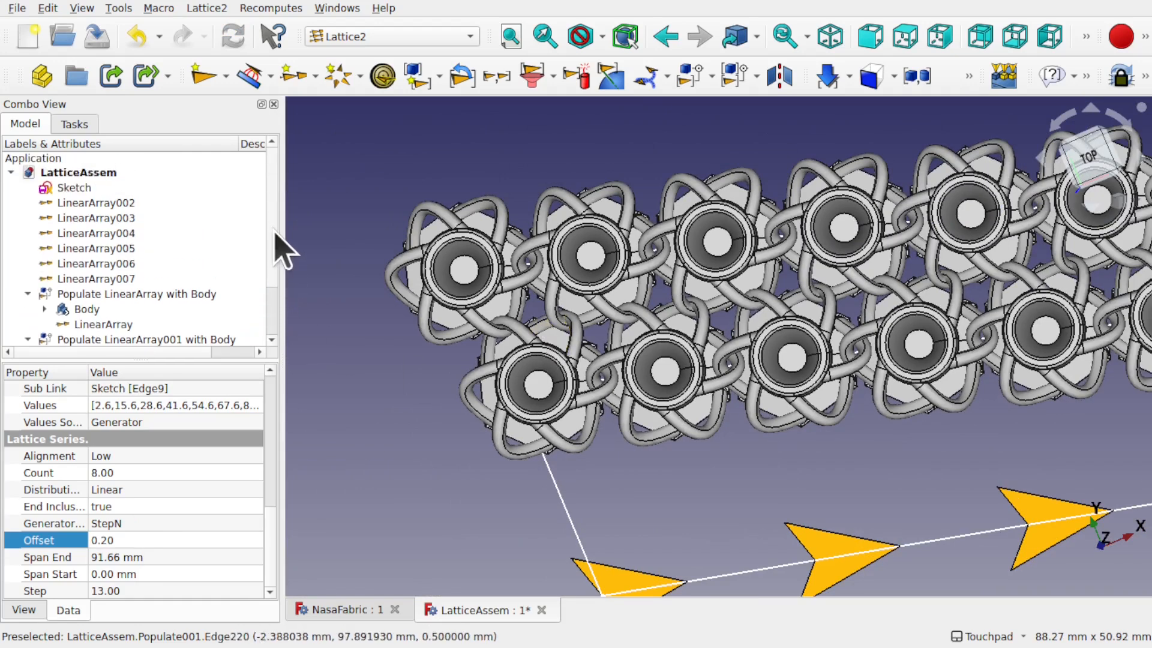
Step: Change both 13 mm row-spacing constraints in the Sketch to 12.5 mm and exit the sketch
{"action": "double_click", "coordinate": [74, 188]}
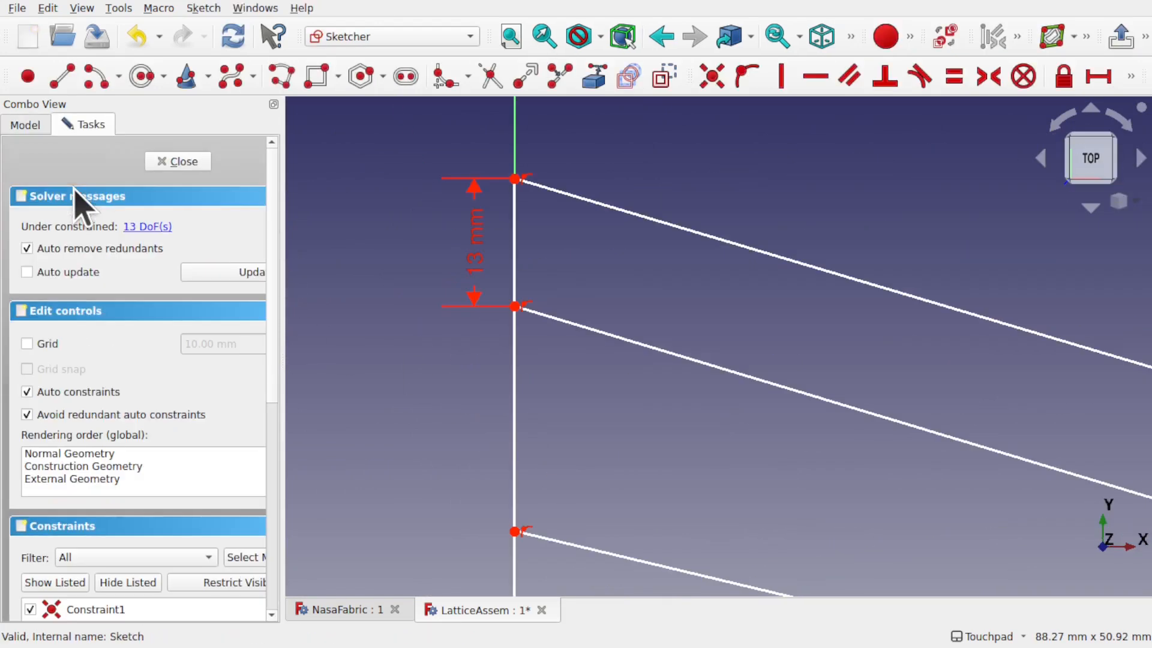
{"action": "double_click", "coordinate": [477, 246]}
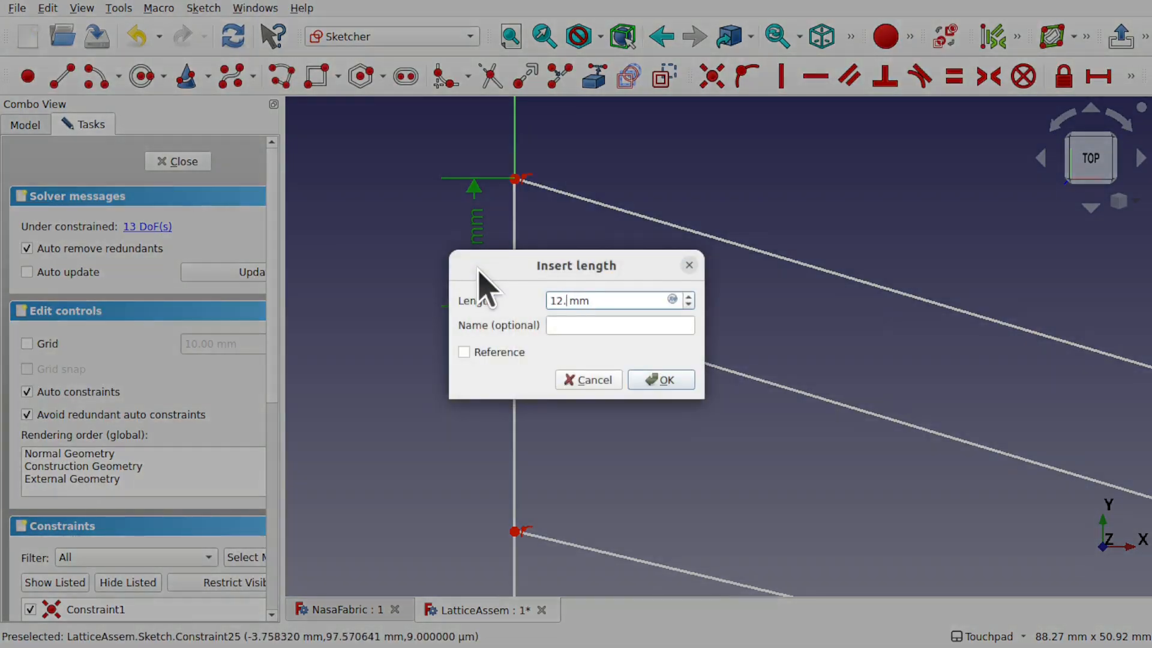
{"action": "key", "text": "Return"}
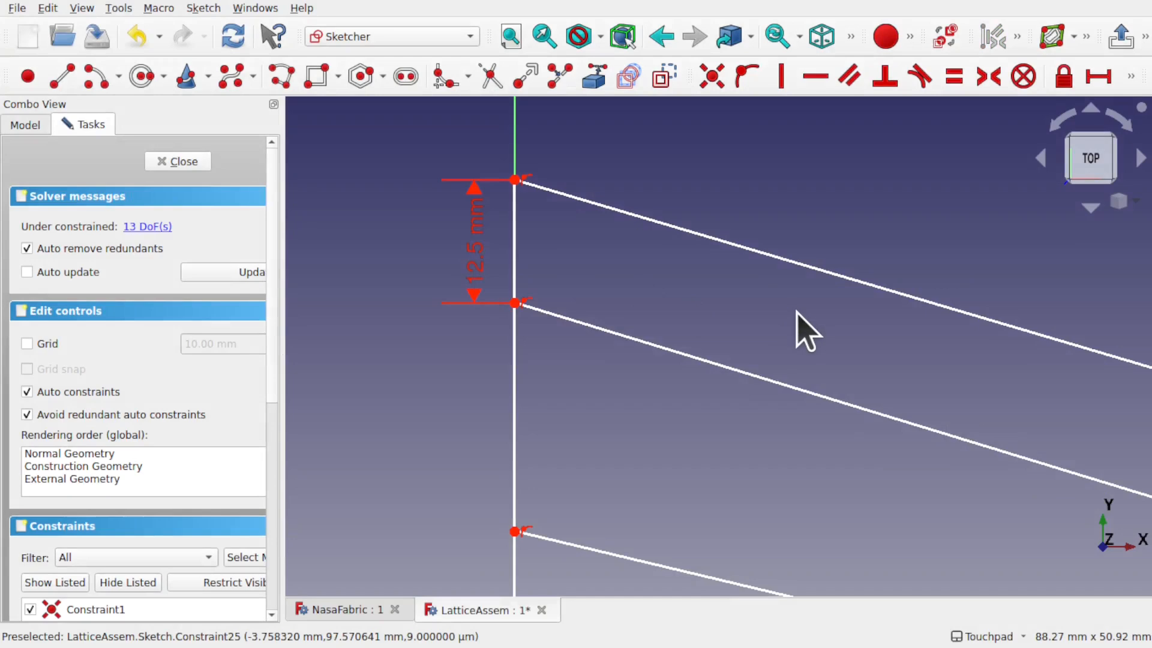
{"action": "middle_click_drag", "start_coordinate": [869, 339], "coordinate": [622, 339], "text": "shift"}
{"action": "scroll", "coordinate": [621, 339], "scroll_direction": "down", "scroll_amount": 7}
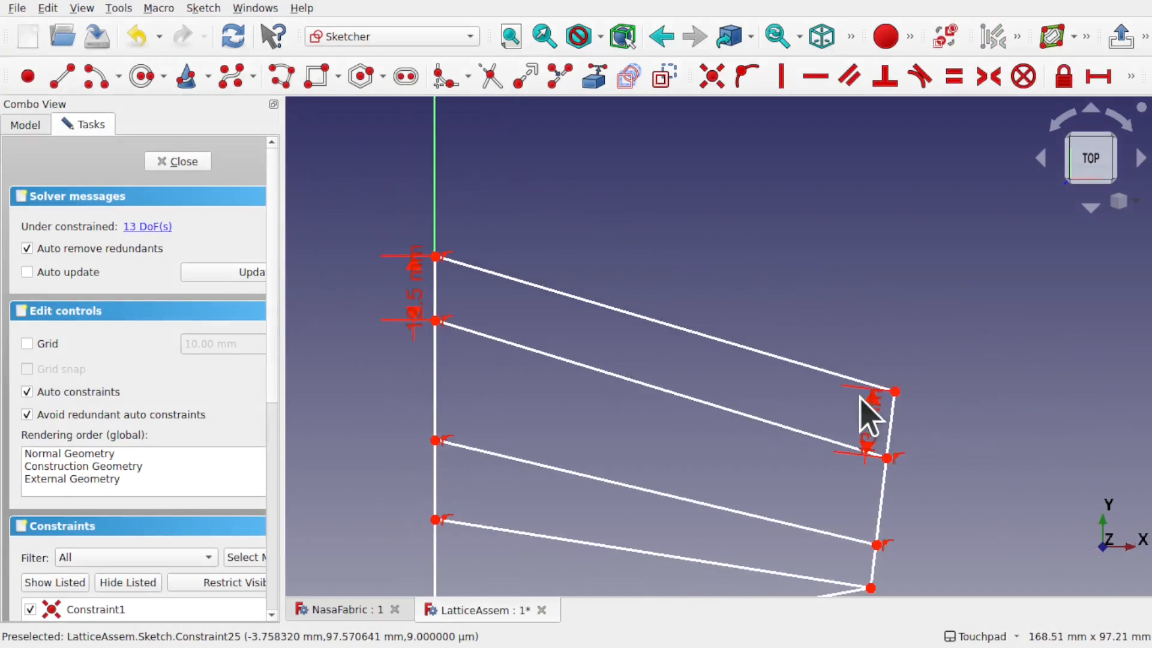
{"action": "double_click", "coordinate": [875, 422]}
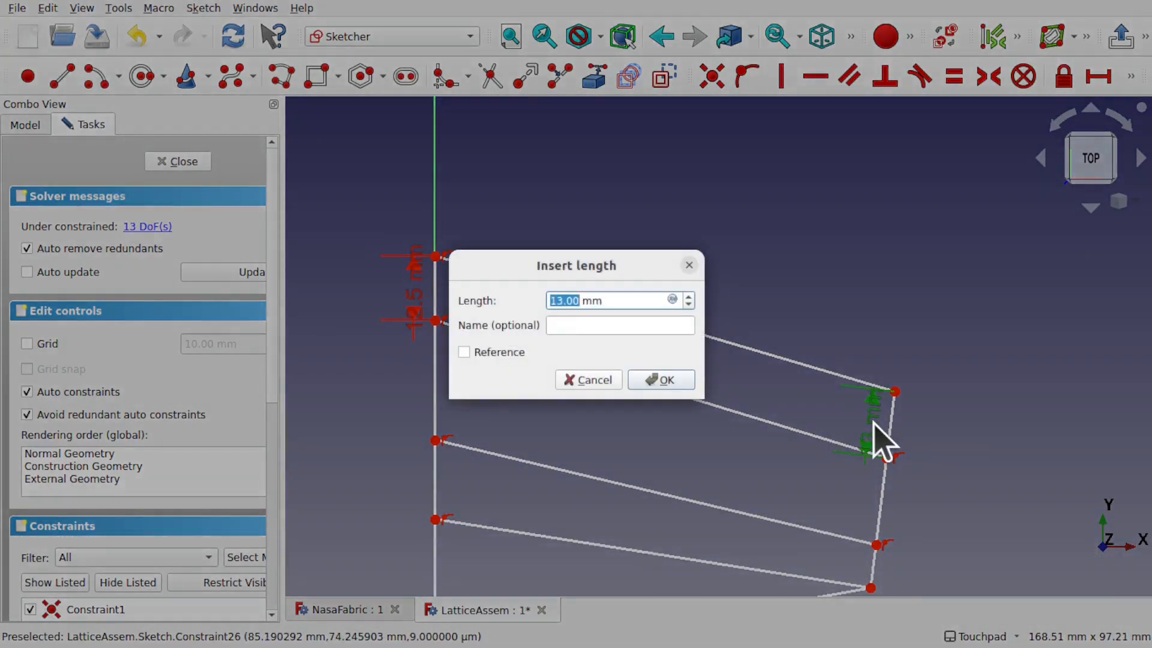
{"action": "key", "text": "Return"}
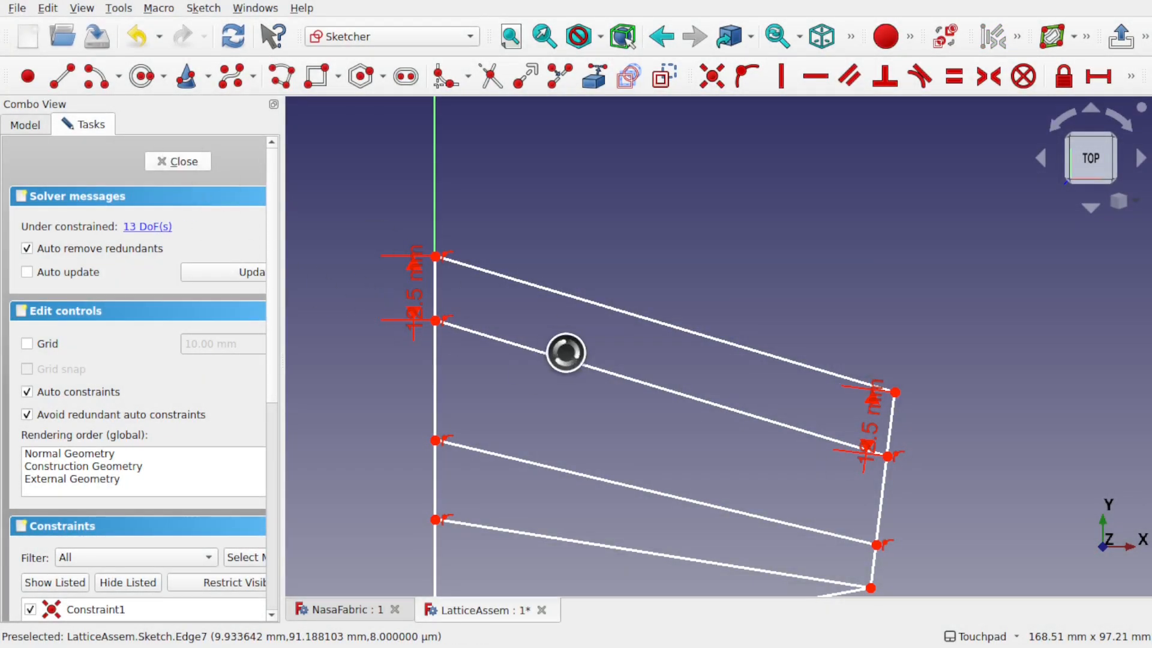
{"action": "key", "text": "Escape"}
Step: Orbit and zoom around the updated 3D lattice to inspect the interlocking
{"action": "left_click_drag", "start_coordinate": [564, 351], "coordinate": [690, 329], "text": "shift"}
{"action": "scroll", "coordinate": [568, 323], "scroll_direction": "up", "scroll_amount": 5}
{"action": "scroll", "coordinate": [567, 323], "scroll_direction": "up", "scroll_amount": 1}
{"action": "left_click_drag", "start_coordinate": [567, 324], "coordinate": [864, 417], "text": "shift"}
{"action": "scroll", "coordinate": [778, 399], "scroll_direction": "down", "scroll_amount": 4}
Step: Reopen the Sketch and change both 12.5 mm spacing constraints to 12 mm
{"action": "left_click_drag", "start_coordinate": [591, 346], "coordinate": [717, 359], "text": "shift"}
{"action": "scroll", "coordinate": [512, 253], "scroll_direction": "up", "scroll_amount": 1}
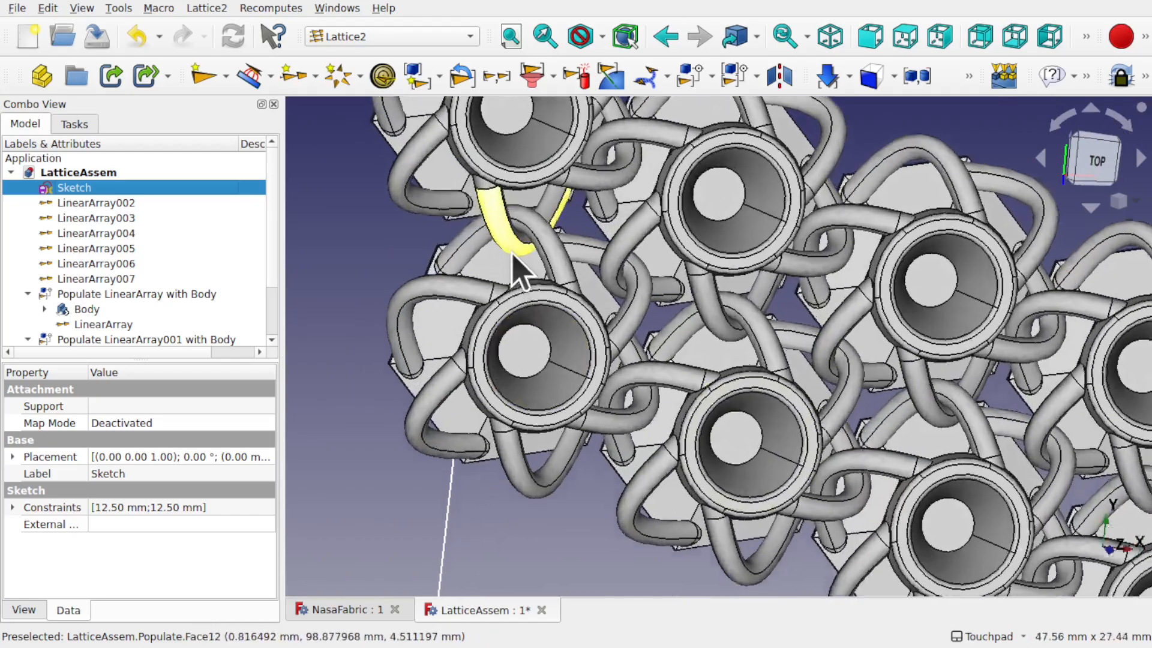
{"action": "scroll", "coordinate": [513, 252], "scroll_direction": "up", "scroll_amount": 3}
{"action": "mouse_move", "coordinate": [515, 253]}
{"action": "left_mouse_down", "text": "shift"}
{"action": "mouse_move", "coordinate": [692, 276]}
{"action": "mouse_move", "coordinate": [708, 296]}
{"action": "mouse_move", "coordinate": [558, 255]}
{"action": "mouse_move", "coordinate": [585, 276]}
{"action": "left_mouse_up", "text": "shift"}
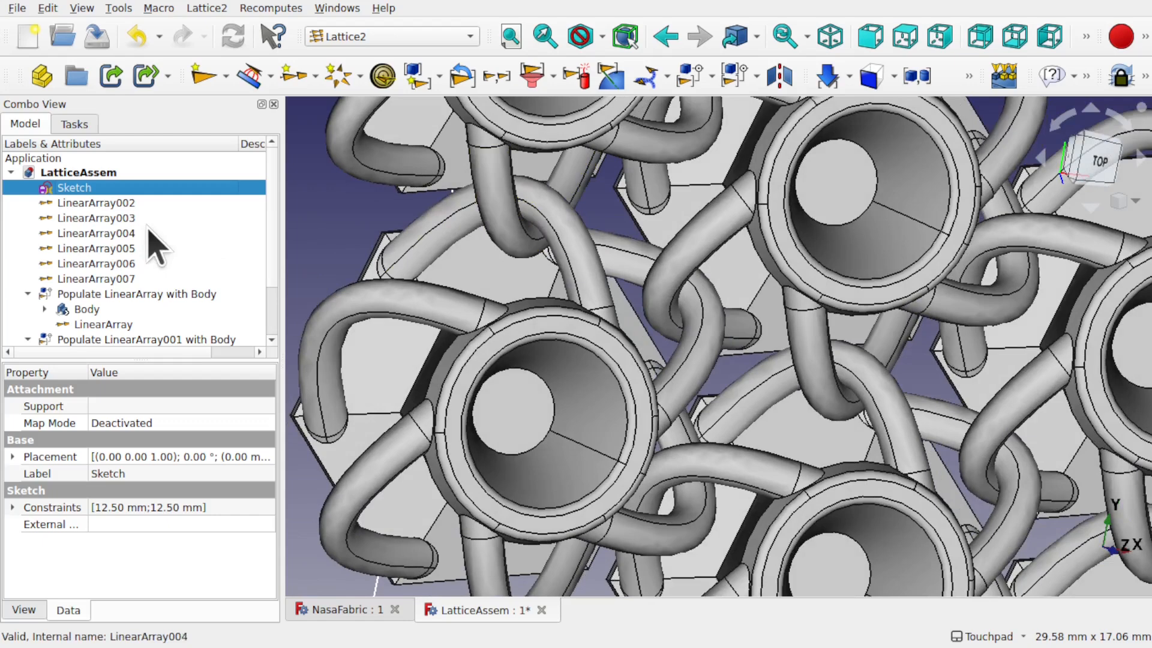
{"action": "double_click", "coordinate": [120, 188]}
{"action": "scroll", "coordinate": [372, 279], "scroll_direction": "down", "scroll_amount": 8}
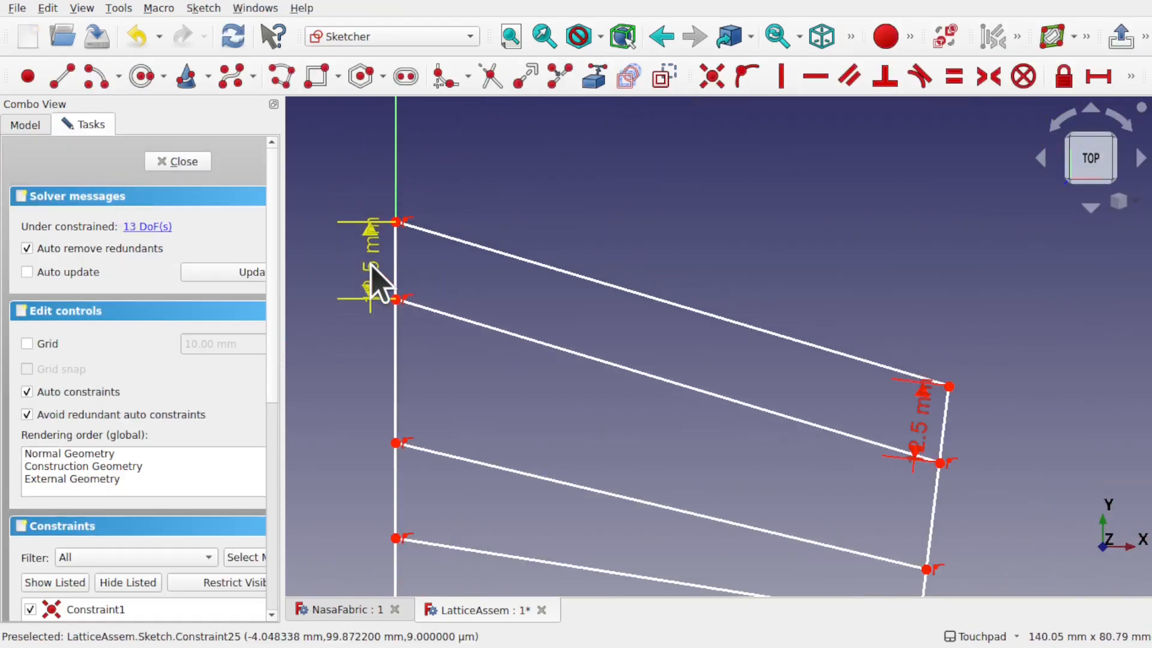
{"action": "double_click", "coordinate": [375, 300]}
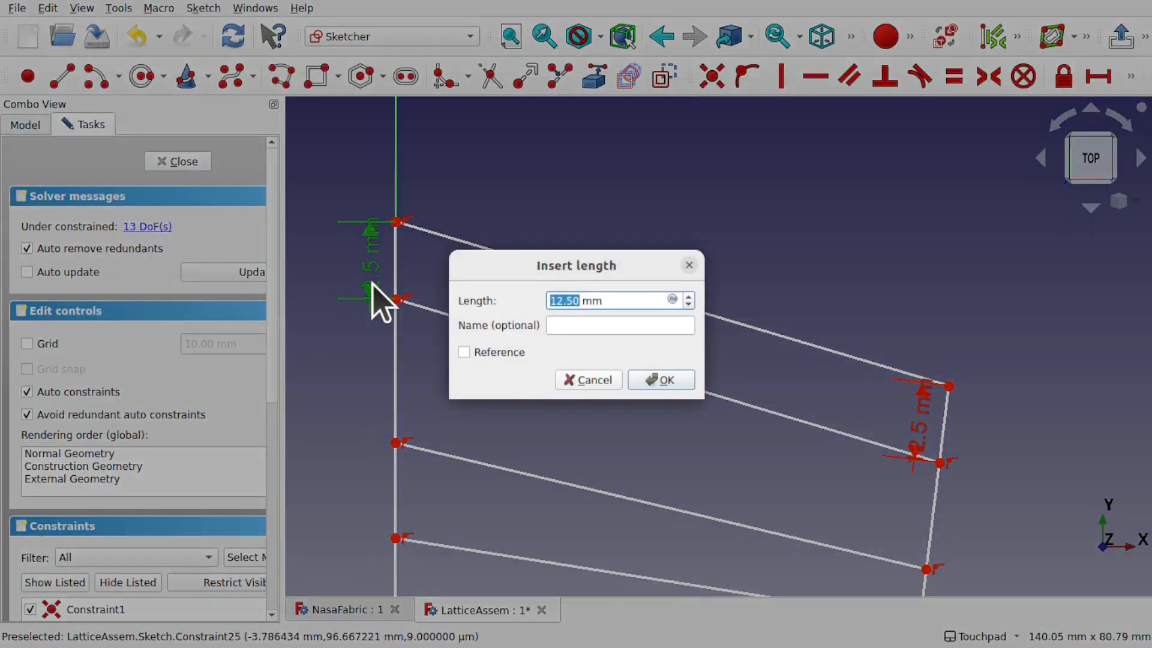
{"action": "key", "text": "Return"}
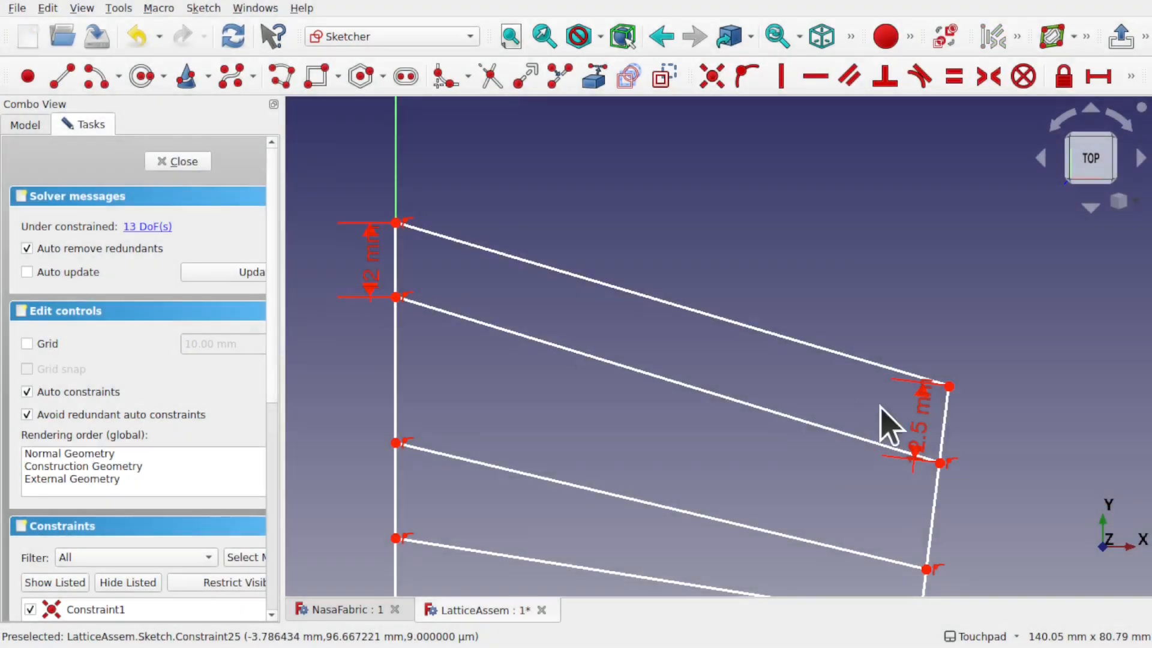
{"action": "double_click", "coordinate": [933, 435]}
{"action": "type", "text": "2"}
{"action": "key", "text": "Return"}
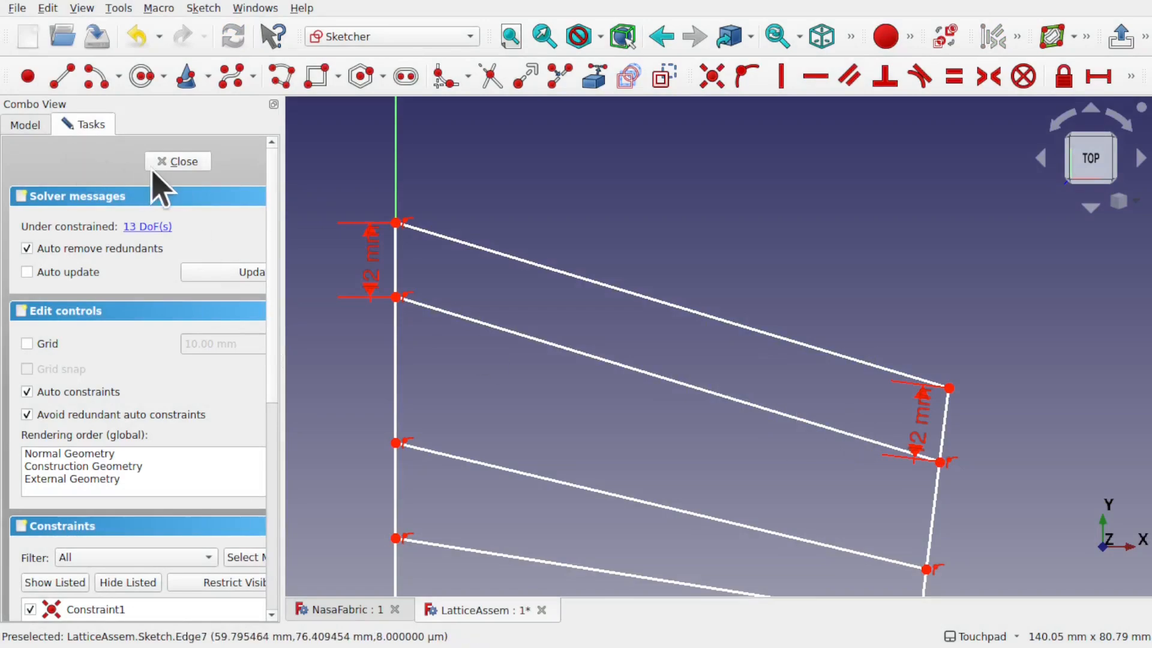
{"action": "left_click", "coordinate": [195, 164]}
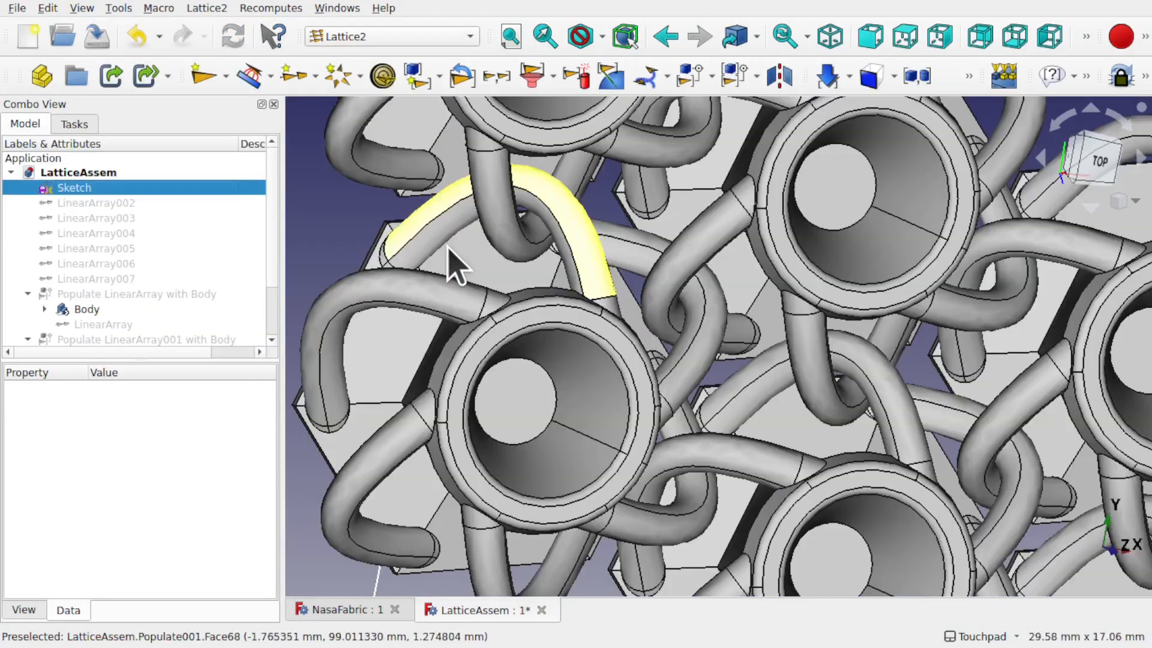
{"action": "left_click_drag", "start_coordinate": [559, 240], "coordinate": [528, 239], "text": "alt"}
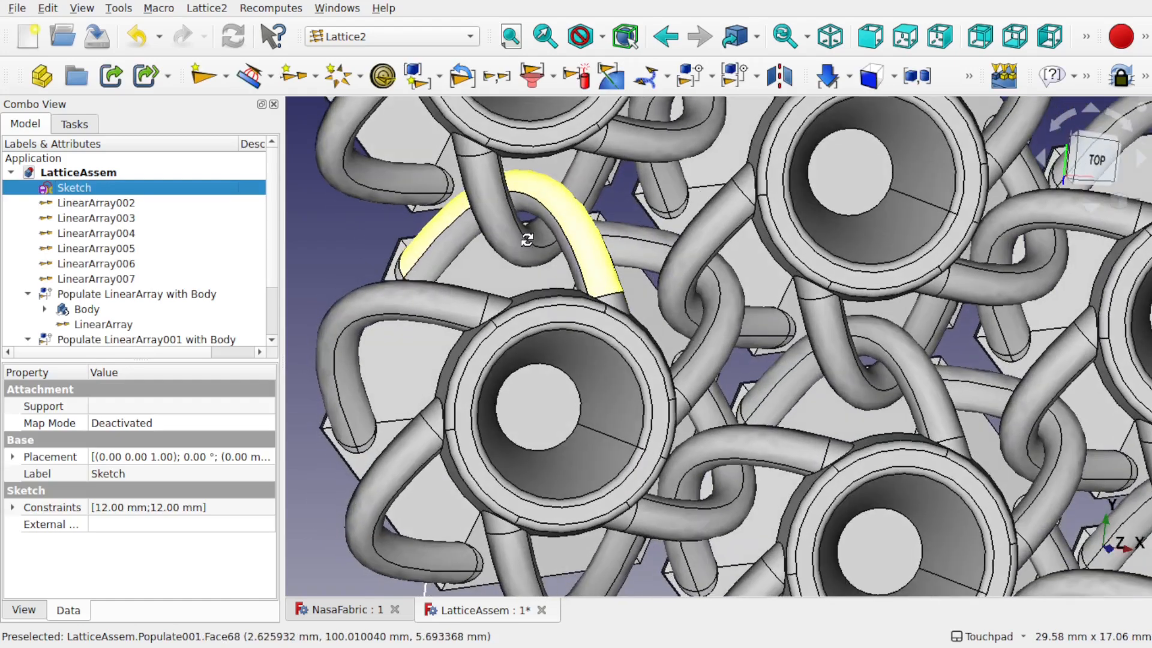
{"action": "scroll", "coordinate": [528, 252], "scroll_direction": "down", "scroll_amount": 5}
{"action": "scroll", "coordinate": [520, 223], "scroll_direction": "down", "scroll_amount": 5}
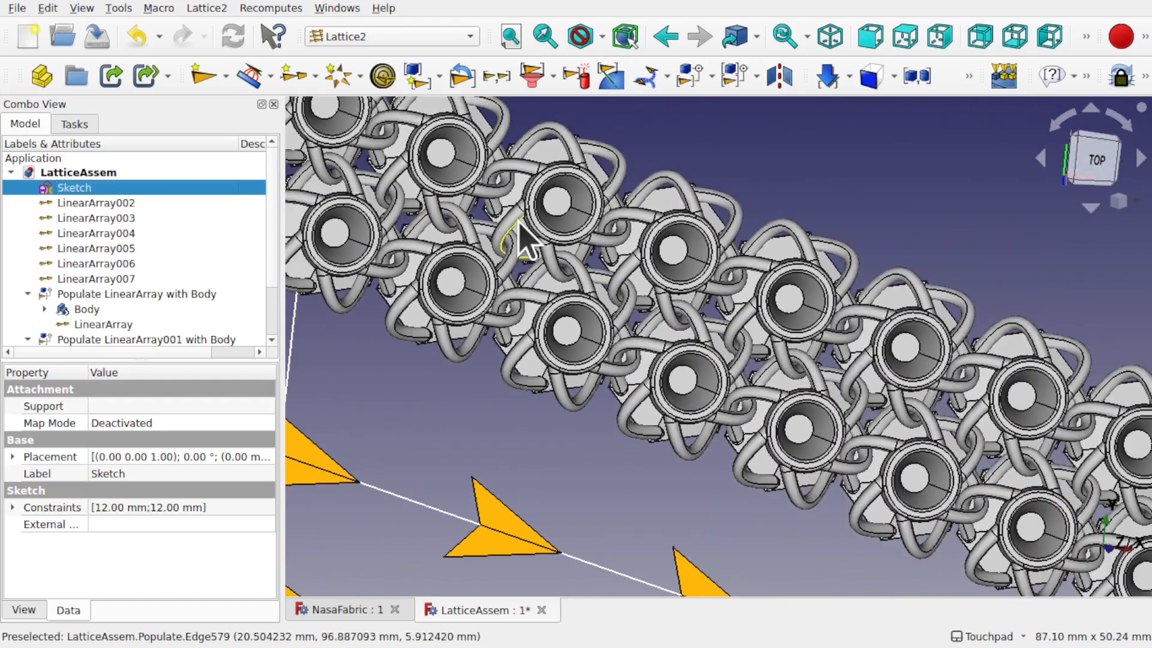
{"action": "left_click_drag", "start_coordinate": [671, 346], "coordinate": [646, 340], "text": "alt"}
{"action": "scroll", "coordinate": [647, 340], "scroll_direction": "down", "scroll_amount": 3}
{"action": "left_click_drag", "start_coordinate": [647, 283], "coordinate": [598, 166], "text": "shift"}
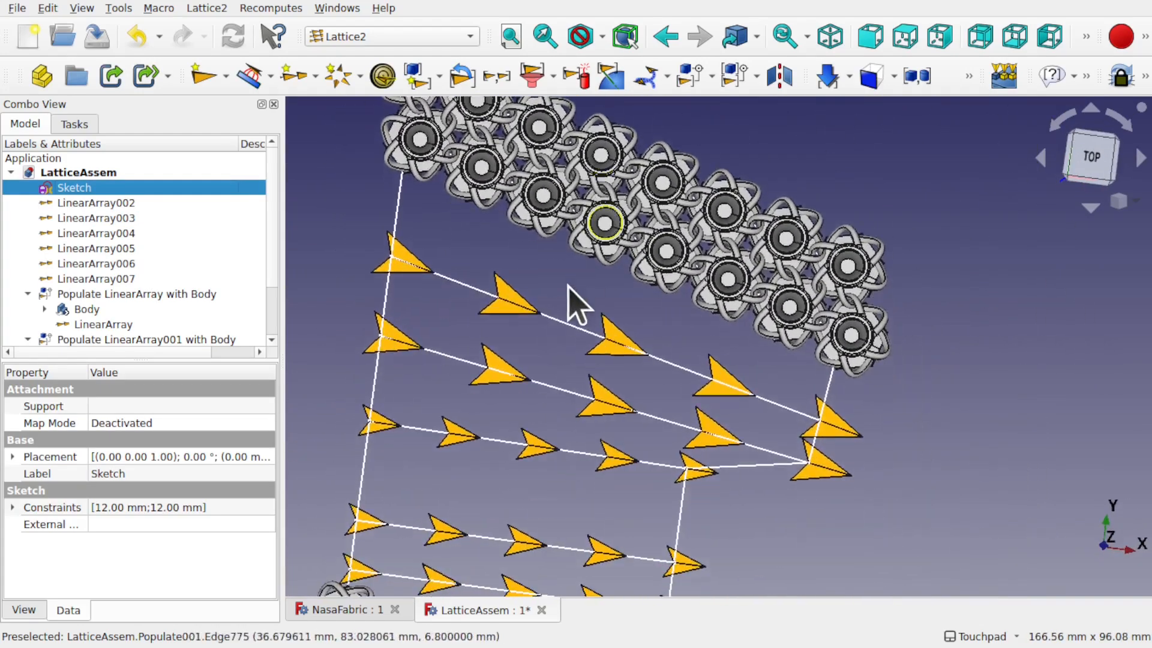
{"action": "scroll", "coordinate": [556, 485], "scroll_direction": "down", "scroll_amount": 2}
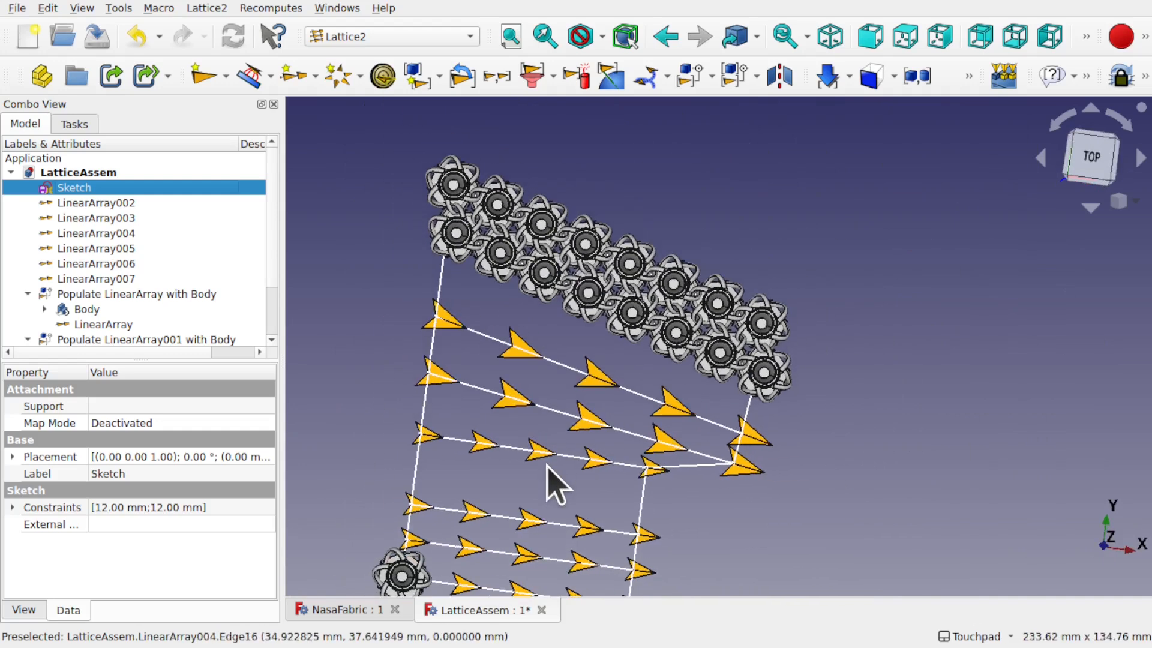
{"action": "scroll", "coordinate": [557, 485], "scroll_direction": "down", "scroll_amount": 1}
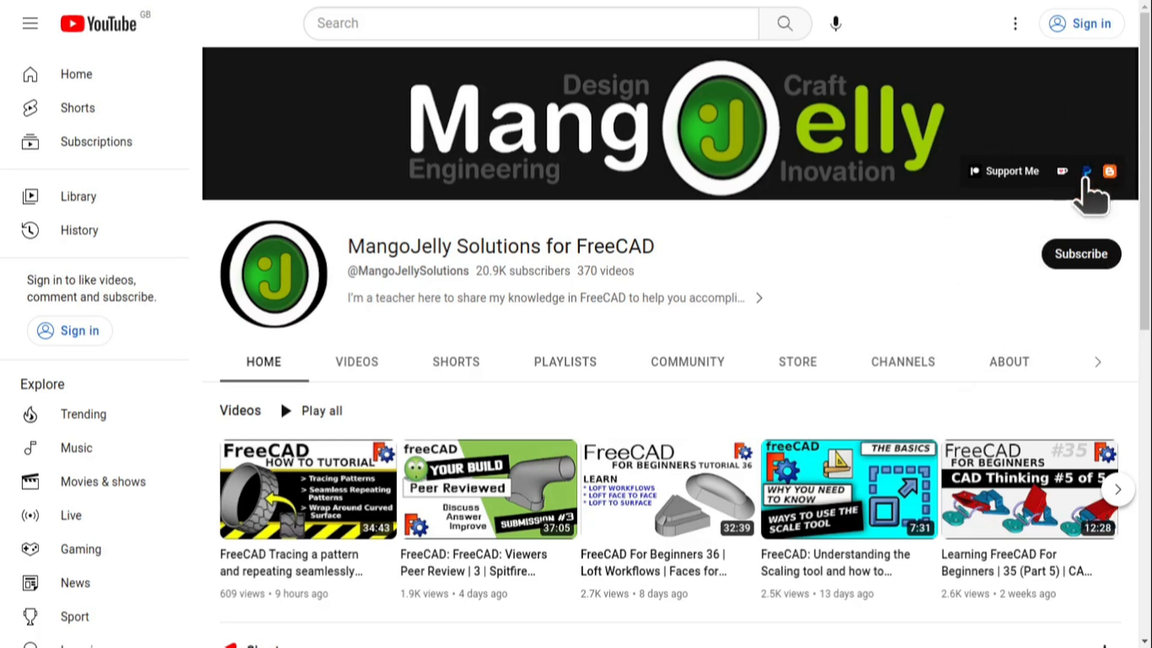
Step: View the MangoJelly Solutions About page with its PayPal, Ko-fi and Patreon links
{"action": "left_click", "coordinate": [1013, 362]}
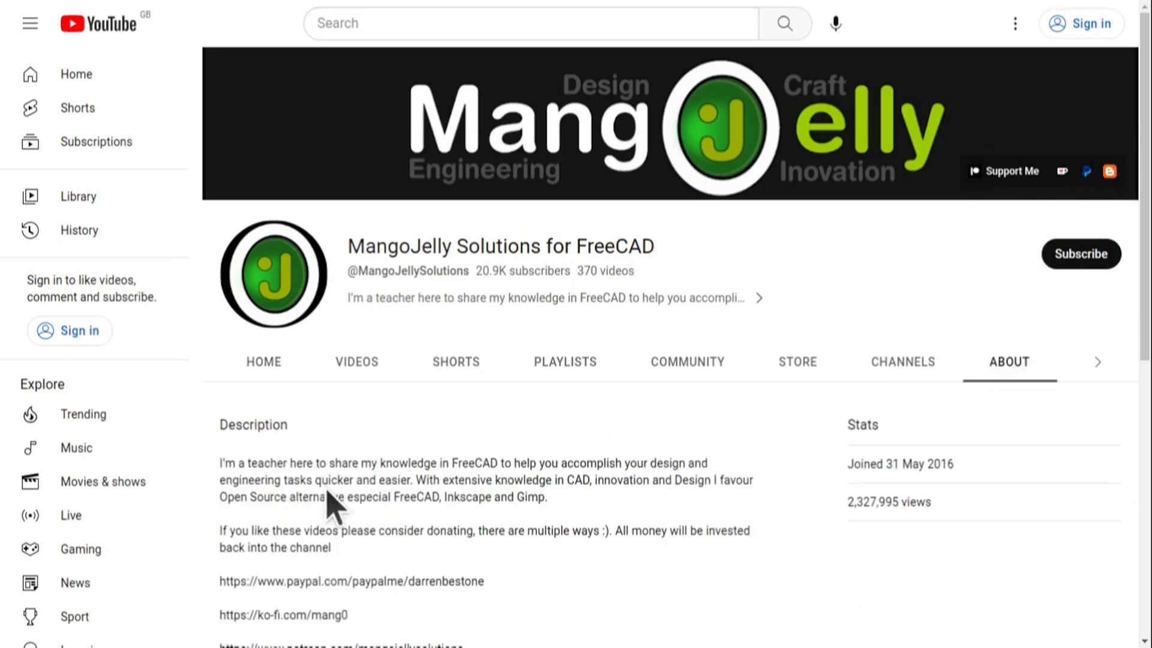
{"action": "scroll", "coordinate": [246, 474], "scroll_direction": "down", "scroll_amount": 3}
{"action": "left_click_drag", "start_coordinate": [474, 447], "coordinate": [219, 380]}
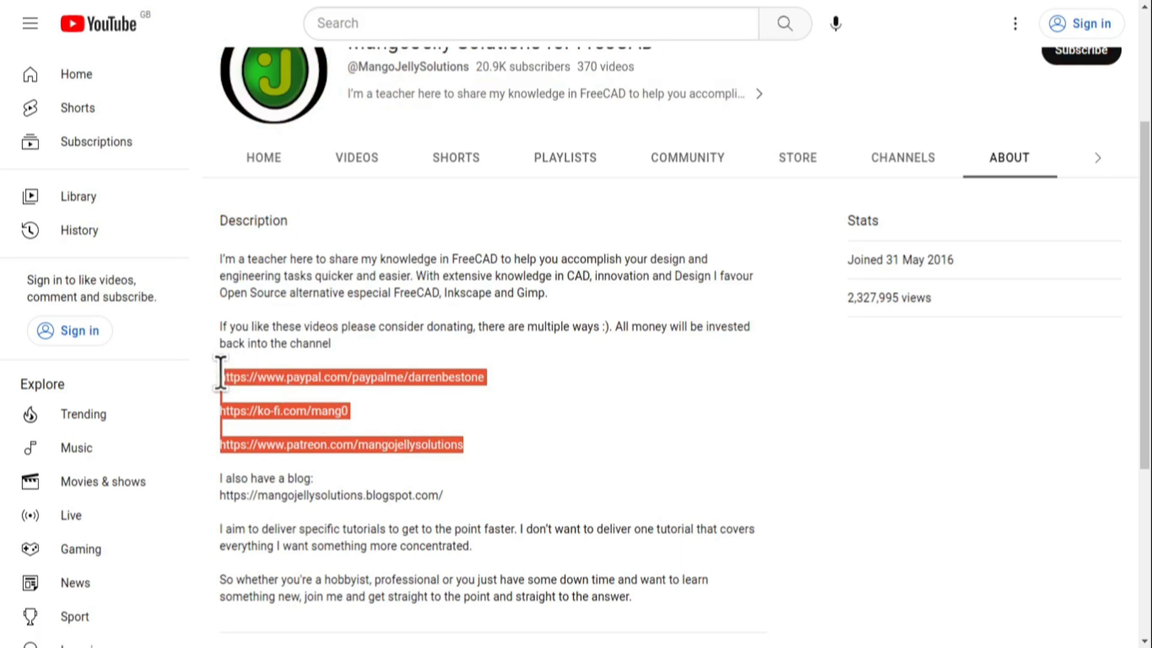
{"action": "left_click", "coordinate": [520, 438]}
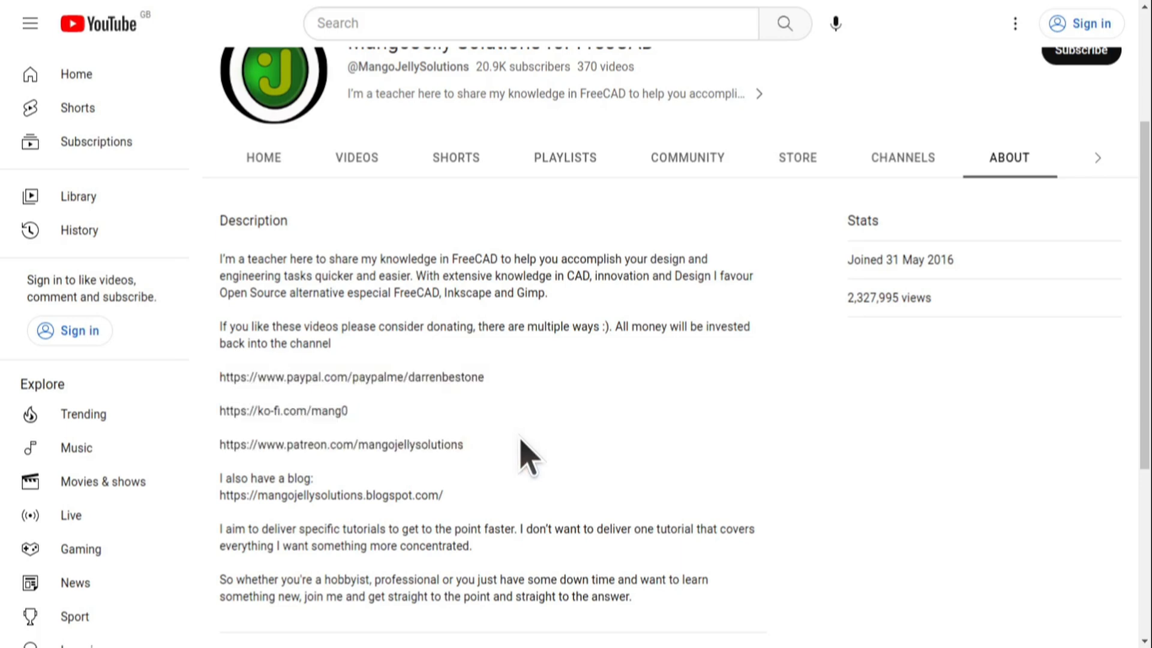